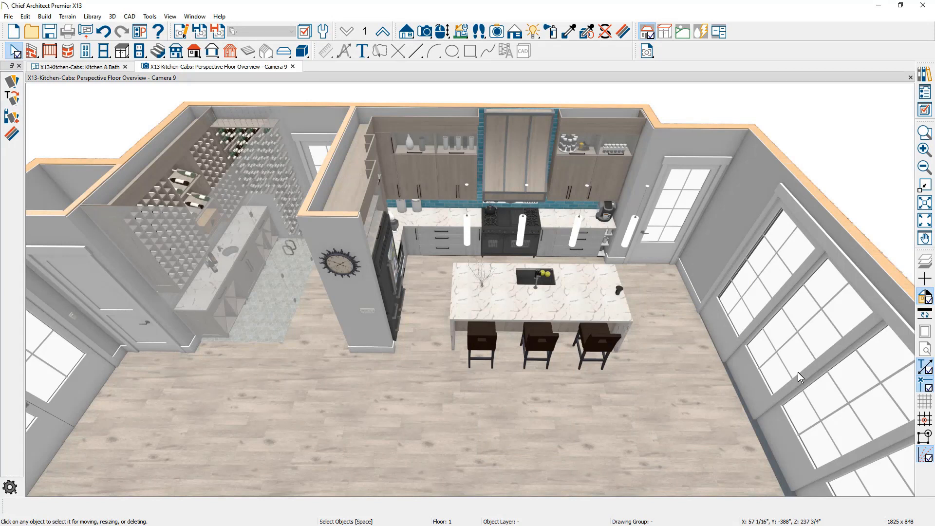
Place a base cabinet against the empty wall opposite the kitchen, near the corner beside the glass doors.
{"action": "middle_click_drag", "start_coordinate": [720, 319], "coordinate": [385, 325]}
{"action": "left_click_drag", "start_coordinate": [384, 325], "coordinate": [366, 327]}
{"action": "middle_click_drag", "start_coordinate": [419, 302], "coordinate": [421, 364]}
{"action": "scroll", "coordinate": [408, 247], "scroll_direction": "up", "scroll_amount": 6}
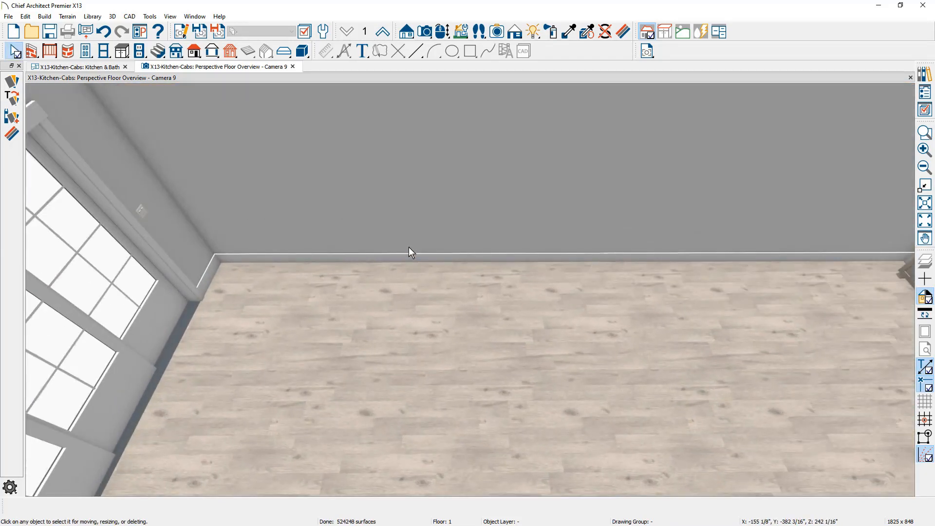
{"action": "left_click", "coordinate": [122, 51]}
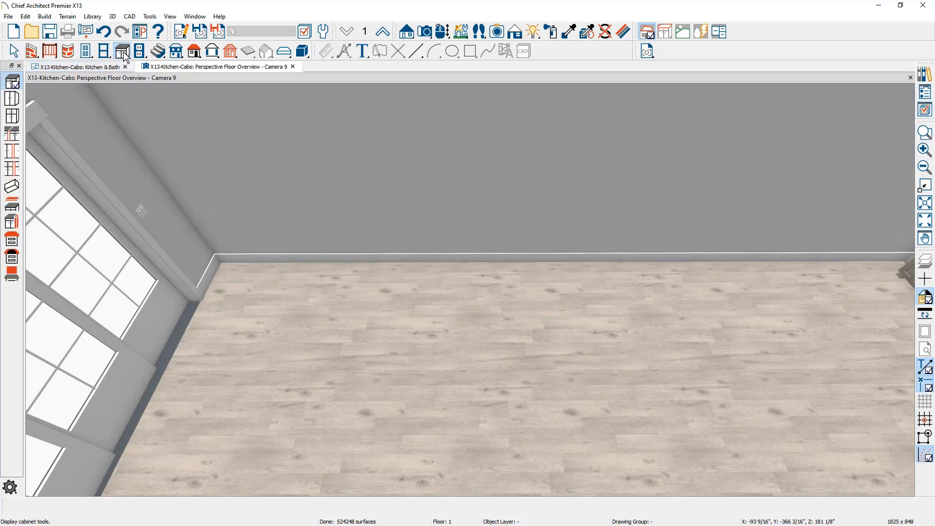
{"action": "left_click", "coordinate": [411, 202]}
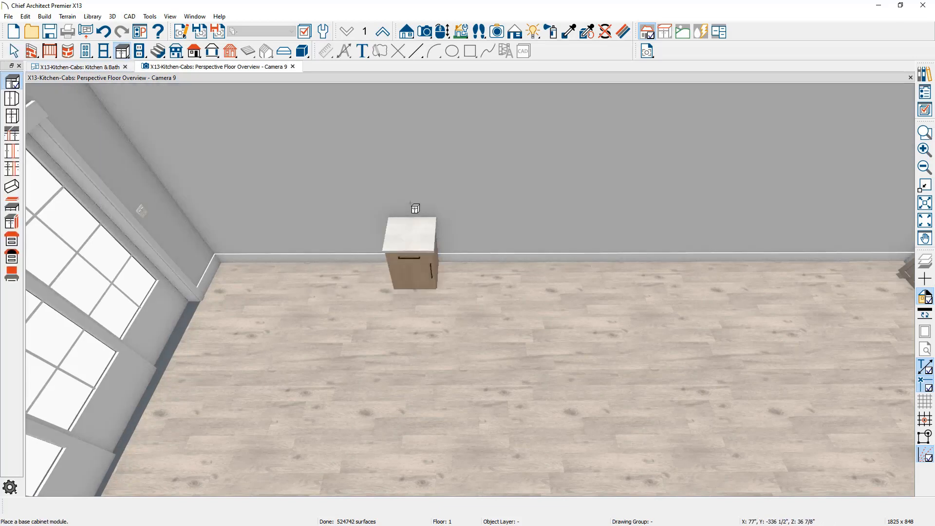
{"action": "key", "text": "space"}
Stretch the base cabinet's right side outward until the cabinet is 30" wide.
{"action": "scroll", "coordinate": [419, 264], "scroll_direction": "up", "scroll_amount": 3}
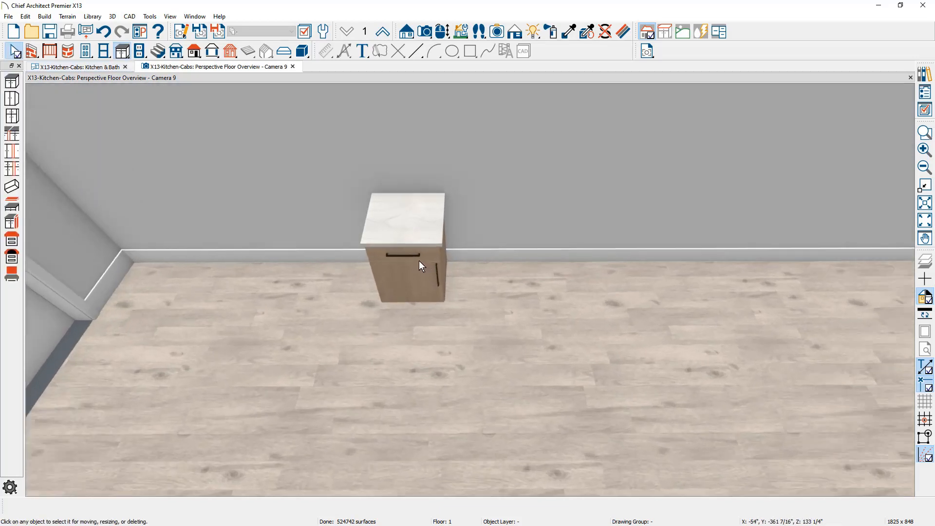
{"action": "scroll", "coordinate": [419, 261], "scroll_direction": "up", "scroll_amount": 3}
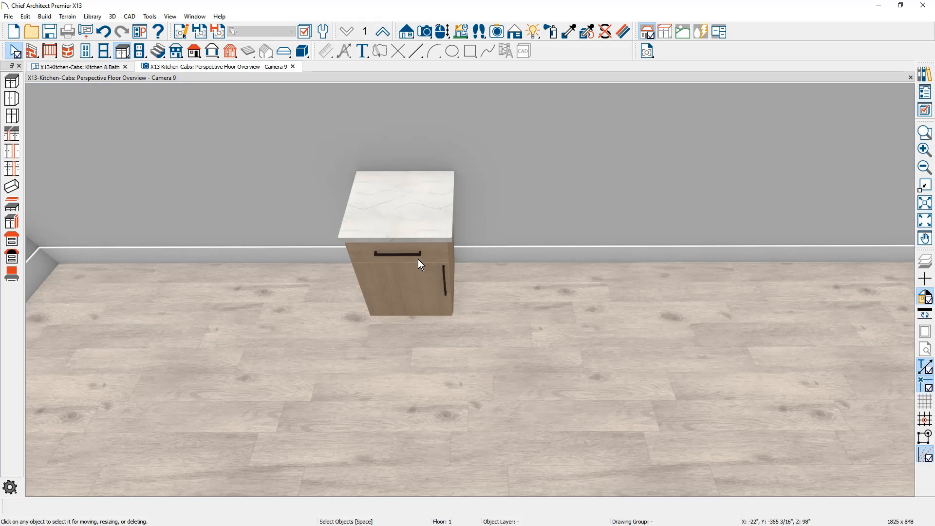
{"action": "left_click", "coordinate": [416, 266]}
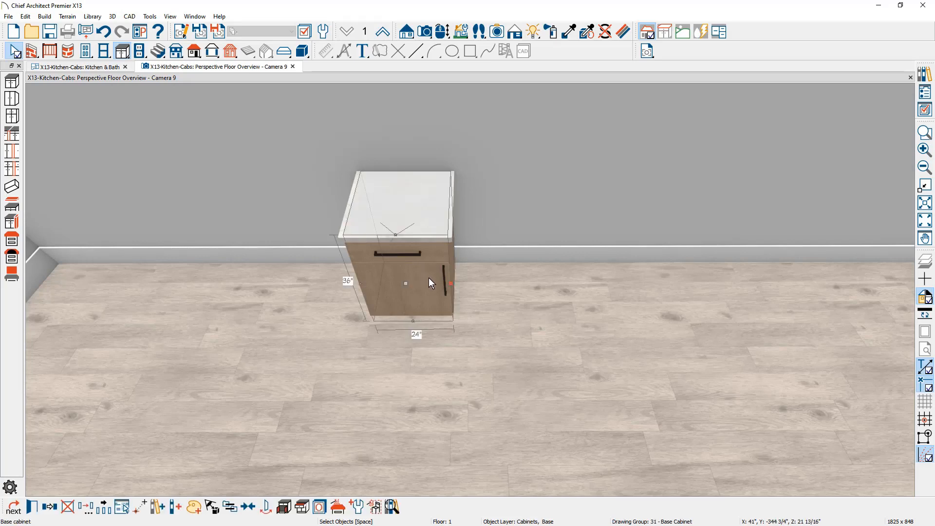
{"action": "left_click_drag", "start_coordinate": [451, 283], "coordinate": [471, 281]}
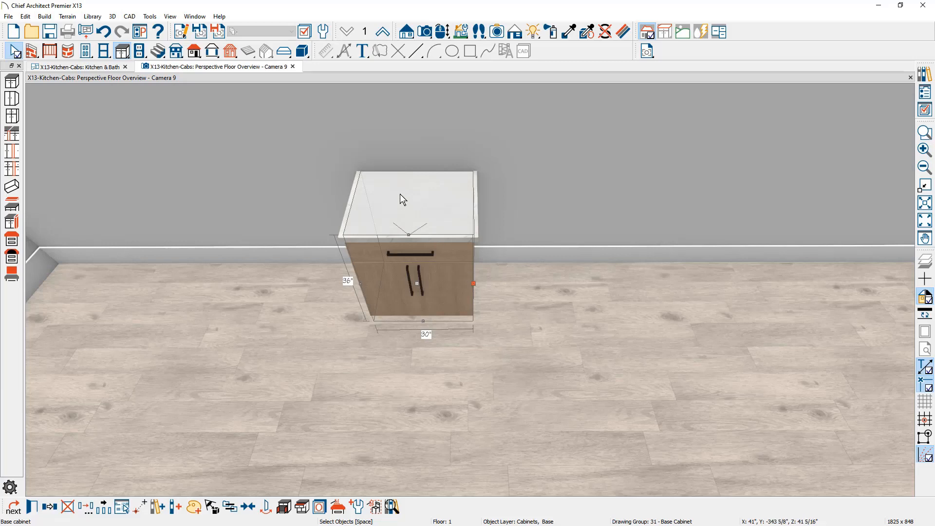
Check the cabinet resize increment in the General Cabinet defaults and leave the default settings without changing anything.
{"action": "left_click", "coordinate": [325, 37]}
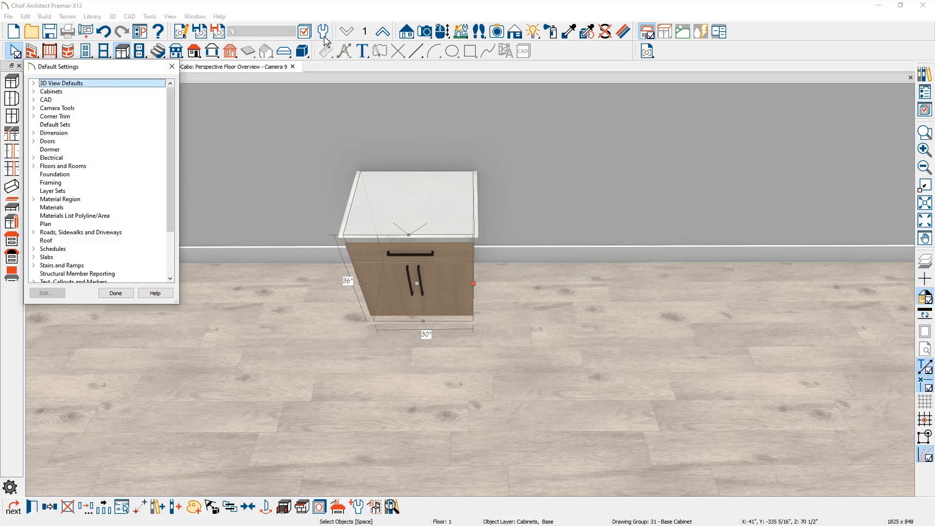
{"action": "left_click", "coordinate": [33, 91]}
{"action": "double_click", "coordinate": [71, 101]}
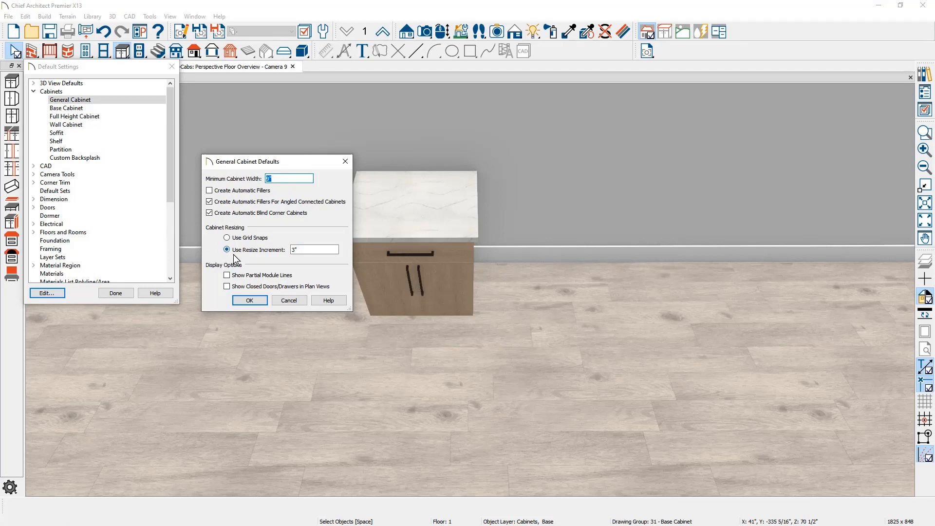
{"action": "left_click", "coordinate": [306, 254]}
{"action": "left_click", "coordinate": [302, 303]}
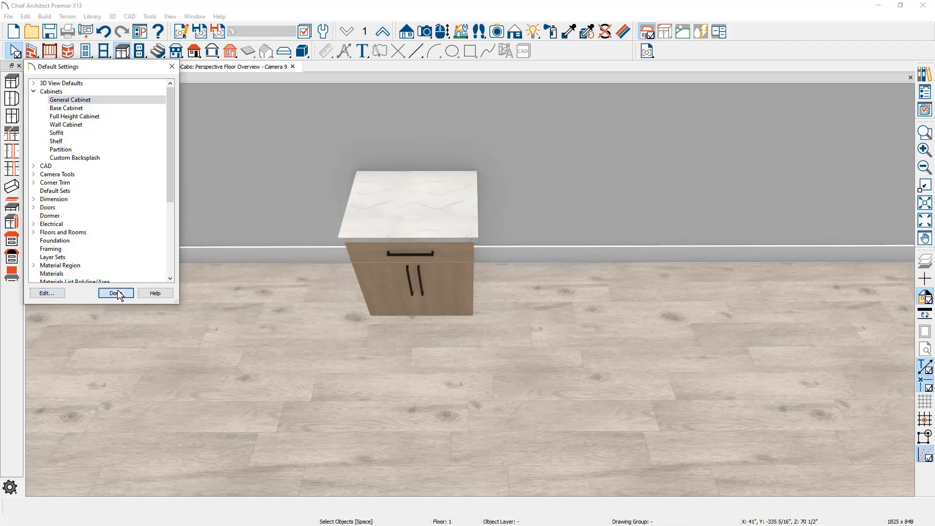
{"action": "left_click", "coordinate": [116, 293]}
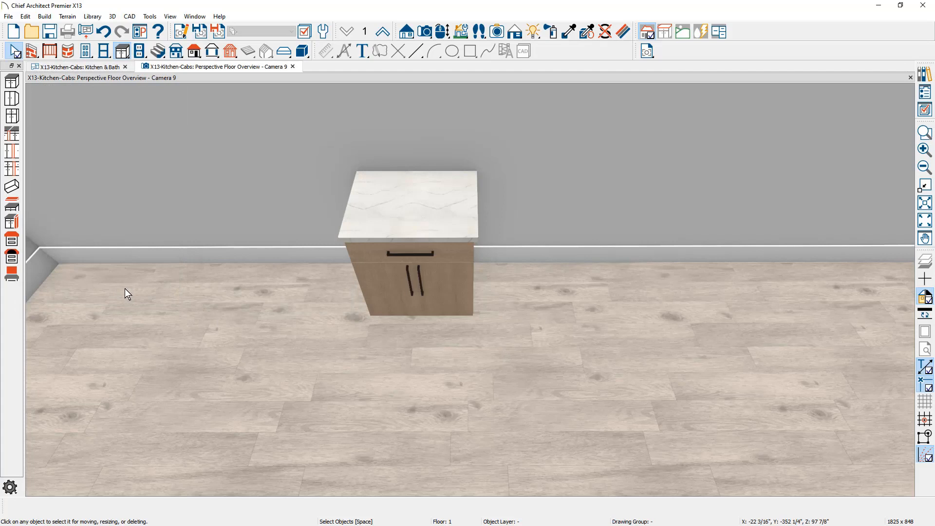
In the base cabinet's specification, set the box construction to Framed with a left stile extension of 5".
{"action": "double_click", "coordinate": [451, 301]}
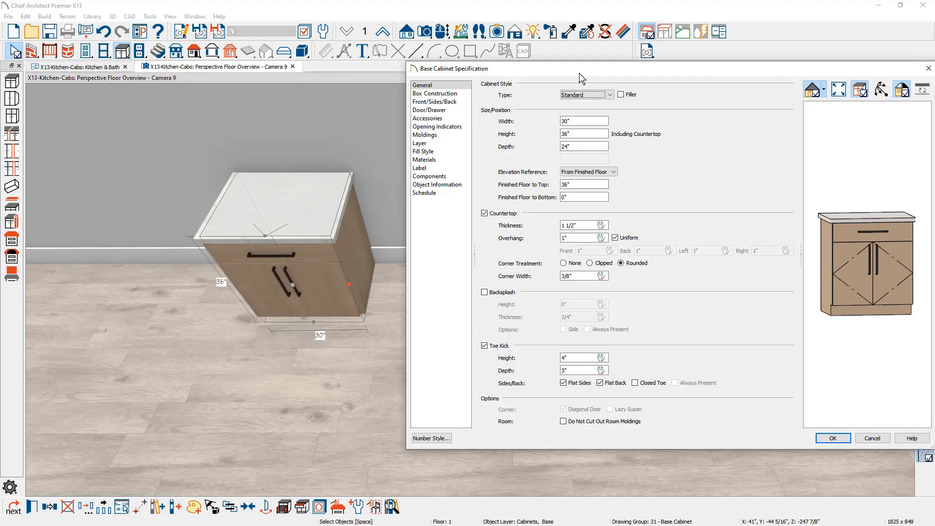
{"action": "left_click", "coordinate": [584, 126]}
{"action": "left_click", "coordinate": [457, 95]}
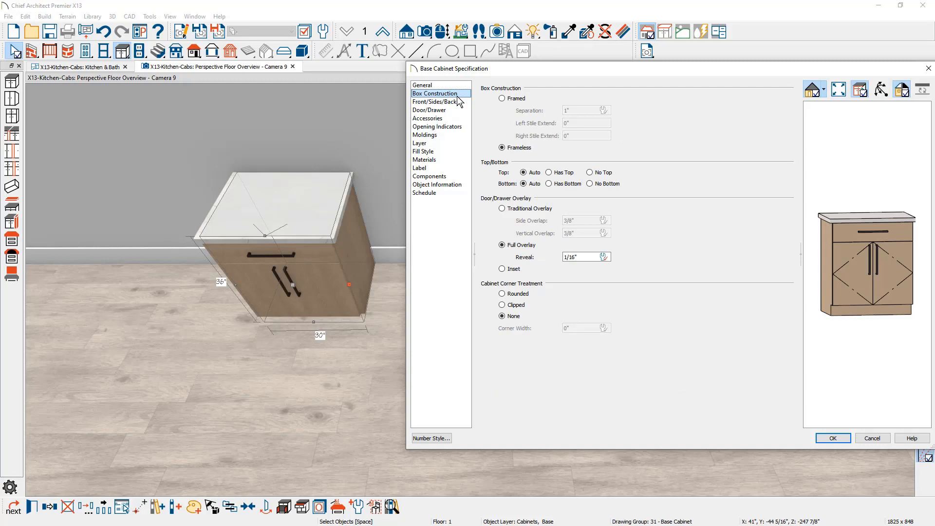
{"action": "left_click", "coordinate": [502, 98]}
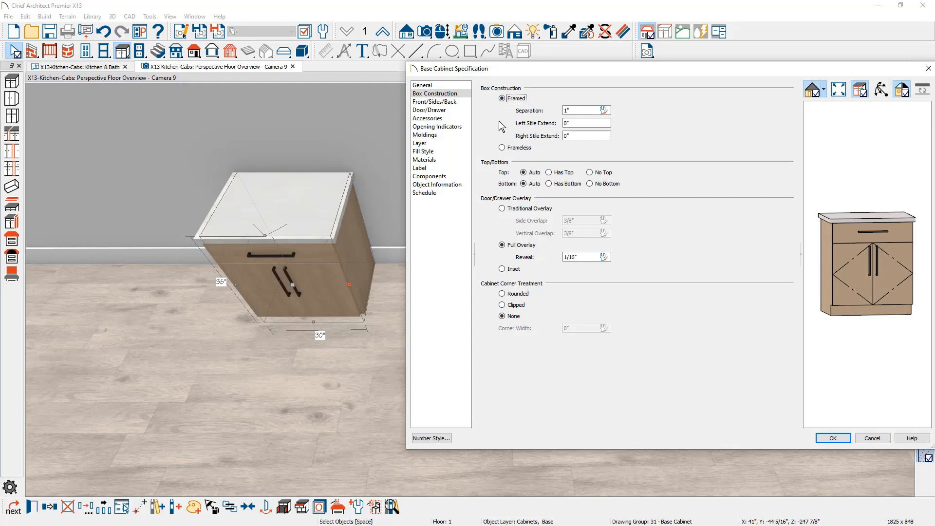
{"action": "left_click", "coordinate": [563, 128]}
{"action": "type", "text": "5"}
{"action": "key", "text": "Tab"}
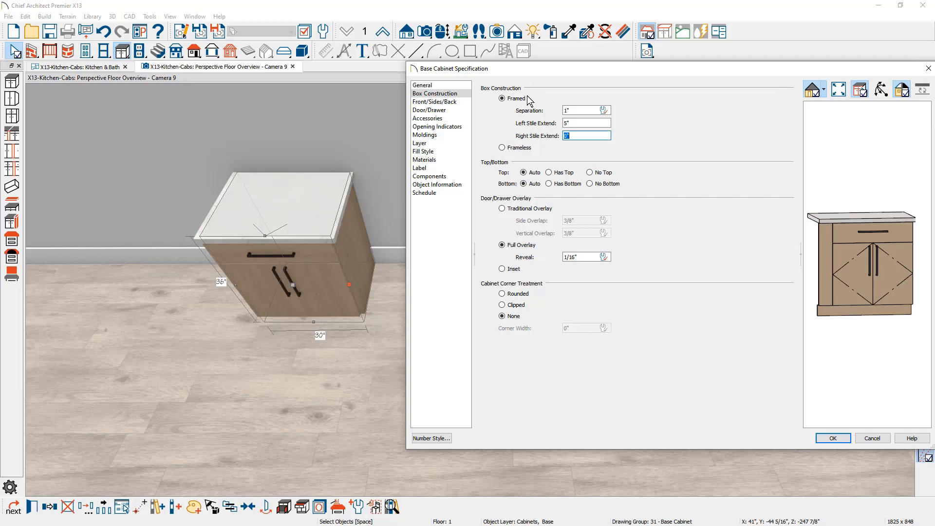
Compare Frameless with Framed construction, keep Framed, and set the cabinet box to No Bottom.
{"action": "left_click", "coordinate": [508, 148]}
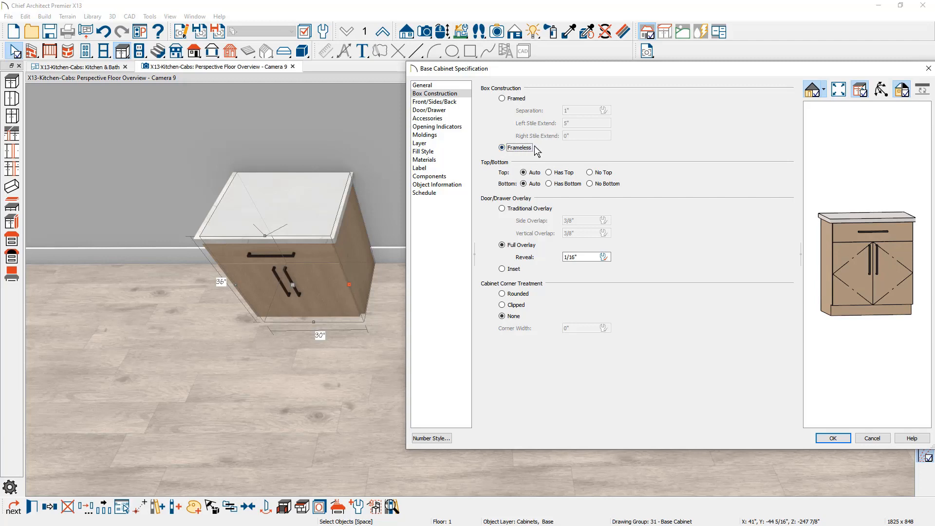
{"action": "left_click", "coordinate": [507, 100]}
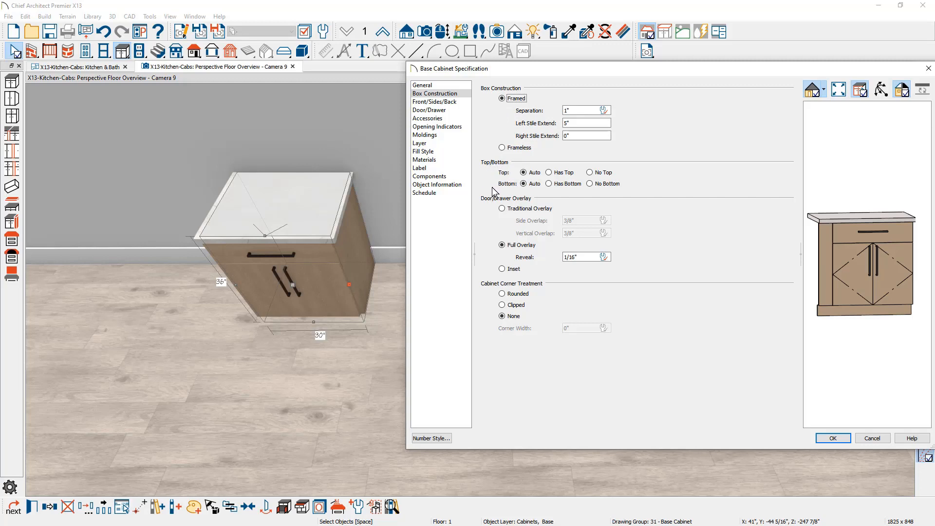
{"action": "left_click", "coordinate": [598, 186]}
{"action": "left_click", "coordinate": [880, 89]}
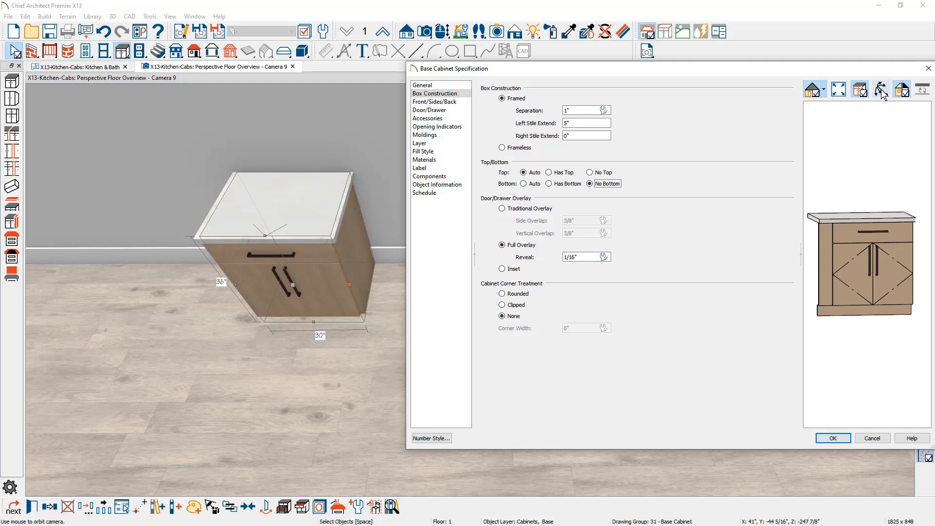
{"action": "mouse_move", "coordinate": [884, 307]}
{"action": "left_mouse_down"}
{"action": "mouse_move", "coordinate": [895, 179]}
{"action": "mouse_move", "coordinate": [900, 258]}
{"action": "mouse_move", "coordinate": [883, 315]}
{"action": "left_mouse_up"}
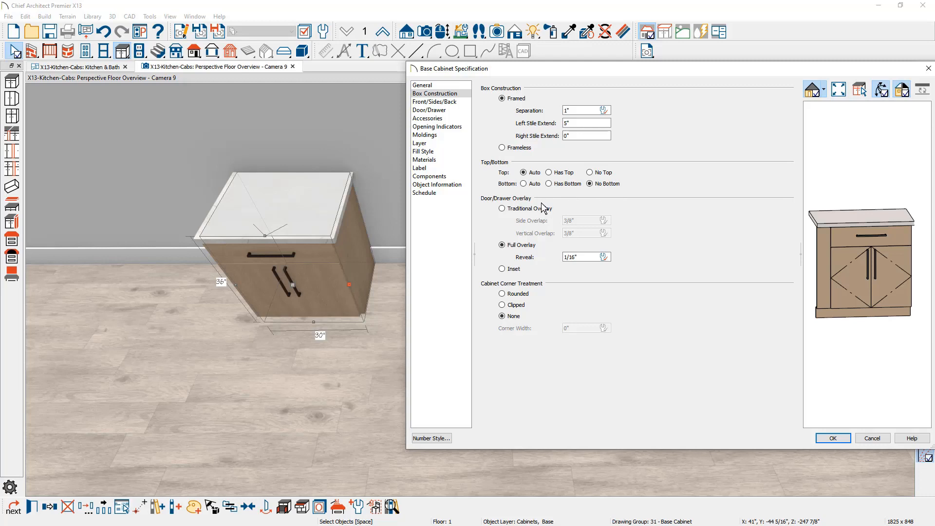
Try the Traditional and Inset door/drawer overlays in the cabinet preview, returning to Full Overlay.
{"action": "left_click", "coordinate": [504, 212]}
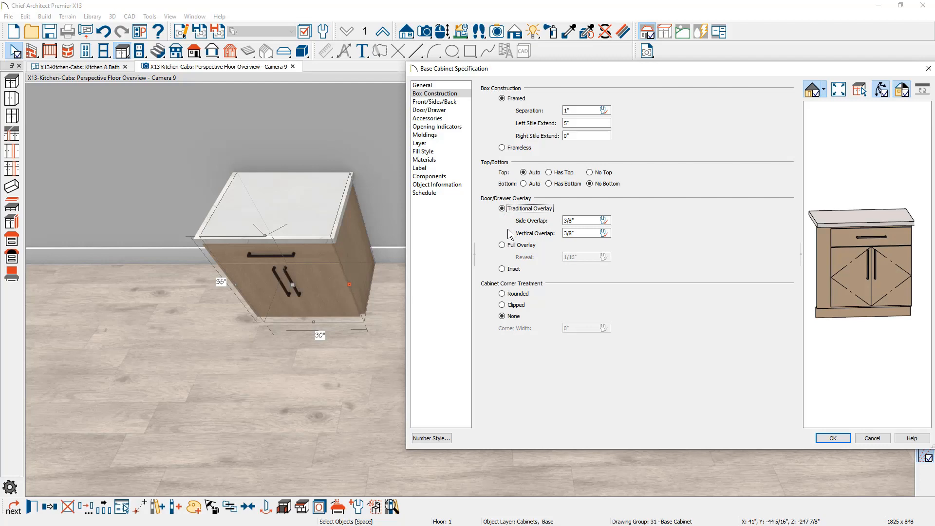
{"action": "left_click", "coordinate": [503, 245]}
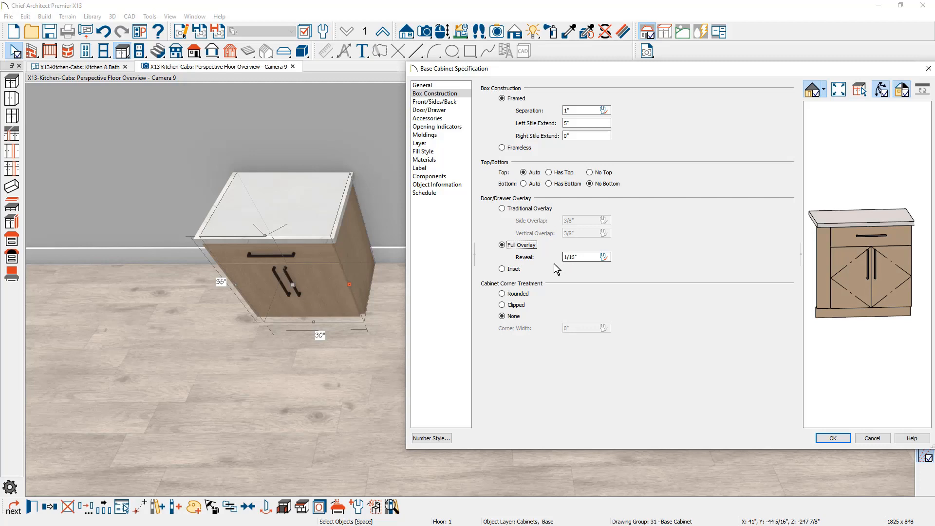
{"action": "left_click", "coordinate": [514, 271]}
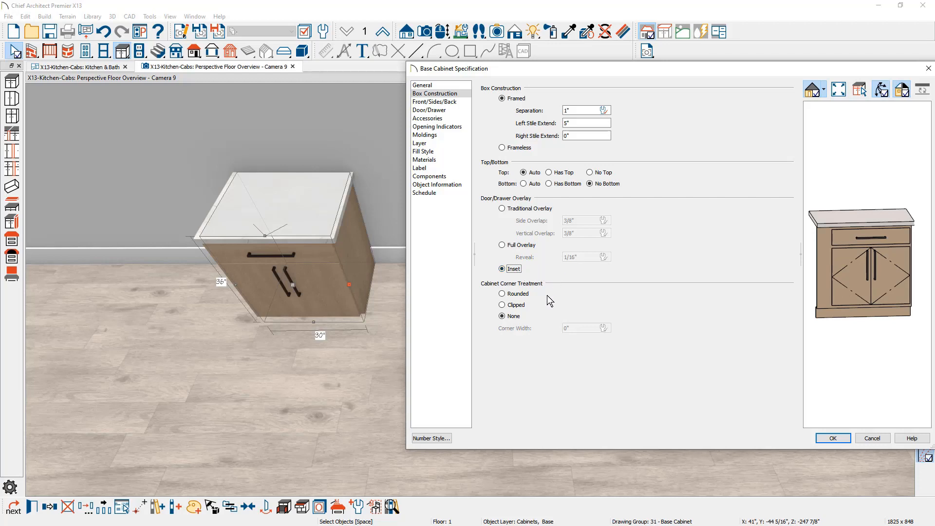
{"action": "left_click", "coordinate": [505, 246]}
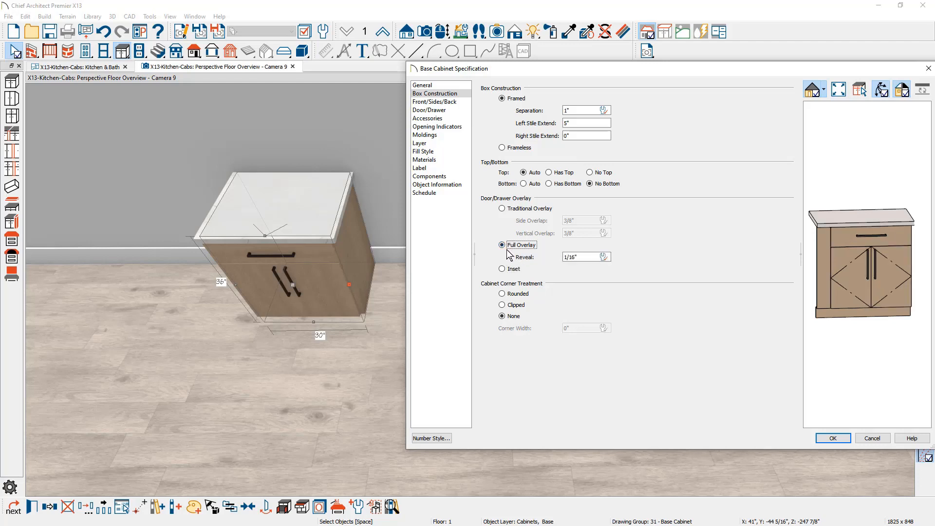
Customize the cabinet's front face by changing the item type of the lower double door to Drawer.
{"action": "left_click", "coordinate": [462, 102]}
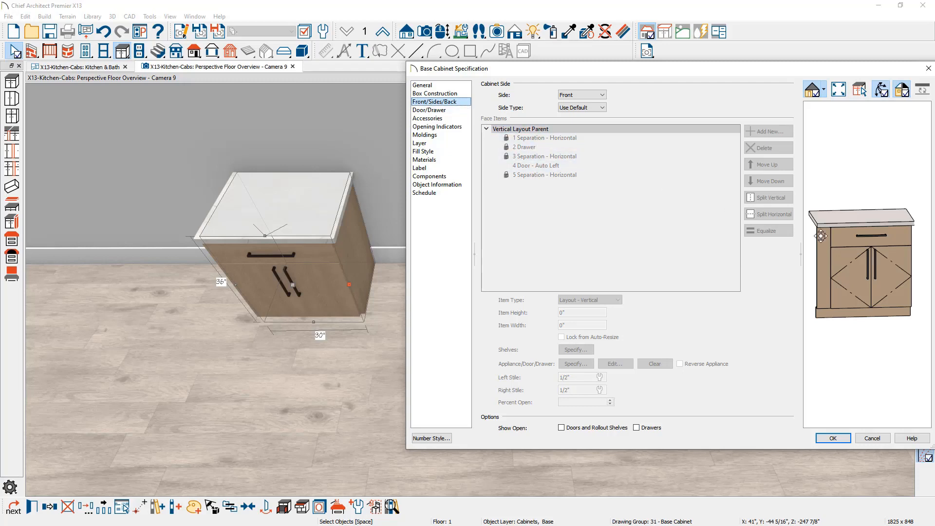
{"action": "left_click", "coordinate": [842, 241]}
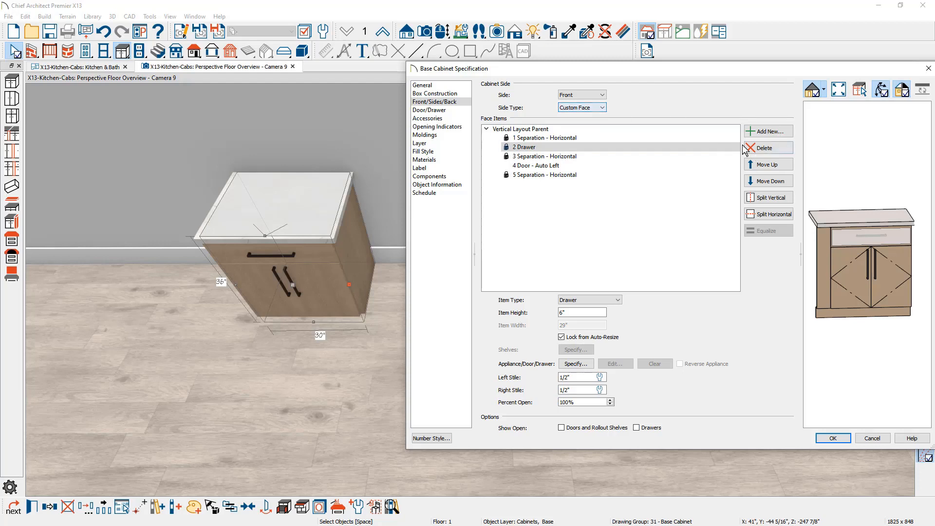
{"action": "left_click", "coordinate": [579, 168]}
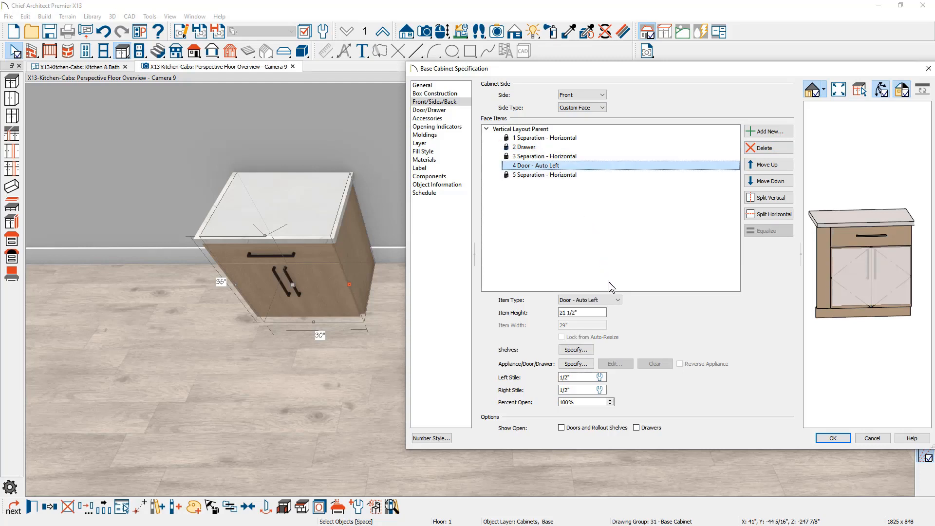
{"action": "left_click", "coordinate": [617, 301]}
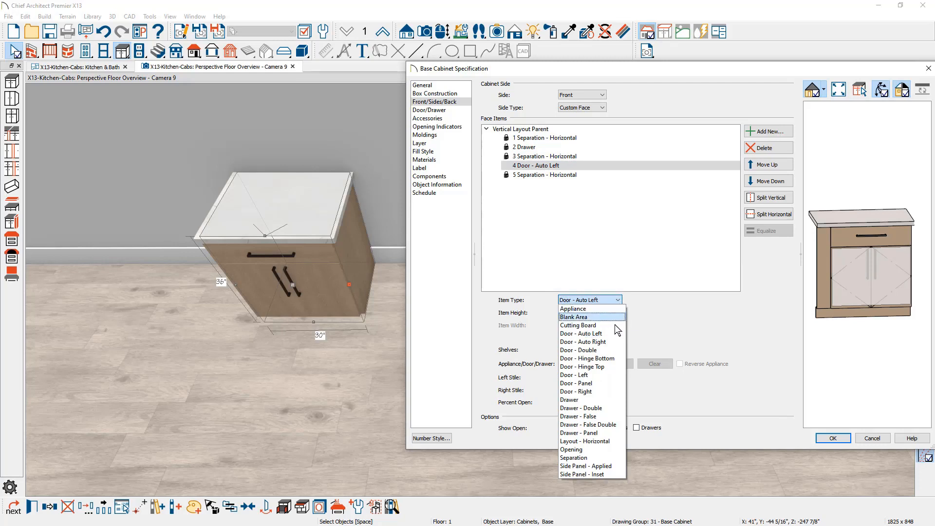
{"action": "left_click", "coordinate": [607, 400]}
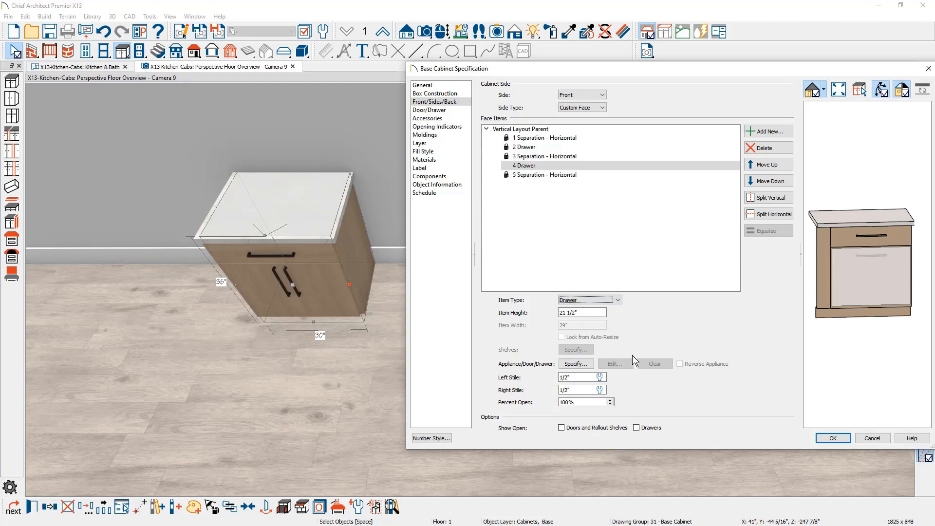
Split the large lower drawer horizontally, split the resulting bottom drawer again, and equalize the heights of all front drawers.
{"action": "left_click", "coordinate": [766, 214]}
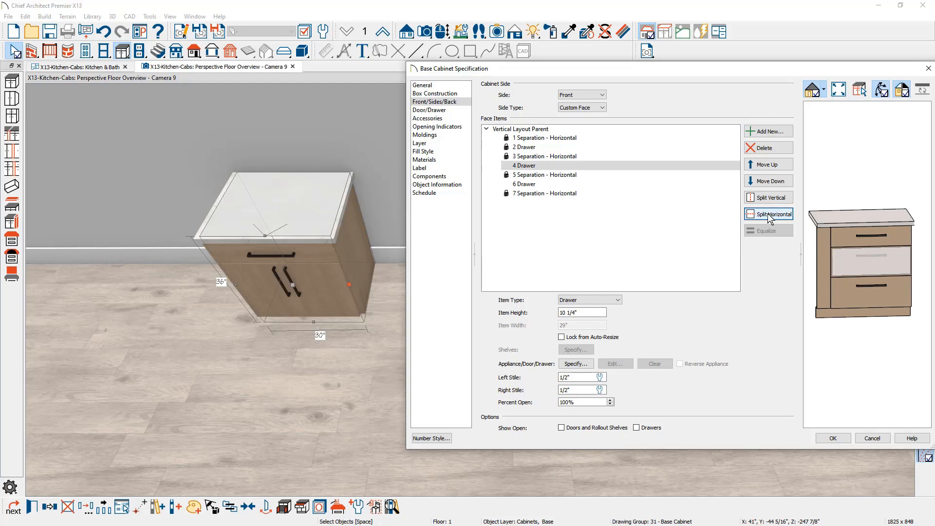
{"action": "left_click", "coordinate": [834, 284]}
{"action": "left_click", "coordinate": [838, 282]}
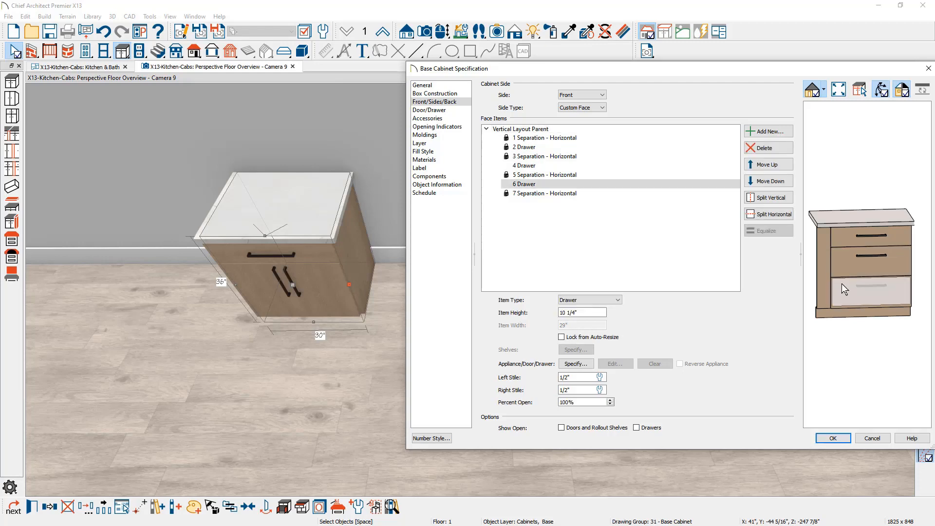
{"action": "left_click", "coordinate": [789, 217]}
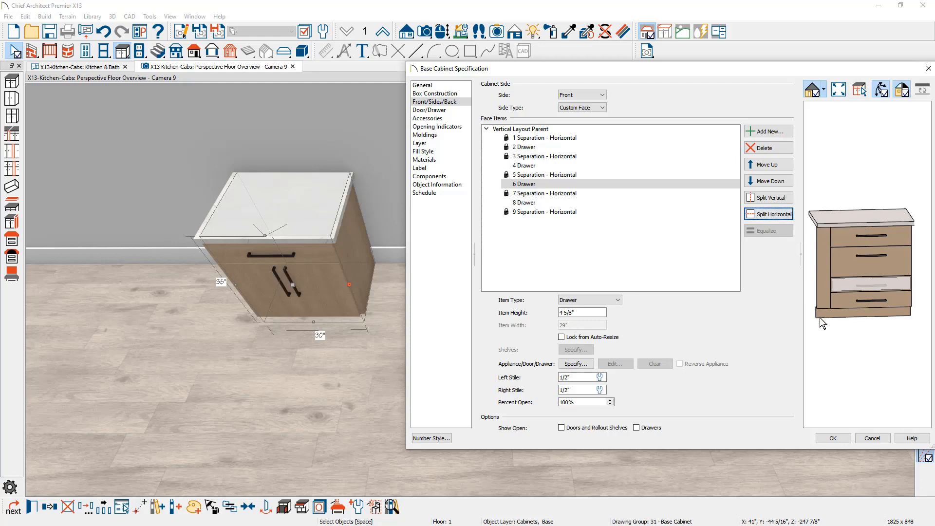
{"action": "left_click", "coordinate": [543, 130]}
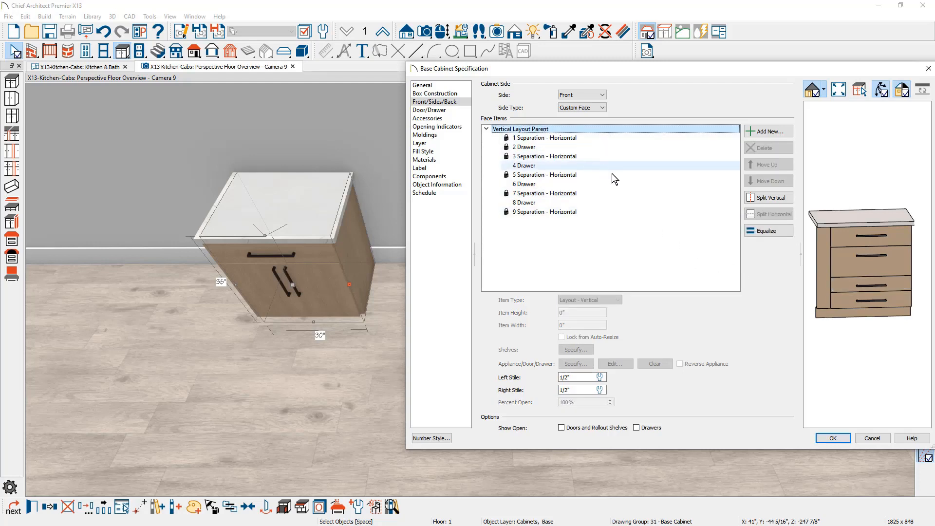
{"action": "left_click", "coordinate": [783, 233]}
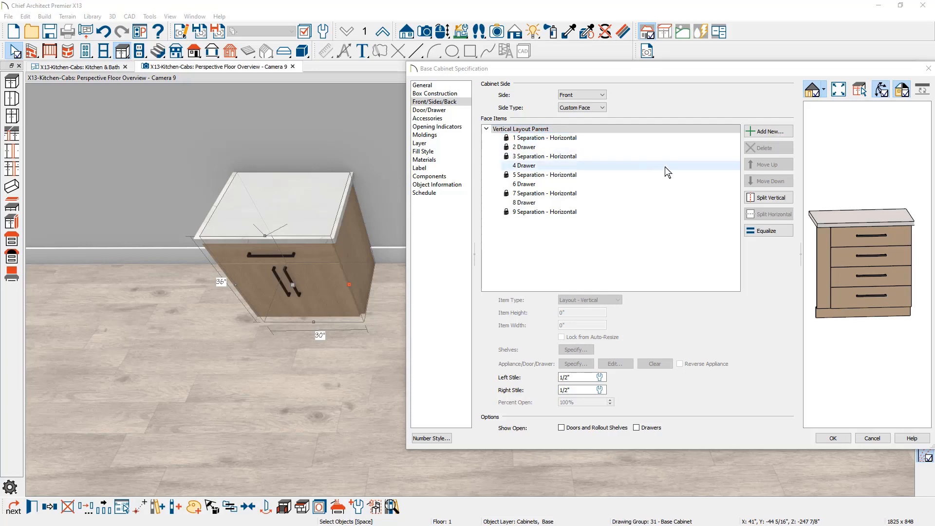
Split the drawer face vertically into two columns, set the second column's item width to 12", and accept the cabinet specification.
{"action": "left_click", "coordinate": [767, 199]}
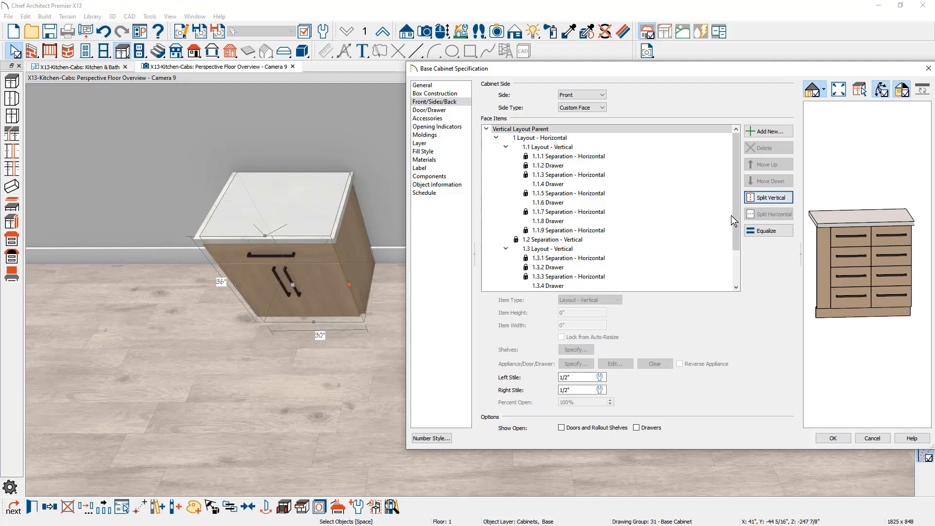
{"action": "left_click", "coordinate": [588, 249]}
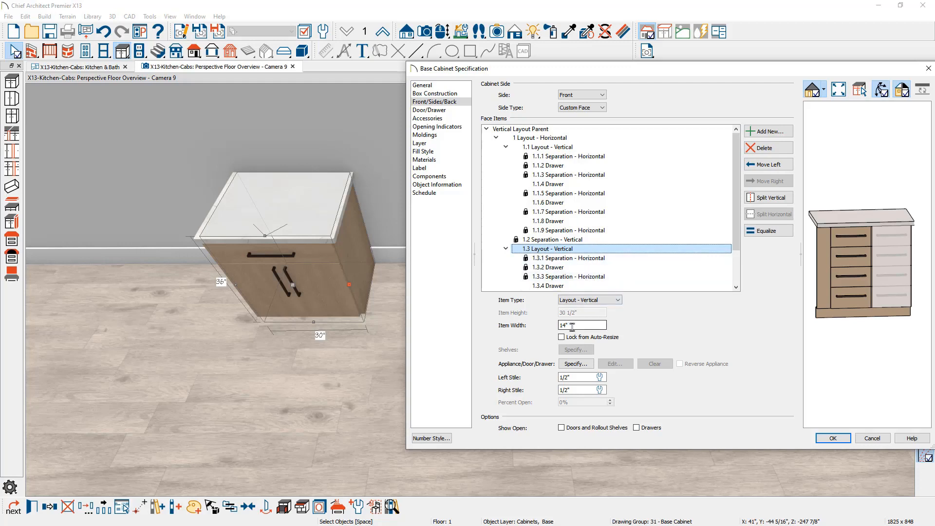
{"action": "left_click_drag", "start_coordinate": [572, 326], "coordinate": [549, 329]}
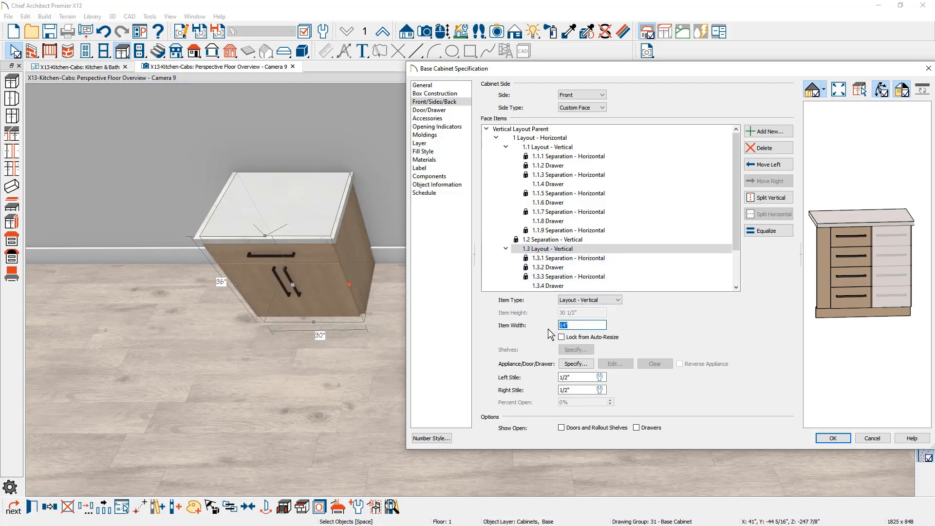
{"action": "type", "text": "12"}
{"action": "key", "text": "Tab"}
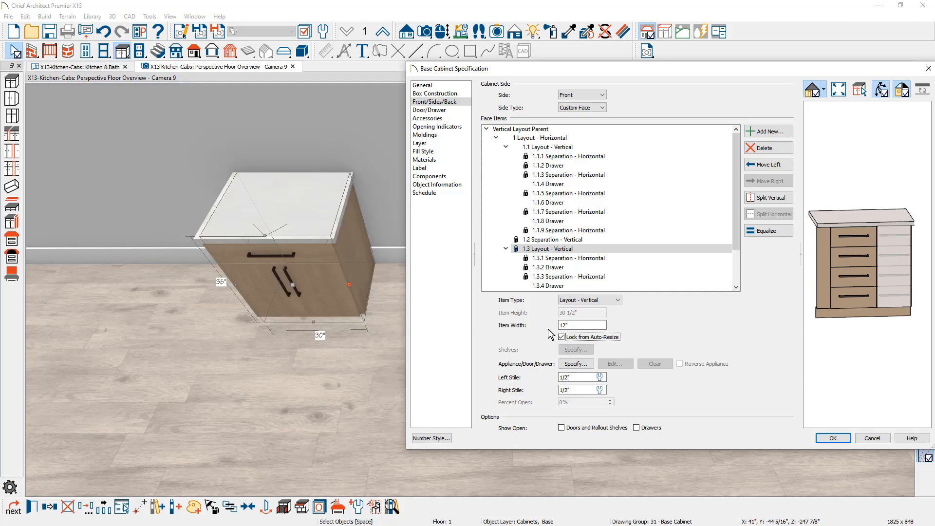
{"action": "left_click", "coordinate": [833, 438]}
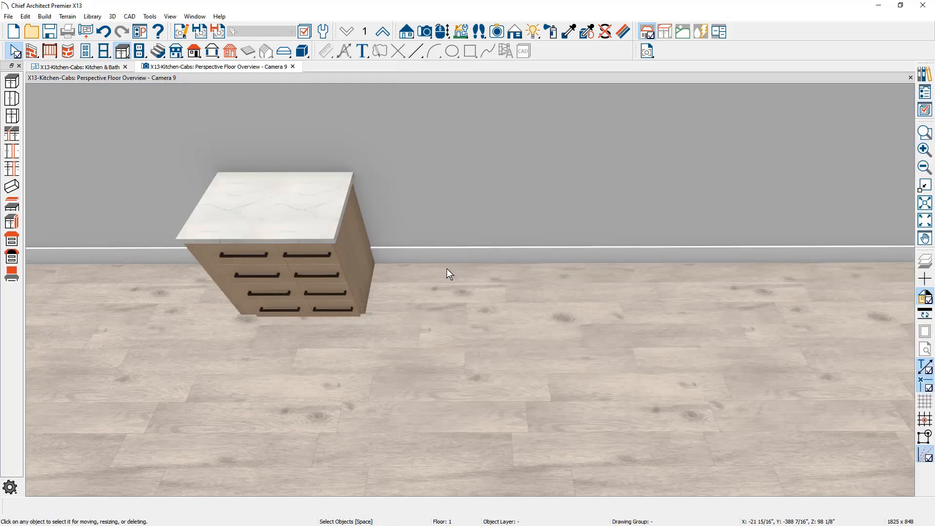
Place another base cabinet along the wall, apart from the first, and replace its door with the UltraCraft Eurotek Cape May Door.
{"action": "left_click", "coordinate": [11, 82]}
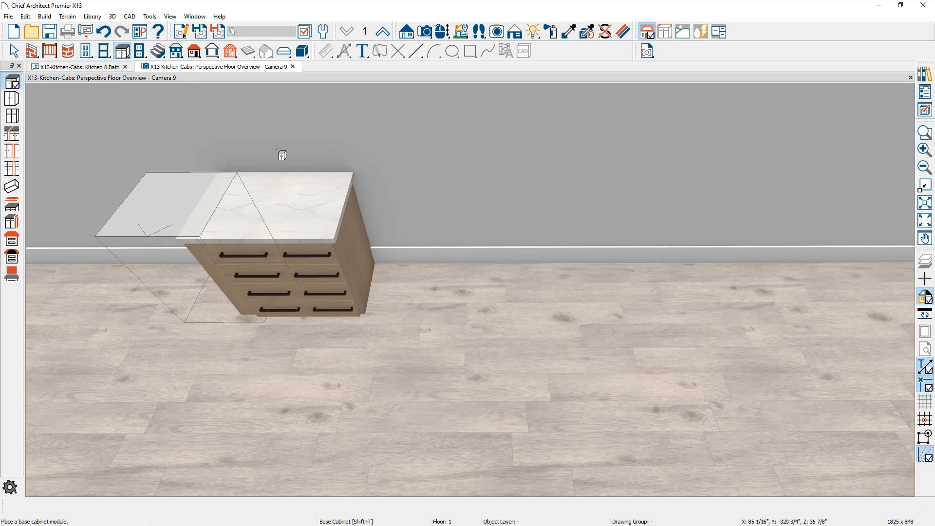
{"action": "left_click", "coordinate": [509, 248]}
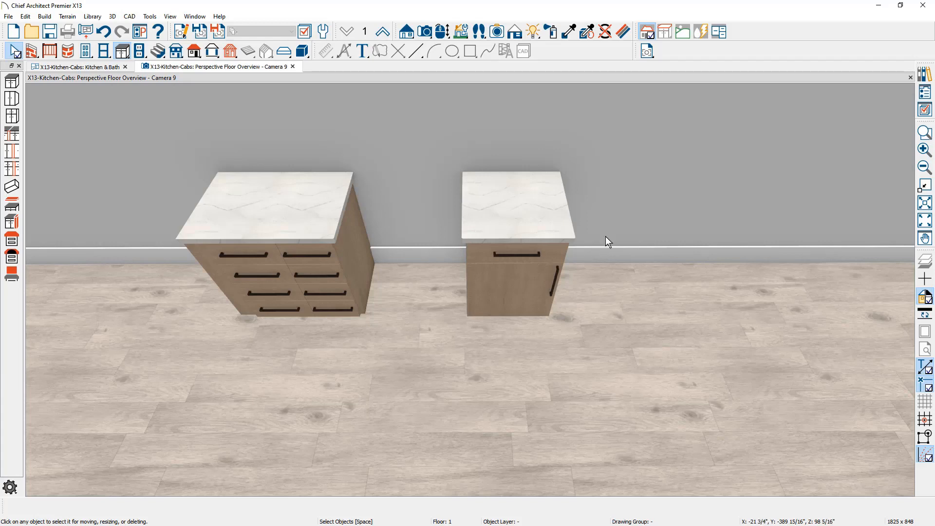
{"action": "left_click", "coordinate": [925, 74]}
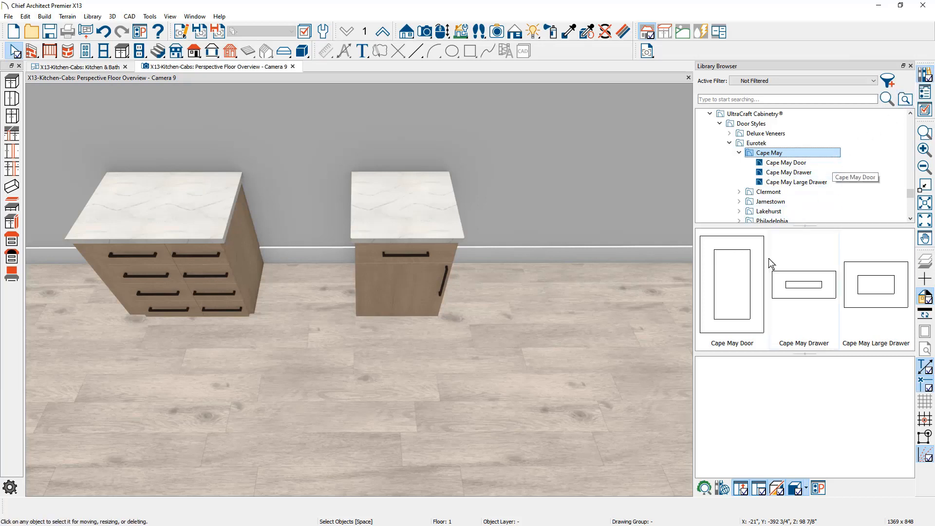
{"action": "left_click", "coordinate": [752, 280]}
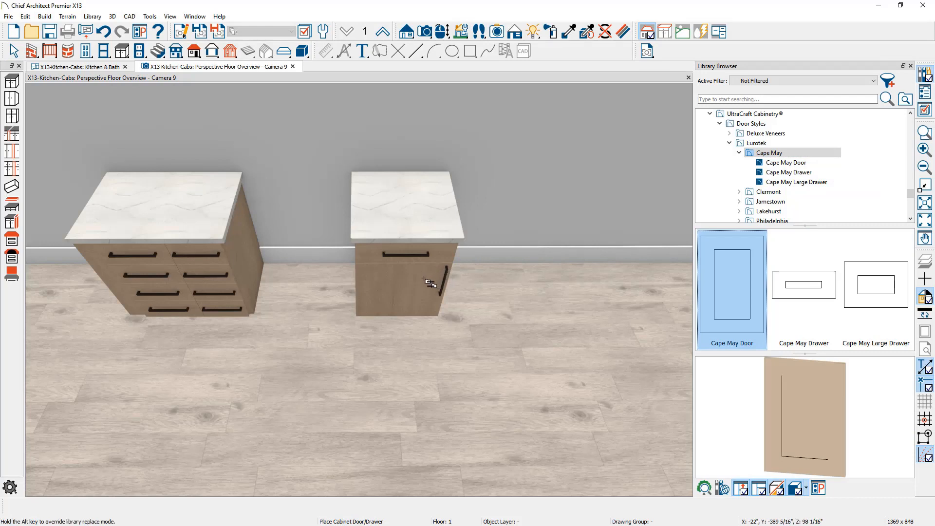
{"action": "left_click", "coordinate": [429, 282]}
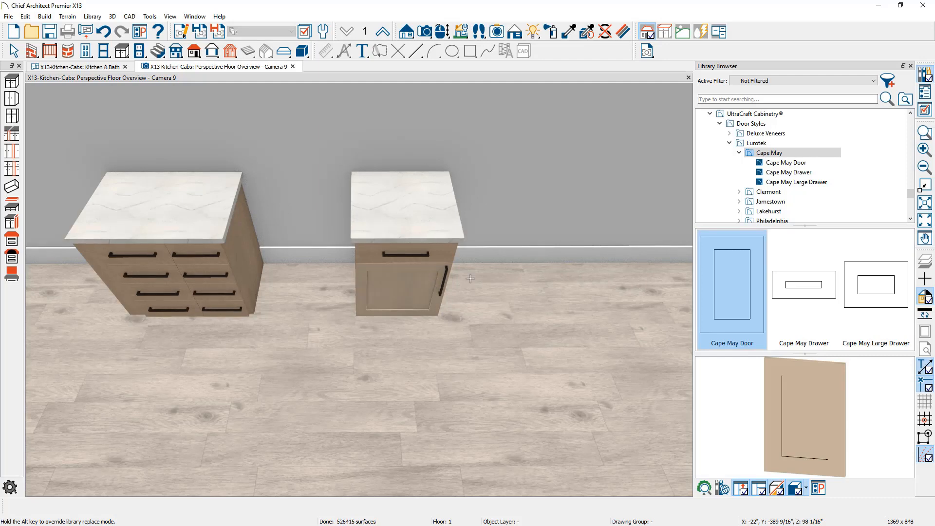
Replace the second cabinet's drawer front with the Cape May Drawer style and inspect it up close.
{"action": "left_click", "coordinate": [790, 295]}
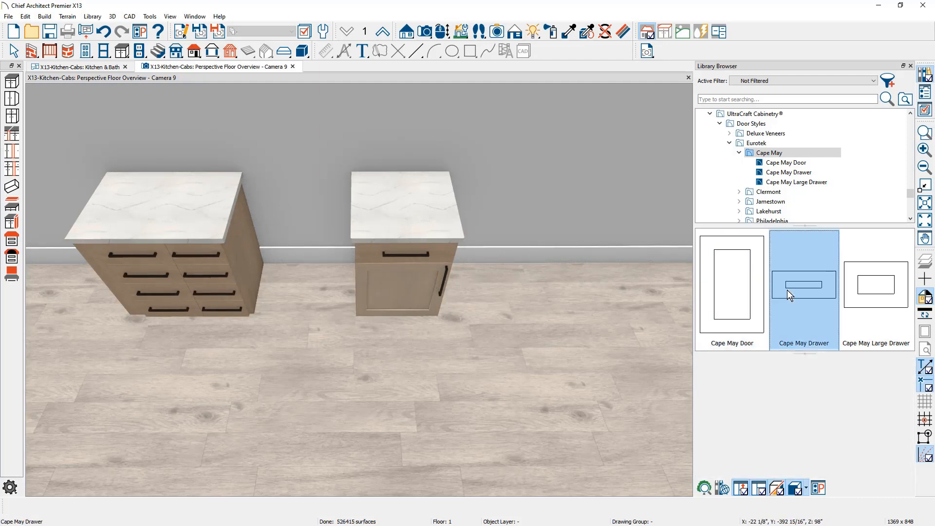
{"action": "left_click", "coordinate": [442, 253]}
{"action": "middle_click_drag", "start_coordinate": [453, 277], "coordinate": [455, 256]}
{"action": "middle_click_drag", "start_coordinate": [453, 303], "coordinate": [451, 285]}
{"action": "scroll", "coordinate": [448, 332], "scroll_direction": "up", "scroll_amount": 2}
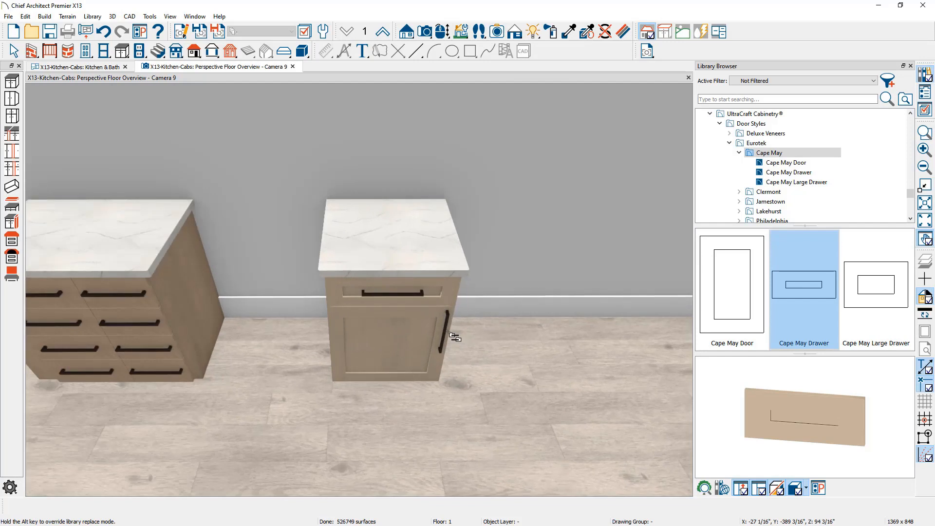
{"action": "scroll", "coordinate": [455, 337], "scroll_direction": "up", "scroll_amount": 1}
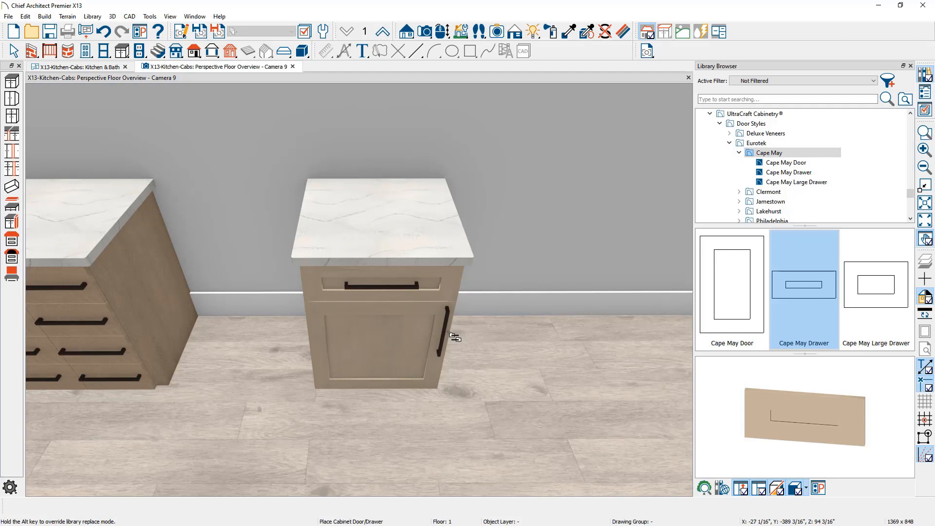
Get additional library content online and browse the manufacturer catalogs in the 3D Library's Cabinets category.
{"action": "left_click", "coordinate": [93, 17]}
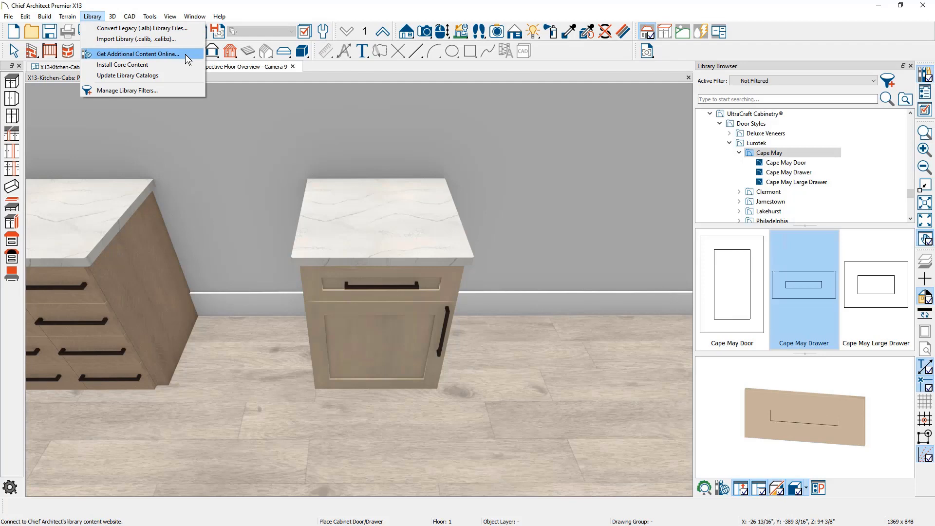
{"action": "left_click", "coordinate": [185, 54]}
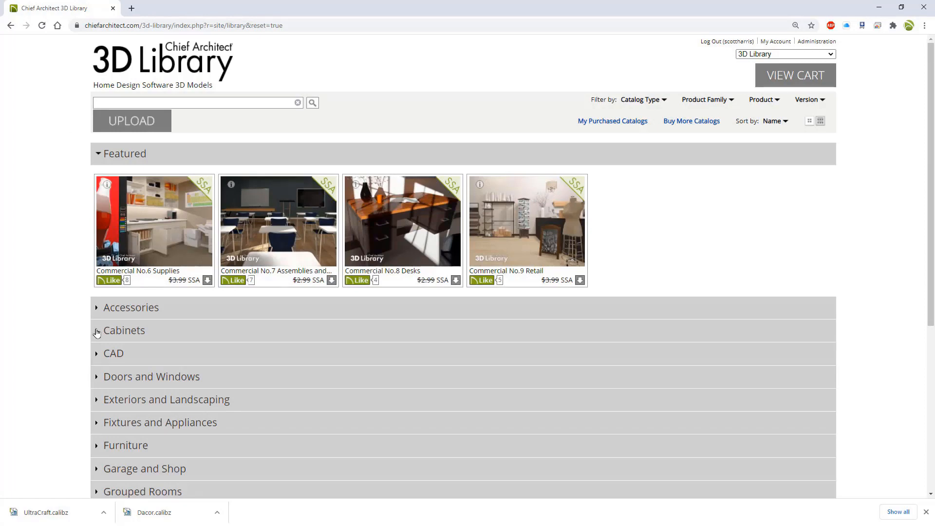
{"action": "left_click", "coordinate": [97, 332]}
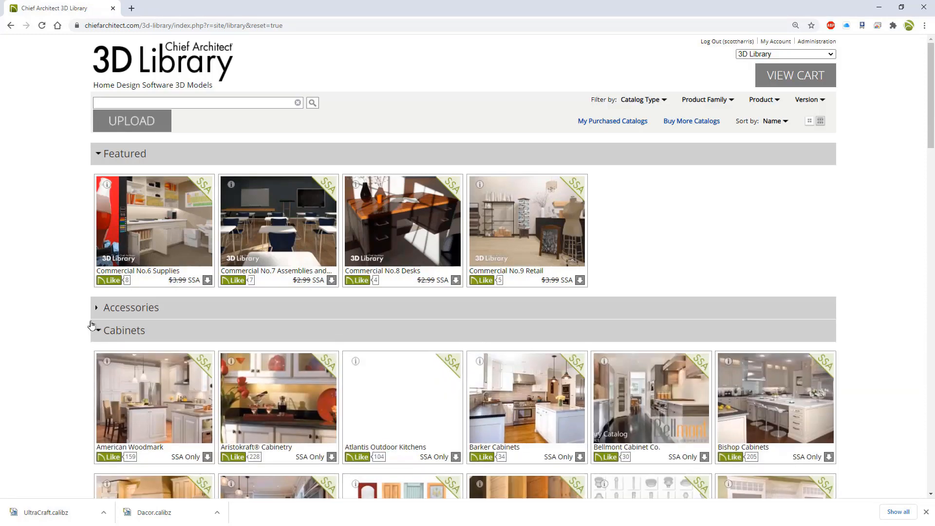
{"action": "scroll", "coordinate": [89, 317], "scroll_direction": "down", "scroll_amount": 4}
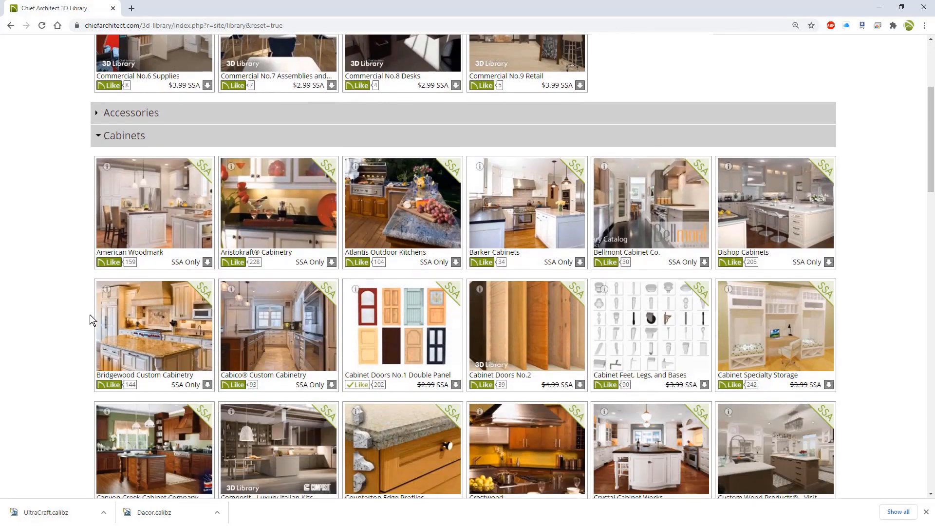
{"action": "scroll", "coordinate": [90, 315], "scroll_direction": "down", "scroll_amount": 4}
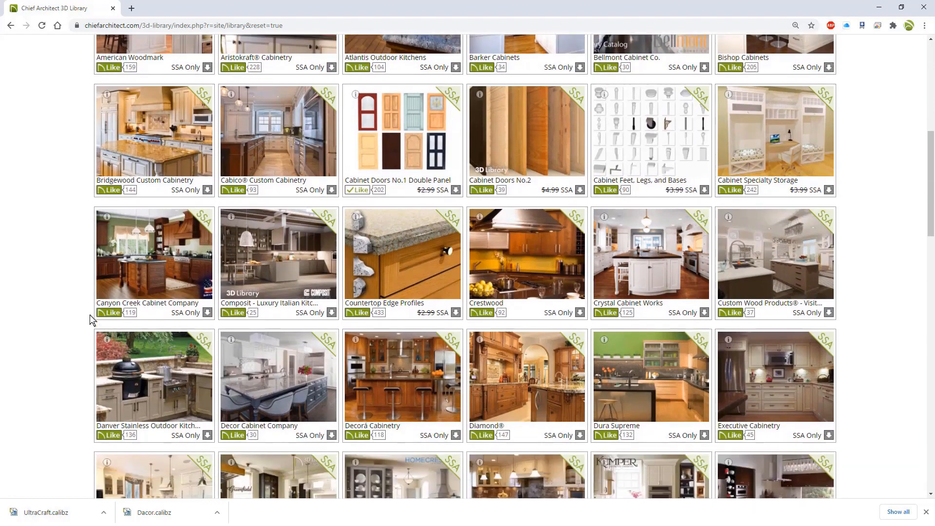
{"action": "scroll", "coordinate": [90, 314], "scroll_direction": "down", "scroll_amount": 4}
{"action": "scroll", "coordinate": [89, 314], "scroll_direction": "down", "scroll_amount": 7}
{"action": "scroll", "coordinate": [90, 314], "scroll_direction": "down", "scroll_amount": 3}
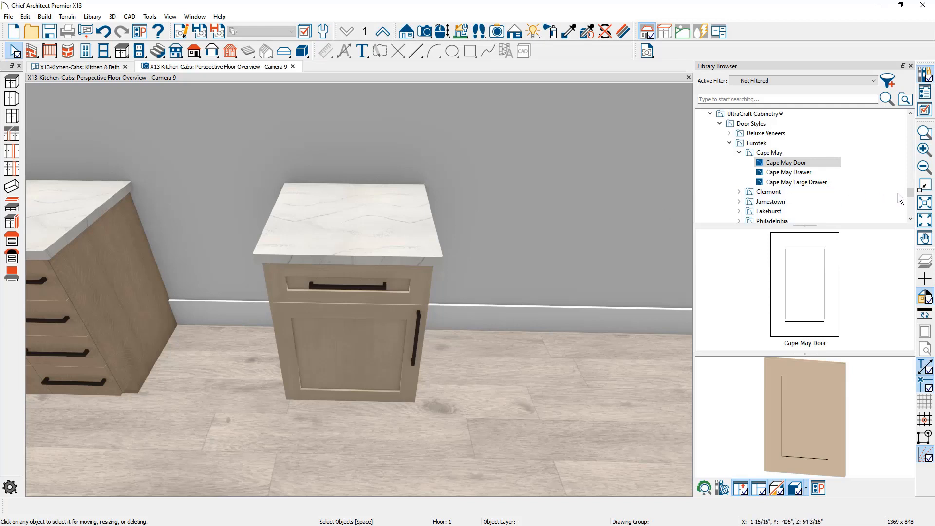
Find Alder among UltraCraft's Wood Species and paint the second cabinet with the plain Alder material.
{"action": "left_click", "coordinate": [910, 218]}
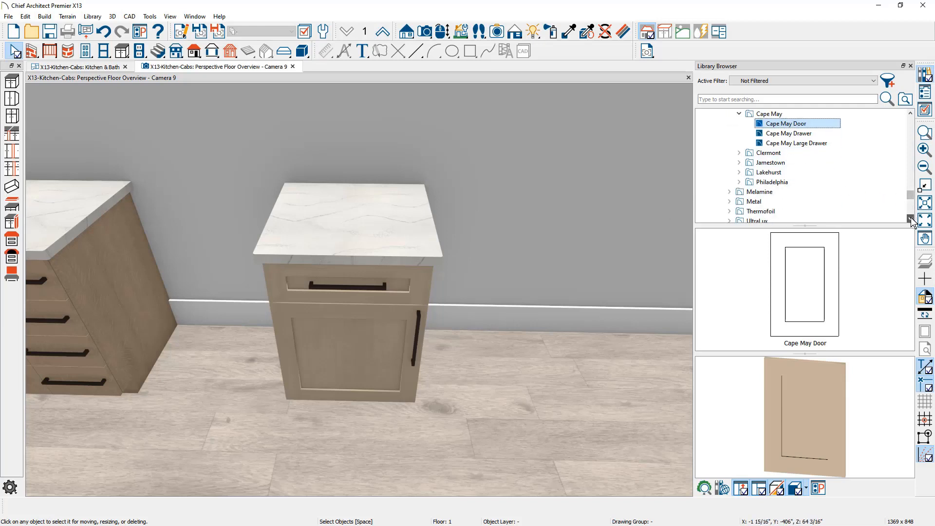
{"action": "left_click", "coordinate": [909, 219]}
{"action": "left_click", "coordinate": [910, 218]}
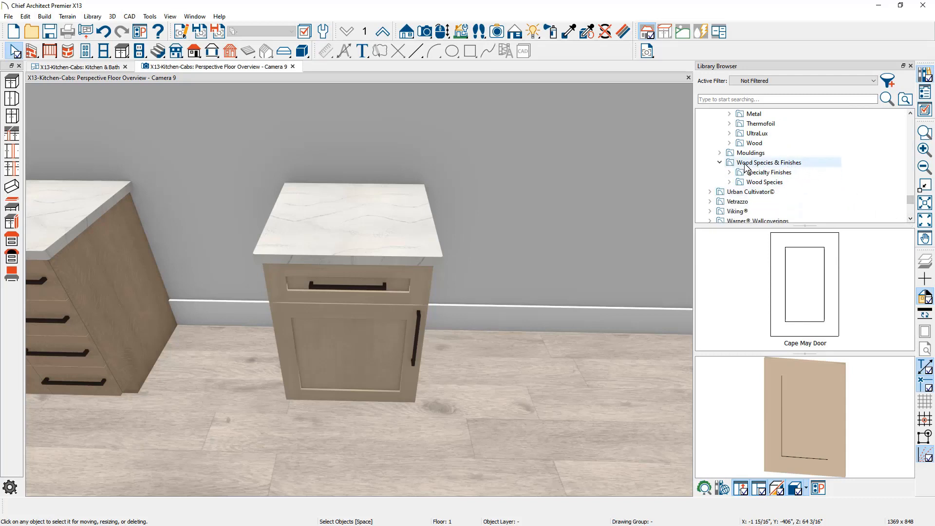
{"action": "left_click", "coordinate": [742, 183]}
{"action": "left_click", "coordinate": [730, 182]}
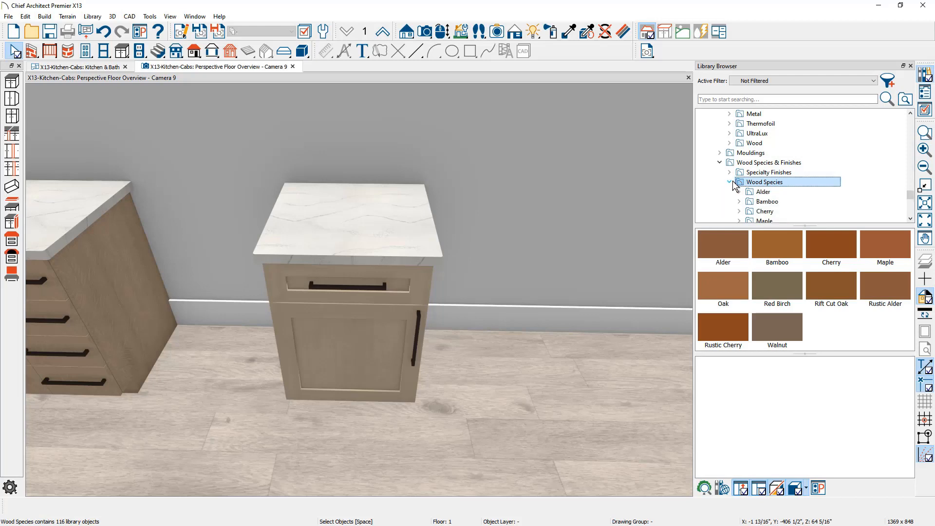
{"action": "left_click", "coordinate": [753, 193]}
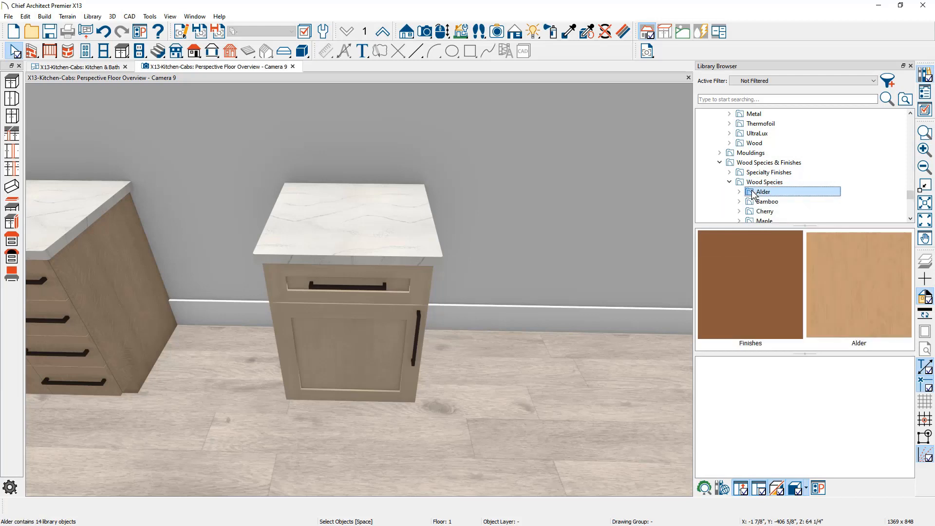
{"action": "left_click", "coordinate": [858, 279]}
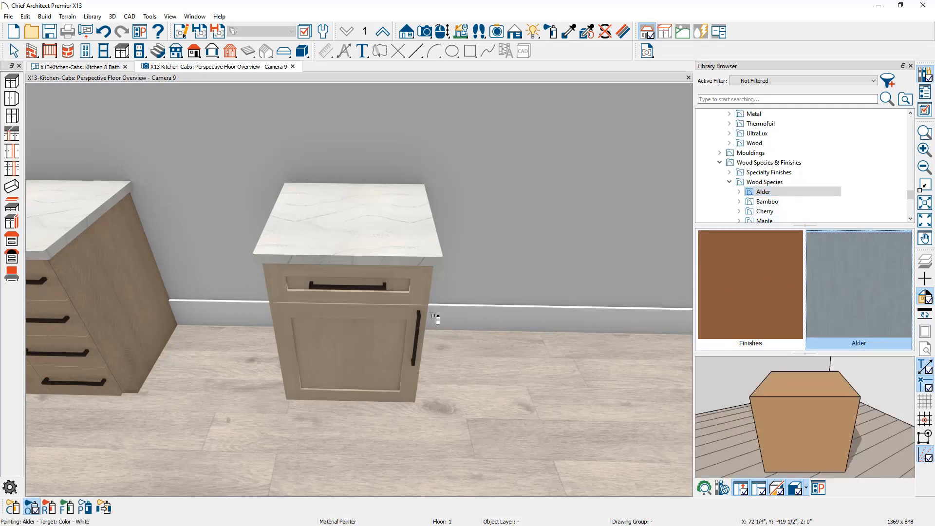
{"action": "left_click", "coordinate": [378, 315]}
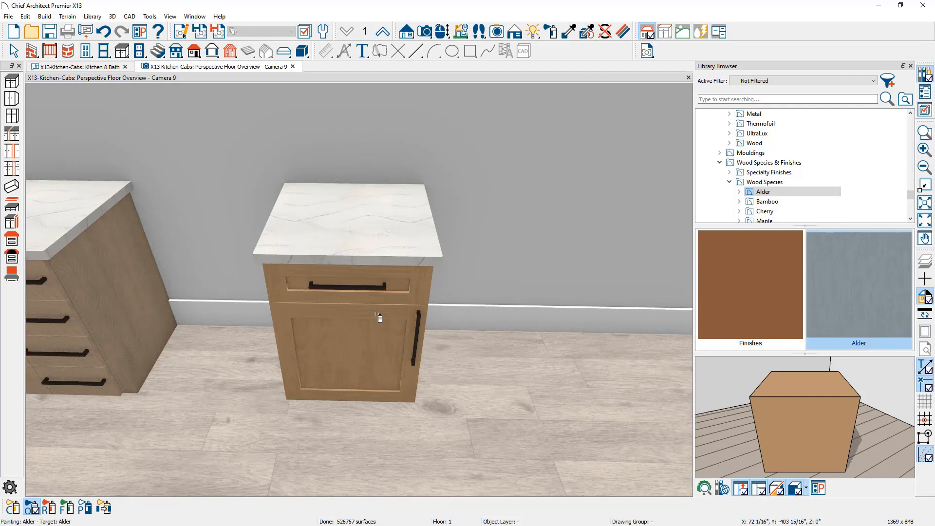
Paint only the frame of the second cabinet's drawer front with the Alder finish Golden, using component painting mode.
{"action": "left_click", "coordinate": [739, 192]}
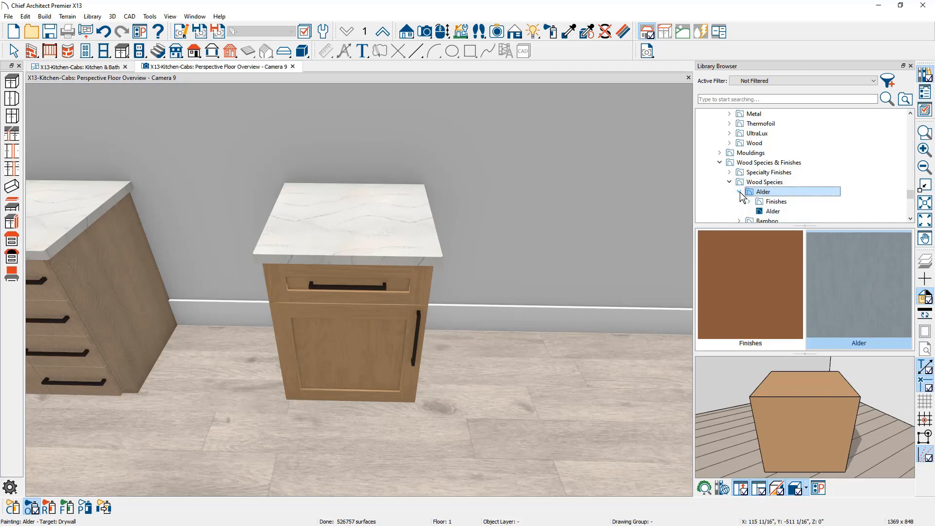
{"action": "left_click", "coordinate": [749, 202]}
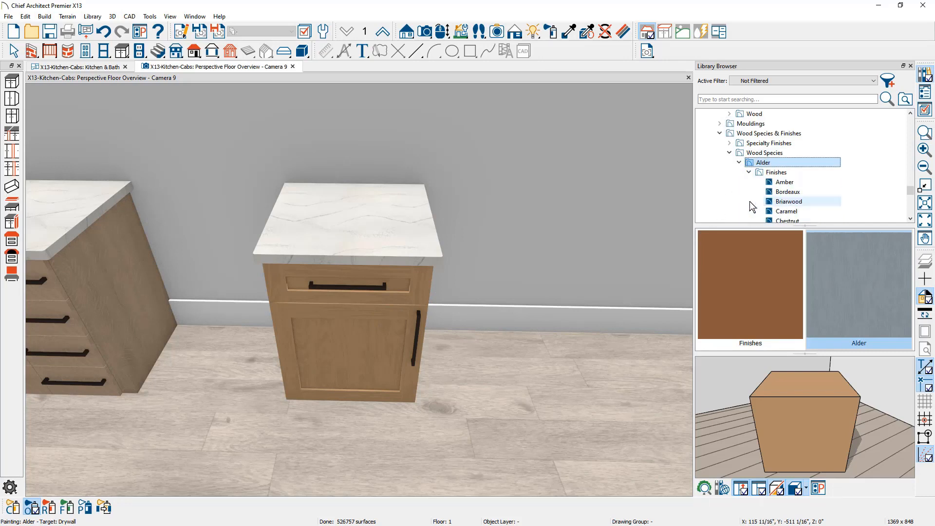
{"action": "left_click", "coordinate": [785, 183]}
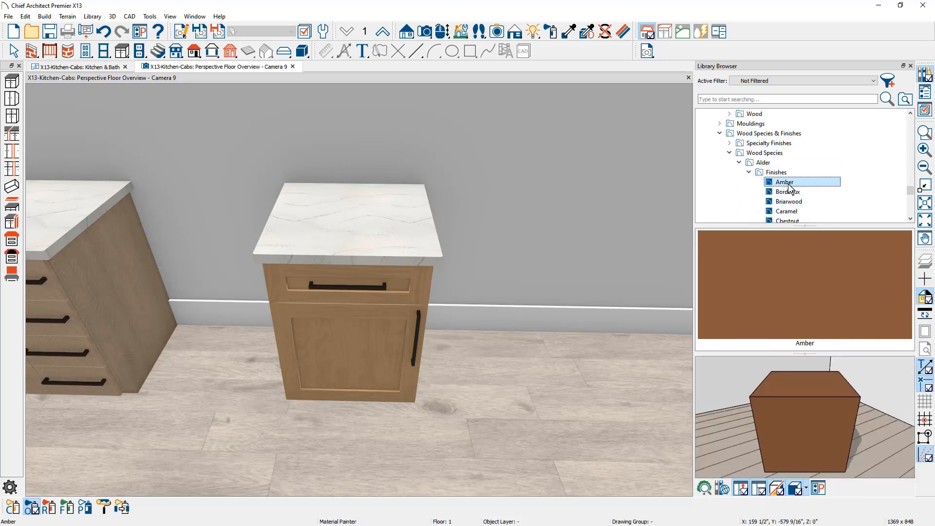
{"action": "left_click", "coordinate": [777, 173]}
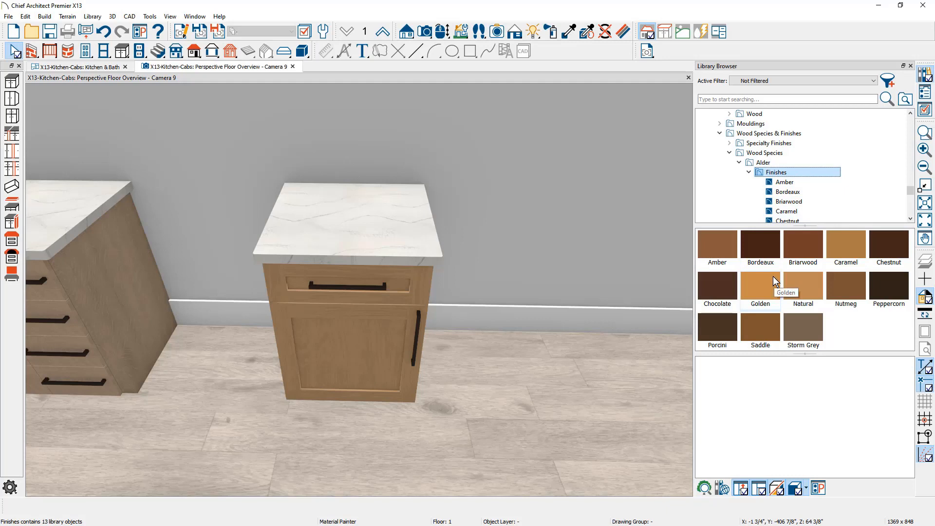
{"action": "left_click", "coordinate": [775, 282]}
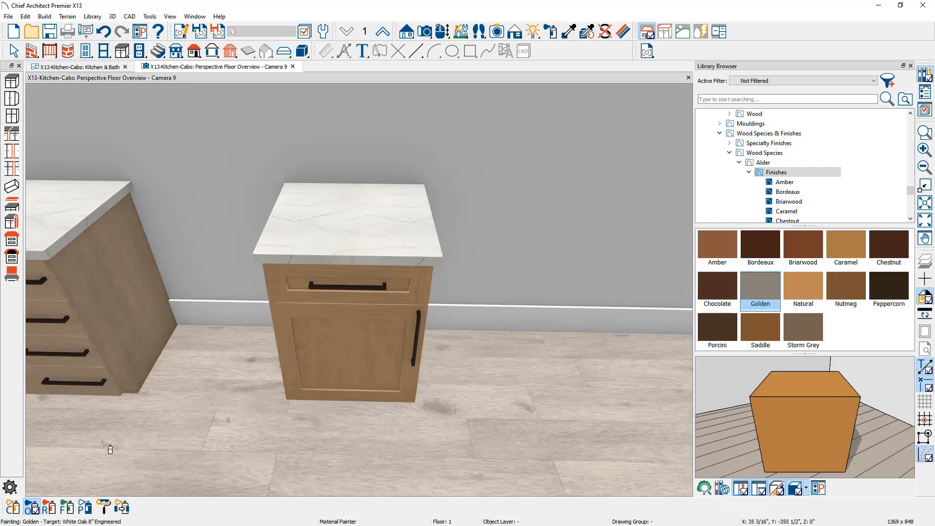
{"action": "key", "text": "space"}
{"action": "left_click", "coordinate": [17, 508]}
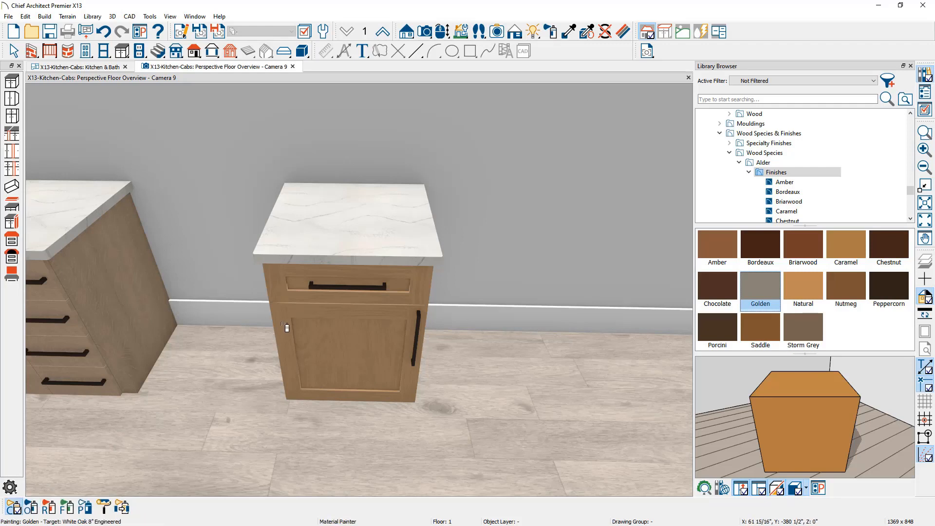
{"action": "left_click", "coordinate": [290, 302]}
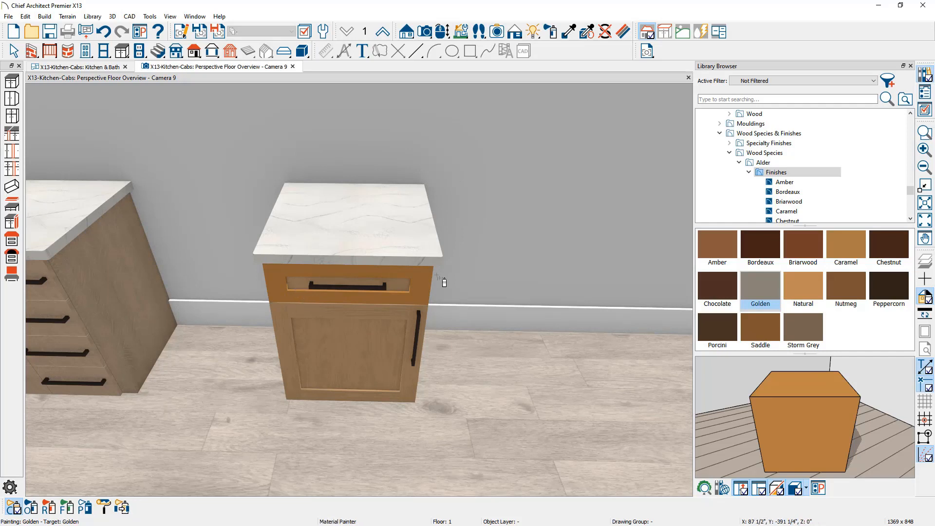
Paint the second cabinet's recessed drawer panel with the Alder finish Bordeaux, and repaint it with Natural.
{"action": "key", "text": "Up"}
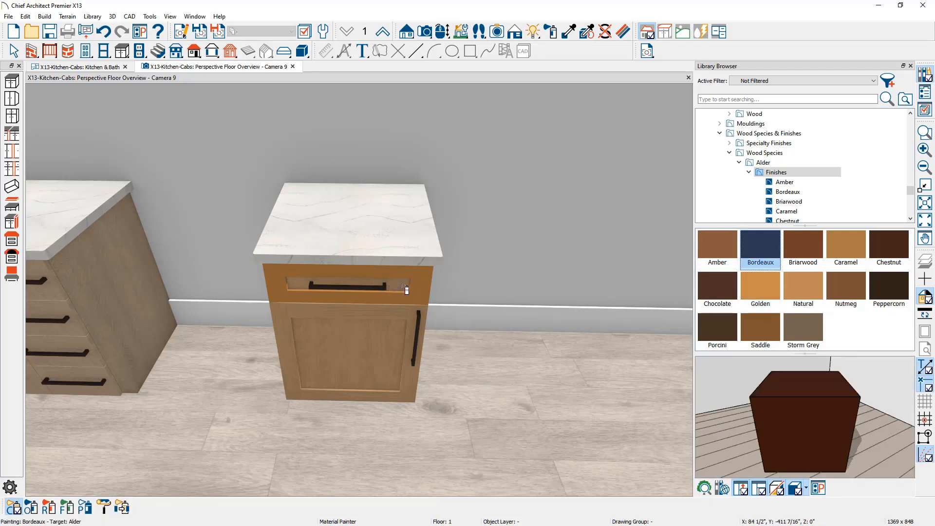
{"action": "left_click", "coordinate": [398, 282]}
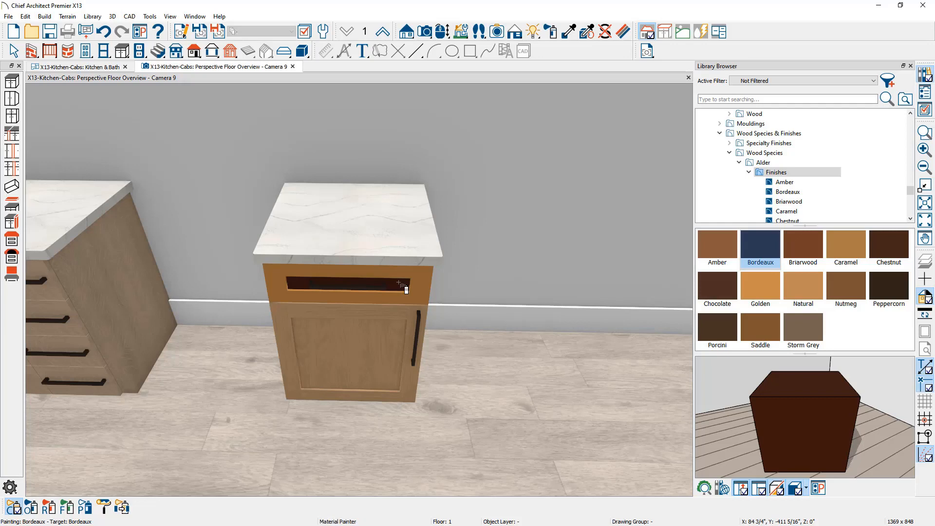
{"action": "left_click", "coordinate": [803, 290]}
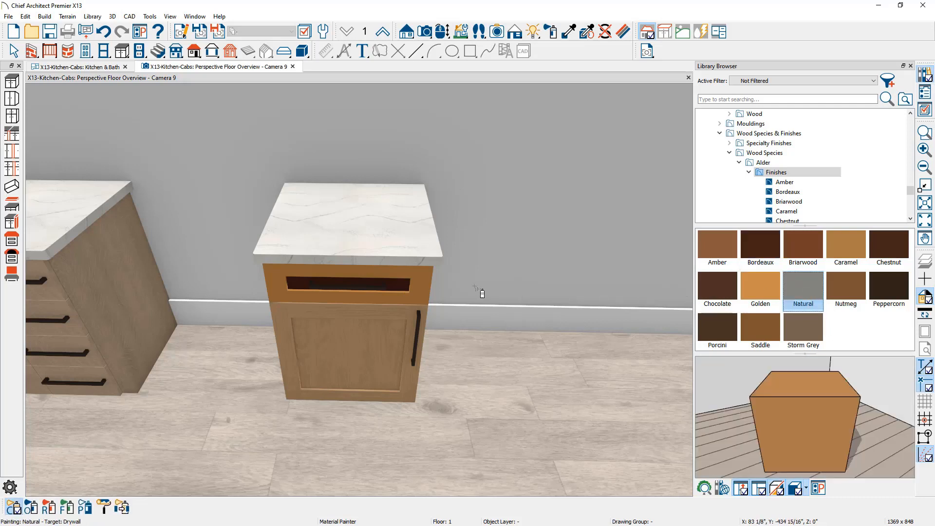
{"action": "left_click", "coordinate": [409, 292]}
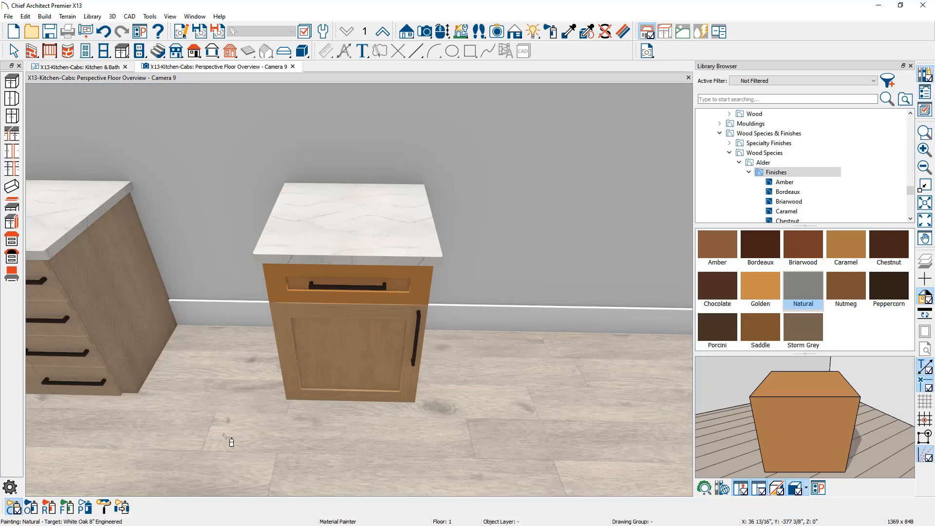
Turn on color blending for the material painter and blend Natural into the second cabinet's door frame and door panel.
{"action": "left_click", "coordinate": [104, 508]}
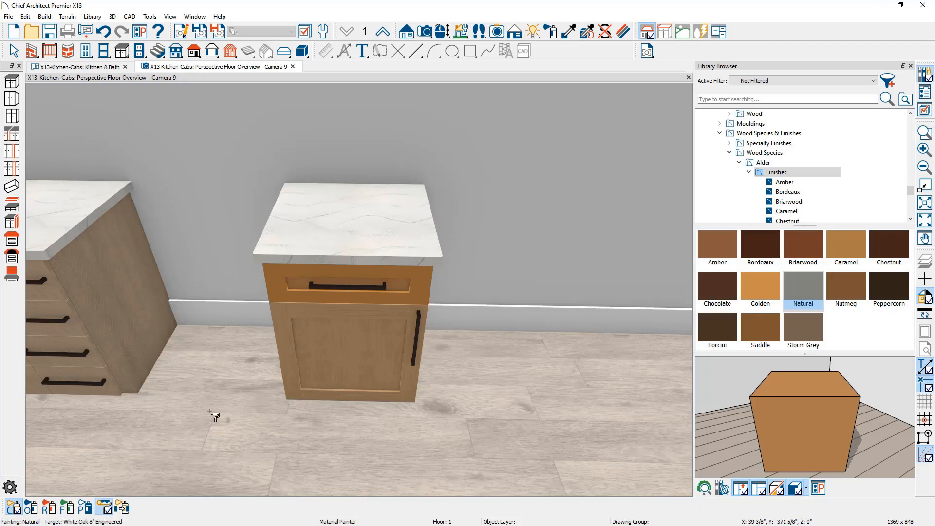
{"action": "left_click", "coordinate": [299, 369]}
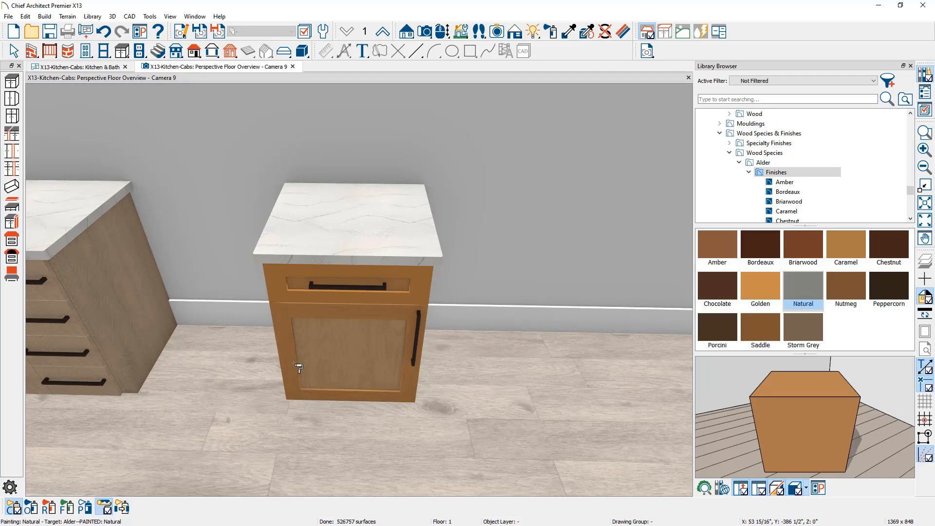
{"action": "left_click", "coordinate": [316, 365]}
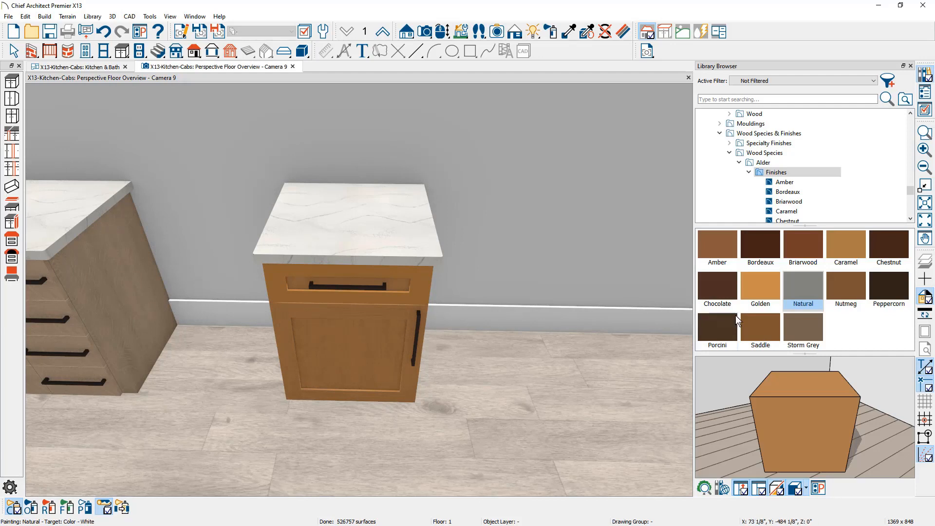
Blend the Storm Grey finish onto the second cabinet's door, drawer front and box, painting whole objects instead of single components.
{"action": "left_click", "coordinate": [792, 330]}
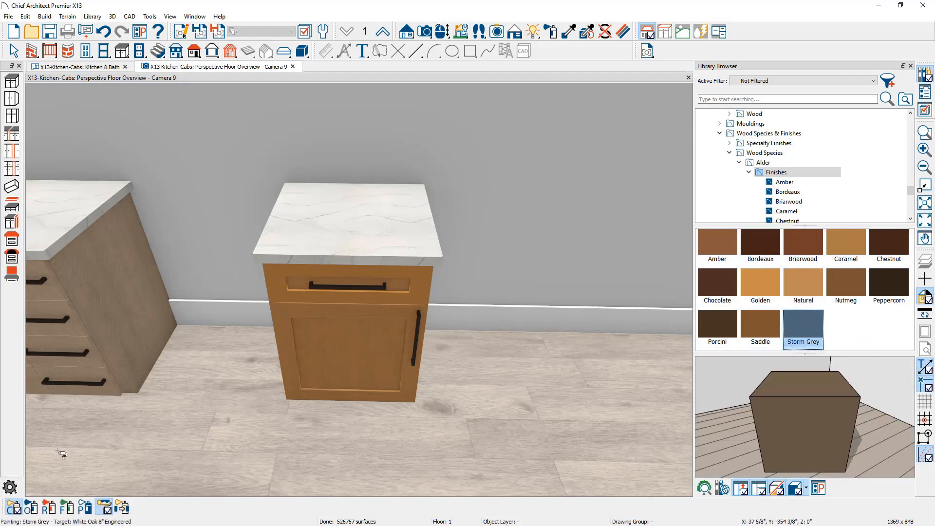
{"action": "left_click", "coordinate": [32, 508]}
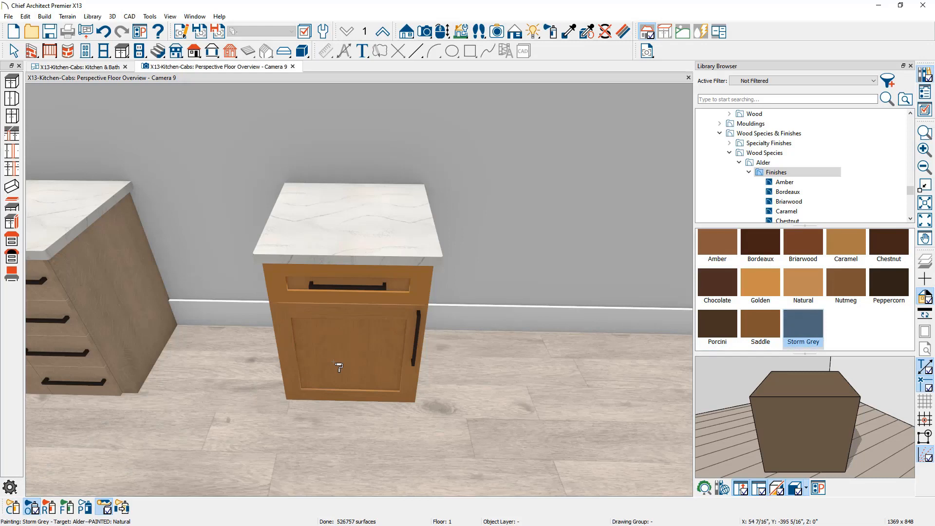
{"action": "left_click", "coordinate": [338, 368]}
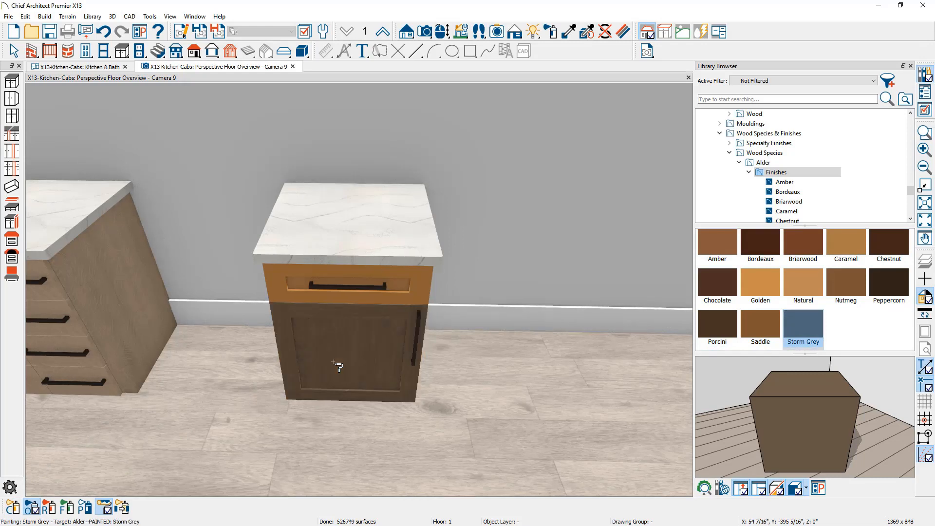
{"action": "left_click", "coordinate": [292, 296]}
{"action": "left_click", "coordinate": [301, 291]}
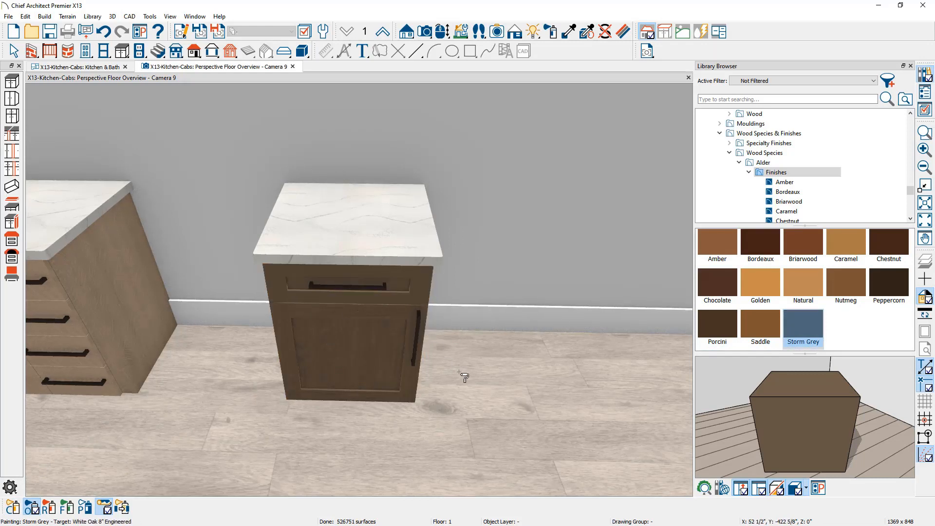
{"action": "mouse_move", "coordinate": [458, 376]}
{"action": "middle_mouse_down"}
{"action": "mouse_move", "coordinate": [440, 359]}
{"action": "mouse_move", "coordinate": [337, 325]}
{"action": "mouse_move", "coordinate": [232, 309]}
{"action": "middle_mouse_up"}
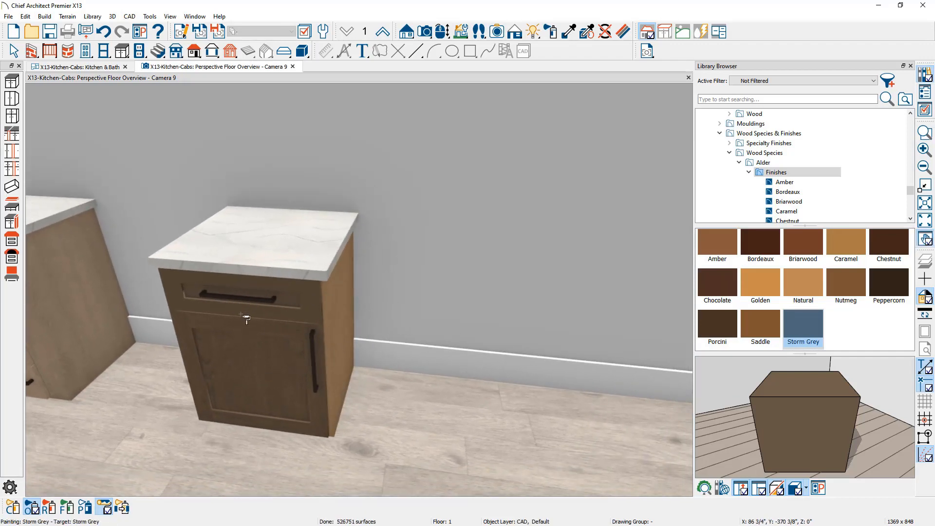
{"action": "left_click", "coordinate": [350, 356]}
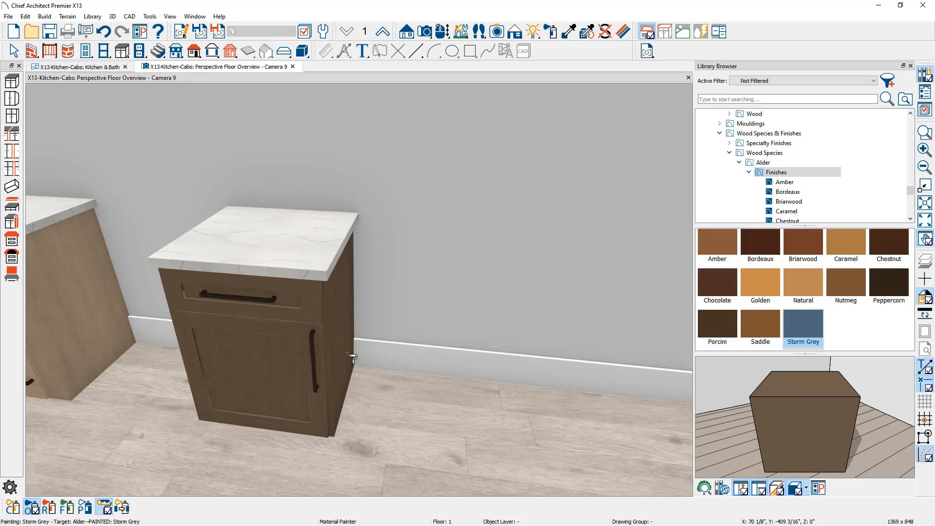
Stretch the second cabinet's side outward to make it a two-door cabinet about 33 inches wide.
{"action": "key", "text": "space"}
{"action": "left_click", "coordinate": [324, 366]}
{"action": "left_click_drag", "start_coordinate": [325, 373], "coordinate": [381, 377]}
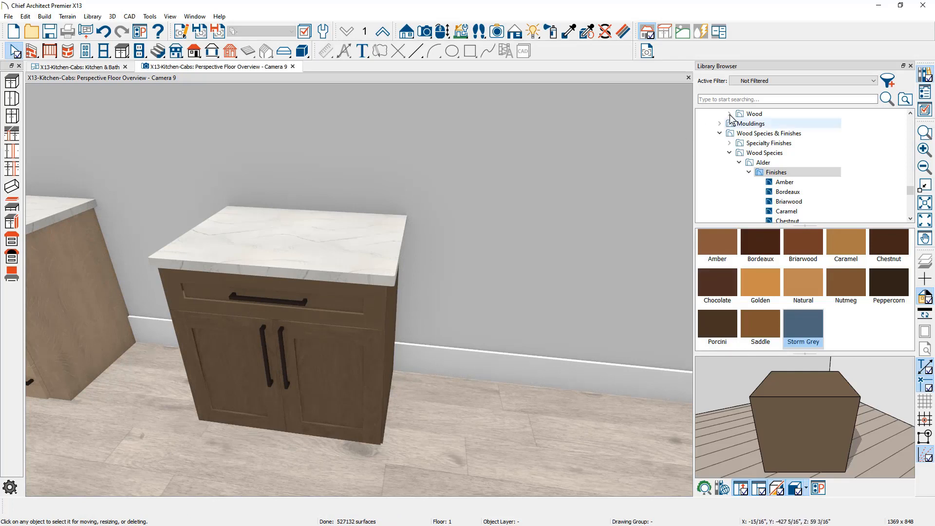
Search the library for "iws" and place the IWS 30S Ideal Workstation 30" Single Bowl sink in the second cabinet's countertop.
{"action": "left_click", "coordinate": [744, 100]}
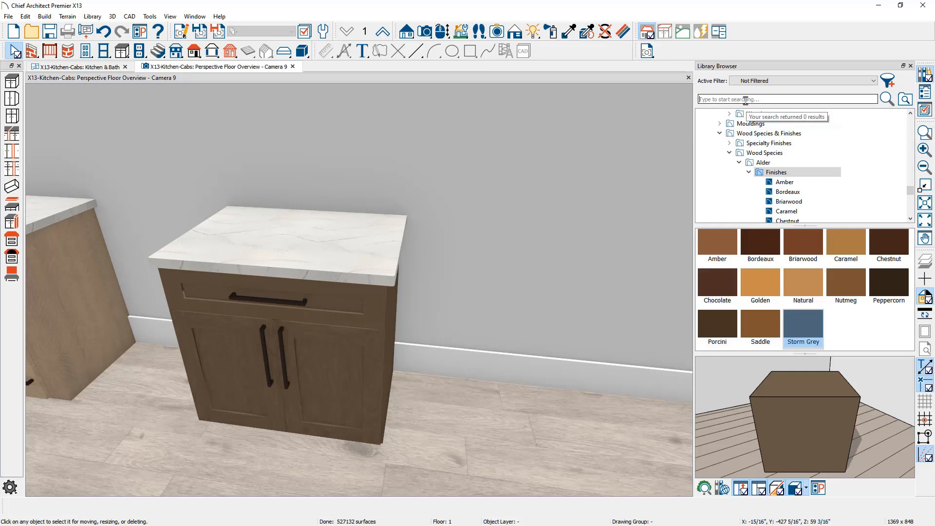
{"action": "type", "text": "iws"}
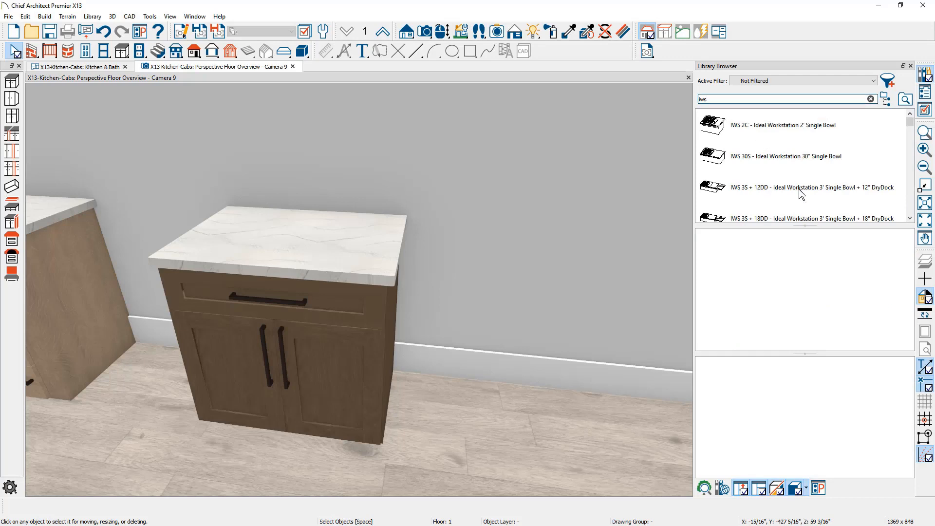
{"action": "left_click", "coordinate": [787, 160]}
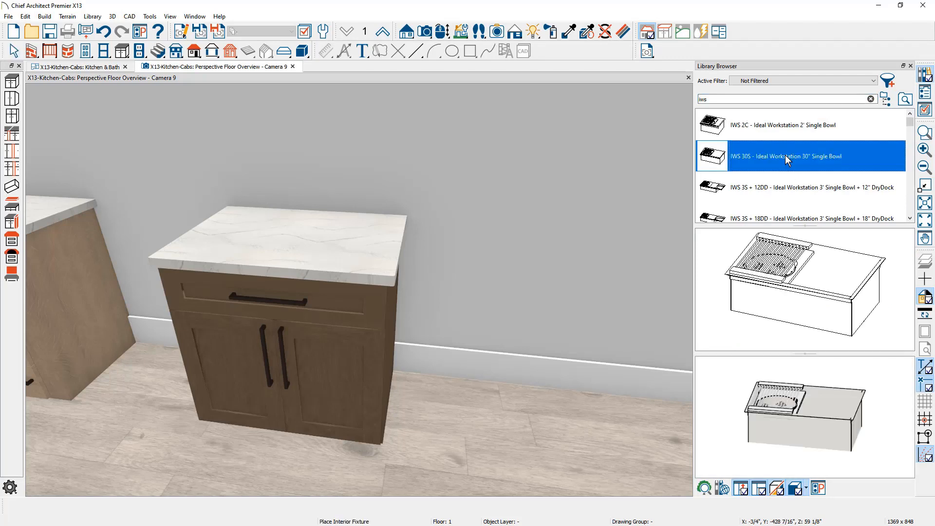
{"action": "left_click", "coordinate": [318, 246]}
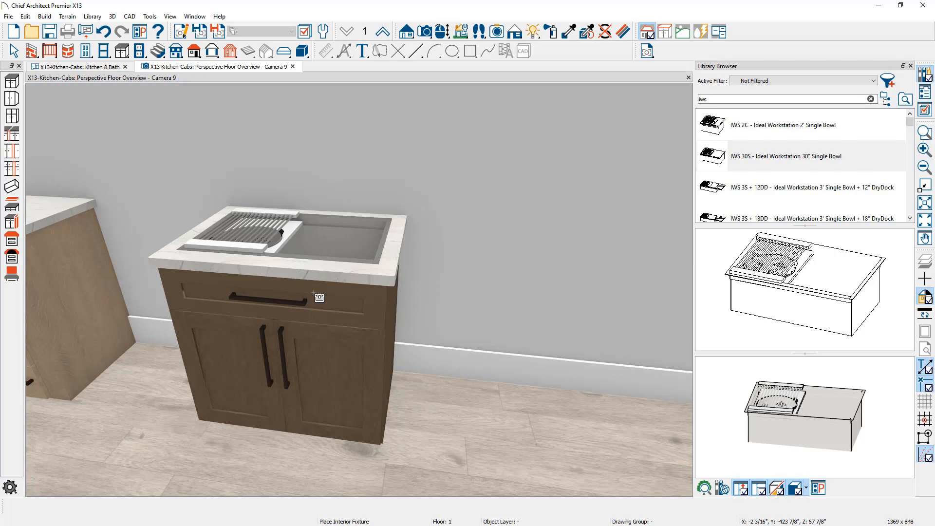
Inspect the sink cabinet's symbol and label up close in the floor plan, and return to the 3D camera view.
{"action": "left_click", "coordinate": [90, 68]}
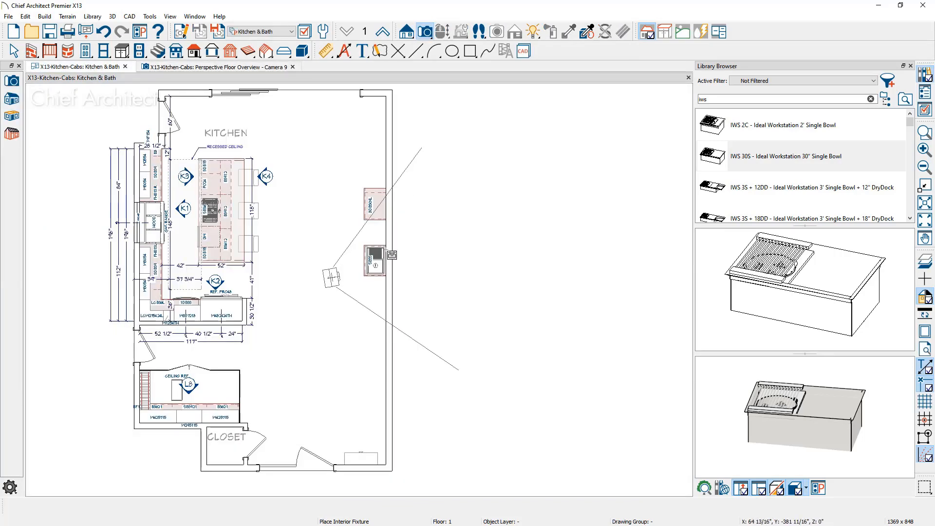
{"action": "scroll", "coordinate": [375, 266], "scroll_direction": "up", "scroll_amount": 4}
{"action": "scroll", "coordinate": [375, 265], "scroll_direction": "up", "scroll_amount": 2}
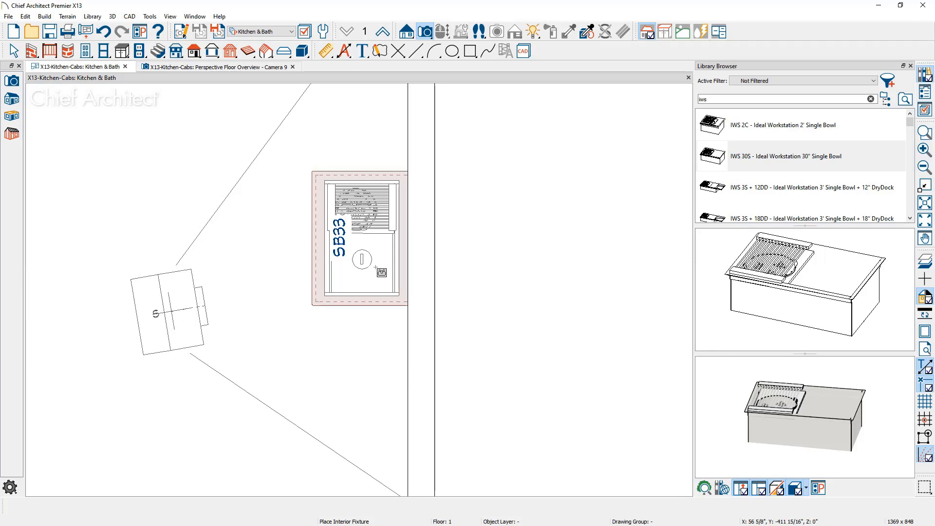
{"action": "left_click", "coordinate": [258, 67]}
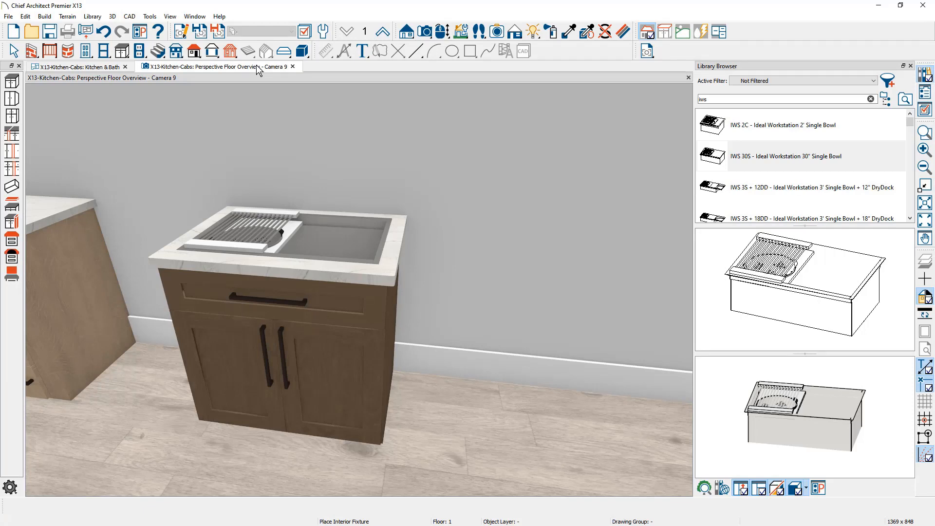
Place a new base cabinet against the wall beside the sink cabinet, leaving a gap between them.
{"action": "left_click", "coordinate": [122, 50]}
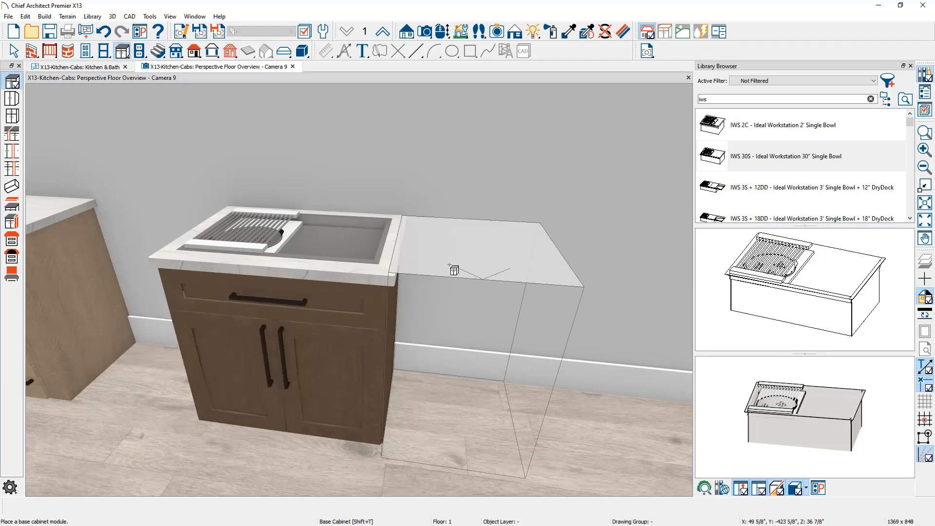
{"action": "left_click", "coordinate": [499, 278]}
{"action": "key", "text": "space"}
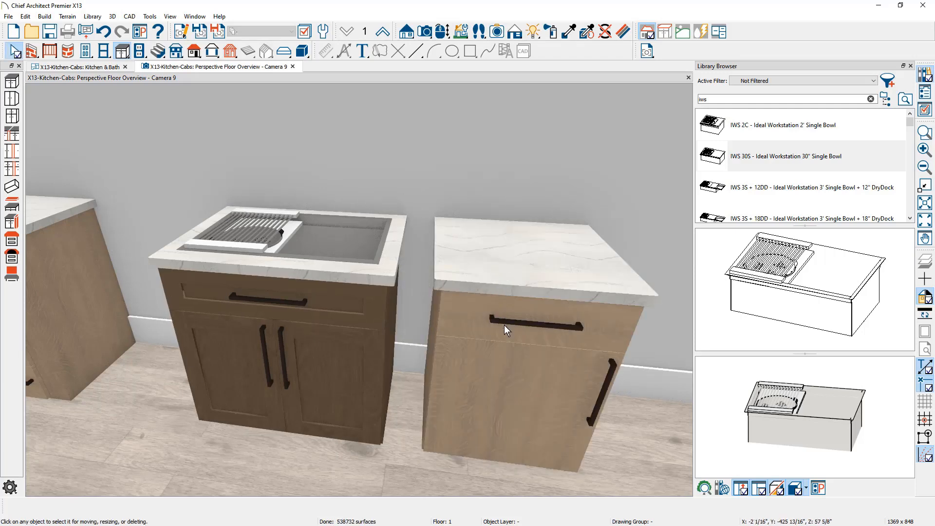
Remove the door and its opening from the new base cabinet's front so the drawer fills the whole face.
{"action": "left_click", "coordinate": [506, 357]}
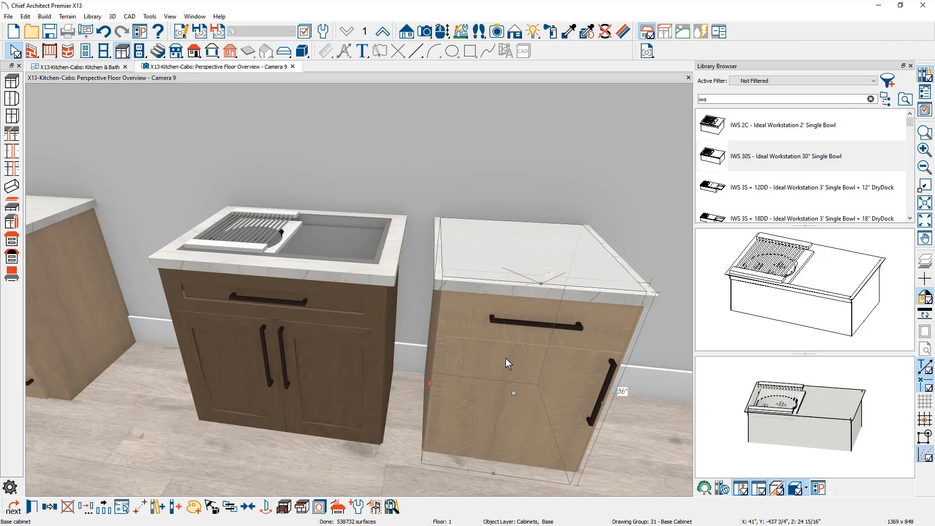
{"action": "double_click", "coordinate": [505, 358]}
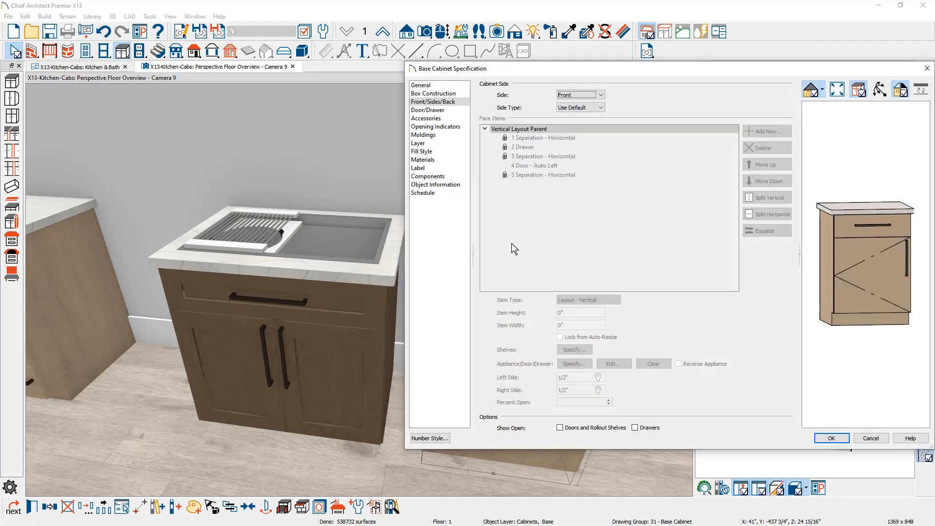
{"action": "left_click", "coordinate": [531, 168]}
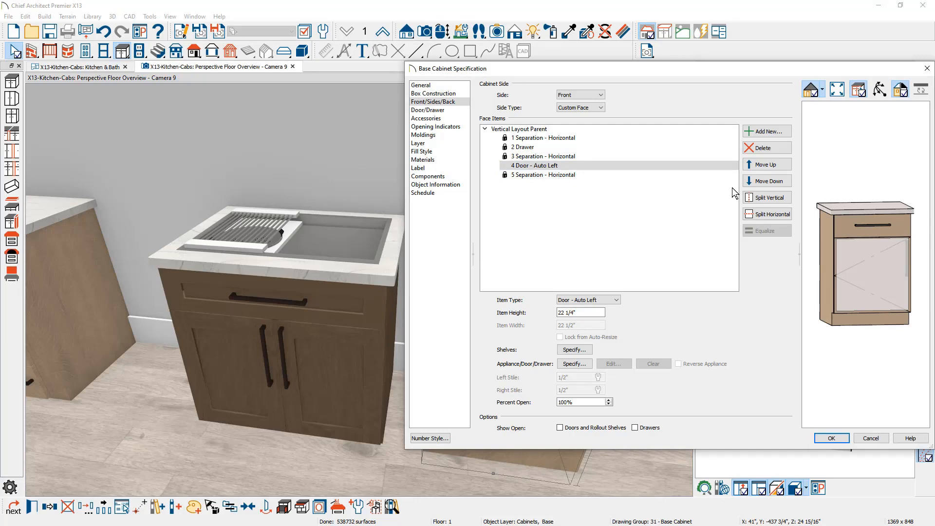
{"action": "left_click", "coordinate": [765, 149]}
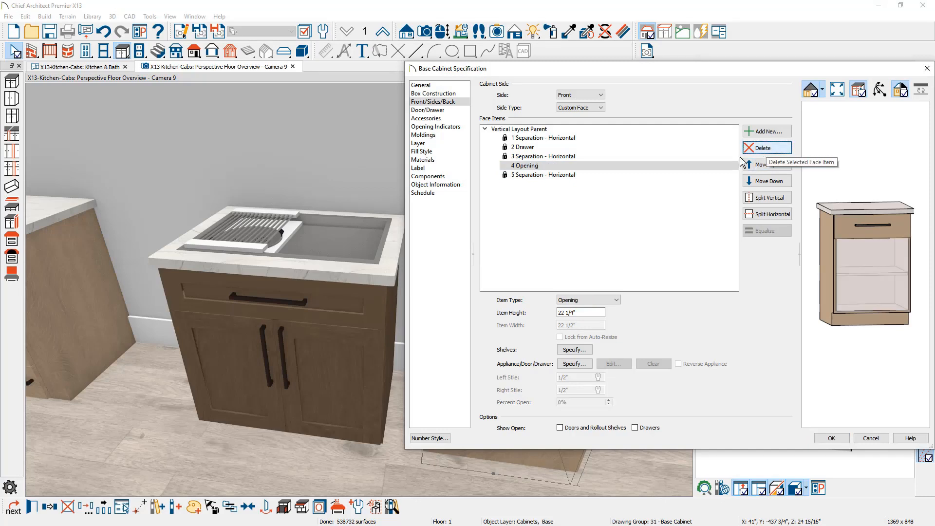
{"action": "left_click", "coordinate": [773, 149]}
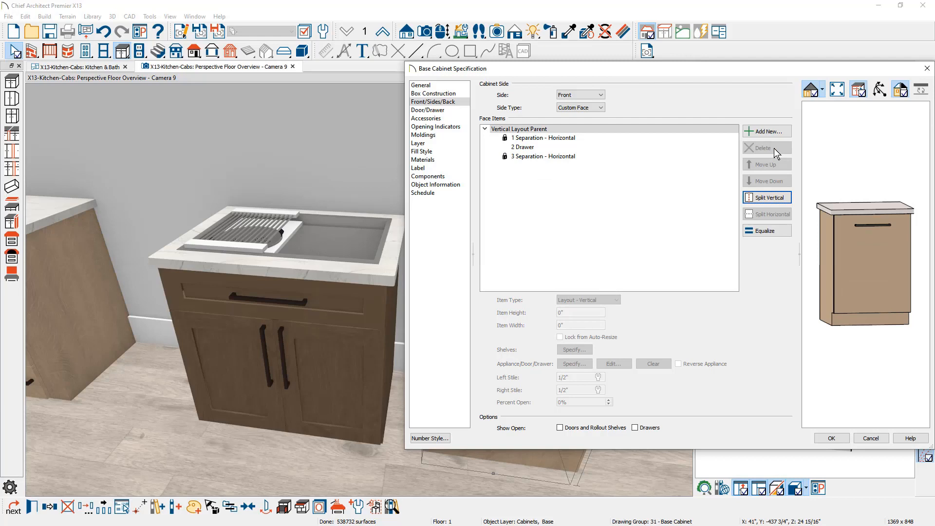
Set the new base cabinet's depth to 21 inches.
{"action": "left_click", "coordinate": [455, 87]}
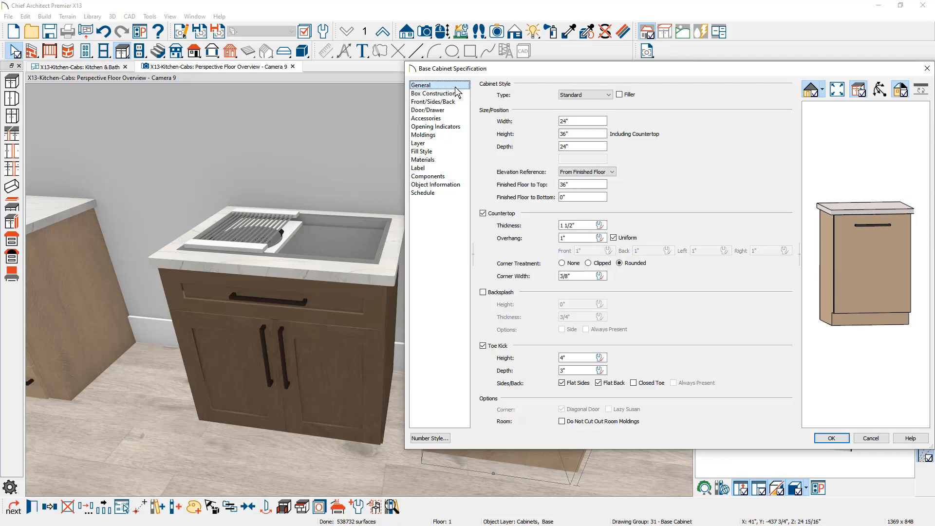
{"action": "left_click", "coordinate": [587, 146]}
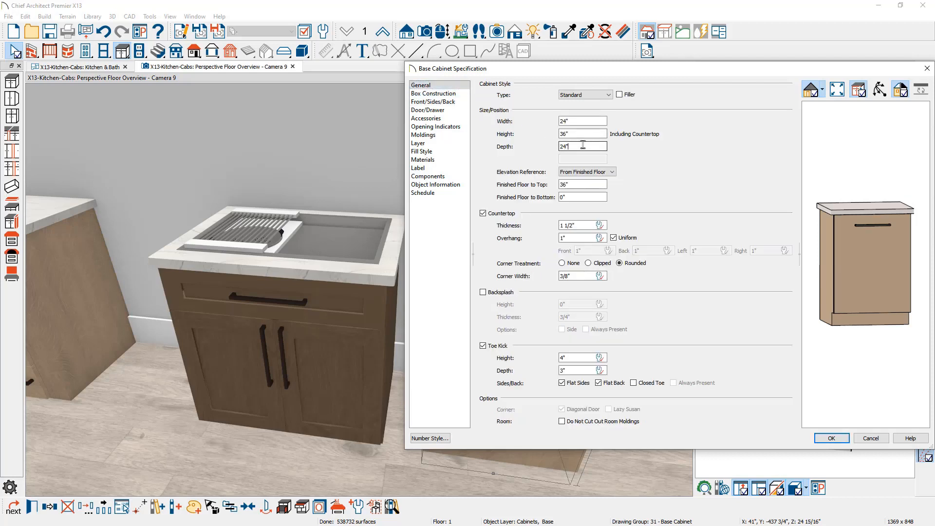
{"action": "type", "text": "21"}
{"action": "key", "text": "Tab"}
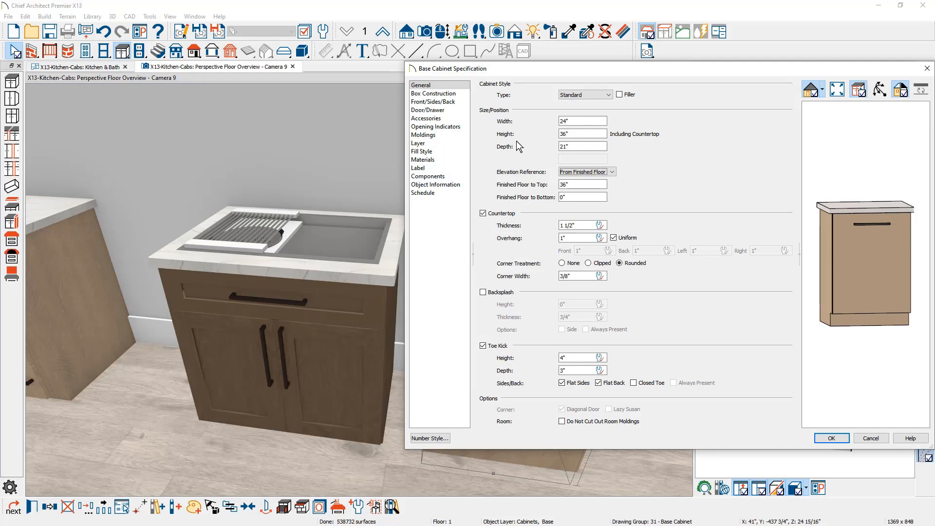
Assign the Rev-A-Shelf 5349-2150DM-2 double bottom mount aluminum waste container to the new base cabinet's full-height drawer.
{"action": "left_click", "coordinate": [844, 250]}
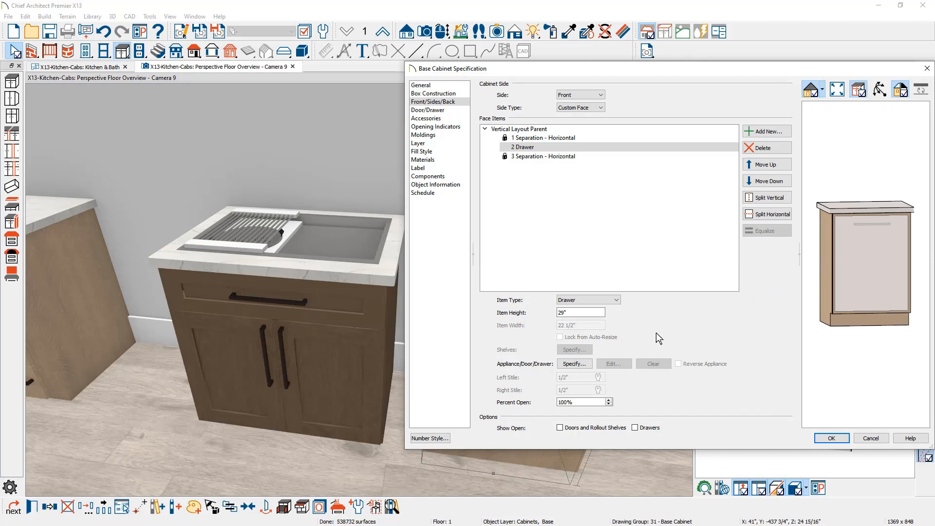
{"action": "left_click", "coordinate": [580, 366]}
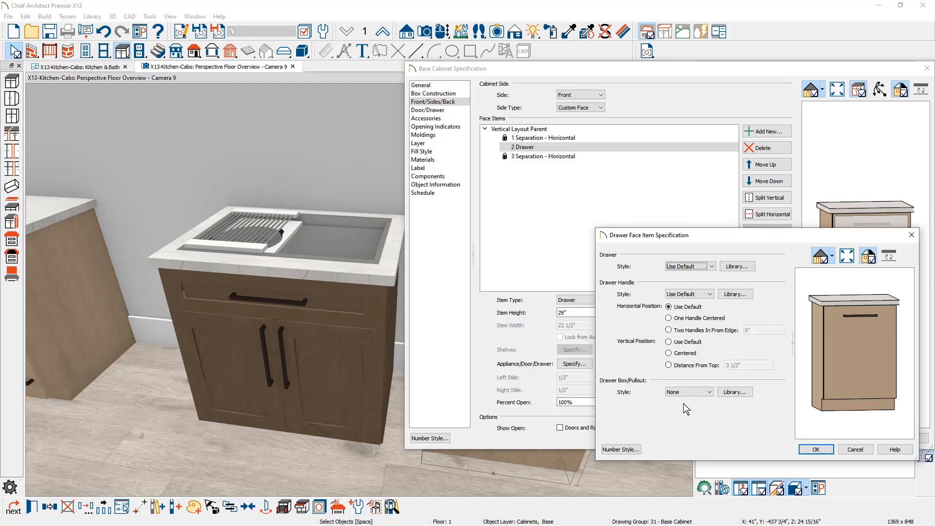
{"action": "left_click", "coordinate": [735, 392]}
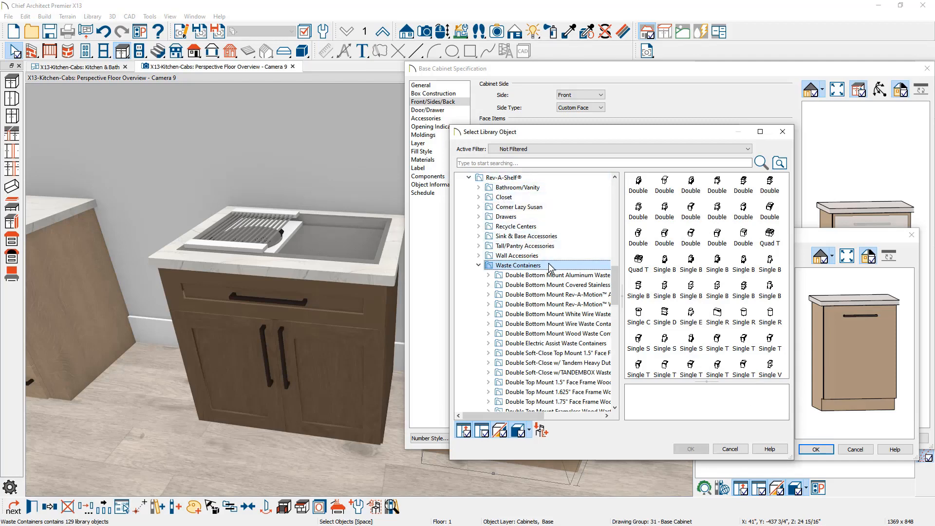
{"action": "left_click", "coordinate": [556, 276]}
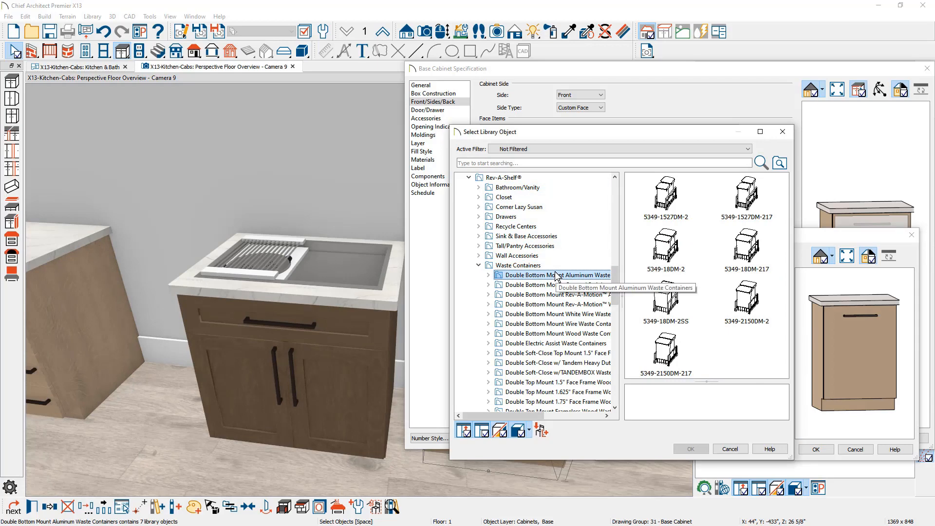
{"action": "left_click", "coordinate": [741, 298]}
{"action": "left_click", "coordinate": [700, 449]}
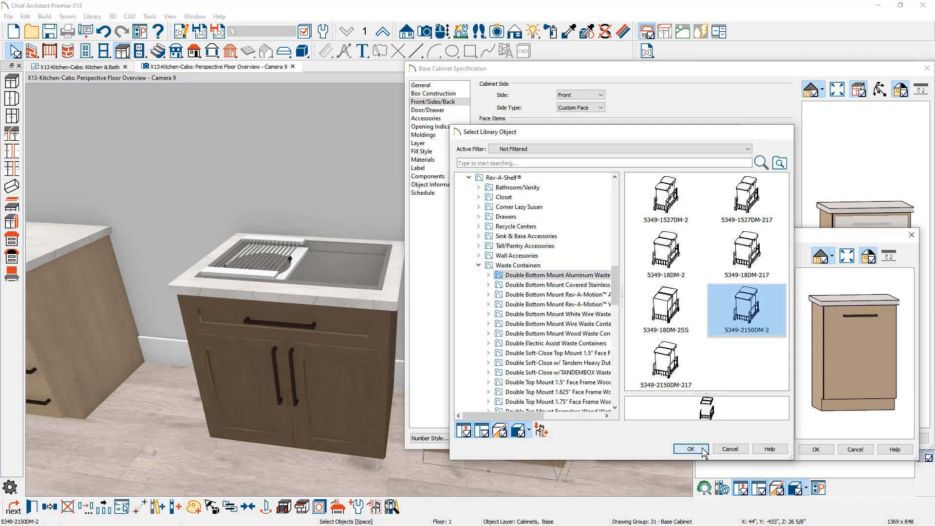
{"action": "left_click", "coordinate": [816, 449]}
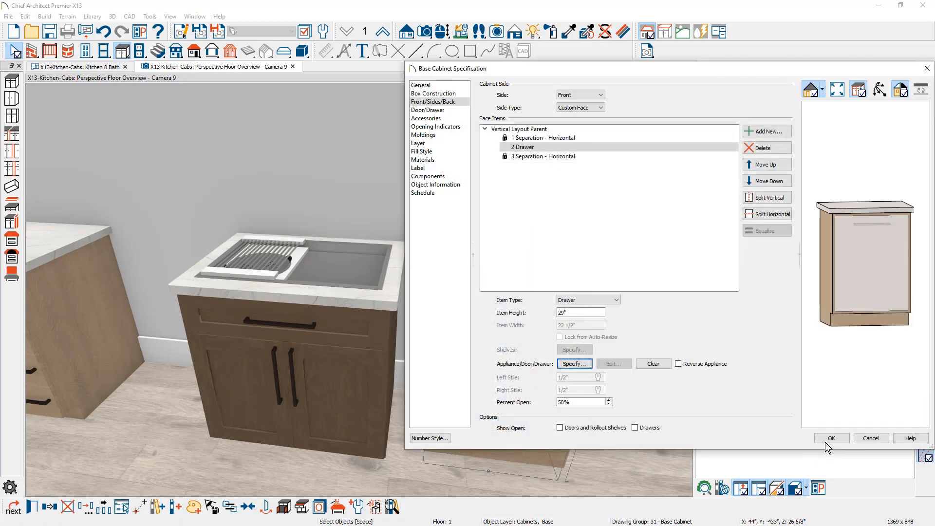
{"action": "left_click", "coordinate": [823, 440]}
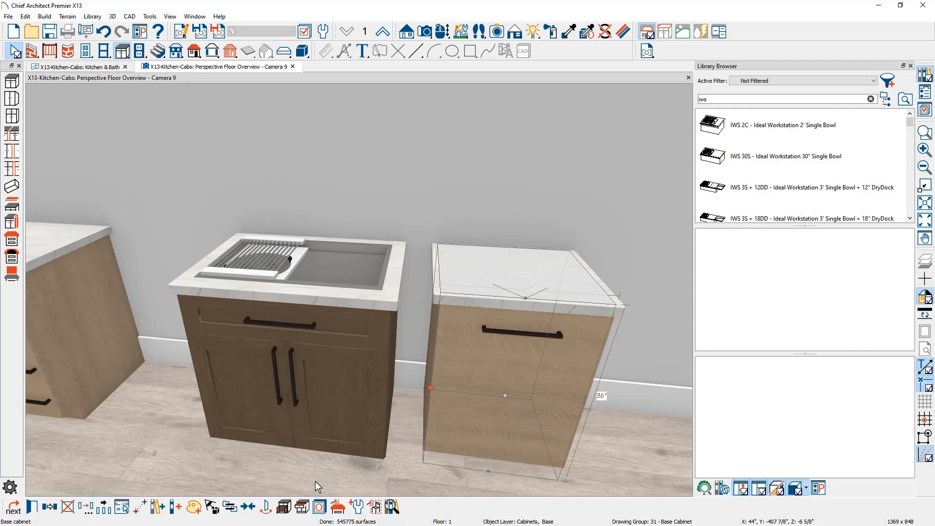
Show the new base cabinet's drawer open in the 3D view and look at the waste container pullout from the side.
{"action": "left_click", "coordinate": [302, 508]}
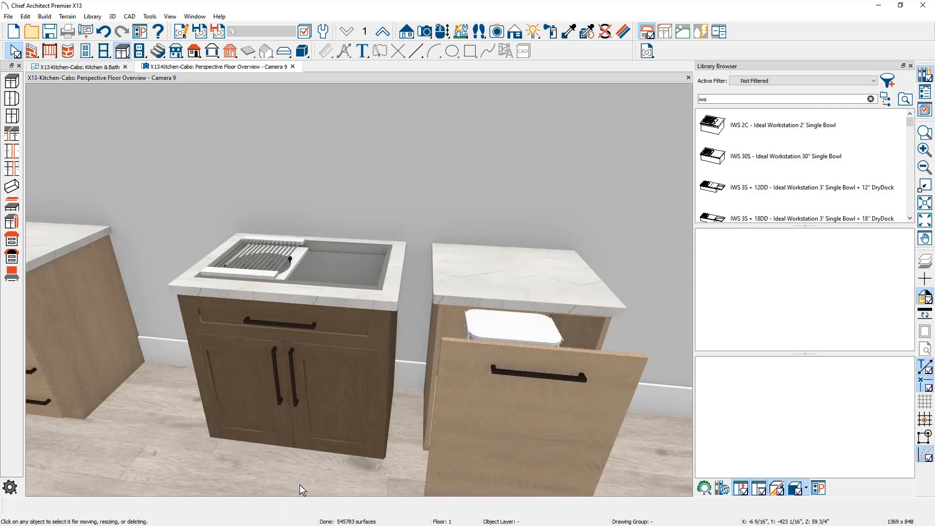
{"action": "middle_click_drag", "start_coordinate": [340, 351], "coordinate": [156, 321]}
{"action": "middle_click_drag", "start_coordinate": [300, 340], "coordinate": [294, 344]}
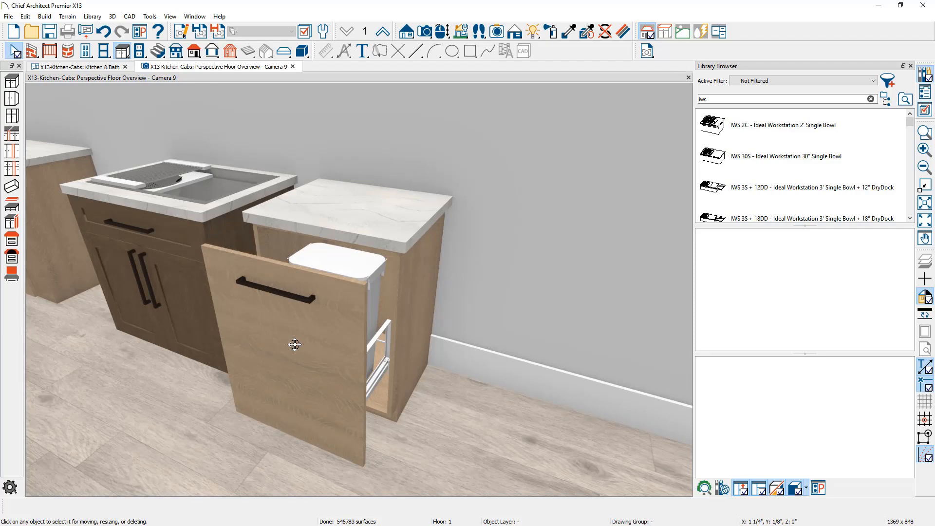
Set the waste container drawer's percent open to 75% and inspect the containers from above in the cabinet preview.
{"action": "left_click", "coordinate": [295, 344]}
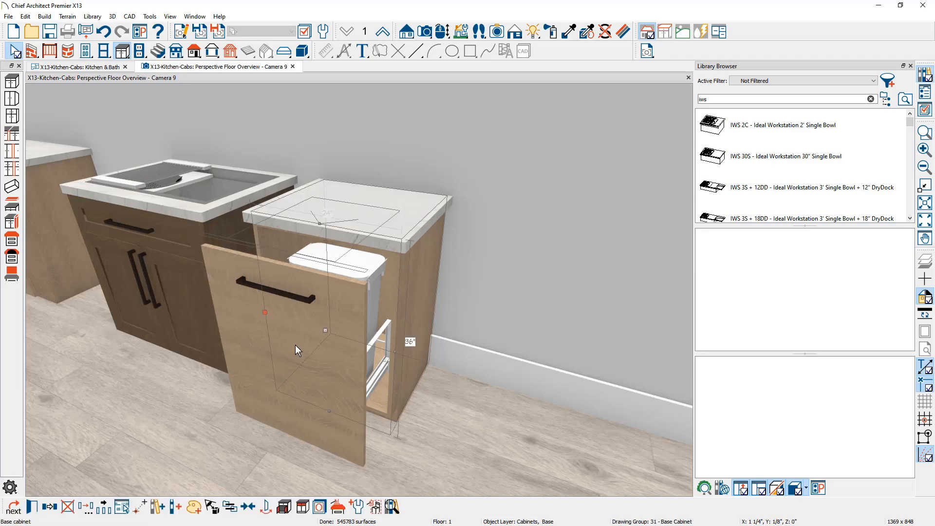
{"action": "double_click", "coordinate": [295, 345]}
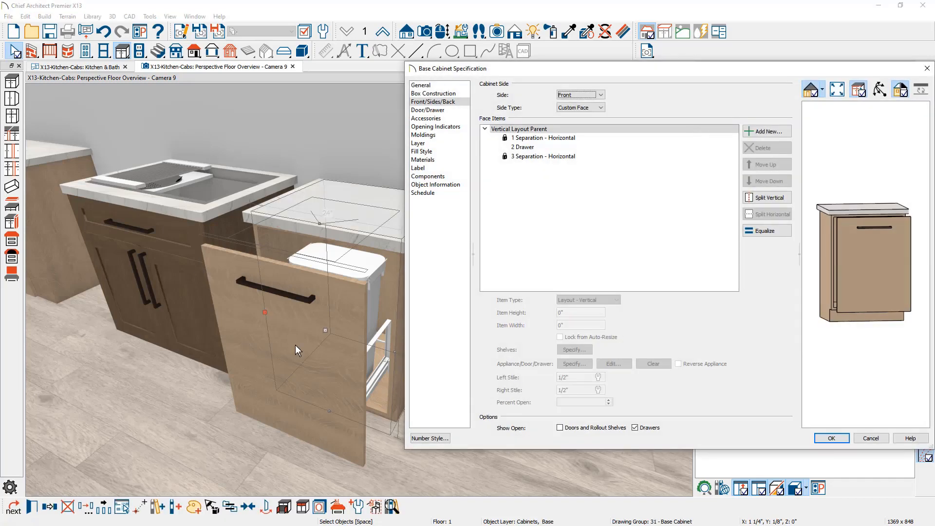
{"action": "left_click", "coordinate": [531, 148]}
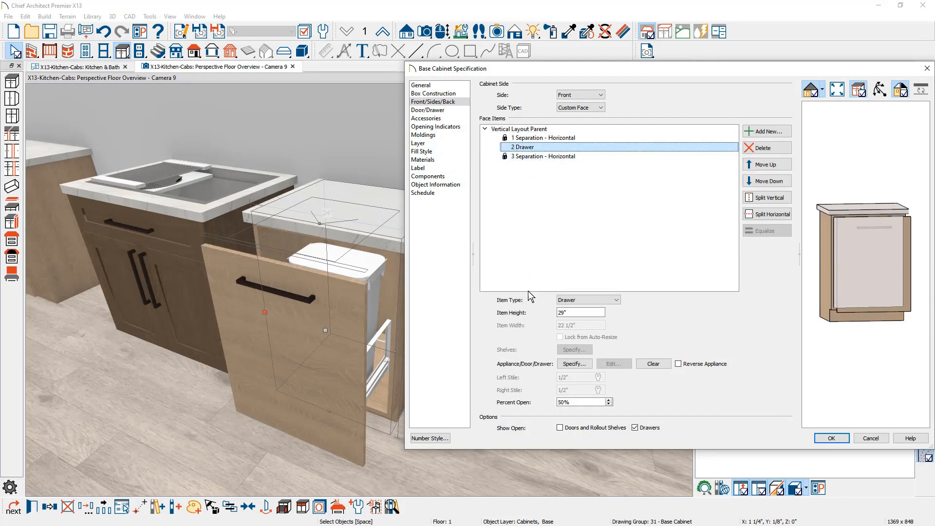
{"action": "double_click", "coordinate": [574, 403]}
{"action": "type", "text": "7"}
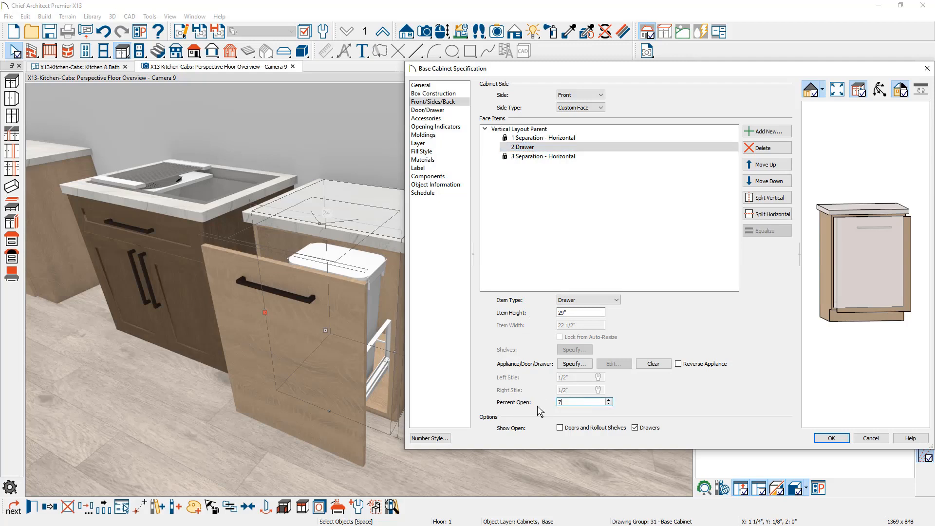
{"action": "type", "text": "5"}
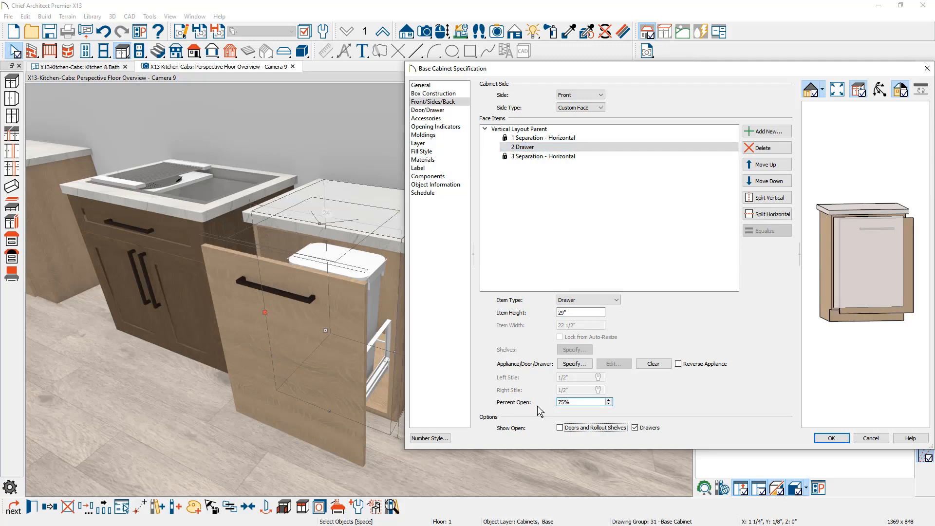
{"action": "left_click", "coordinate": [879, 89]}
{"action": "left_click", "coordinate": [867, 199]}
{"action": "left_click_drag", "start_coordinate": [867, 199], "coordinate": [878, 286]}
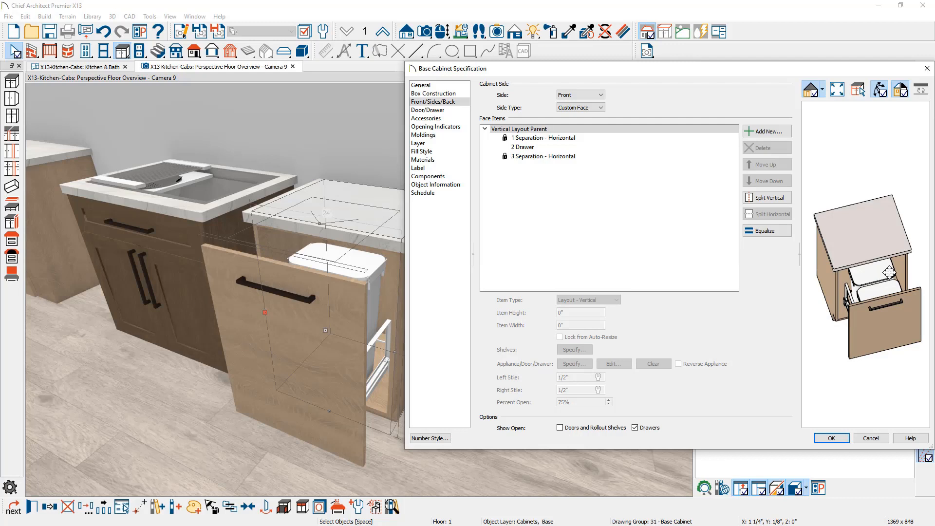
{"action": "left_click_drag", "start_coordinate": [869, 300], "coordinate": [849, 292]}
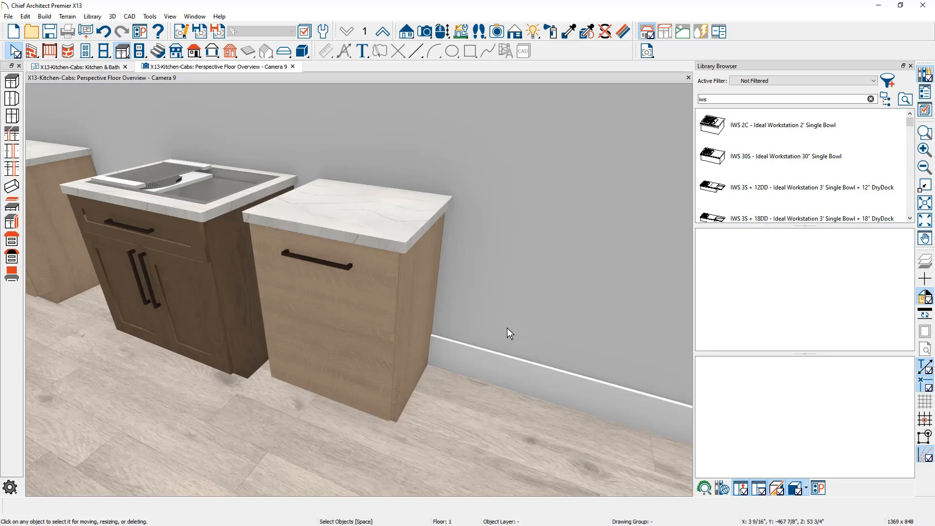
Place a full height cabinet against the wall beside the waste container base cabinet, leaving a gap between them.
{"action": "scroll", "coordinate": [349, 271], "scroll_direction": "down", "scroll_amount": 5}
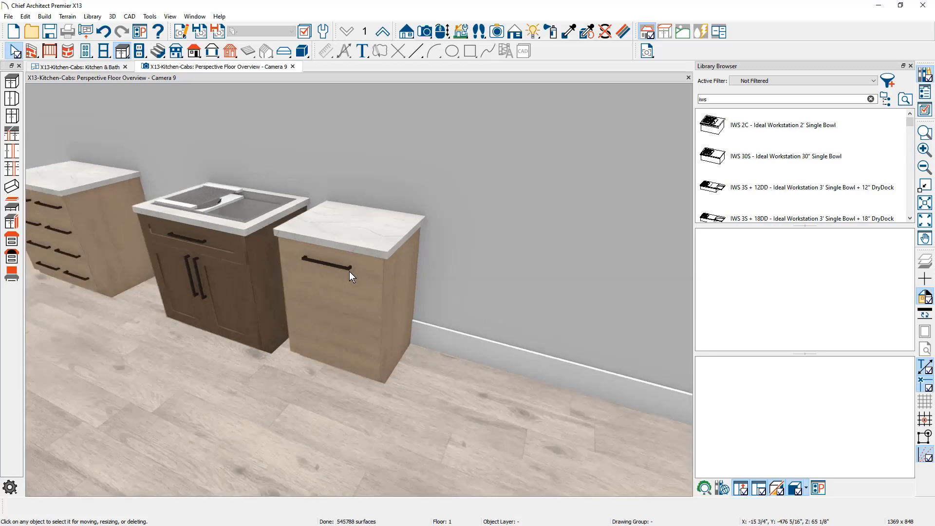
{"action": "middle_click_drag", "start_coordinate": [338, 301], "coordinate": [348, 304]}
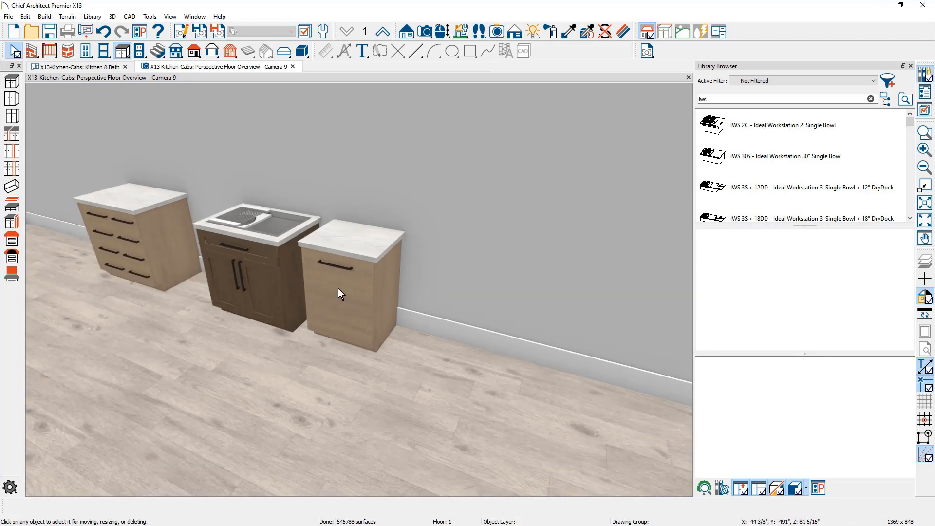
{"action": "scroll", "coordinate": [338, 289], "scroll_direction": "down", "scroll_amount": 1}
{"action": "left_click_drag", "start_coordinate": [324, 315], "coordinate": [231, 350]}
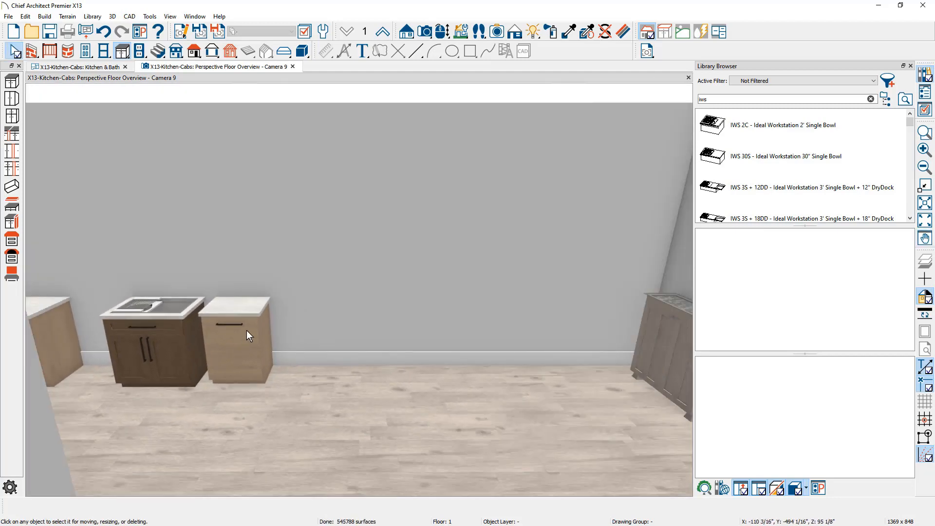
{"action": "left_click", "coordinate": [12, 116]}
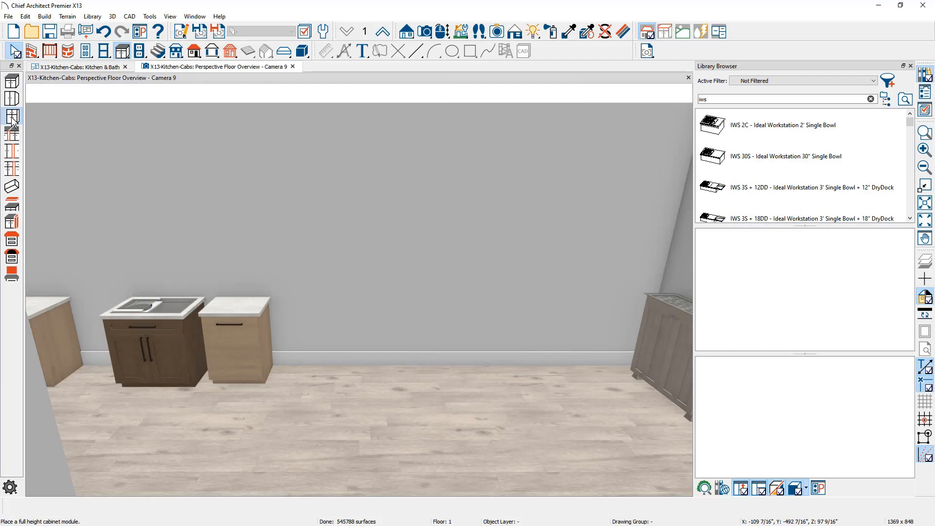
{"action": "left_click", "coordinate": [343, 259]}
{"action": "key", "text": "space"}
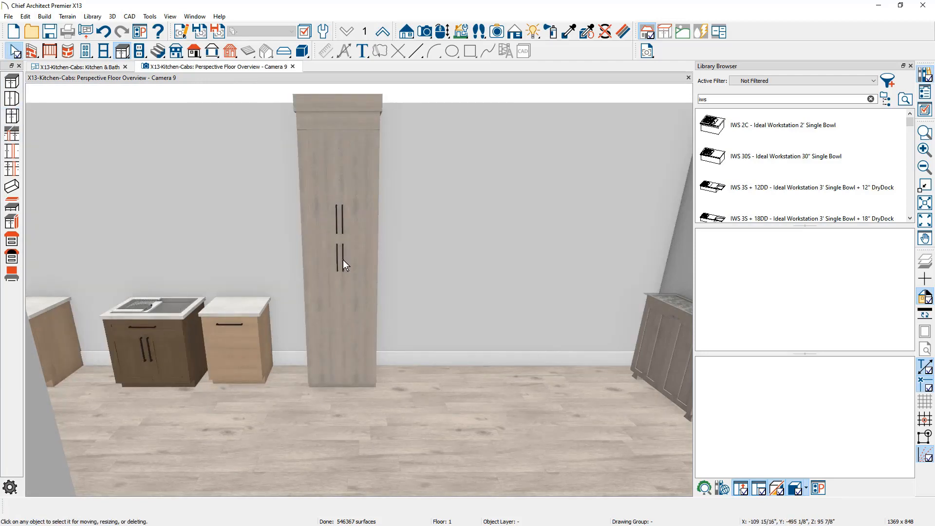
{"action": "scroll", "coordinate": [343, 259], "scroll_direction": "up", "scroll_amount": 2}
{"action": "left_click", "coordinate": [355, 290]}
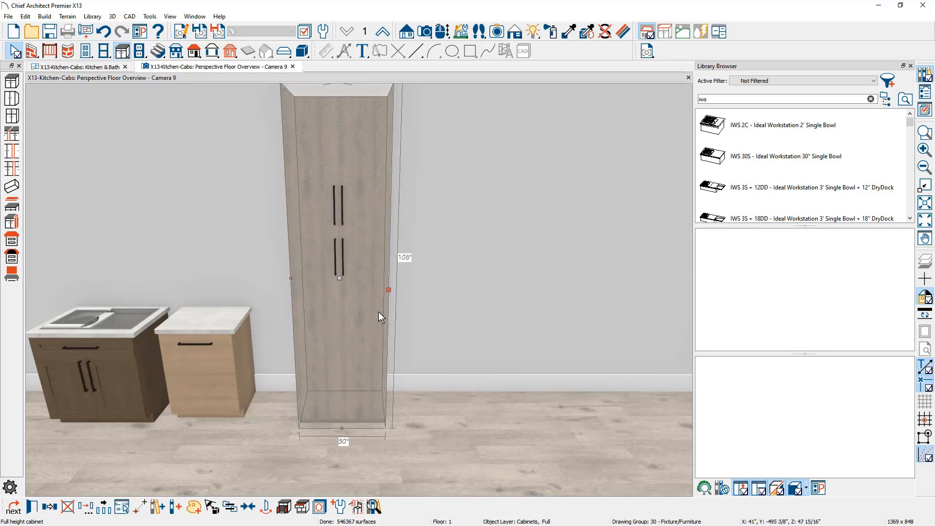
{"action": "key", "text": "Escape"}
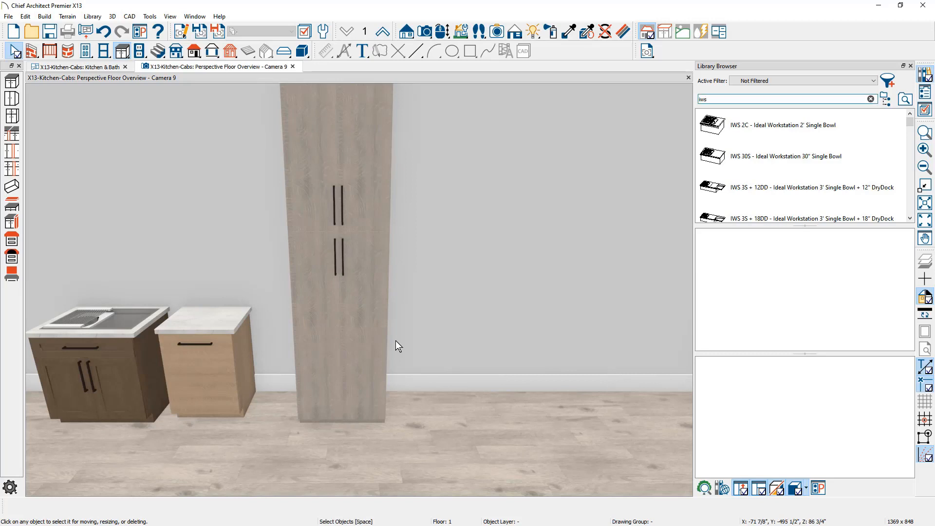
Search the library for HWO230E and show the Heritage 30" Epicure Double Wall Ovens in the Dacor catalog.
{"action": "left_click_drag", "start_coordinate": [709, 99], "coordinate": [682, 99]}
{"action": "type", "text": "HWO230E"}
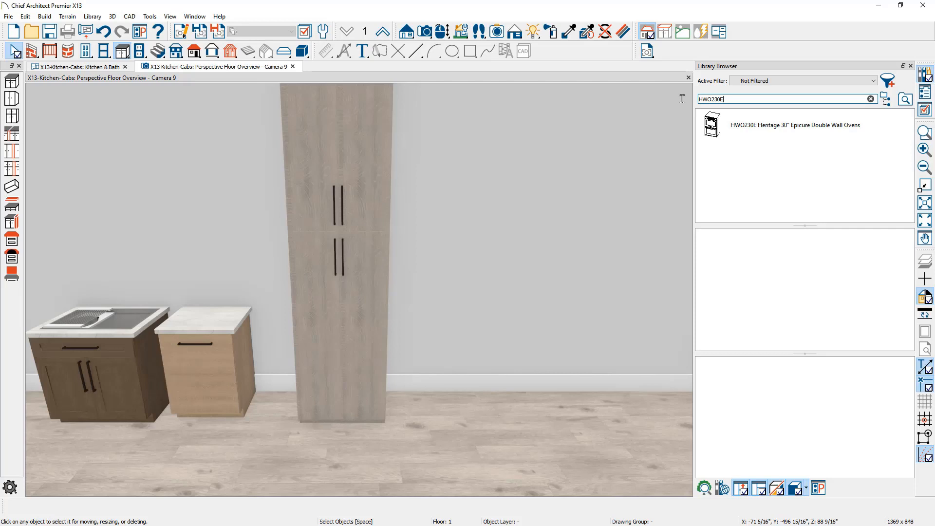
{"action": "left_click", "coordinate": [746, 129]}
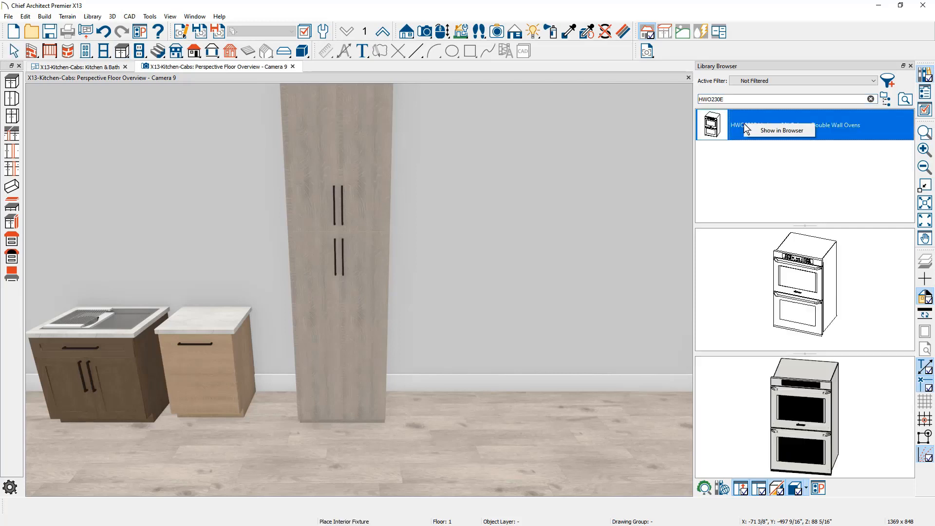
{"action": "left_click", "coordinate": [780, 130]}
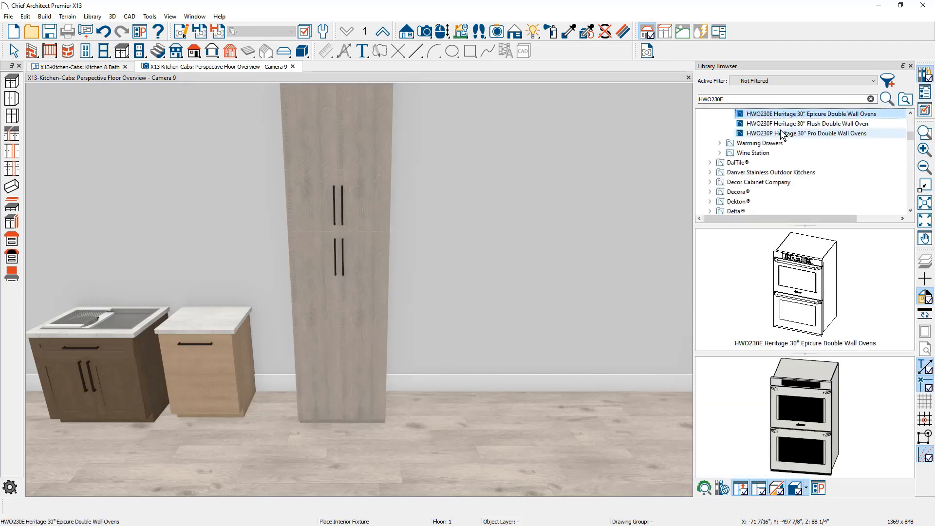
{"action": "left_click", "coordinate": [910, 113]}
{"action": "left_click", "coordinate": [910, 113]}
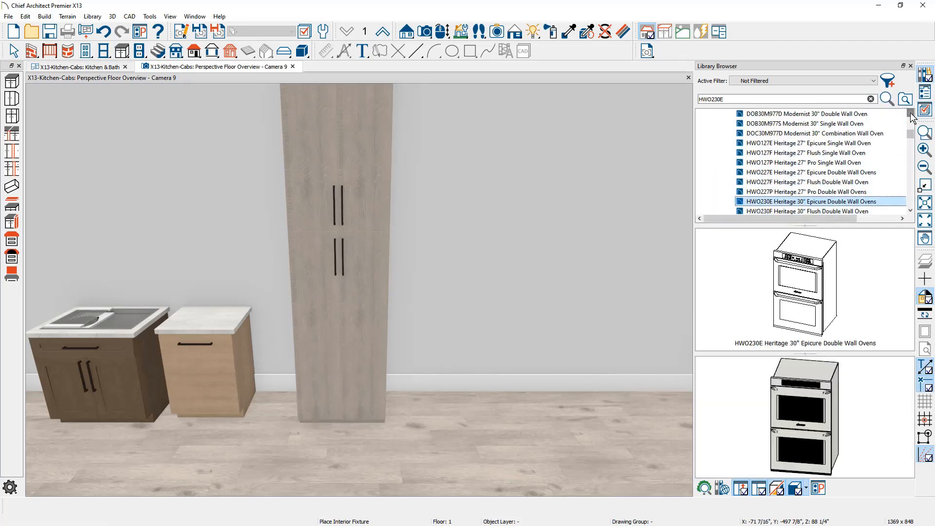
{"action": "scroll", "coordinate": [912, 135], "scroll_direction": "up", "scroll_amount": 2}
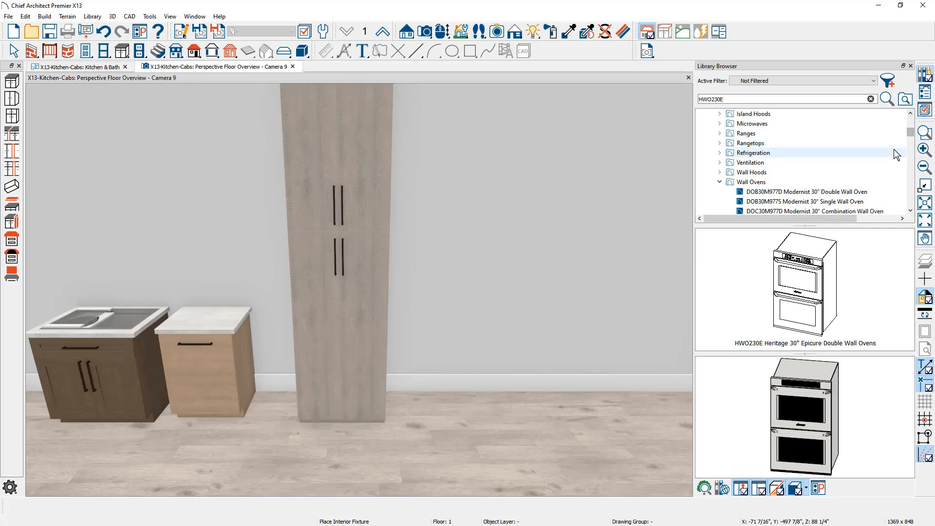
{"action": "left_click", "coordinate": [910, 113]}
{"action": "left_click", "coordinate": [910, 114]}
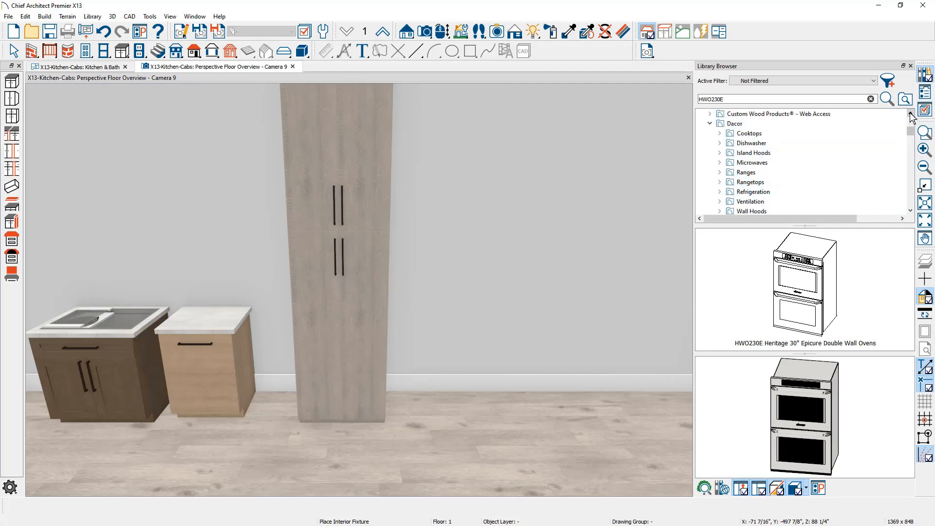
Insert the HWO230E Heritage 30" Epicure Double Wall Ovens into the front of the full height cabinet.
{"action": "key", "text": "space"}
{"action": "left_click", "coordinate": [804, 292]}
{"action": "left_click", "coordinate": [365, 248]}
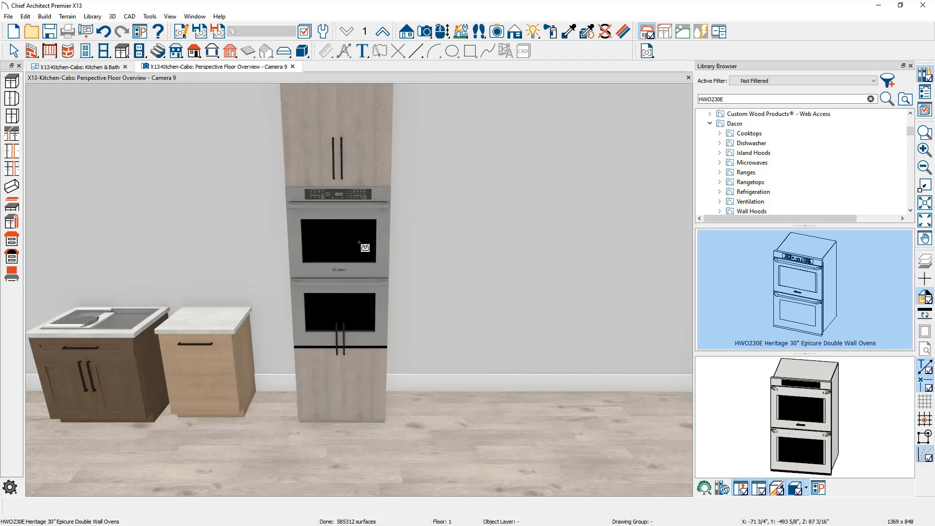
Find the HWD30PS Heritage 30" Pro Warming Drawers in the library and try to insert them into the full height cabinet below the ovens.
{"action": "double_click", "coordinate": [701, 99]}
{"action": "type", "text": "HWD30PS"}
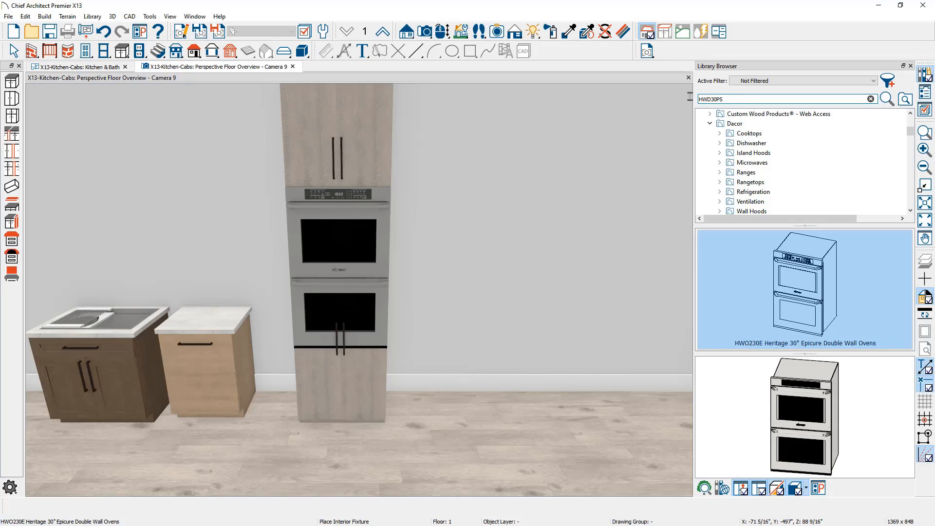
{"action": "key", "text": "Return"}
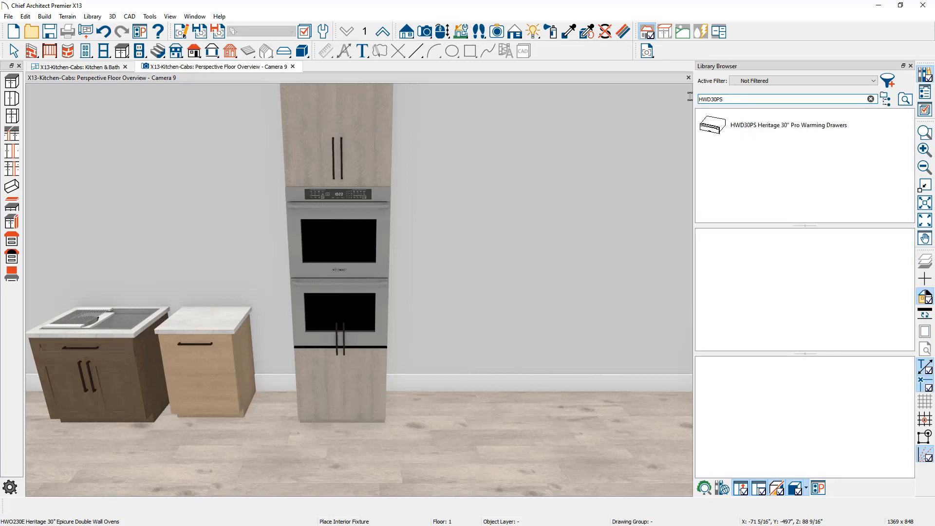
{"action": "left_click", "coordinate": [745, 128]}
{"action": "right_click", "coordinate": [745, 128]}
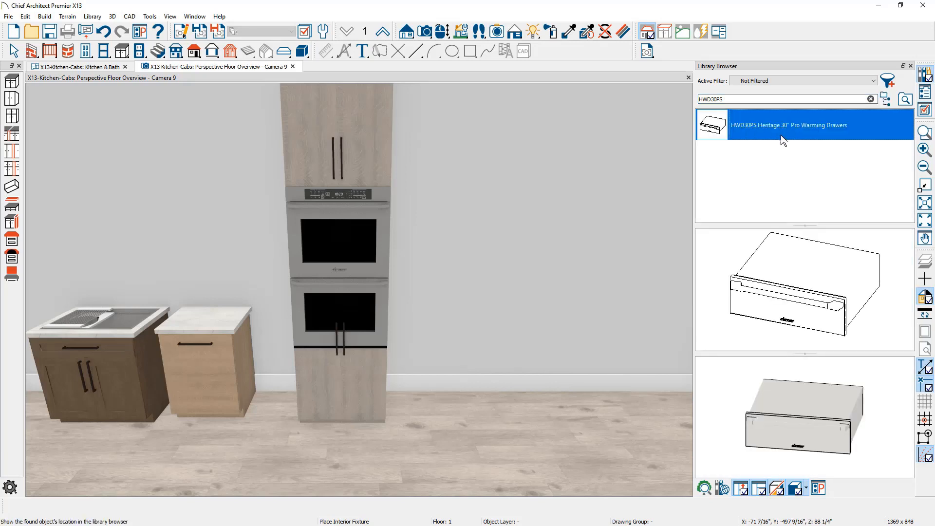
{"action": "left_click", "coordinate": [781, 135]}
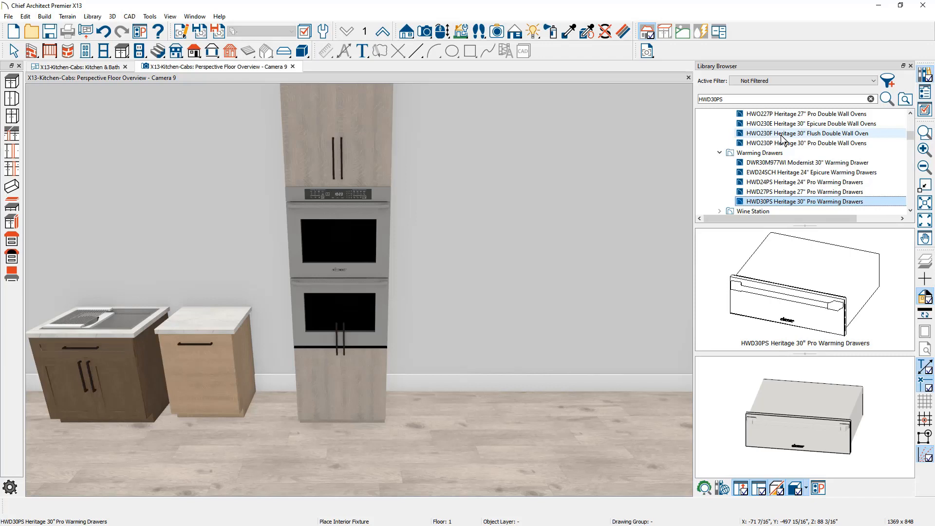
{"action": "left_click", "coordinate": [773, 272]}
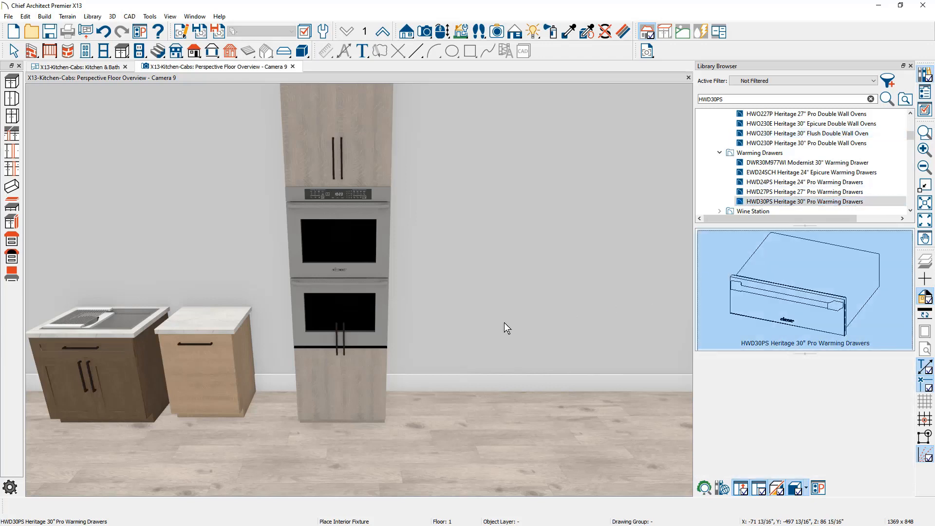
{"action": "left_click", "coordinate": [355, 377]}
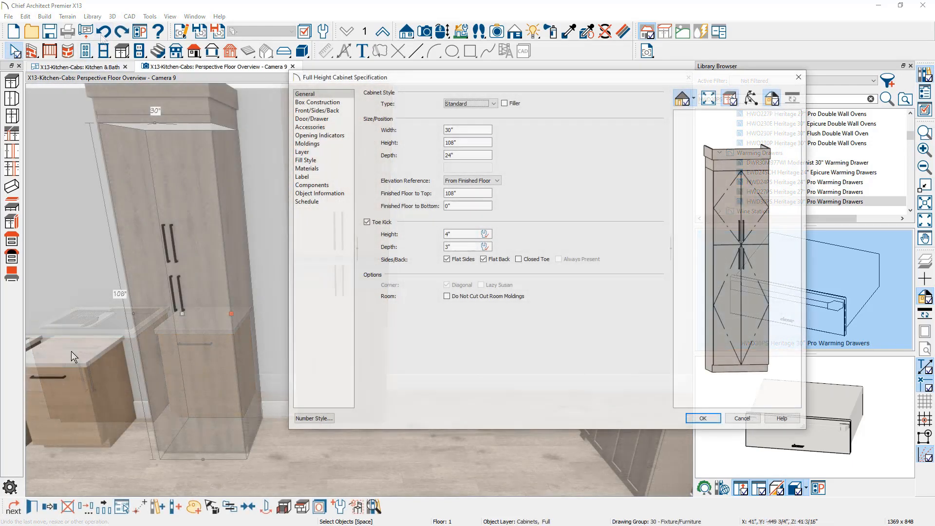
Change the full height cabinet's lower front door to an Appliance face item and set its height to 50 5/8".
{"action": "left_click", "coordinate": [737, 332]}
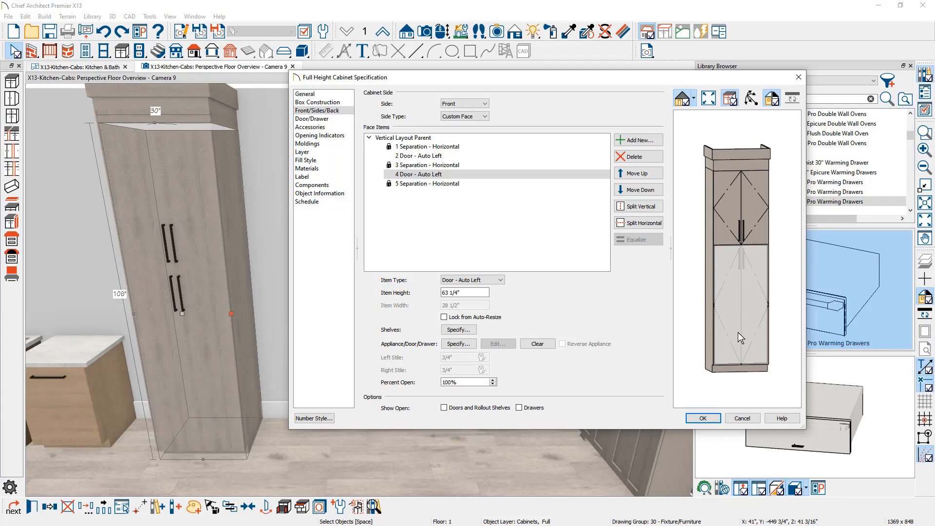
{"action": "left_click", "coordinate": [500, 280]}
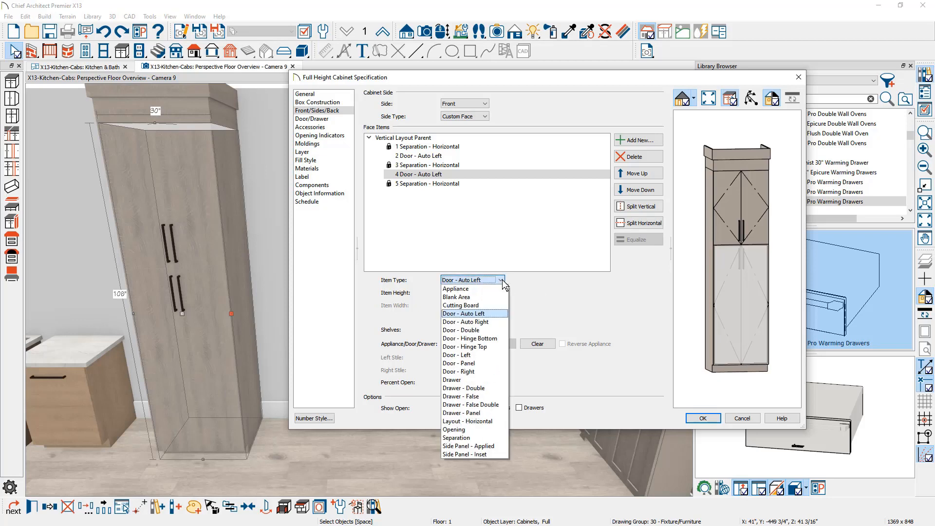
{"action": "left_click", "coordinate": [498, 291]}
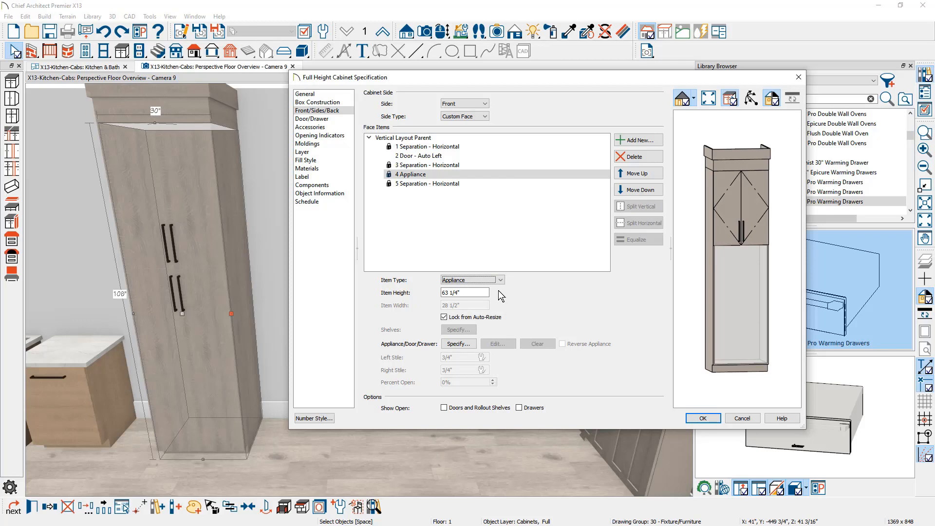
{"action": "left_click_drag", "start_coordinate": [475, 292], "coordinate": [438, 293]}
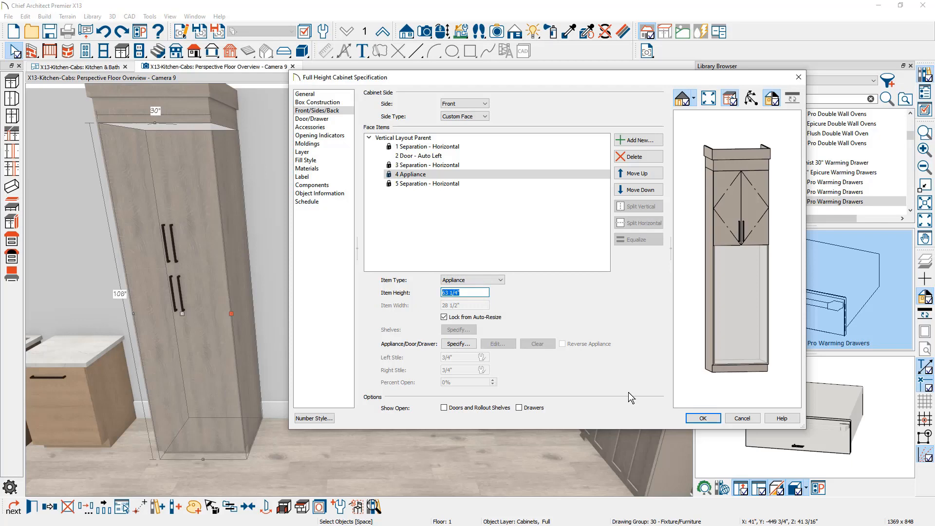
{"action": "type", "text": "50 5/8"}
{"action": "key", "text": "Tab"}
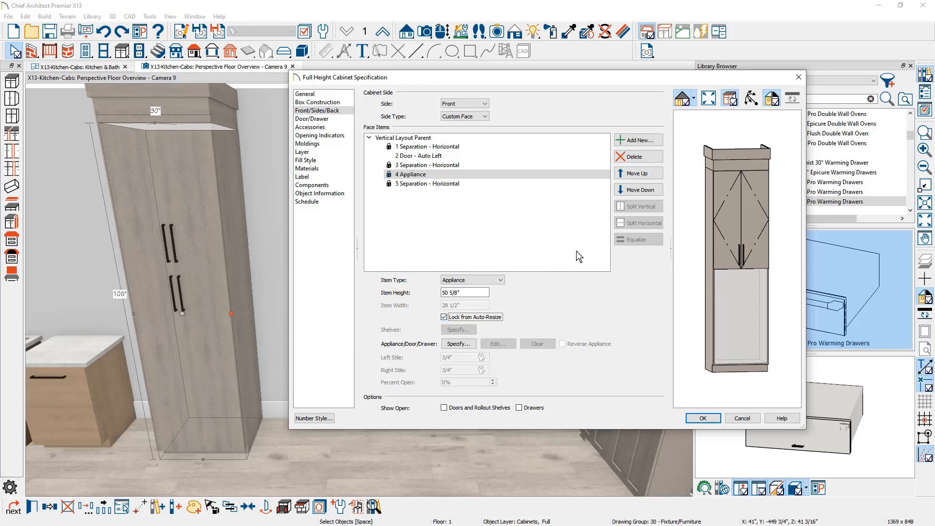
Add a new Blank Area face item 3/4" high below the appliance opening.
{"action": "left_click", "coordinate": [632, 142]}
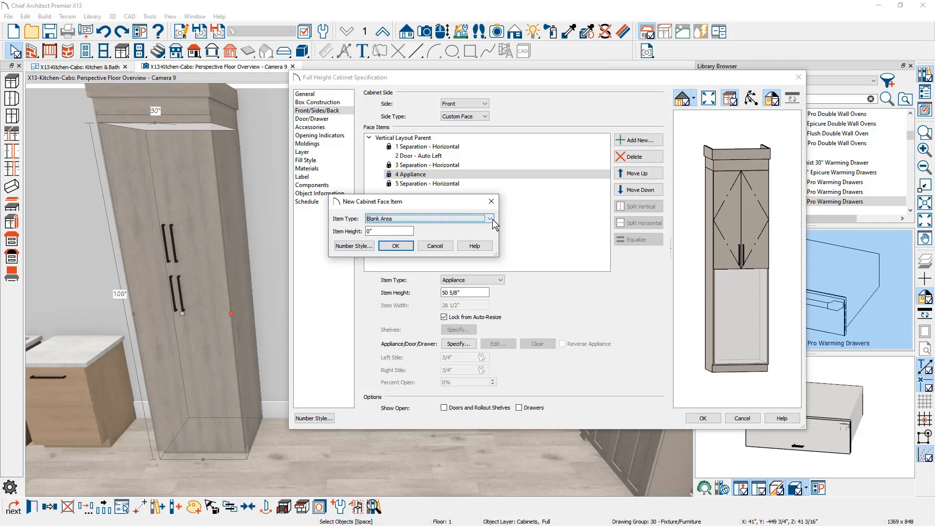
{"action": "left_click", "coordinate": [395, 232]}
{"action": "left_click_drag", "start_coordinate": [395, 231], "coordinate": [342, 234]}
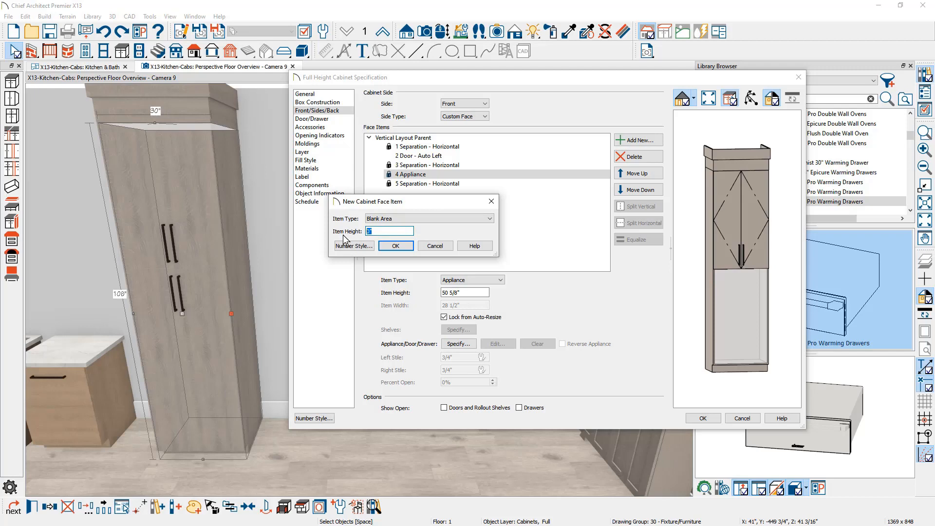
{"action": "type", "text": ".7"}
{"action": "left_click", "coordinate": [388, 246]}
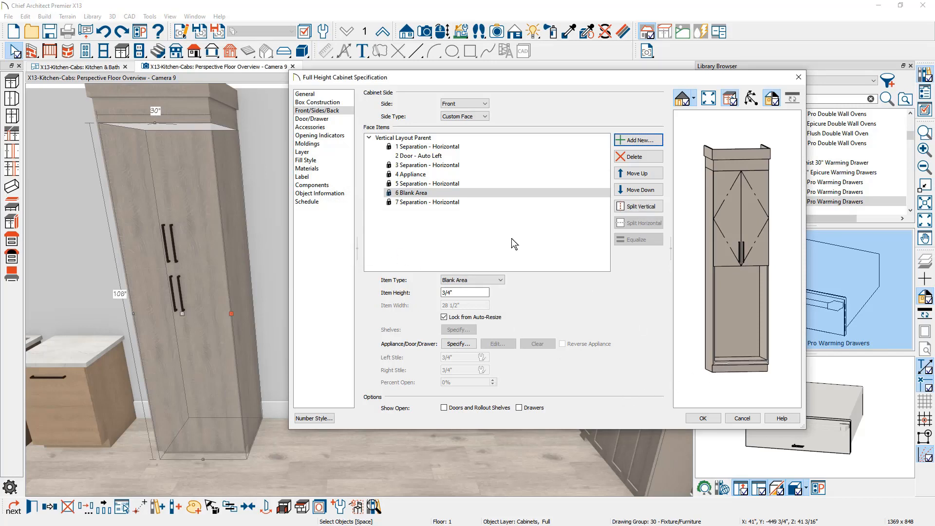
Add a second Appliance face item 10 1/8" high below the blank area.
{"action": "left_click", "coordinate": [636, 140]}
{"action": "left_click", "coordinate": [440, 217]}
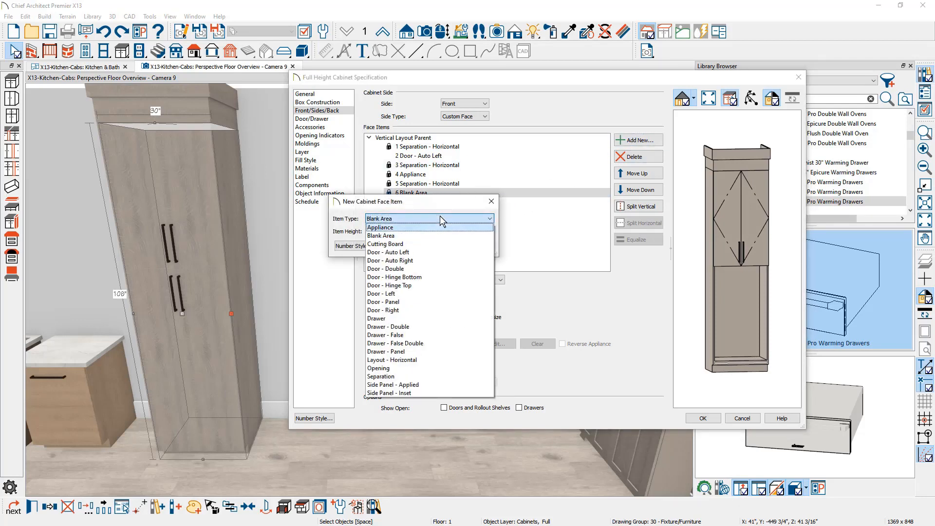
{"action": "key", "text": "Tab"}
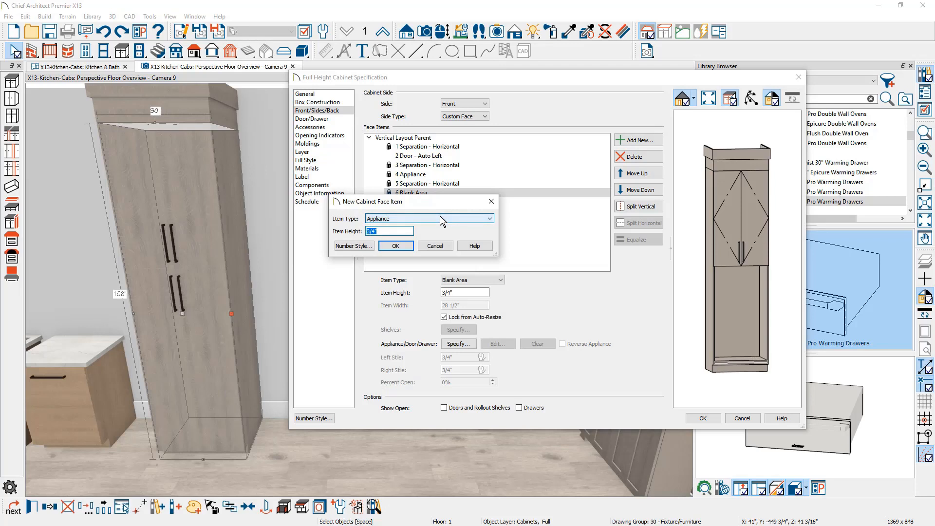
{"action": "type", "text": "10"}
{"action": "type", "text": ".12"}
{"action": "type", "text": "5"}
{"action": "left_click", "coordinate": [400, 246]}
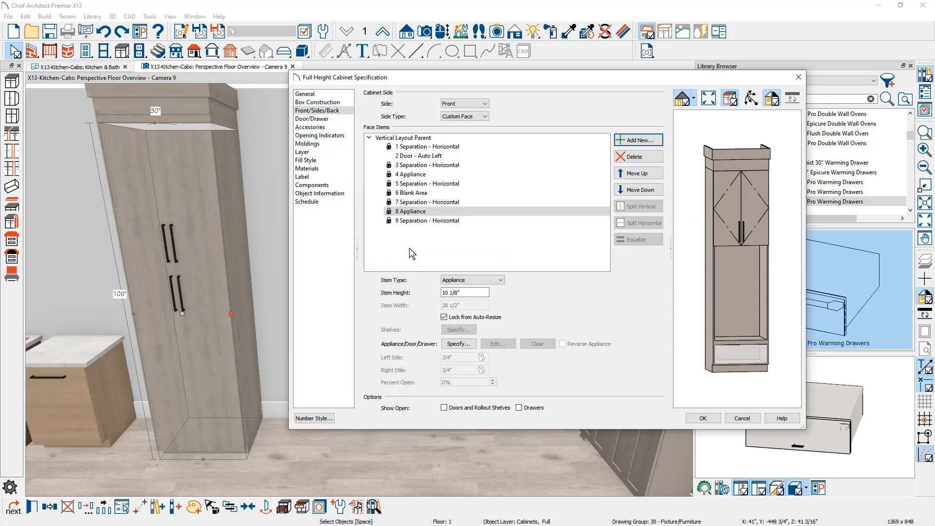
Delete the separation above the lower appliance, and change the bottom separation to a Blank Area locked from auto-resize.
{"action": "left_click", "coordinate": [435, 203]}
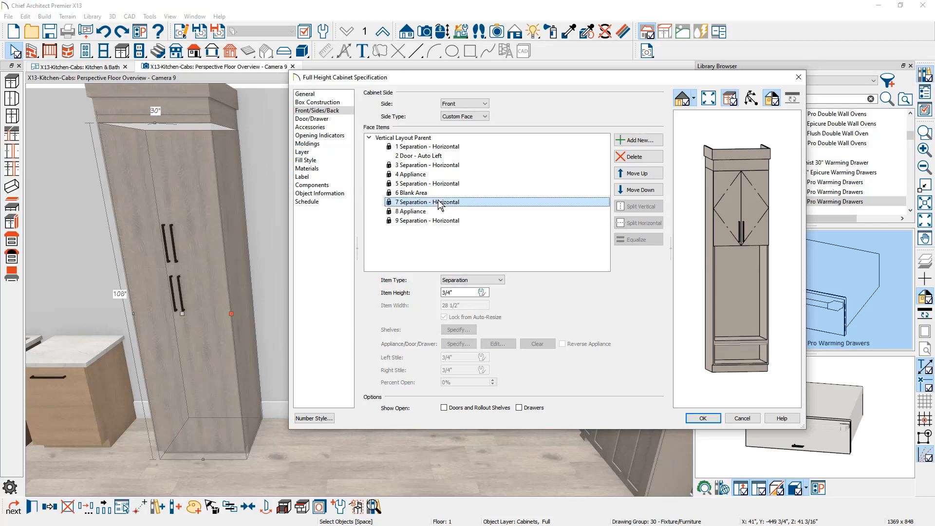
{"action": "left_click", "coordinate": [634, 157]}
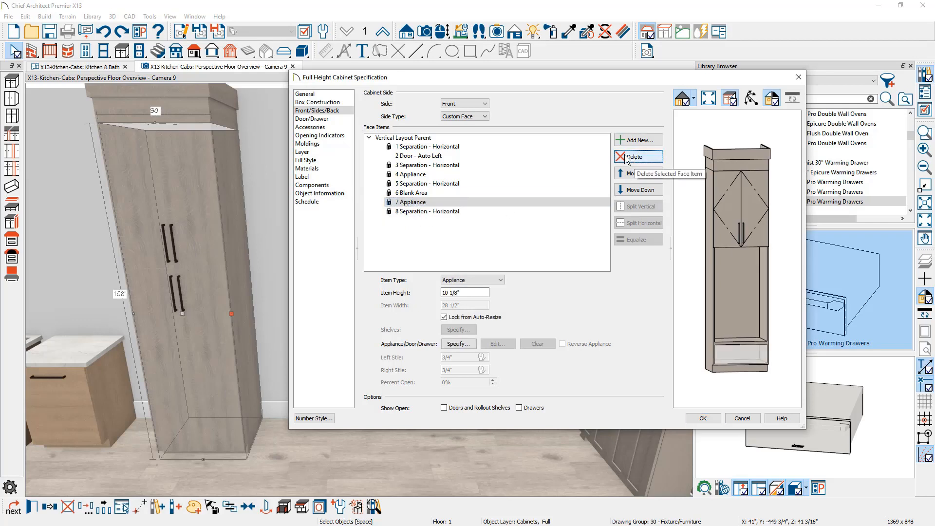
{"action": "left_click", "coordinate": [479, 211]}
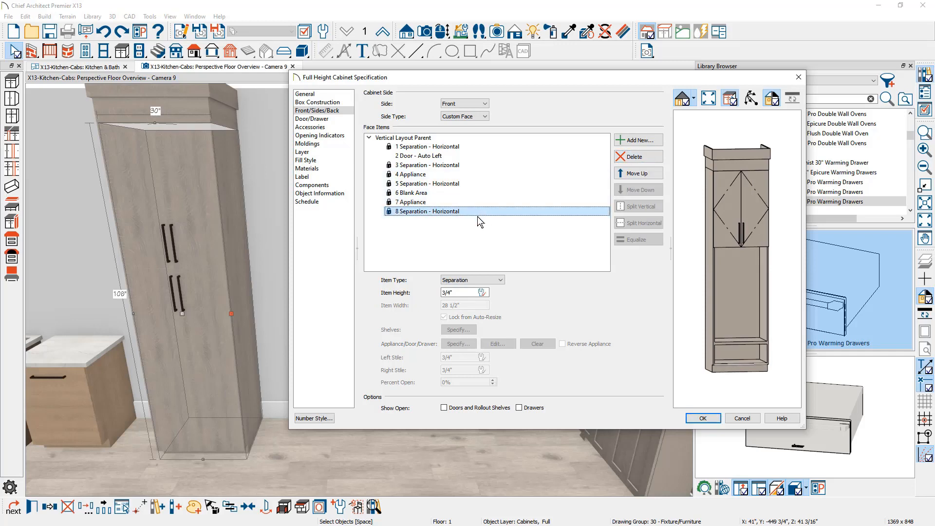
{"action": "left_click", "coordinate": [478, 279]}
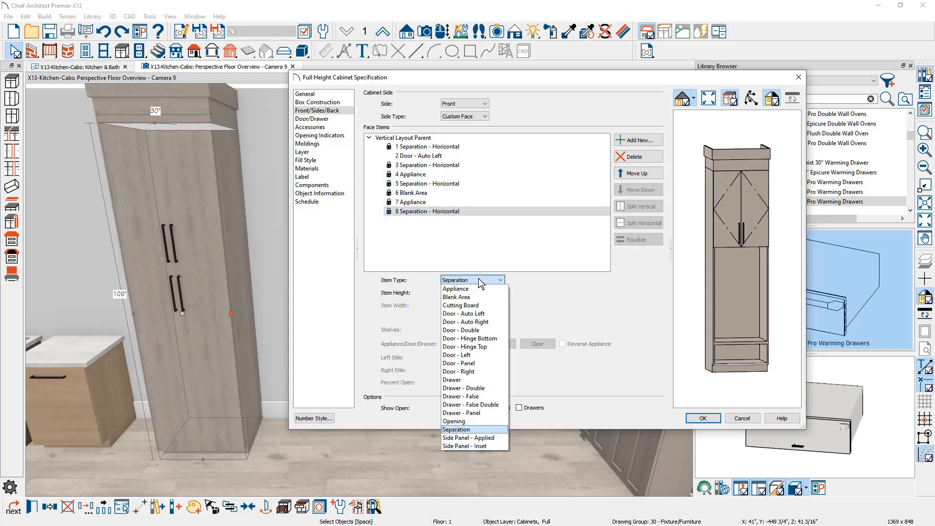
{"action": "left_click", "coordinate": [469, 297]}
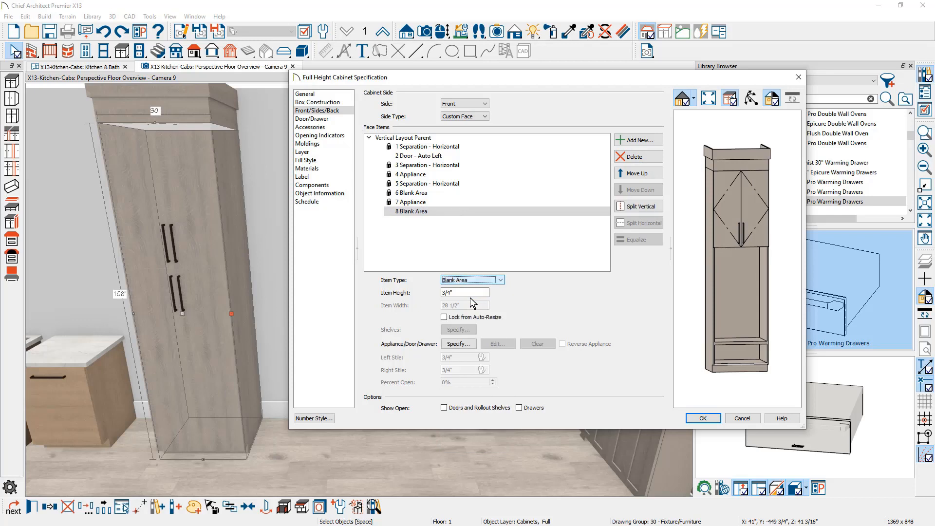
{"action": "left_click", "coordinate": [449, 318]}
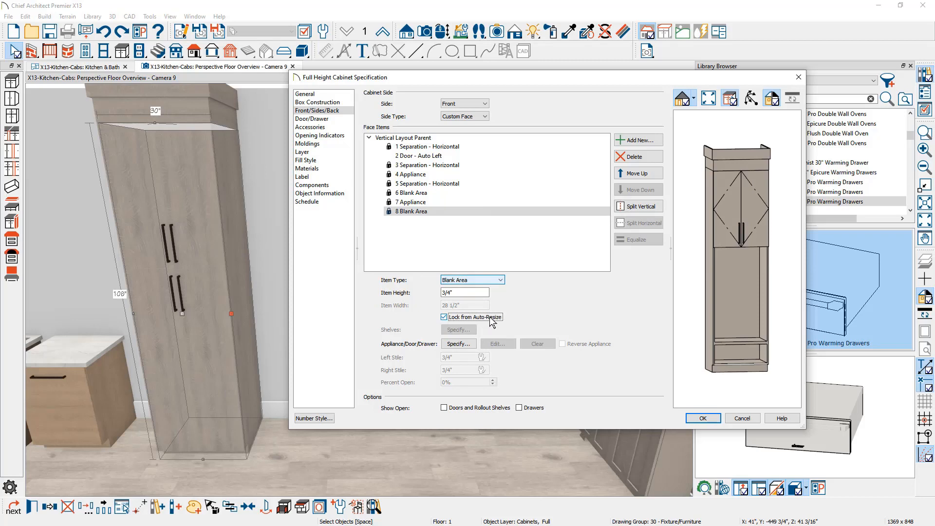
Delete the separation between the upper appliance and the blank area beneath it.
{"action": "left_click", "coordinate": [429, 203]}
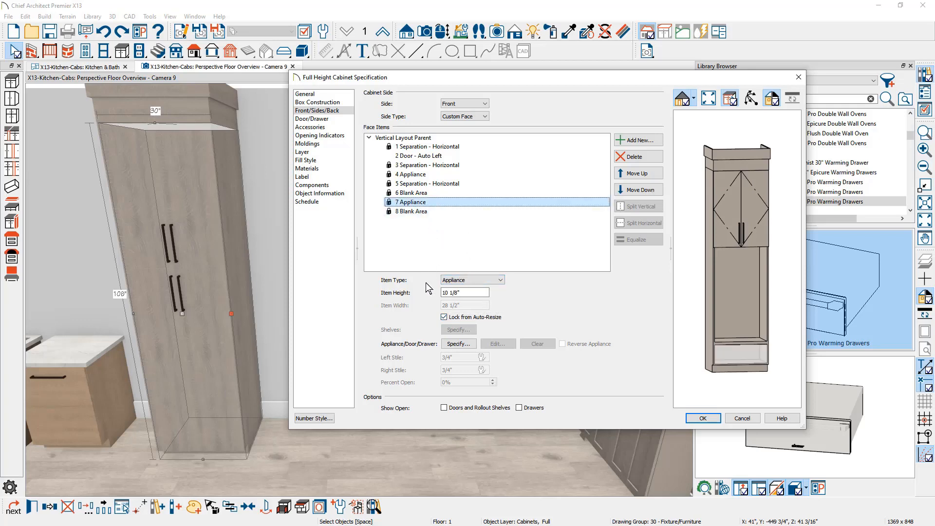
{"action": "left_click", "coordinate": [418, 193]}
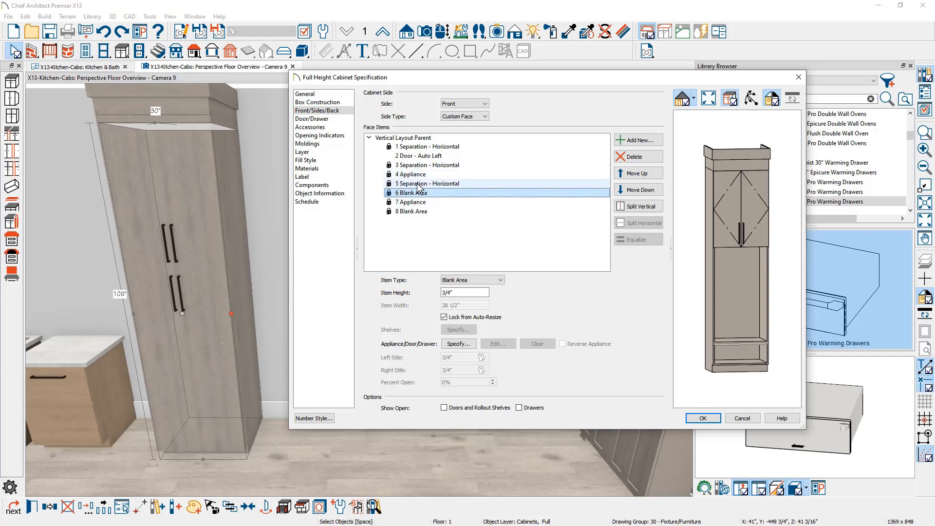
{"action": "left_click", "coordinate": [419, 185]}
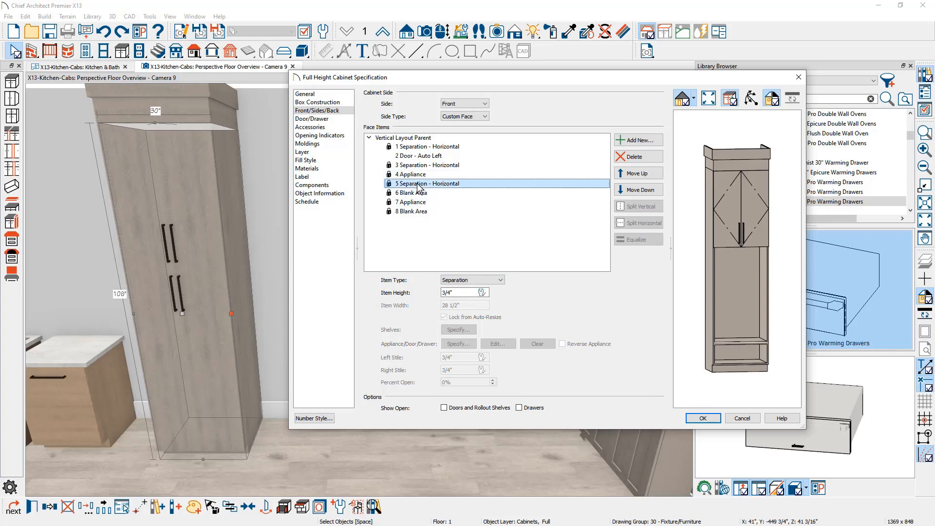
{"action": "left_click", "coordinate": [635, 156]}
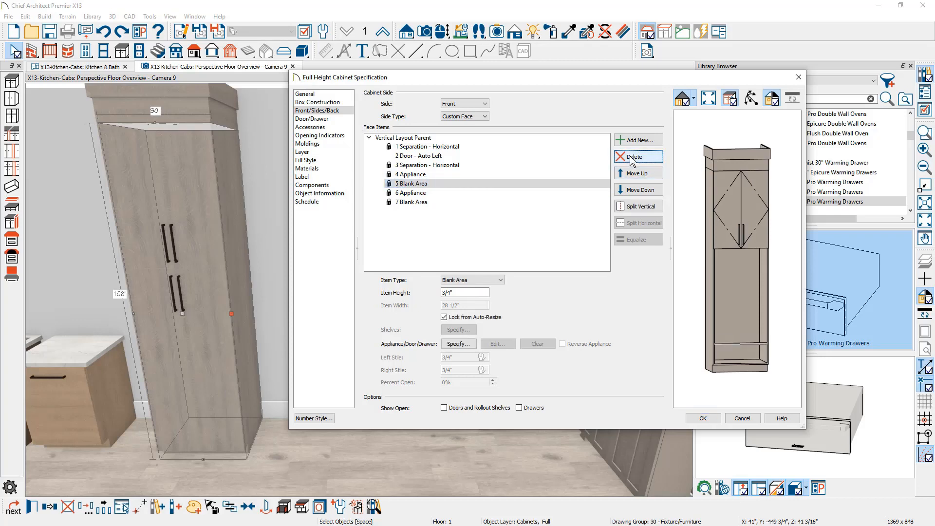
Change the separation between the upper door and the upper appliance to a Blank Area locked from auto-resize.
{"action": "left_click", "coordinate": [454, 175]}
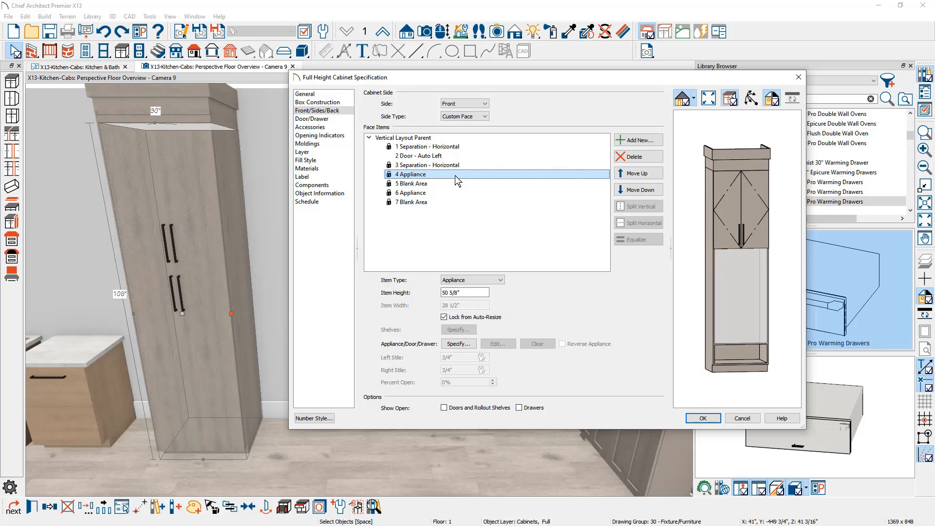
{"action": "left_click", "coordinate": [458, 166]}
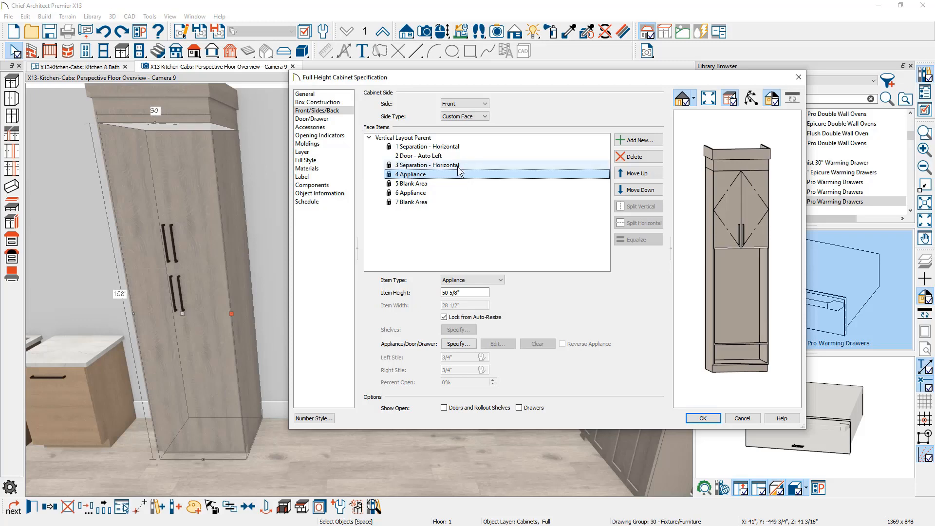
{"action": "left_click", "coordinate": [478, 280]}
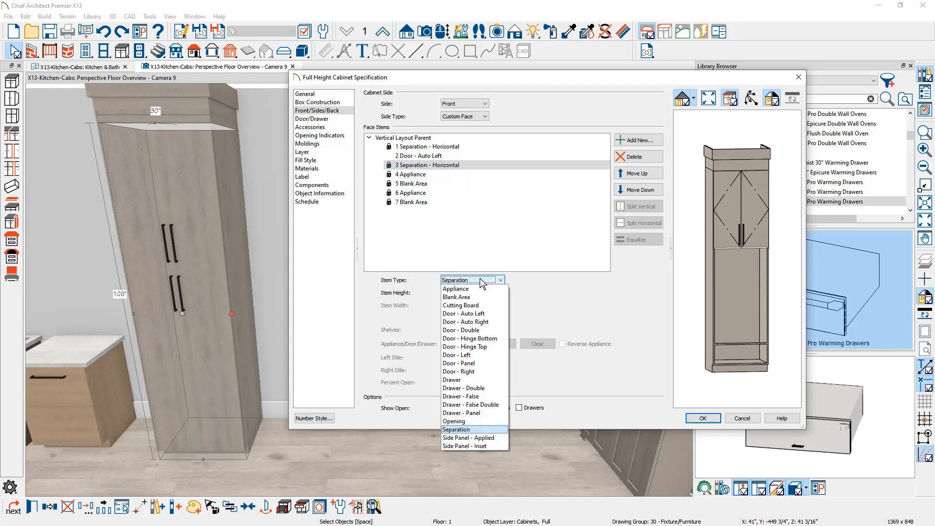
{"action": "left_click", "coordinate": [474, 297]}
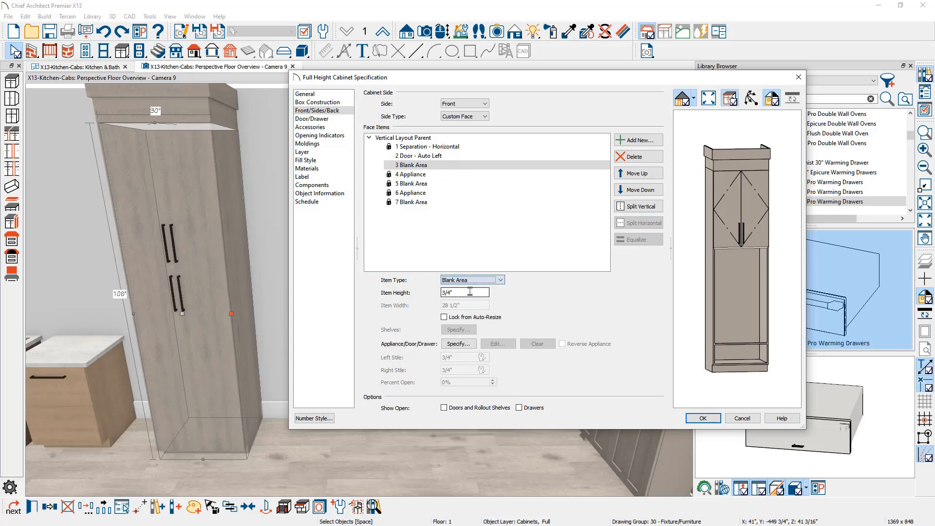
{"action": "left_click", "coordinate": [453, 320]}
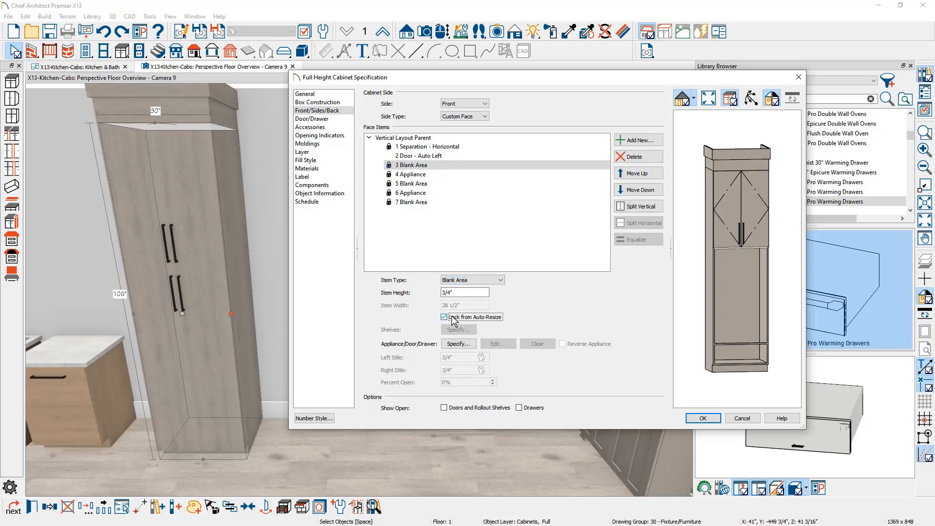
Assign the library's HWO230E Heritage 30" Epicure Double Wall Oven to the upper appliance face item.
{"action": "left_click", "coordinate": [407, 156]}
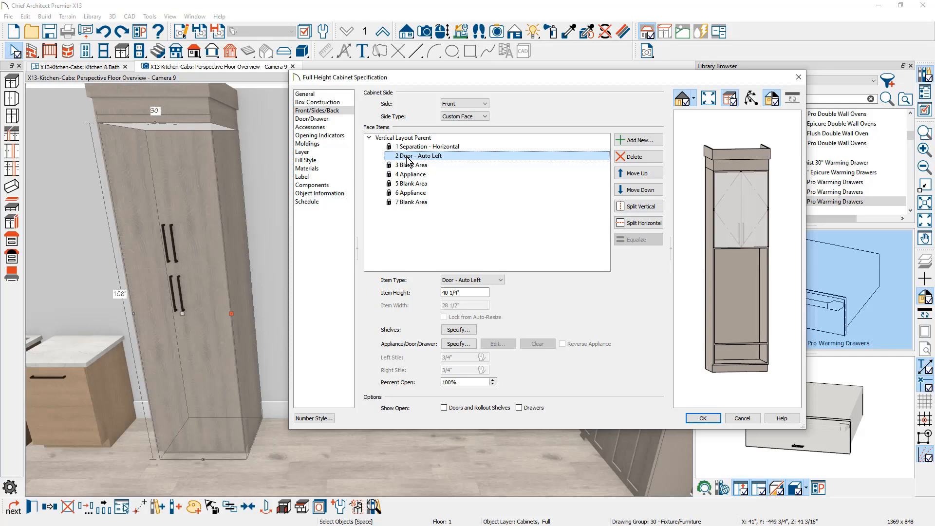
{"action": "left_click", "coordinate": [431, 175]}
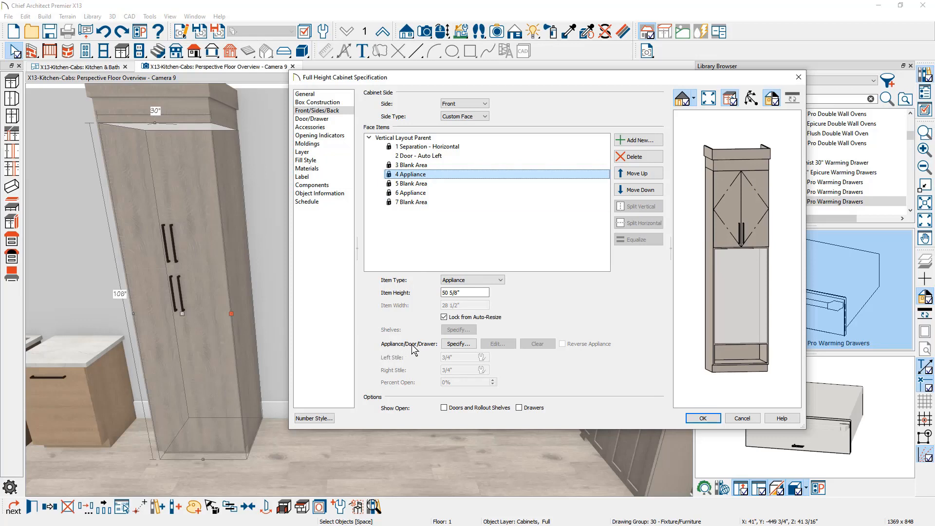
{"action": "left_click", "coordinate": [470, 345]}
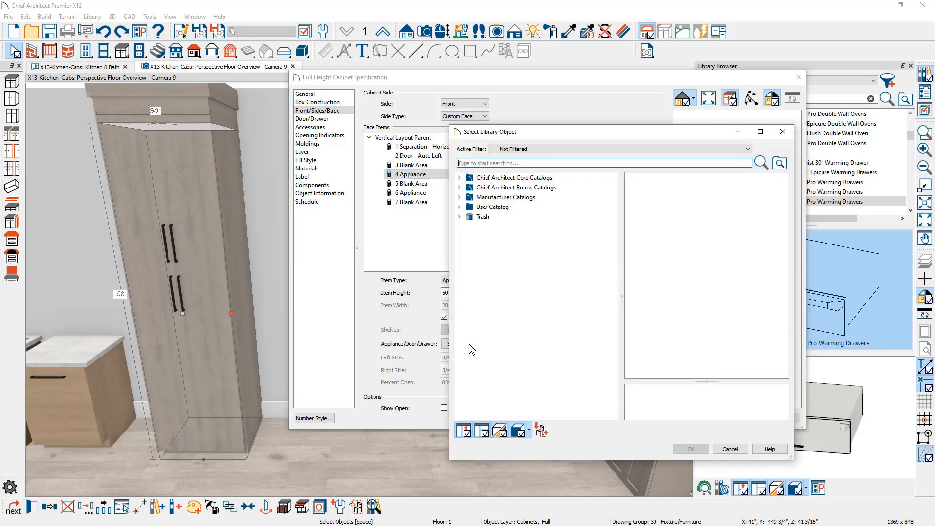
{"action": "left_click", "coordinate": [459, 197]}
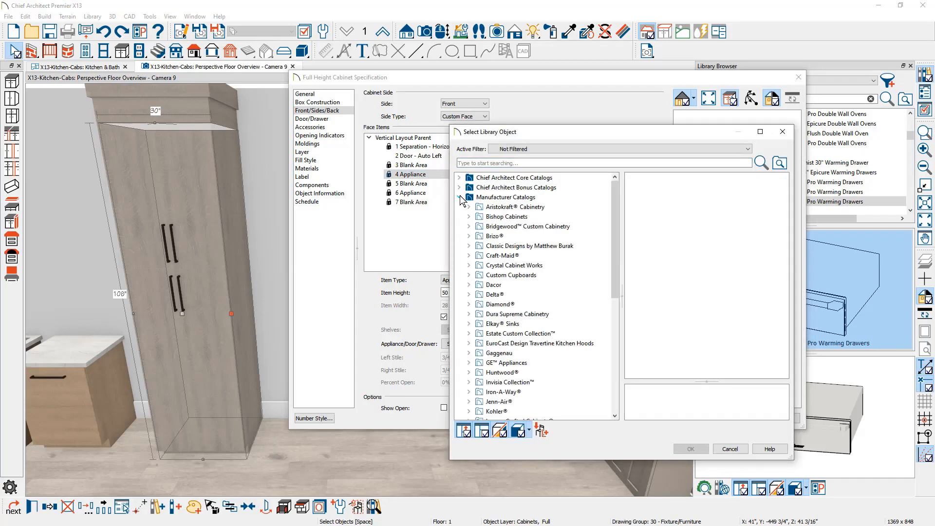
{"action": "left_click", "coordinate": [487, 161]}
{"action": "type", "text": "HWO230E"}
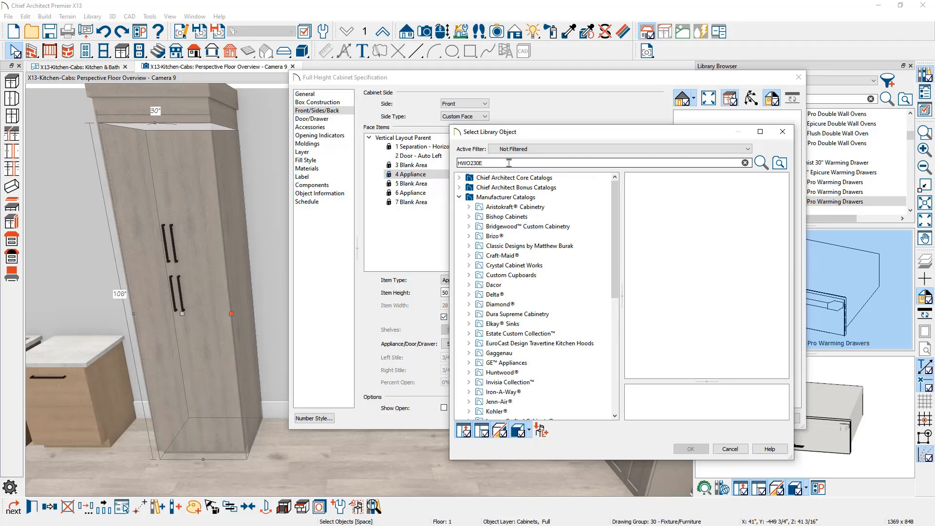
{"action": "key", "text": "Return"}
{"action": "left_click", "coordinate": [513, 191]}
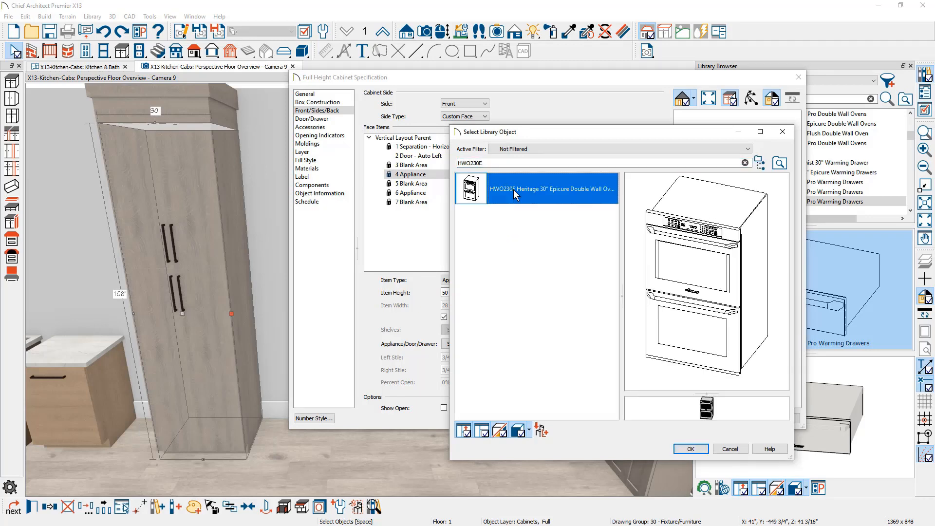
{"action": "left_click", "coordinate": [690, 448]}
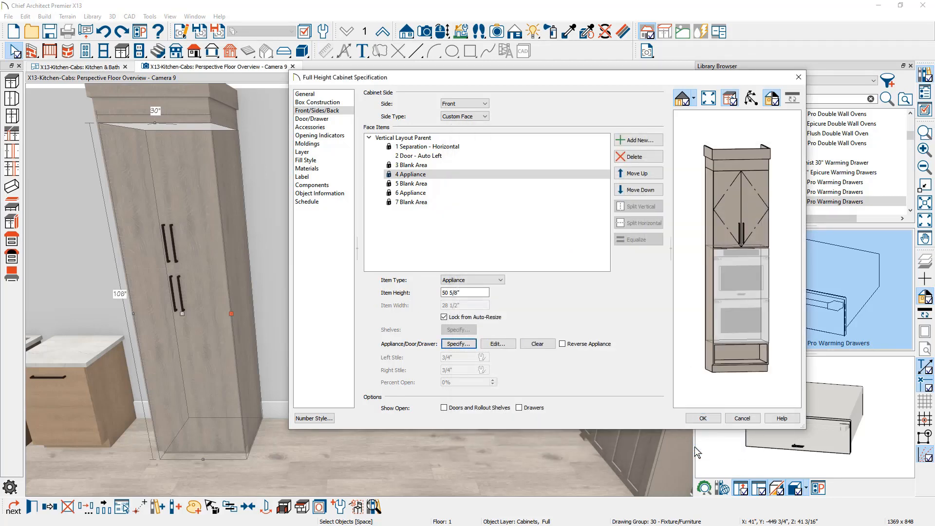
Assign the library's HWD30PS Heritage 30" Pro Warming Drawer to the lower appliance face item and apply the full height cabinet's changes.
{"action": "left_click", "coordinate": [419, 194]}
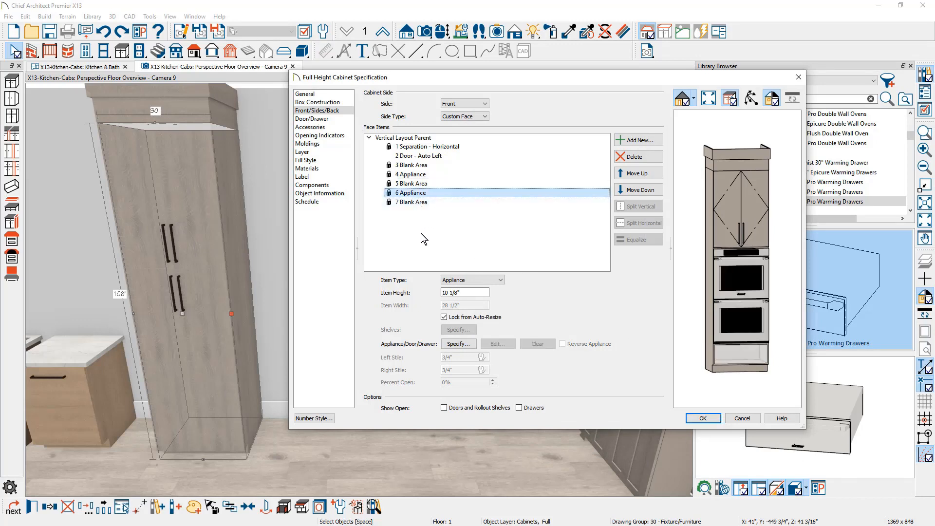
{"action": "left_click", "coordinate": [468, 345]}
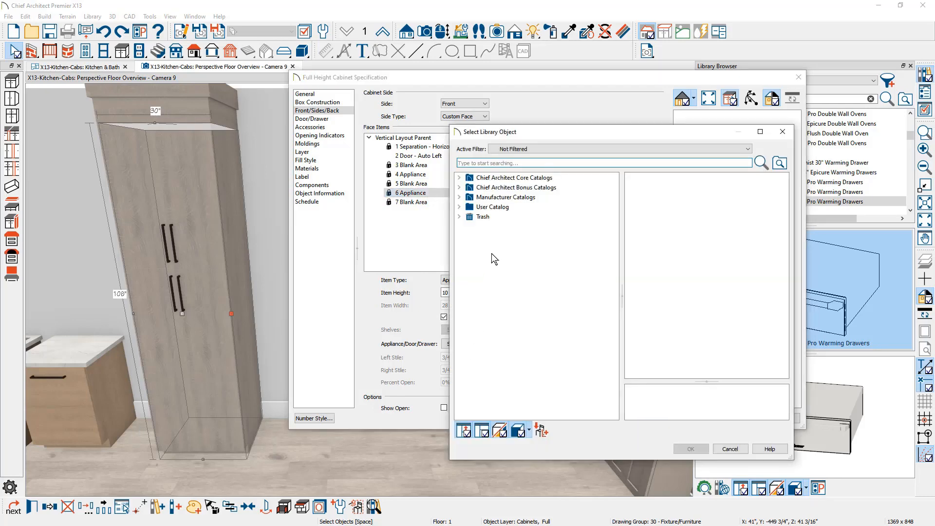
{"action": "type", "text": "HWD30PS"}
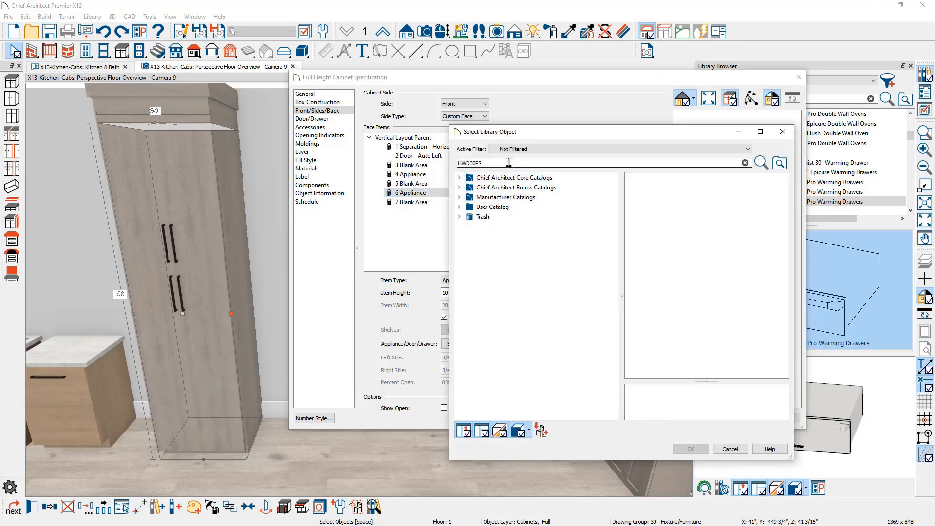
{"action": "key", "text": "Return"}
{"action": "left_click", "coordinate": [507, 197]}
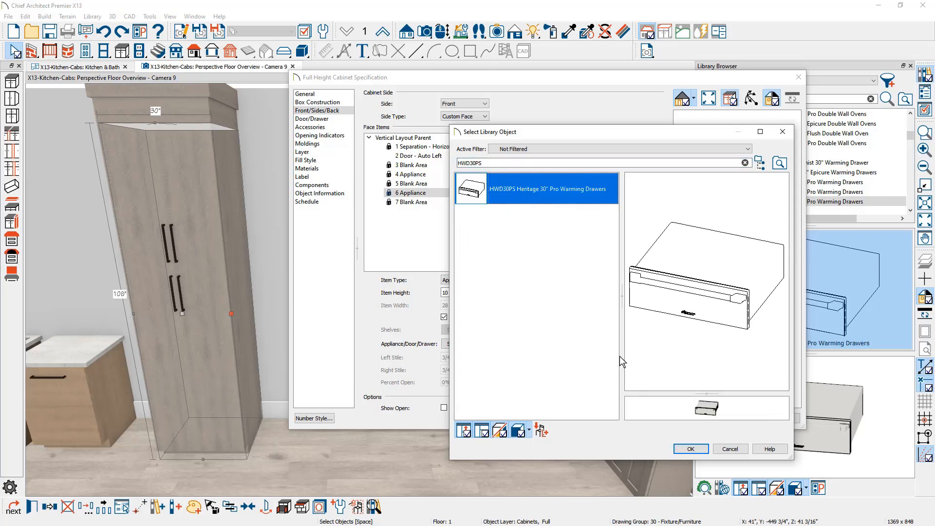
{"action": "left_click", "coordinate": [691, 447]}
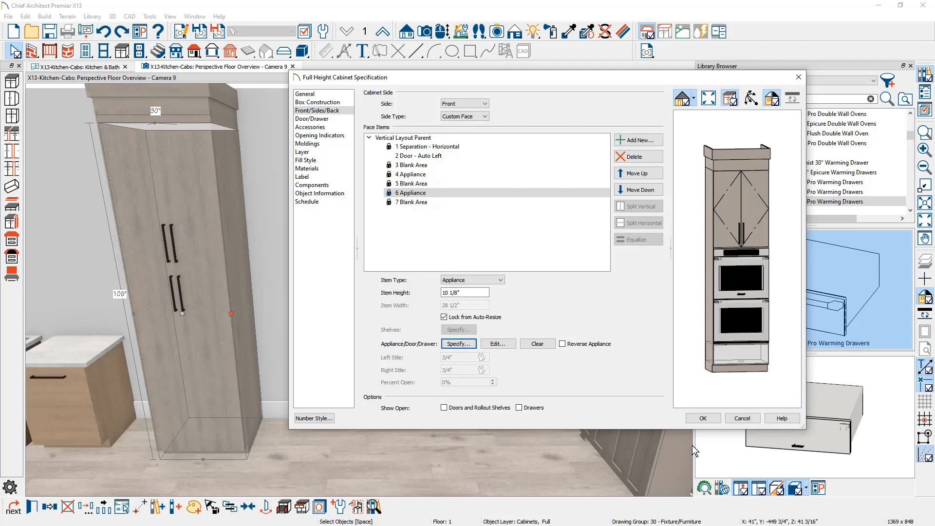
{"action": "left_click", "coordinate": [711, 418]}
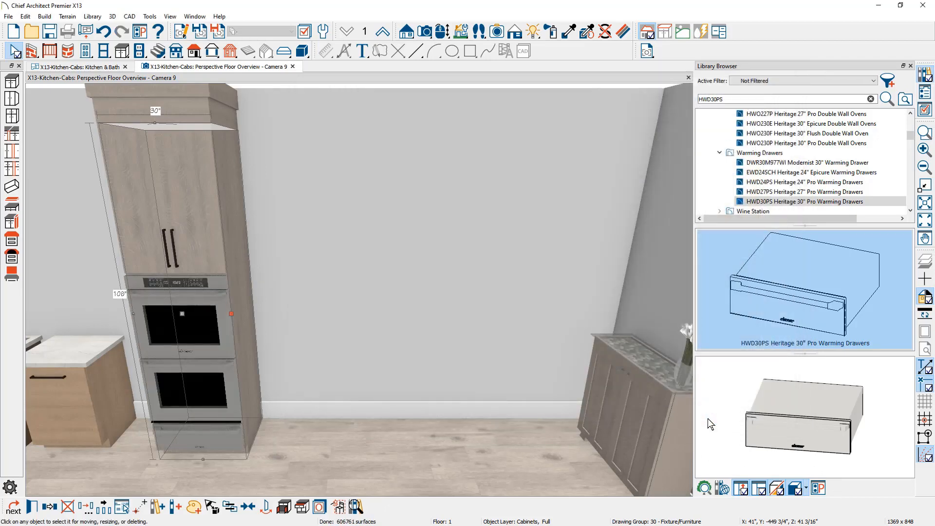
{"action": "key", "text": "Escape"}
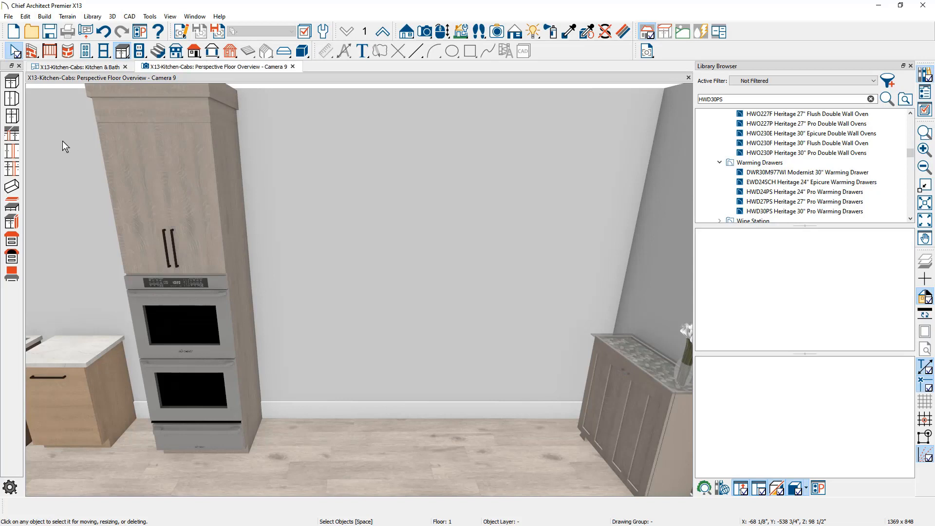
Place a wall cabinet on the empty wall beside the oven cabinet and stretch its top upward to a 51" height.
{"action": "left_click", "coordinate": [13, 99]}
{"action": "left_click", "coordinate": [397, 187]}
{"action": "left_click_drag", "start_coordinate": [396, 170], "coordinate": [393, 138]}
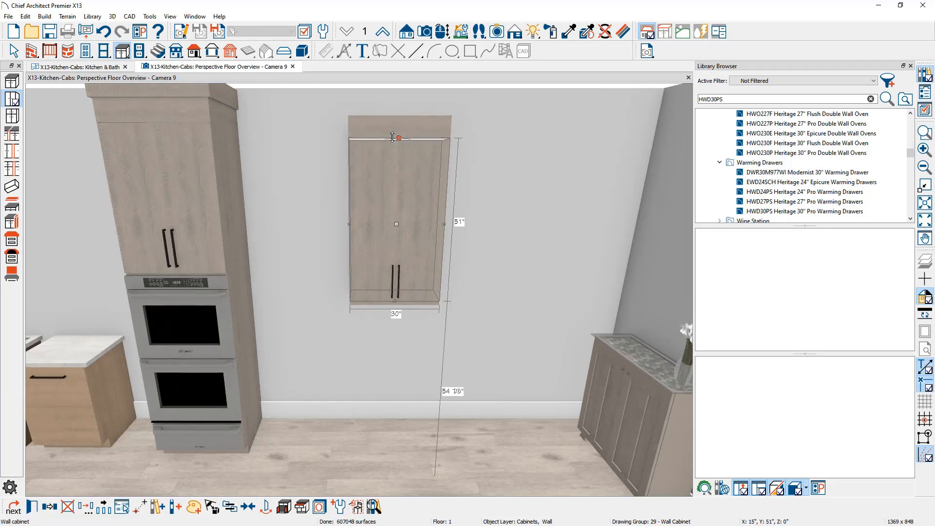
Split the wall cabinet's door face item horizontally, set the upper door's item height to 15", and check the full overlay reveal.
{"action": "double_click", "coordinate": [392, 137]}
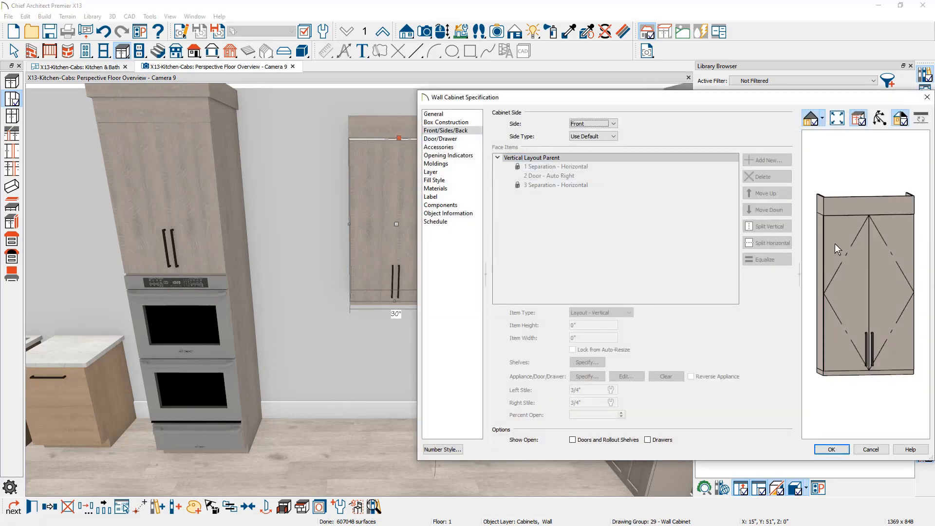
{"action": "left_click", "coordinate": [836, 244]}
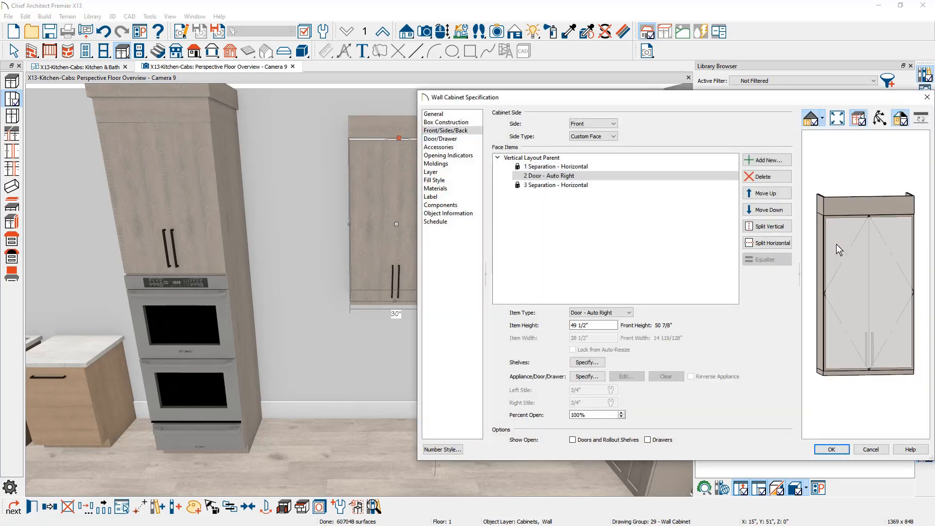
{"action": "left_click", "coordinate": [787, 245]}
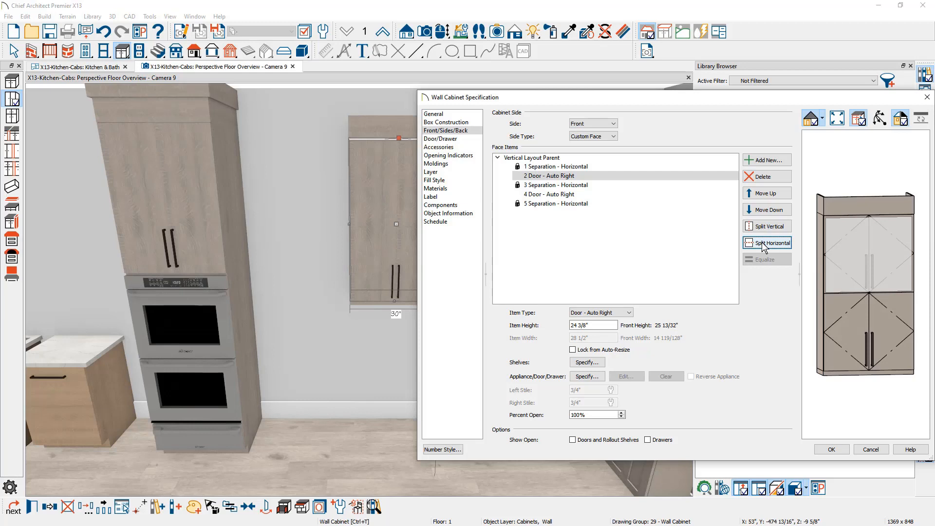
{"action": "left_click_drag", "start_coordinate": [596, 326], "coordinate": [553, 336]}
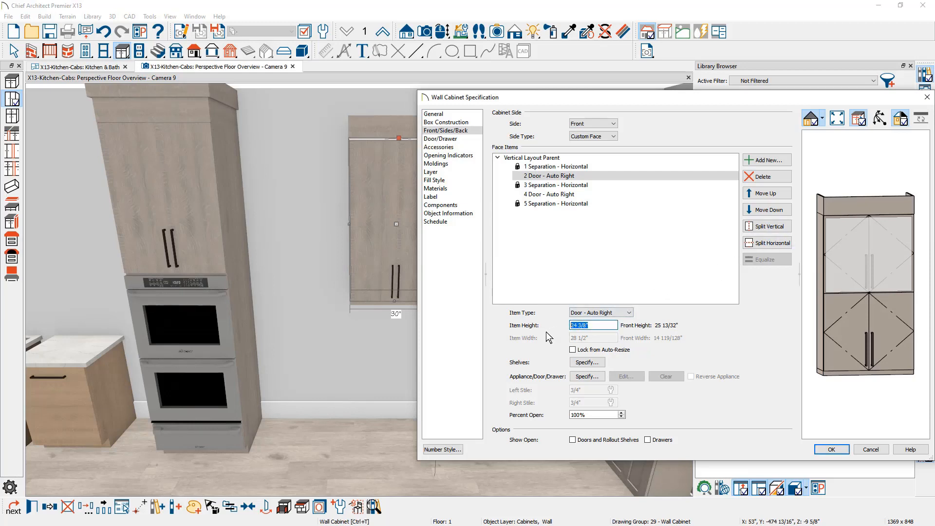
{"action": "type", "text": "15"}
{"action": "key", "text": "Tab"}
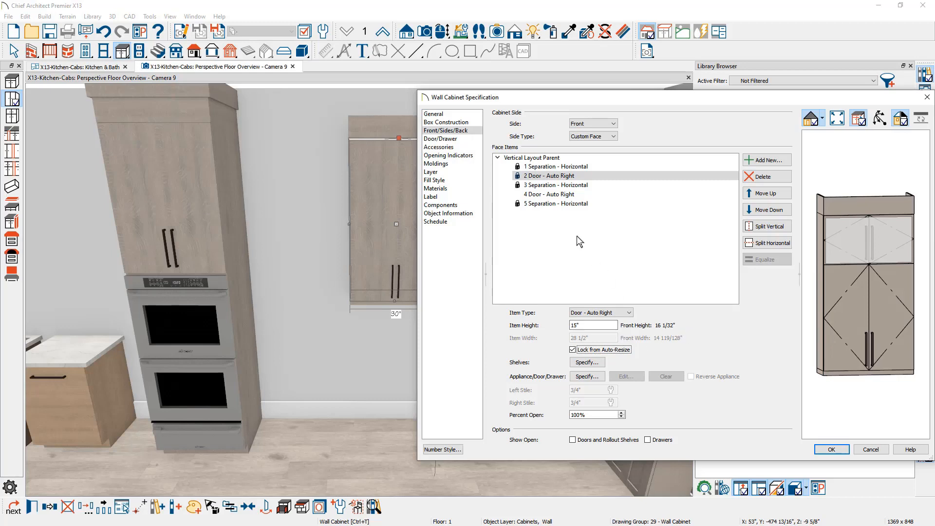
{"action": "left_click", "coordinate": [453, 123]}
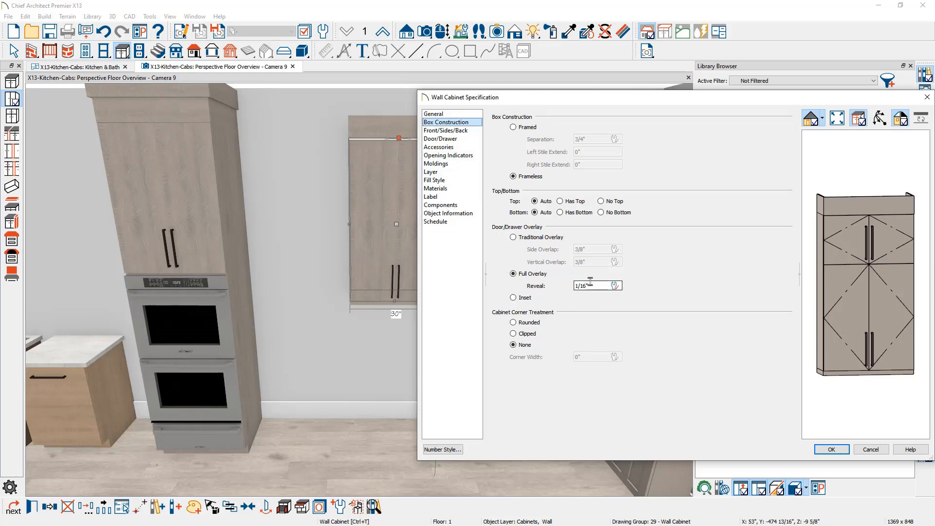
{"action": "left_click", "coordinate": [469, 131]}
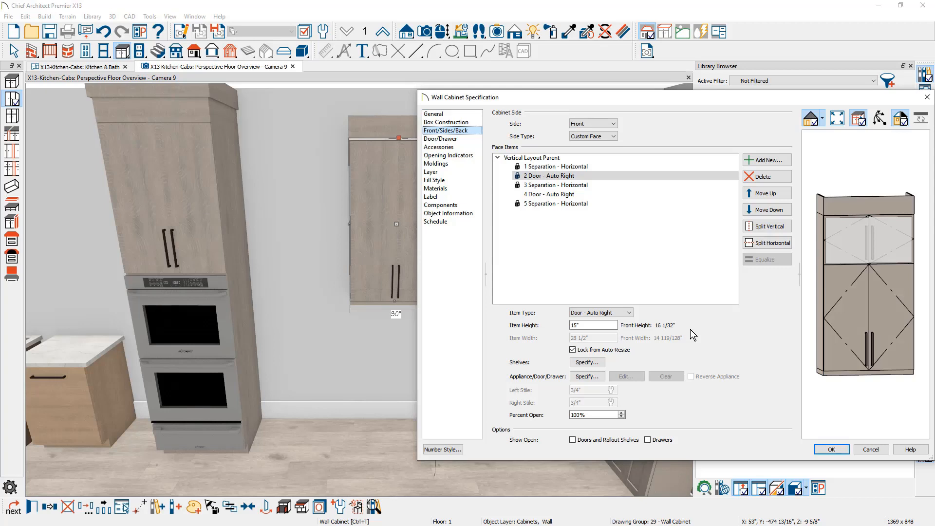
Change the upper door's style to Framed Doors with glass and inspect it in the preview.
{"action": "left_click", "coordinate": [585, 378]}
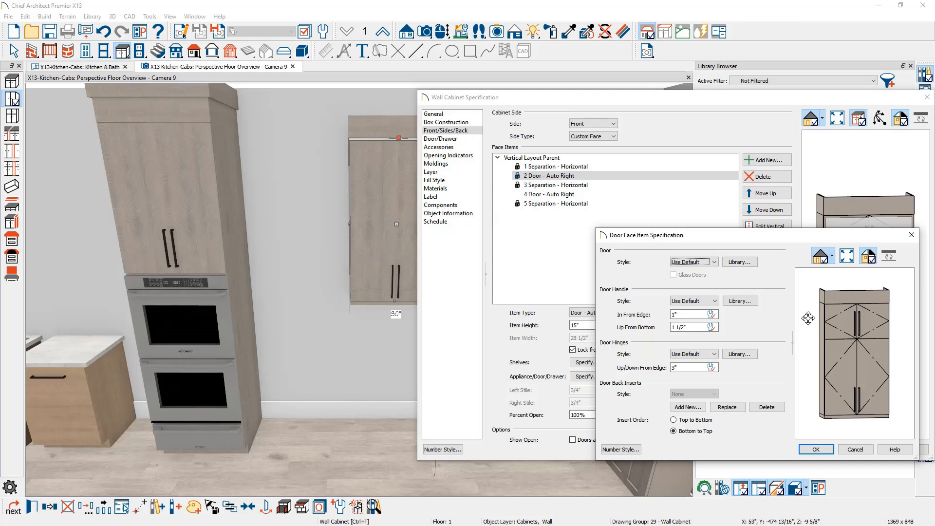
{"action": "left_click", "coordinate": [714, 263]}
{"action": "left_click", "coordinate": [711, 286]}
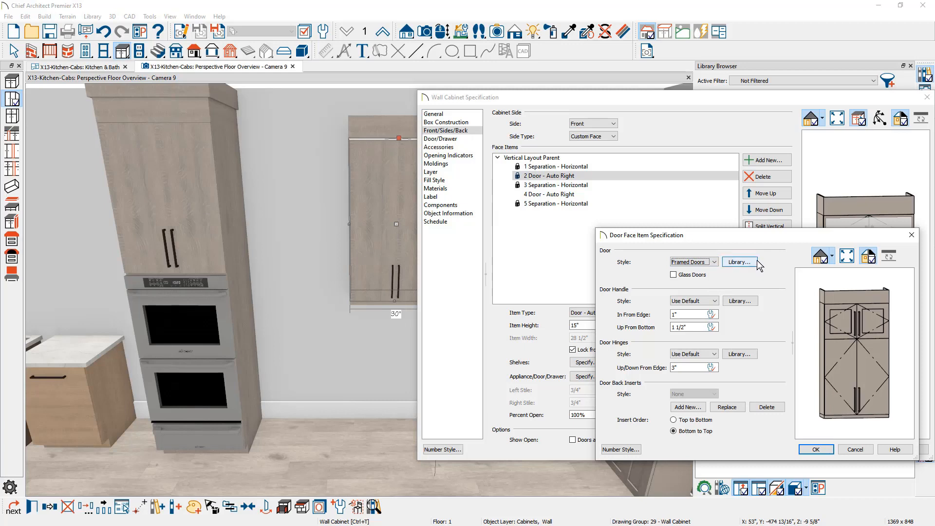
{"action": "left_click", "coordinate": [696, 275]}
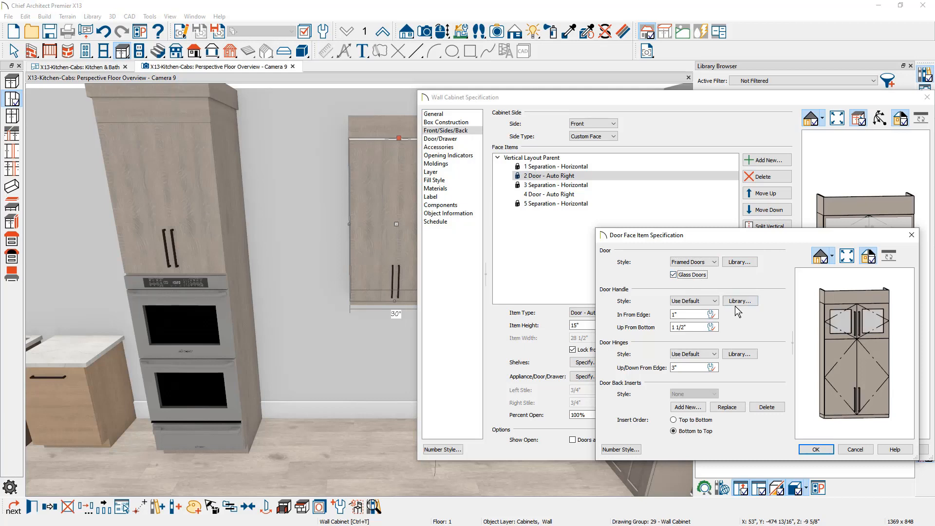
{"action": "scroll", "coordinate": [873, 328], "scroll_direction": "up", "scroll_amount": 3}
{"action": "scroll", "coordinate": [873, 328], "scroll_direction": "up", "scroll_amount": 1}
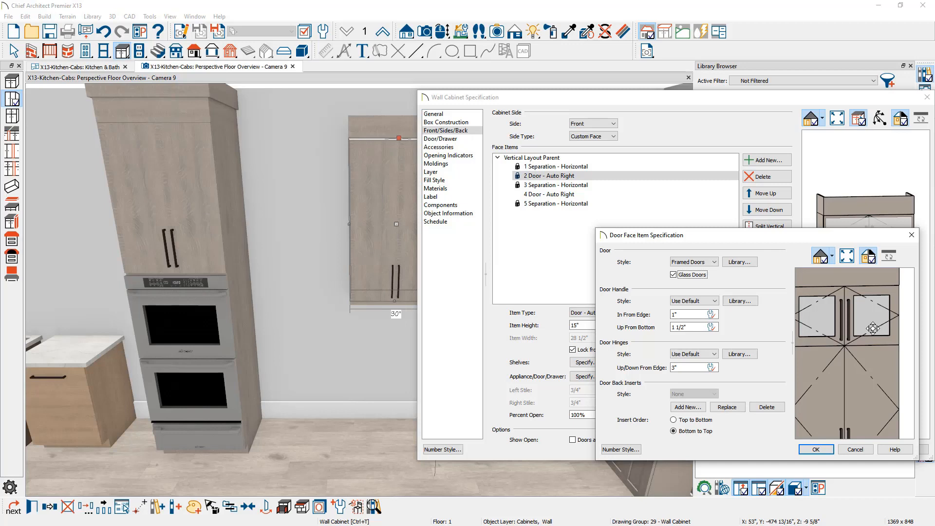
{"action": "scroll", "coordinate": [873, 329], "scroll_direction": "down", "scroll_amount": 2}
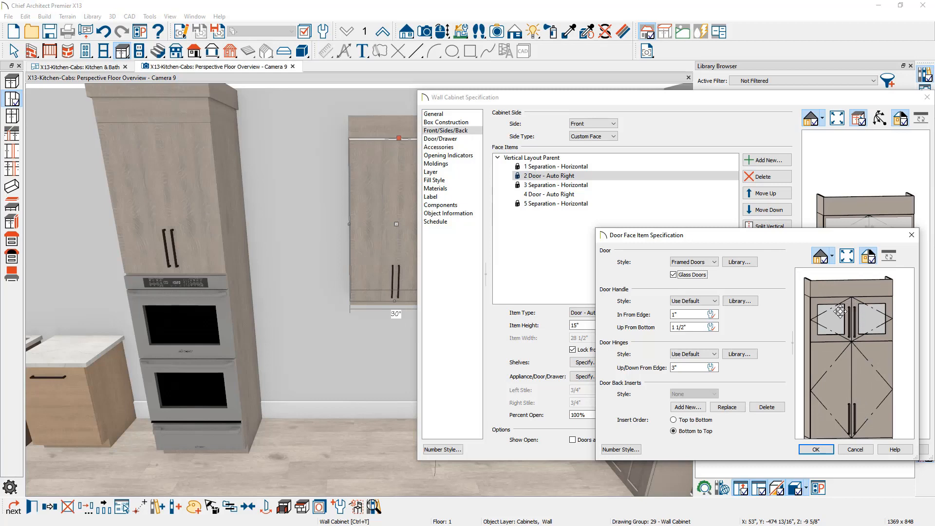
Assign the "hw, short pull, vert" handle to the upper doors and apply the wall cabinet's changes.
{"action": "left_click", "coordinate": [751, 300]}
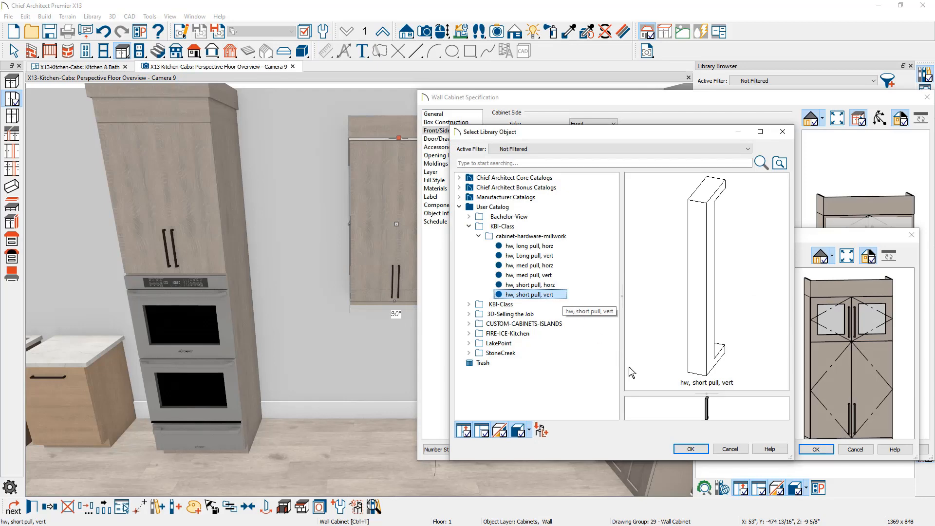
{"action": "left_click", "coordinate": [691, 448]}
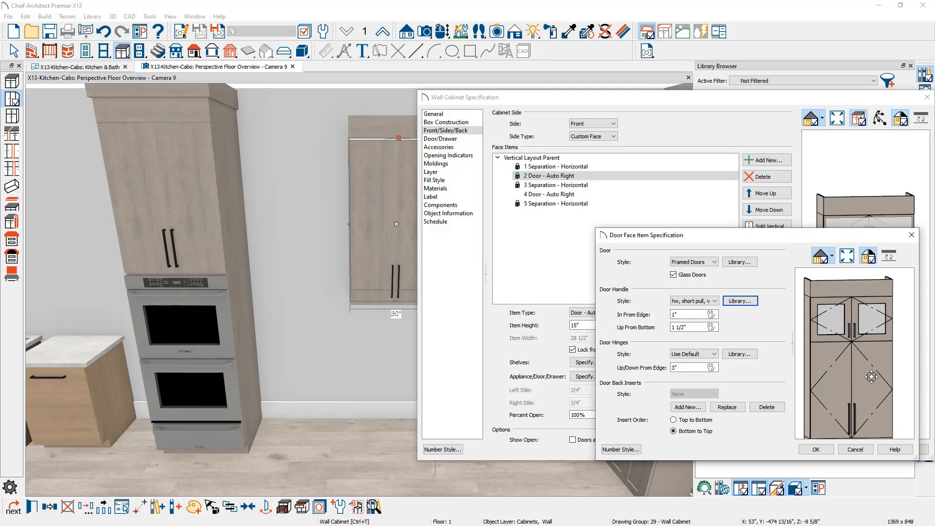
{"action": "left_click", "coordinate": [817, 448]}
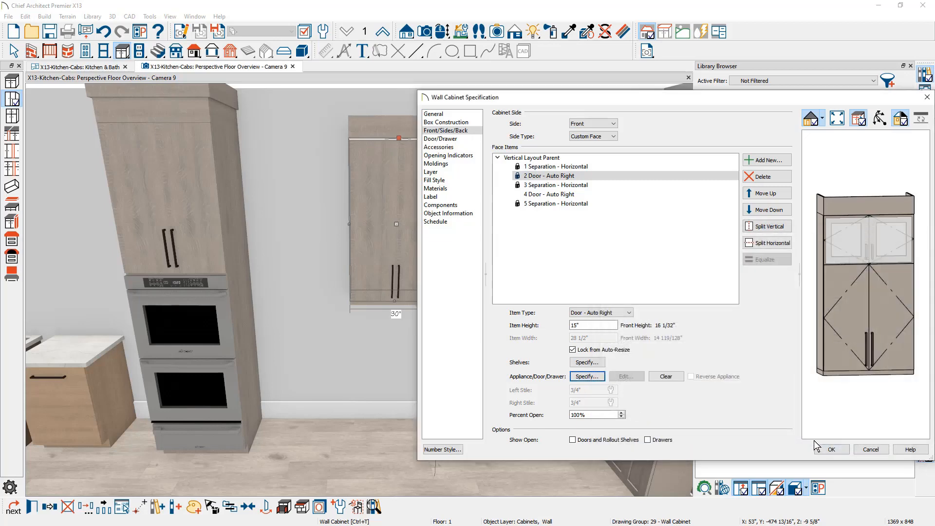
{"action": "left_click", "coordinate": [828, 449]}
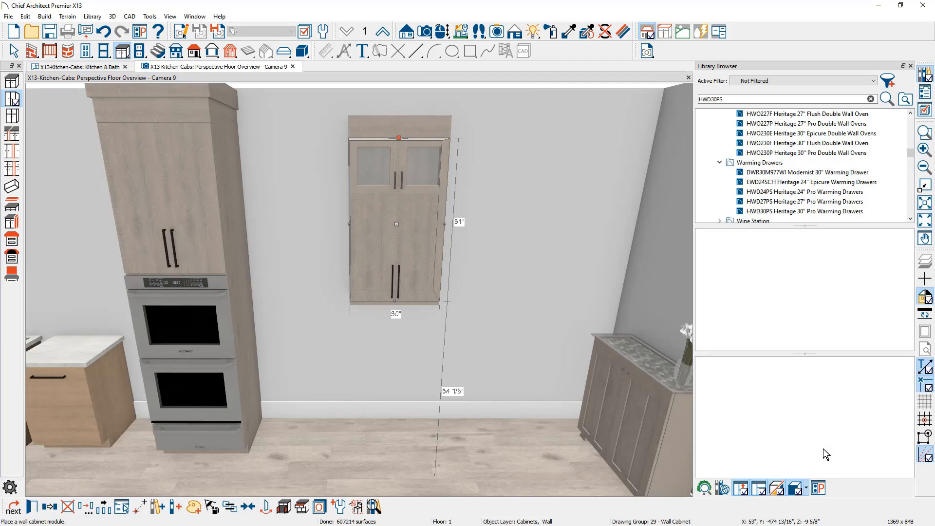
{"action": "key", "text": "Escape"}
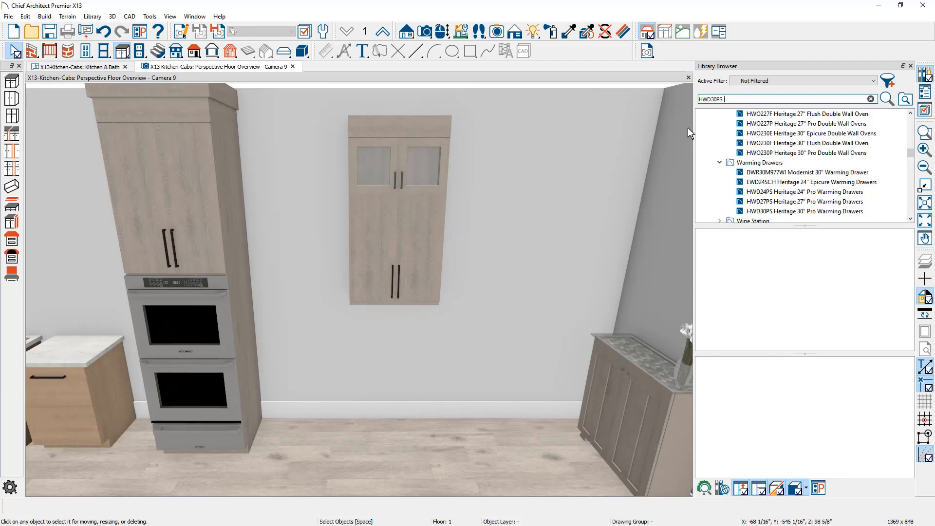
Close the Library Browser and create a cross section/elevation view facing the oven and wall cabinets from the Kitchen & Bath plan.
{"action": "left_click", "coordinate": [909, 66]}
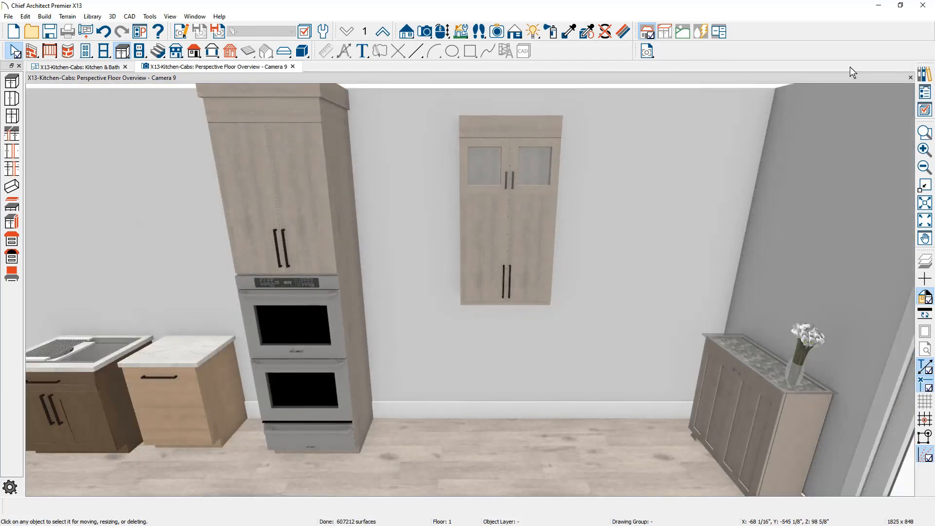
{"action": "left_click", "coordinate": [44, 66]}
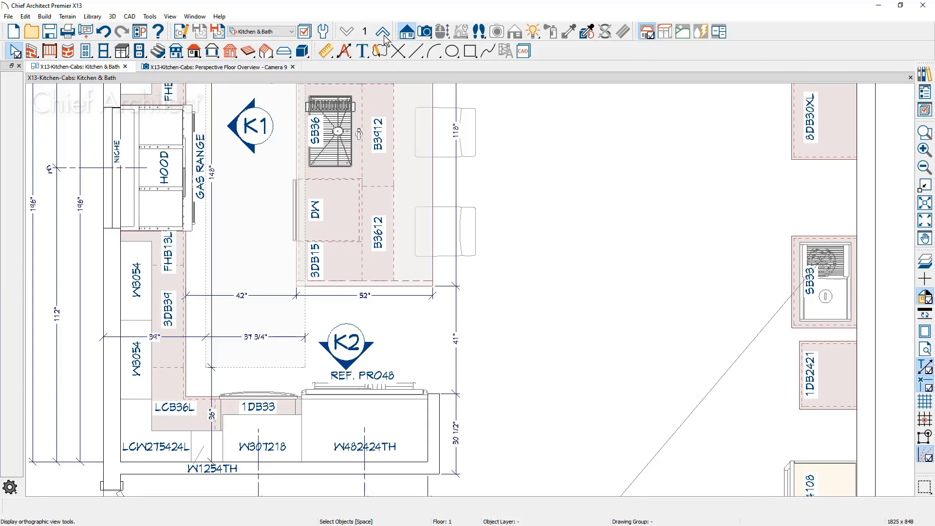
{"action": "left_click", "coordinate": [406, 31]}
{"action": "left_click", "coordinate": [15, 116]}
{"action": "left_click_drag", "start_coordinate": [699, 201], "coordinate": [905, 201]}
{"action": "scroll", "coordinate": [775, 299], "scroll_direction": "up", "scroll_amount": 3}
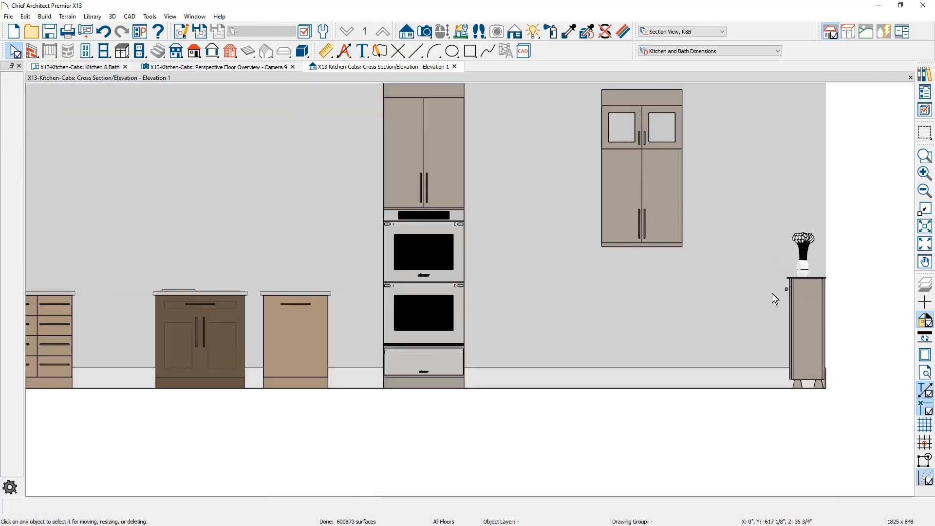
Set the elevation view's dimension default to Kitchen and Bath Dimensions - Cabinet Faces.
{"action": "middle_click_drag", "start_coordinate": [712, 192], "coordinate": [703, 255]}
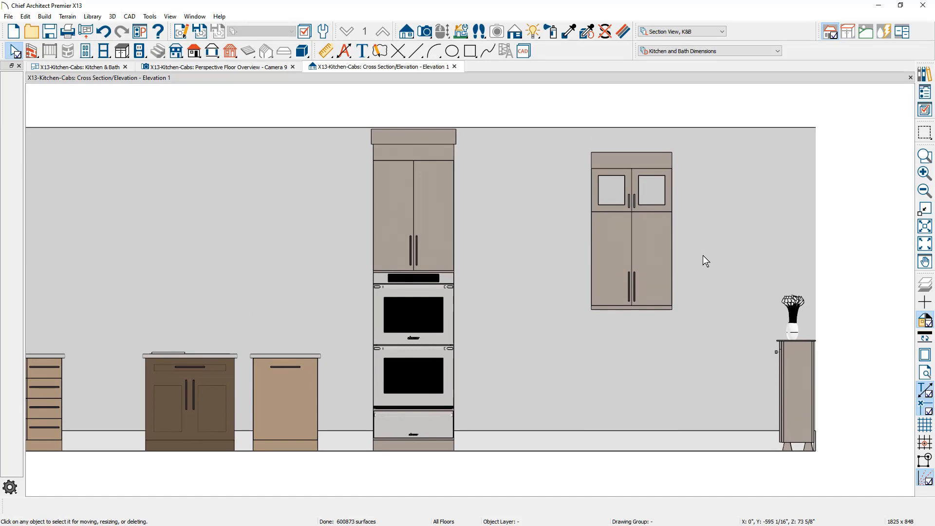
{"action": "left_click", "coordinate": [179, 34]}
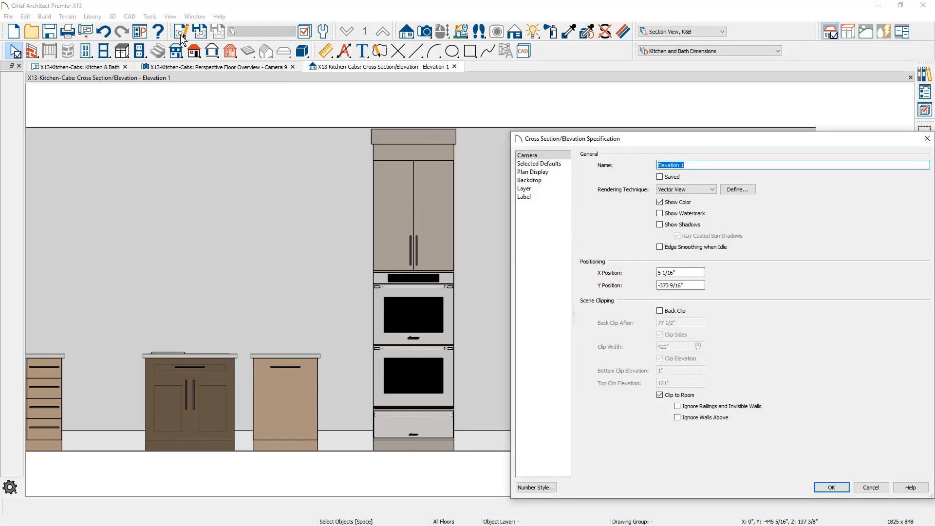
{"action": "left_click", "coordinate": [554, 165]}
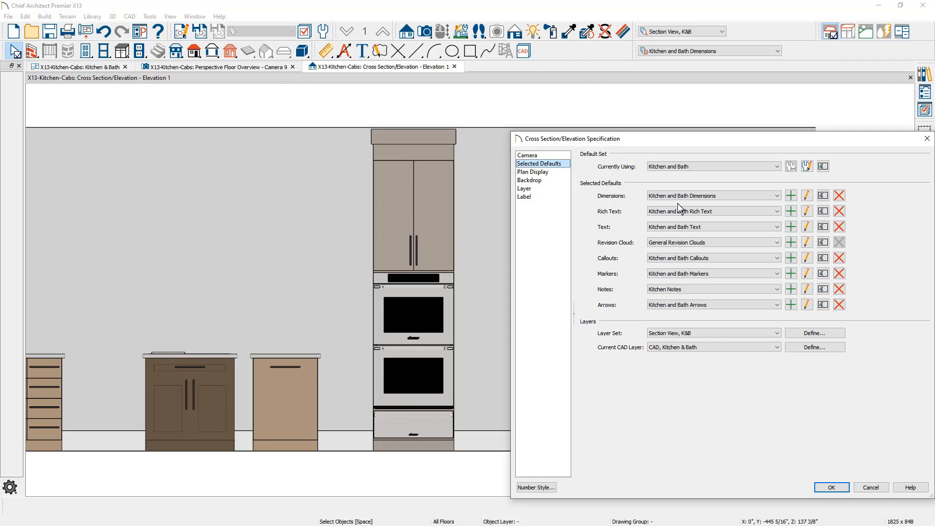
{"action": "left_click", "coordinate": [777, 196]}
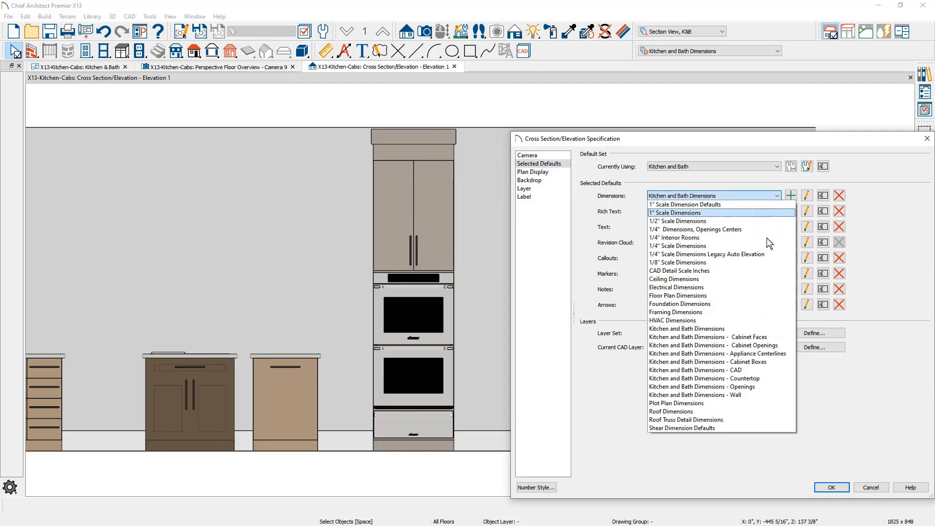
{"action": "left_click", "coordinate": [779, 337]}
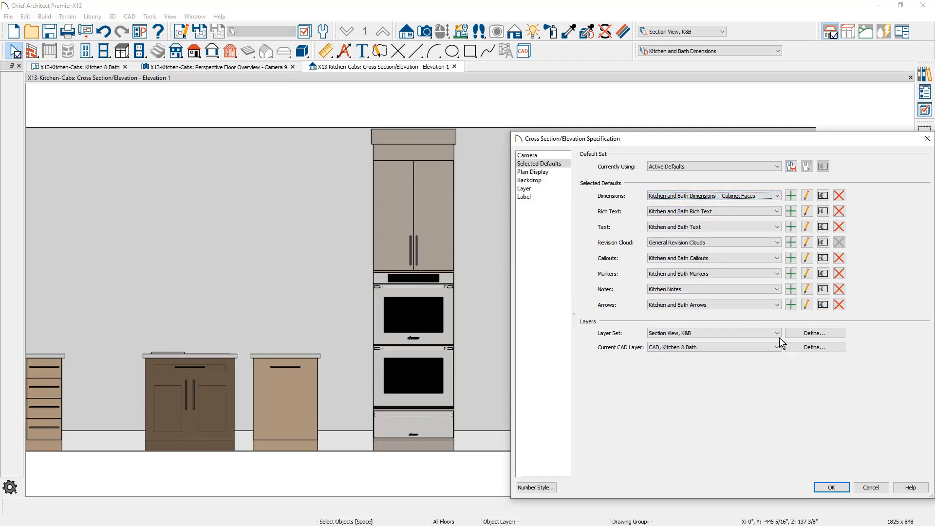
Review the Cabinet Faces default's manual locate options, set its primary format's smallest fraction to 1/32, and apply the elevation's settings.
{"action": "left_click", "coordinate": [807, 196]}
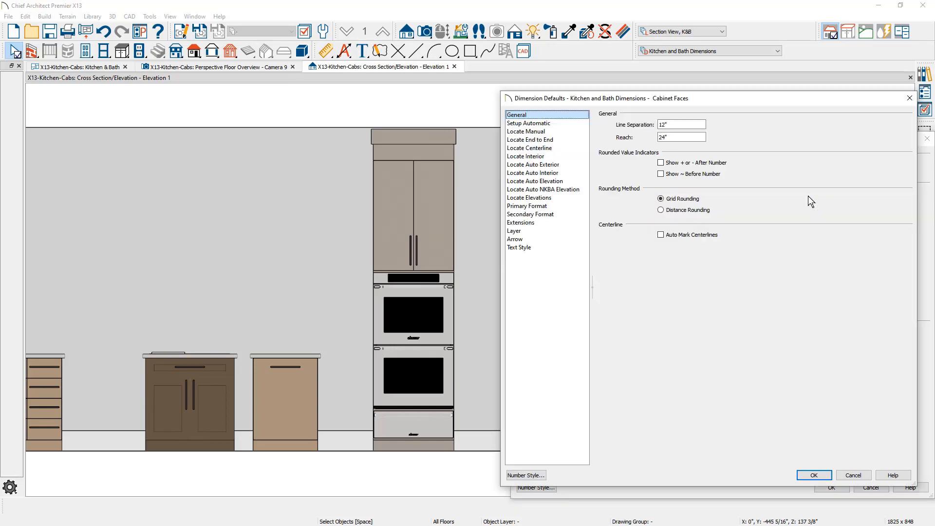
{"action": "left_click", "coordinate": [572, 132]}
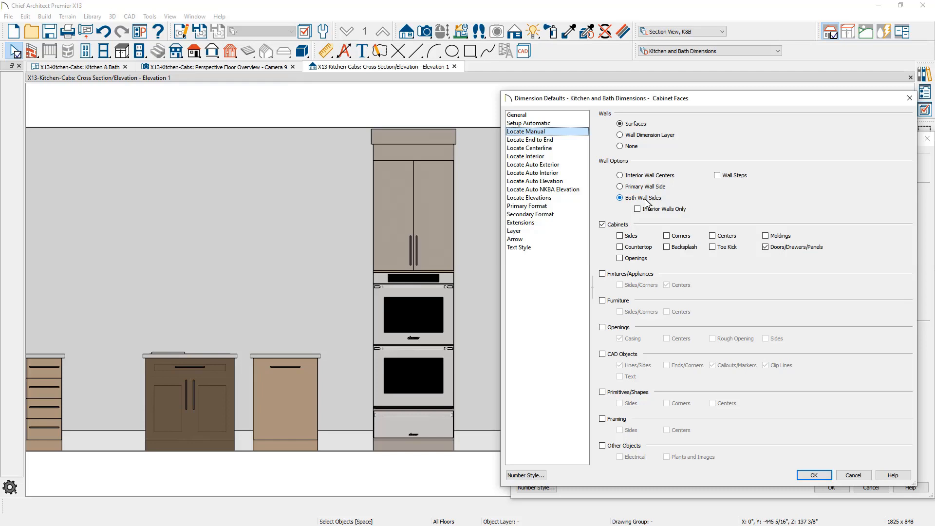
{"action": "left_click", "coordinate": [570, 204]}
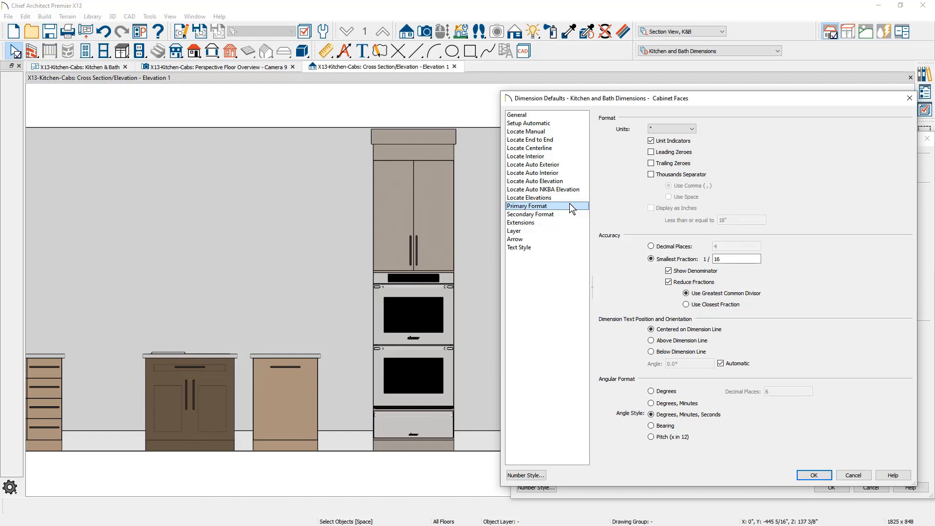
{"action": "left_click", "coordinate": [741, 259]}
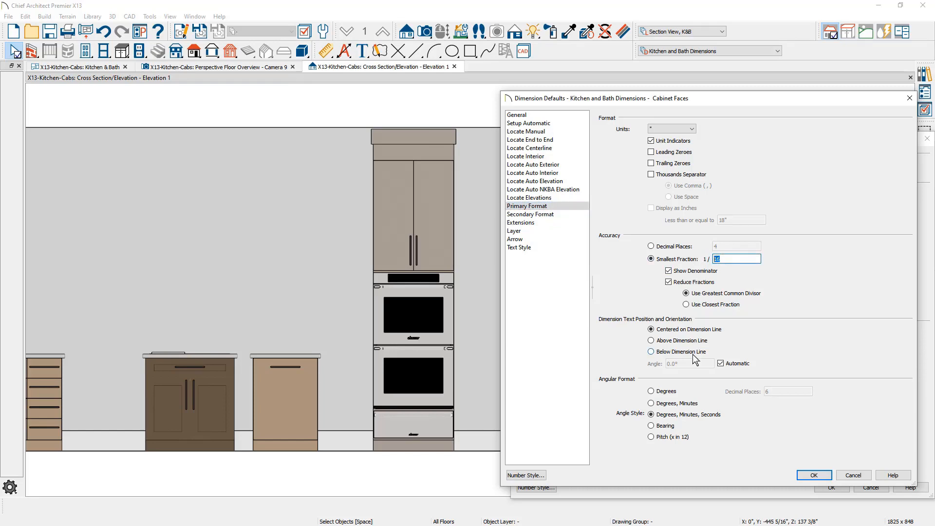
{"action": "type", "text": "32"}
{"action": "left_click", "coordinate": [822, 475]}
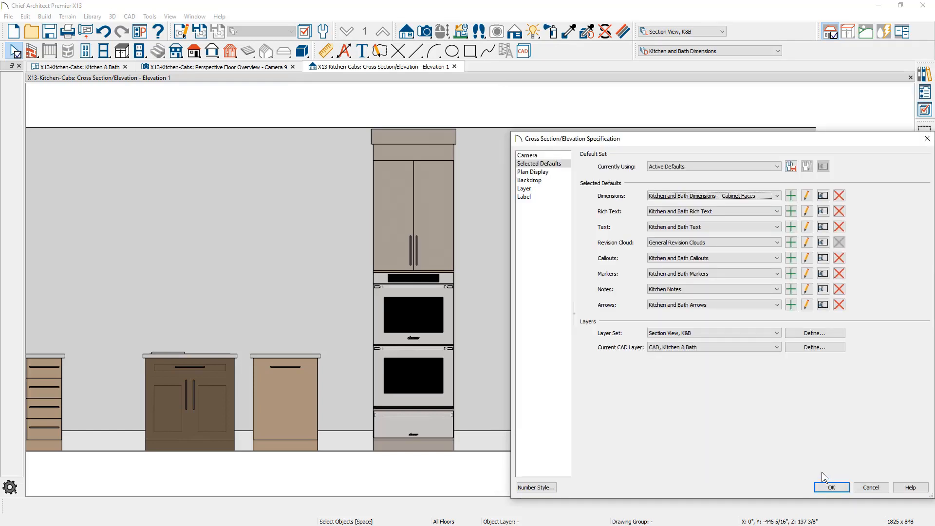
{"action": "left_click", "coordinate": [829, 486]}
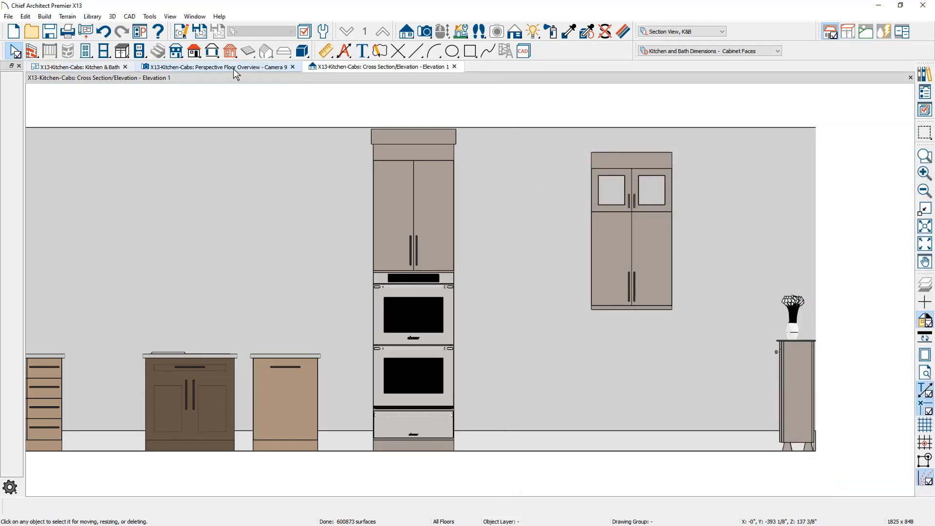
Dimension the heights of the wall cabinet's upper and lower doors manually and place the dimension line just outside the cabinet's right edge.
{"action": "left_click", "coordinate": [326, 51]}
{"action": "scroll", "coordinate": [706, 182], "scroll_direction": "up", "scroll_amount": 1}
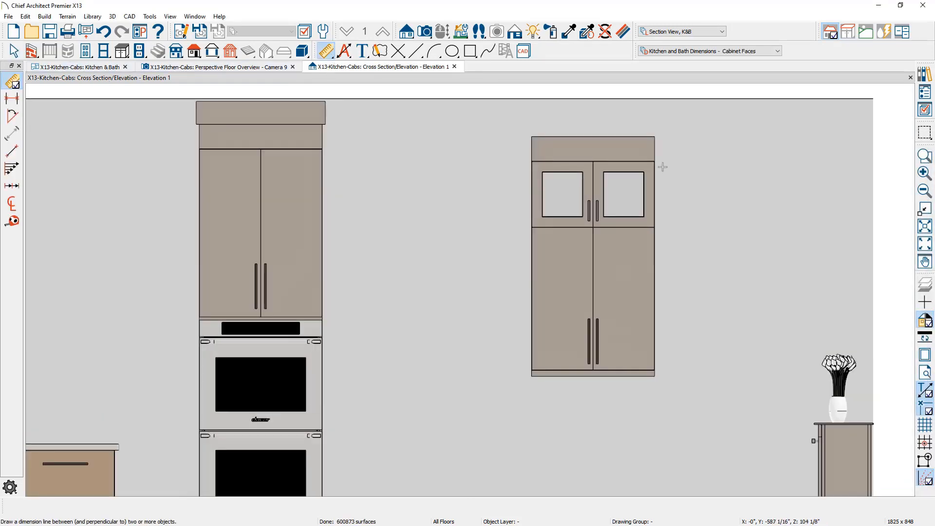
{"action": "left_click_drag", "start_coordinate": [646, 245], "coordinate": [646, 368]}
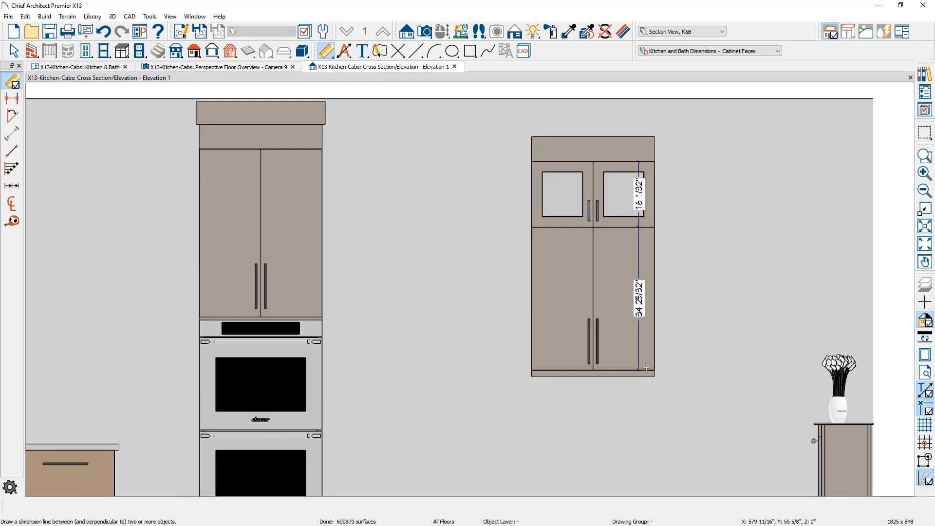
{"action": "left_click", "coordinate": [639, 262]}
{"action": "left_click_drag", "start_coordinate": [640, 263], "coordinate": [668, 263]}
{"action": "key", "text": "space"}
{"action": "scroll", "coordinate": [720, 196], "scroll_direction": "up", "scroll_amount": 2}
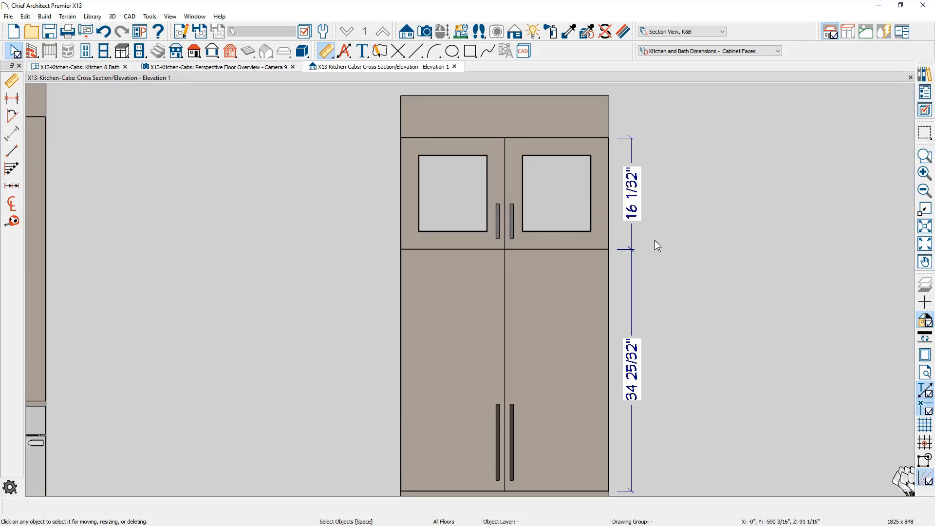
Display gaps between cabinet face items on the door height dimension and move the gap's text clear of the line.
{"action": "left_click", "coordinate": [633, 268]}
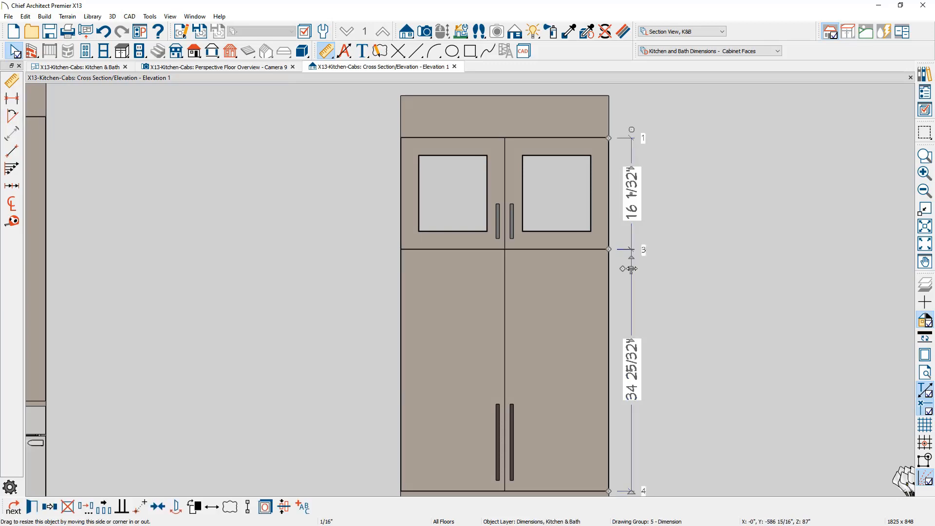
{"action": "double_click", "coordinate": [632, 268]}
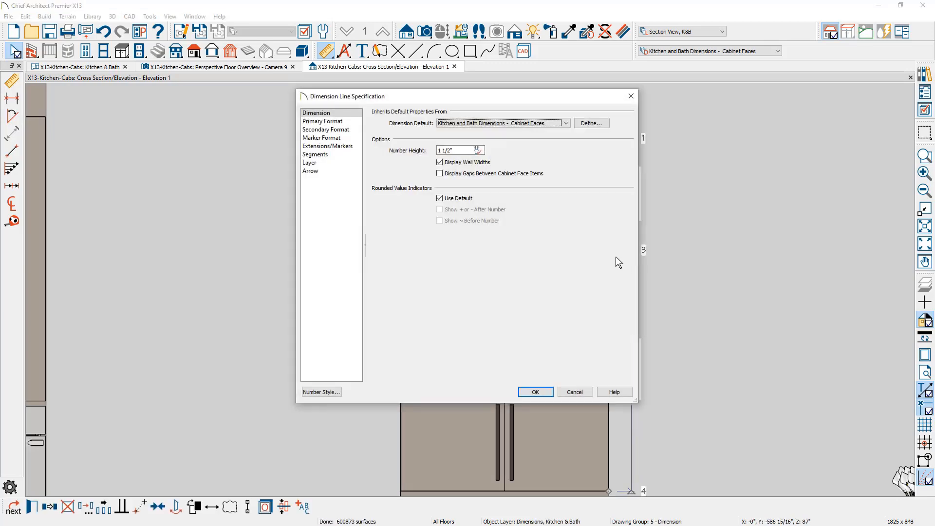
{"action": "left_click", "coordinate": [440, 173]}
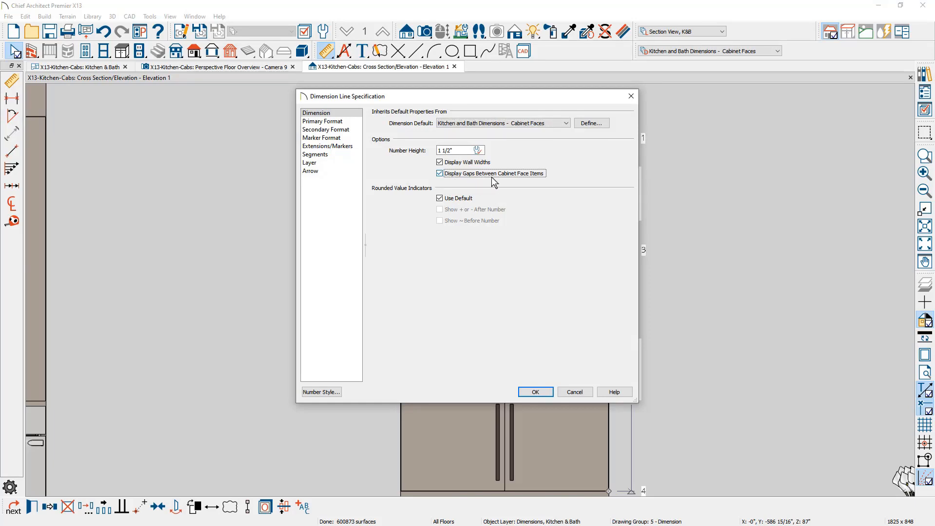
{"action": "left_click", "coordinate": [541, 391]}
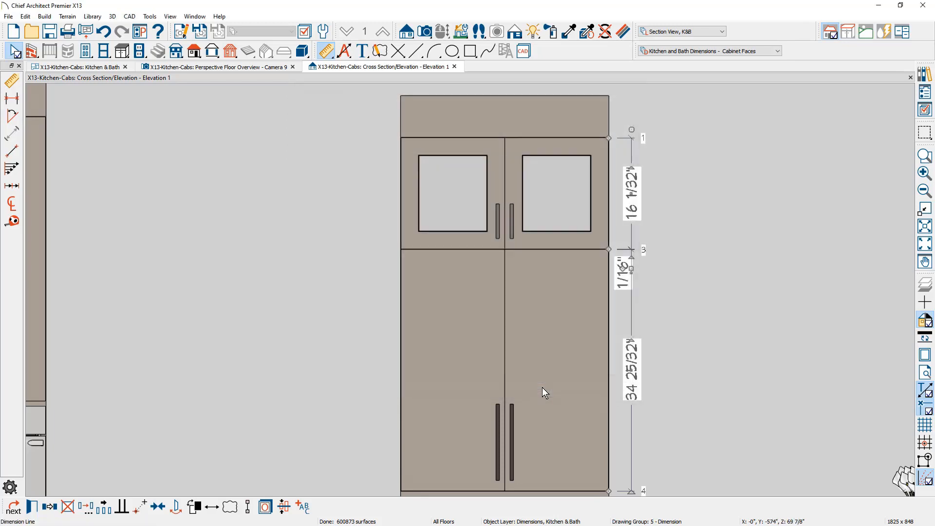
{"action": "left_click_drag", "start_coordinate": [631, 269], "coordinate": [651, 250]}
{"action": "left_click", "coordinate": [688, 273]}
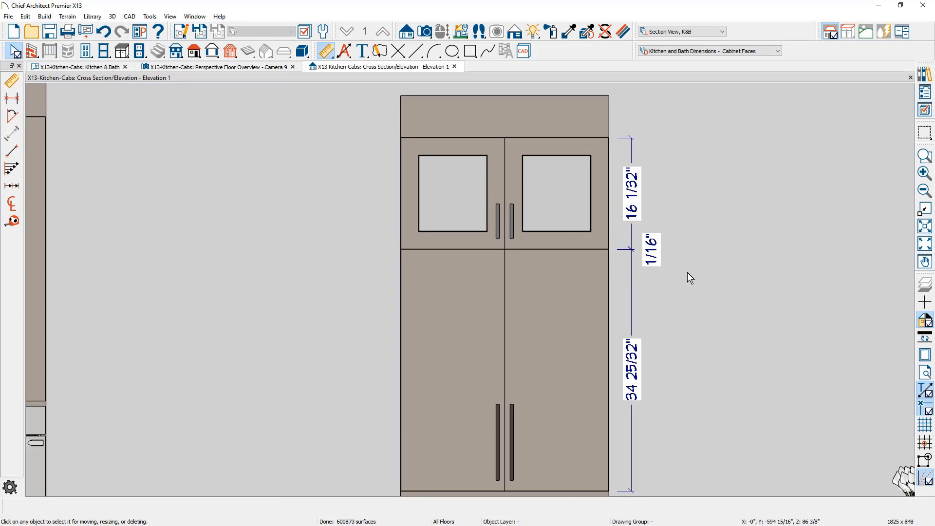
Compare the upper door's item height and front height in the wall cabinet's specification with the elevation dimensions, leaving the cabinet unmodified.
{"action": "left_click", "coordinate": [538, 299]}
{"action": "double_click", "coordinate": [538, 299]}
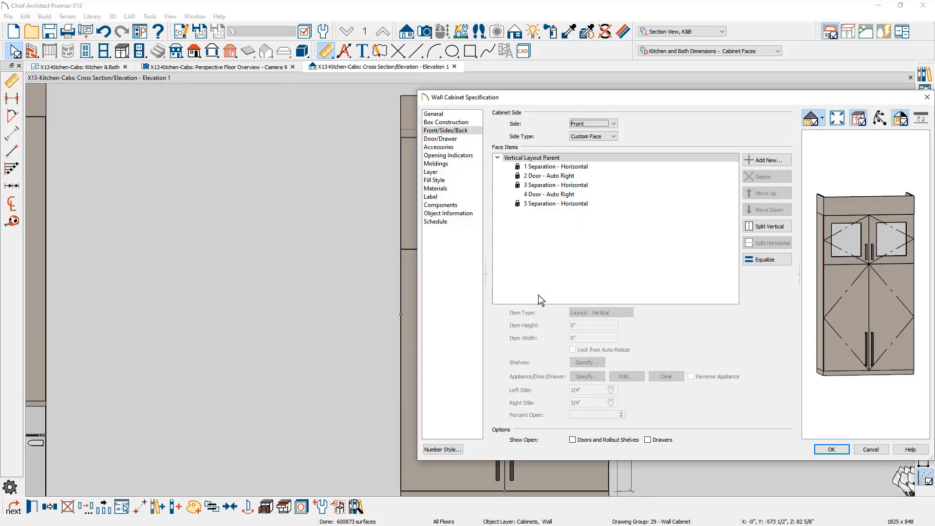
{"action": "left_click_drag", "start_coordinate": [601, 98], "coordinate": [196, 96]}
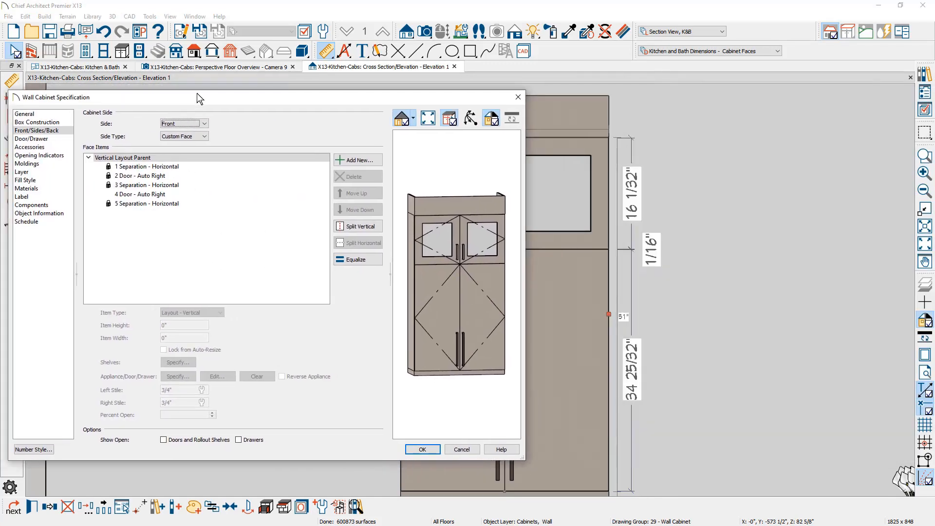
{"action": "left_click", "coordinate": [159, 177]}
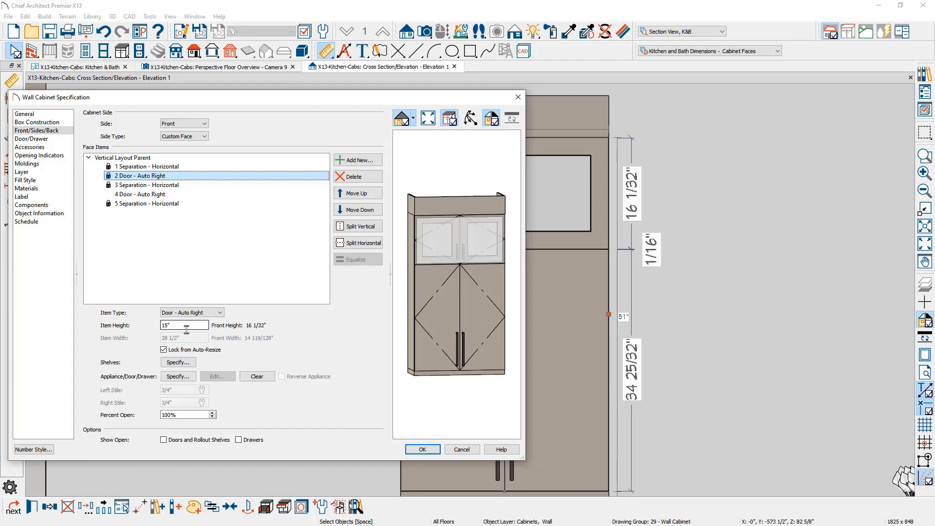
{"action": "left_click", "coordinate": [469, 447]}
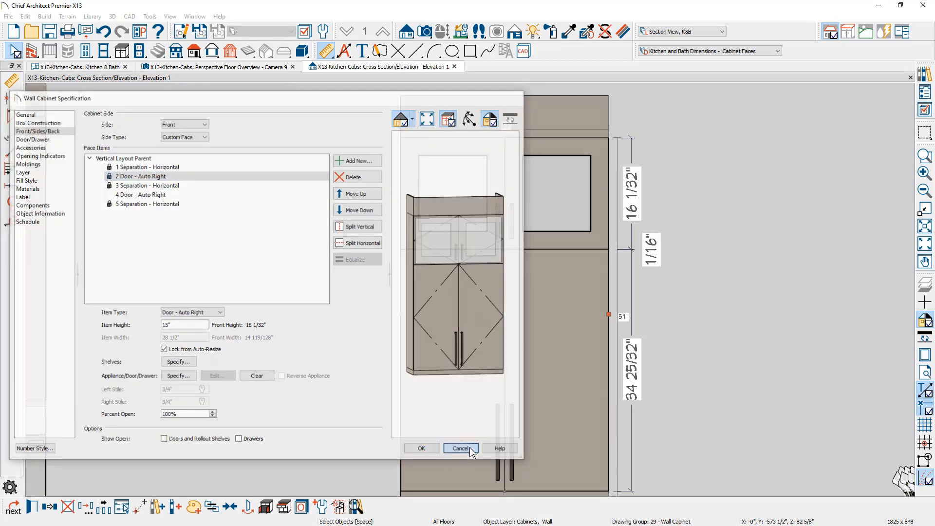
Copy the full height oven cabinet into the space between the original and the wall cabinet.
{"action": "scroll", "coordinate": [527, 314], "scroll_direction": "down", "scroll_amount": 3}
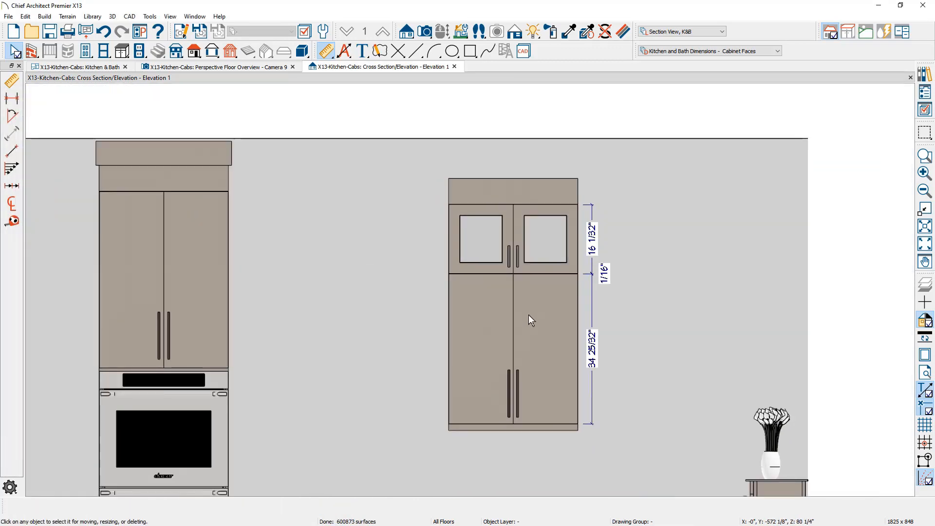
{"action": "scroll", "coordinate": [606, 227], "scroll_direction": "down", "scroll_amount": 3}
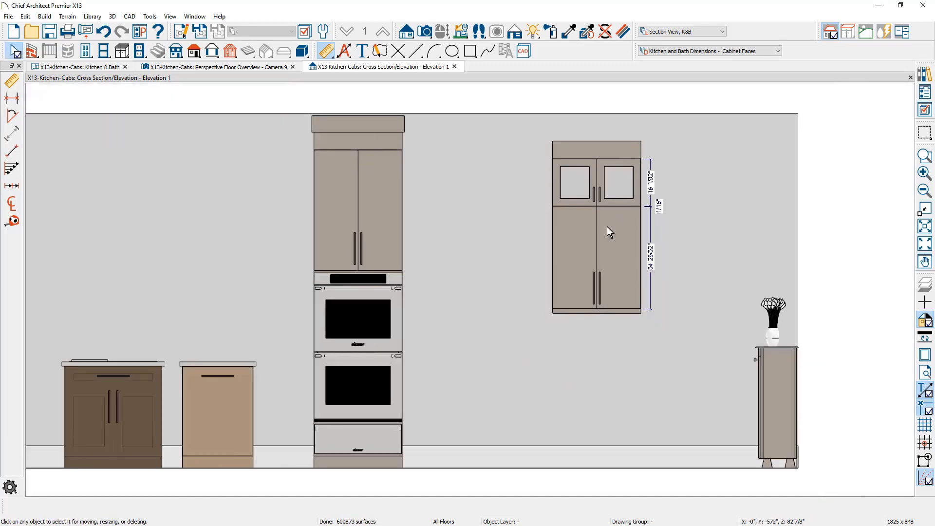
{"action": "left_click", "coordinate": [352, 227]}
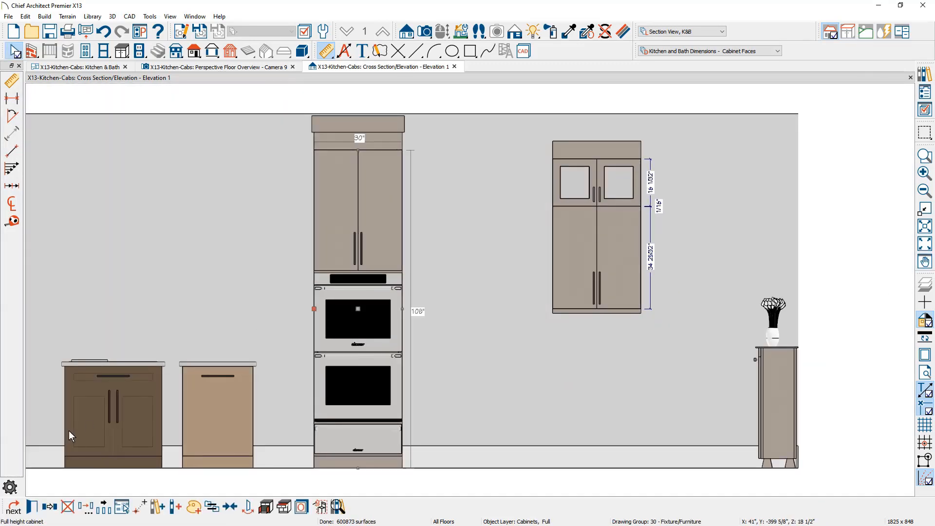
{"action": "left_click", "coordinate": [51, 507]}
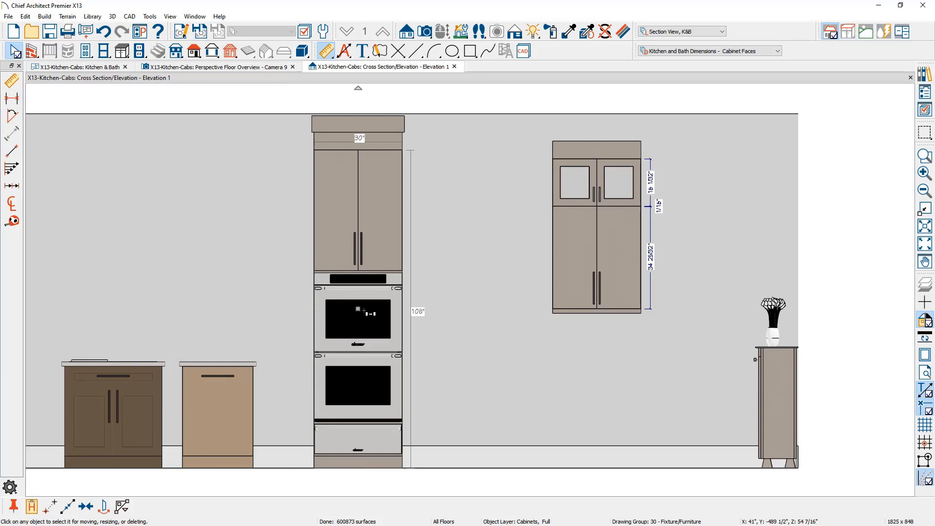
{"action": "left_click_drag", "start_coordinate": [361, 310], "coordinate": [467, 308]}
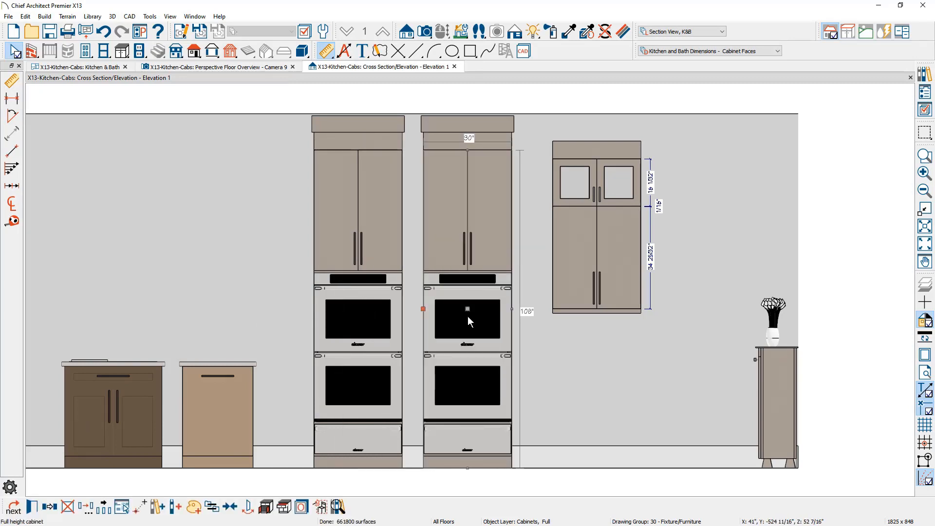
Change the double oven appliance face item in the copied full height cabinet to an Opening.
{"action": "double_click", "coordinate": [468, 317]}
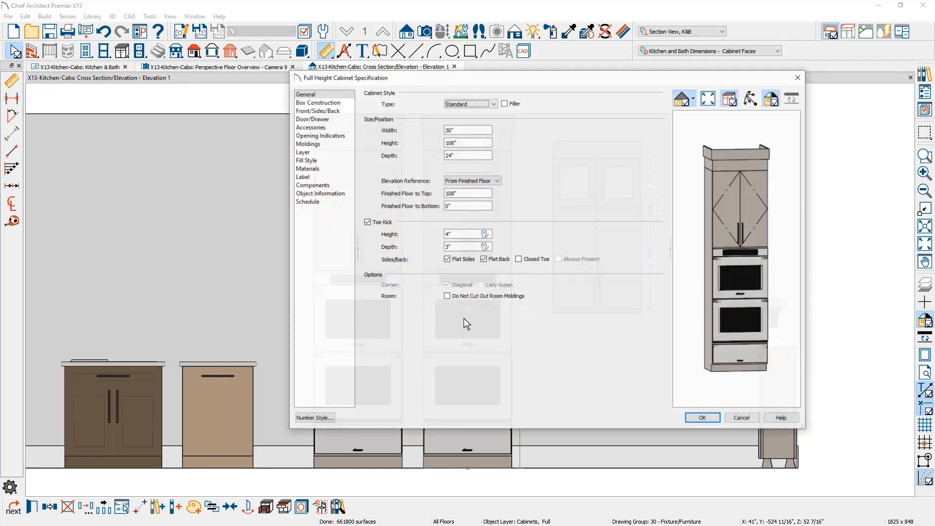
{"action": "left_click", "coordinate": [741, 277]}
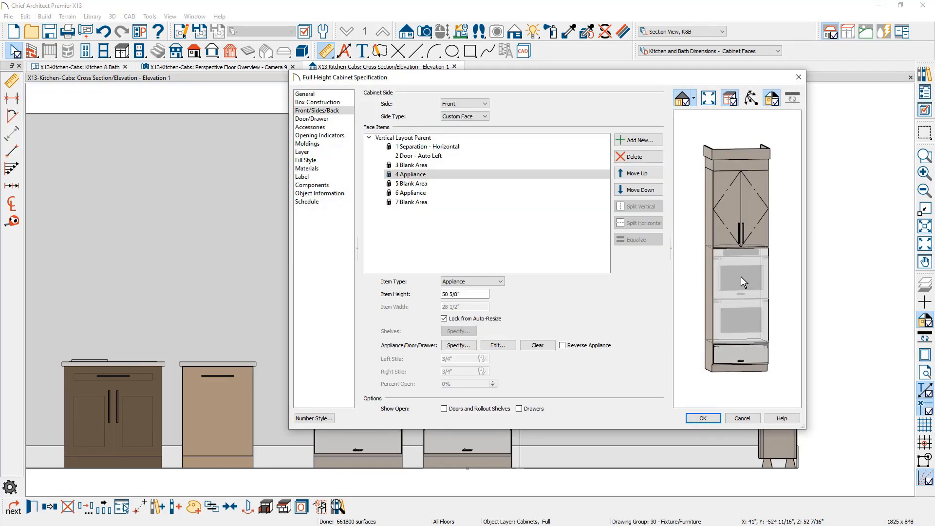
{"action": "left_click", "coordinate": [501, 282]}
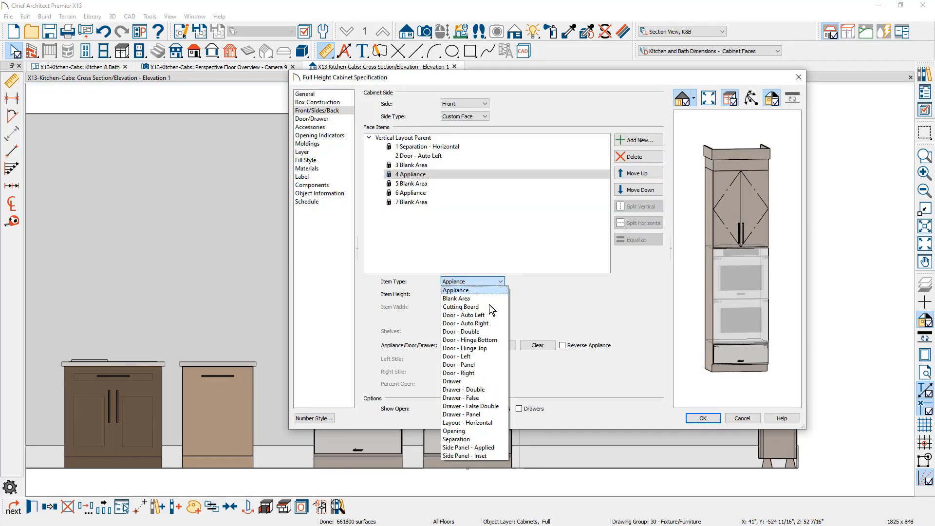
{"action": "left_click", "coordinate": [468, 429]}
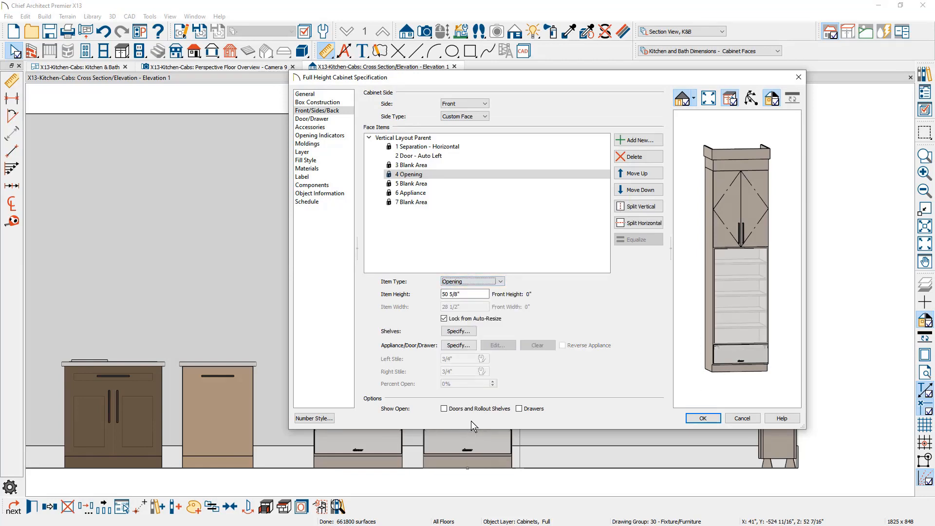
Switch the opening's shelf management to Manual, edit the number of shelves, and accept the shelf specification.
{"action": "left_click", "coordinate": [464, 332]}
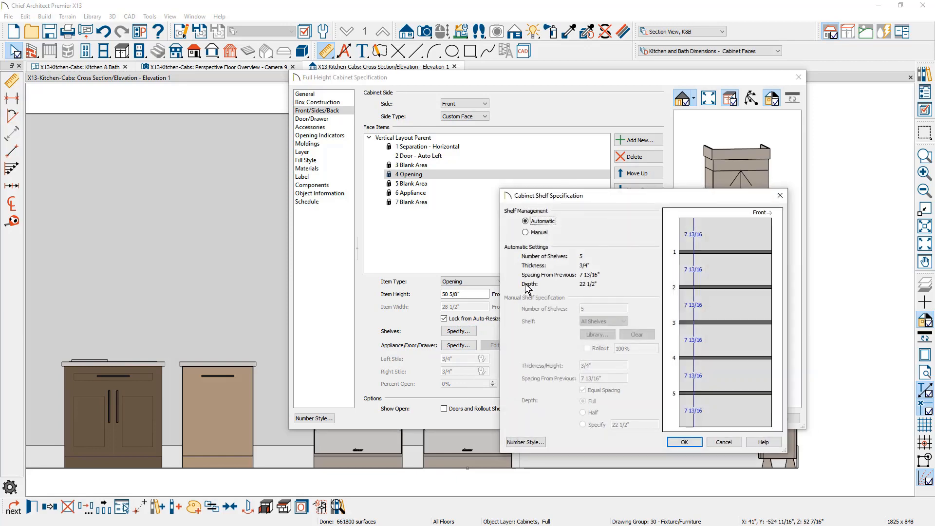
{"action": "left_click", "coordinate": [536, 233]}
{"action": "left_click_drag", "start_coordinate": [567, 310], "coordinate": [543, 309]}
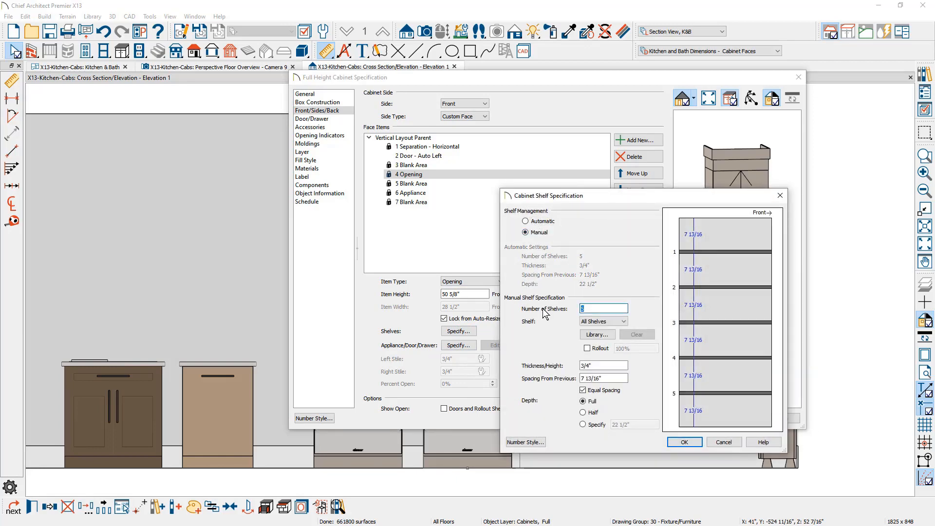
{"action": "left_click", "coordinate": [684, 441]}
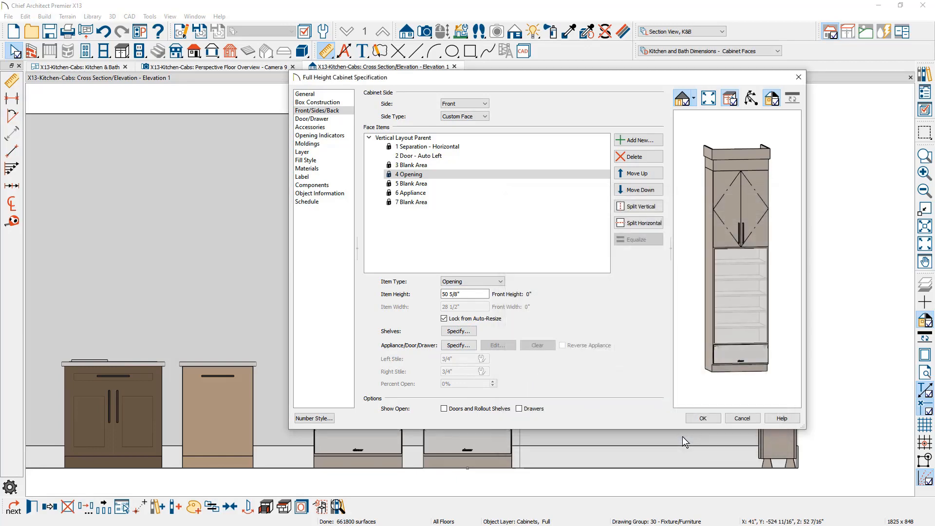
Change the lower appliance face item in the copied full height cabinet to an Opening and accept the cabinet specification.
{"action": "left_click", "coordinate": [413, 193]}
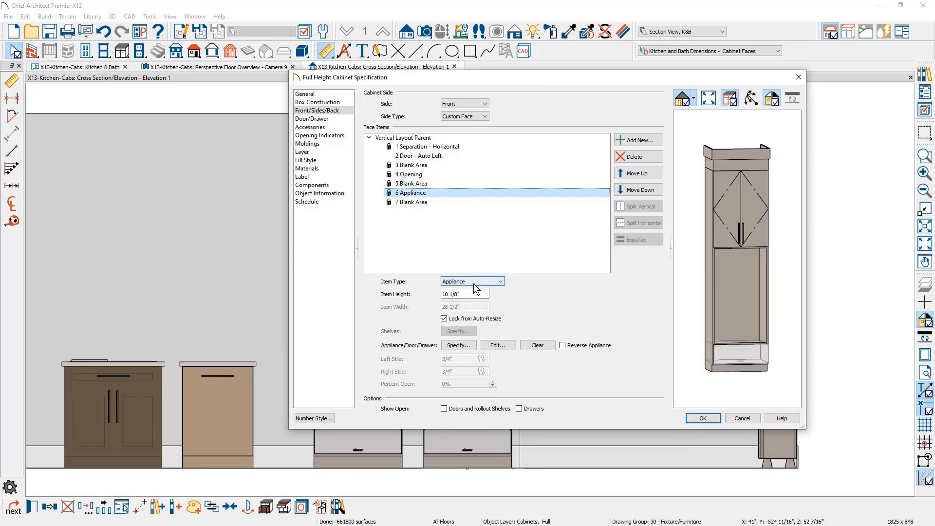
{"action": "left_click", "coordinate": [473, 282]}
{"action": "left_click", "coordinate": [465, 432]}
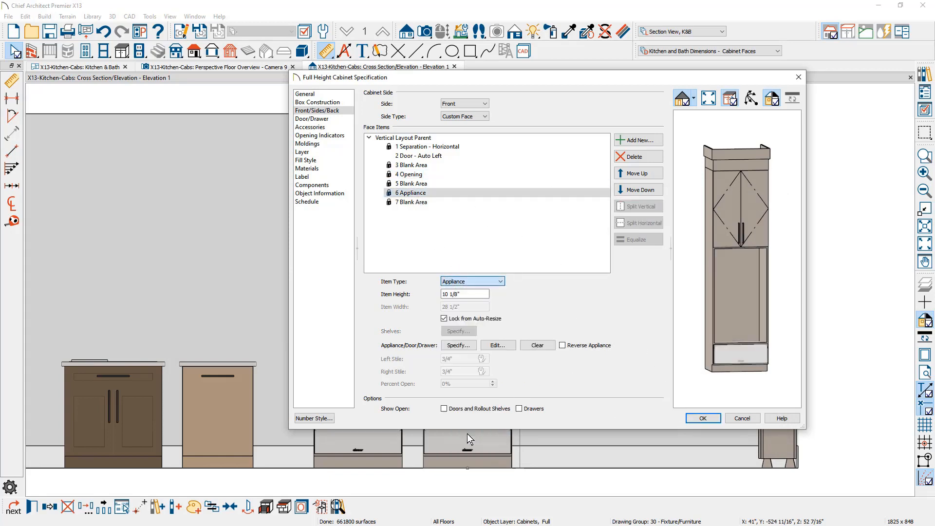
{"action": "left_click", "coordinate": [710, 420]}
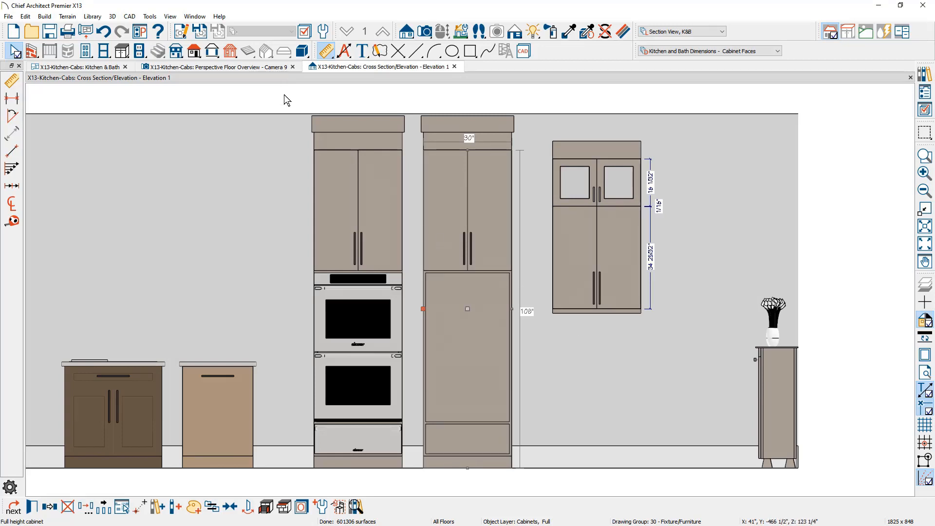
Set the elevation's dimension defaults to Kitchen and Bath Dimensions - Cabinet Openings, checking their primary format and manual locate settings.
{"action": "left_click", "coordinate": [180, 32]}
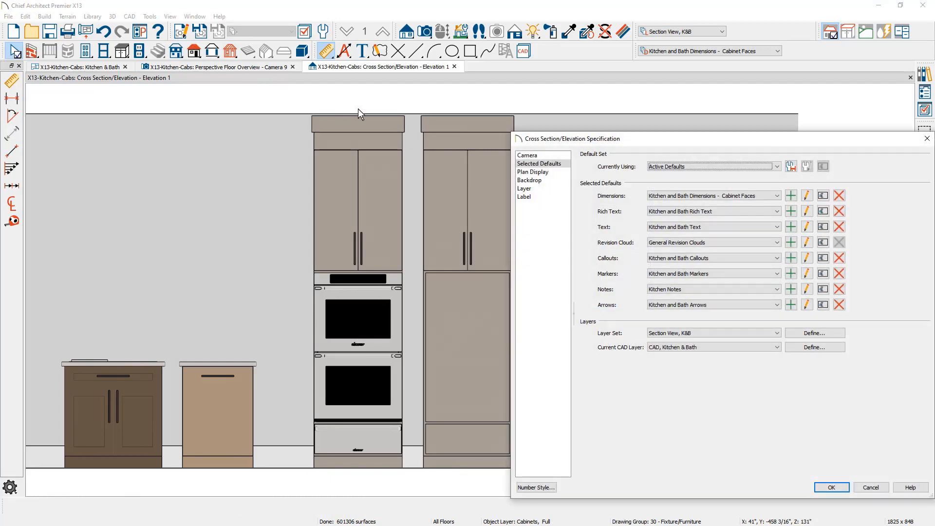
{"action": "left_click", "coordinate": [777, 197]}
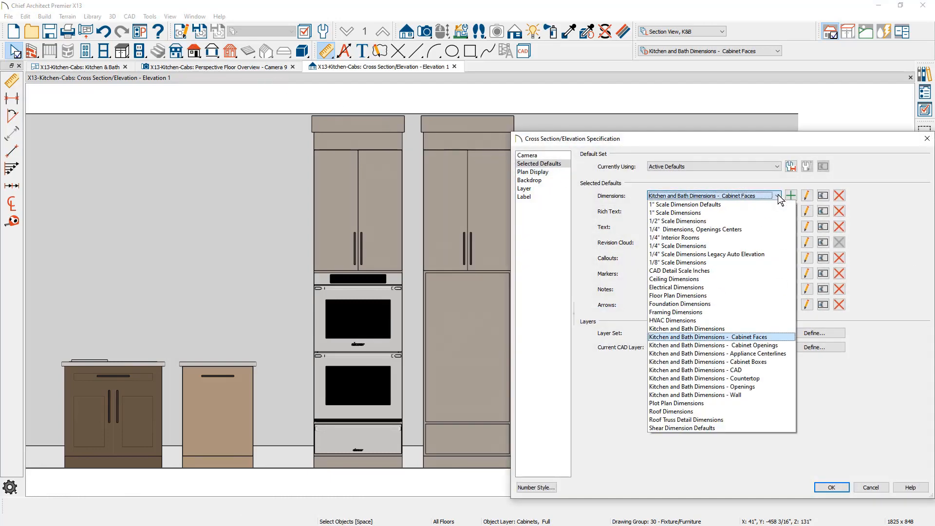
{"action": "left_click", "coordinate": [786, 345]}
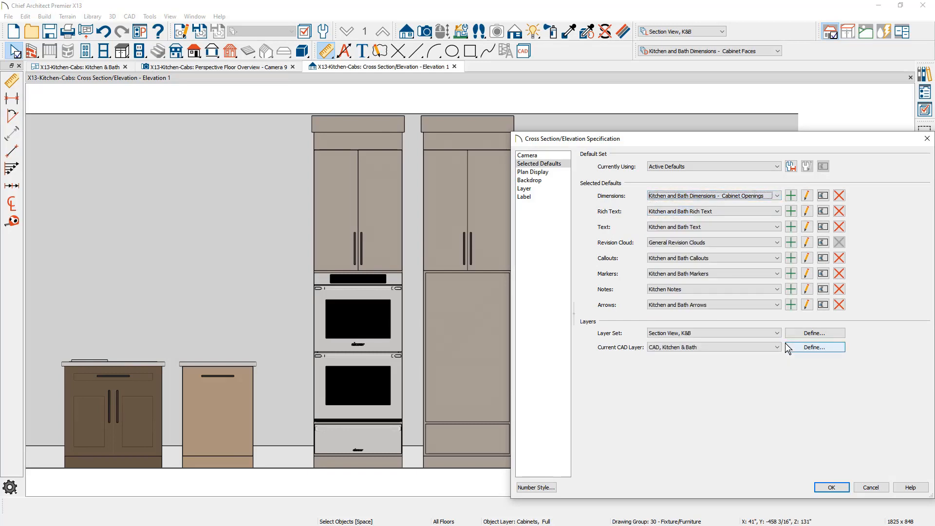
{"action": "left_click", "coordinate": [806, 195]}
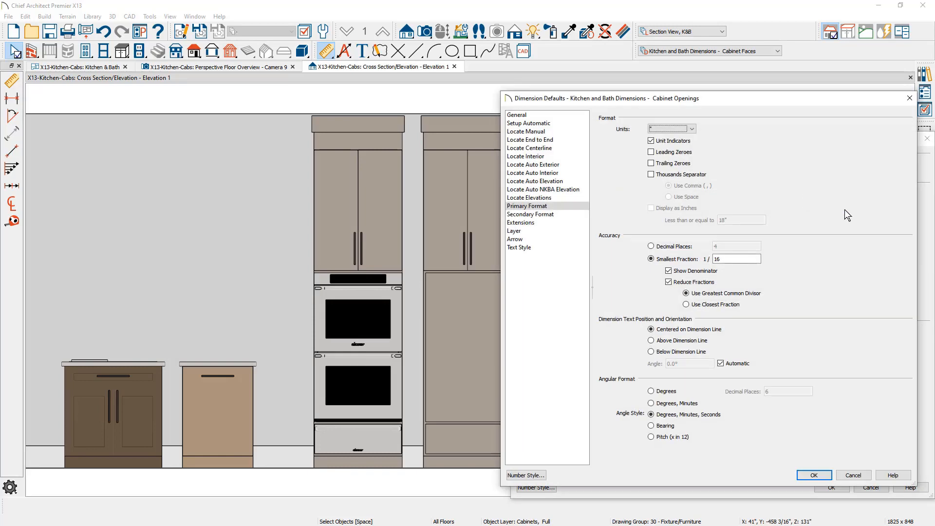
{"action": "left_click", "coordinate": [747, 257]}
{"action": "left_click", "coordinate": [539, 132]}
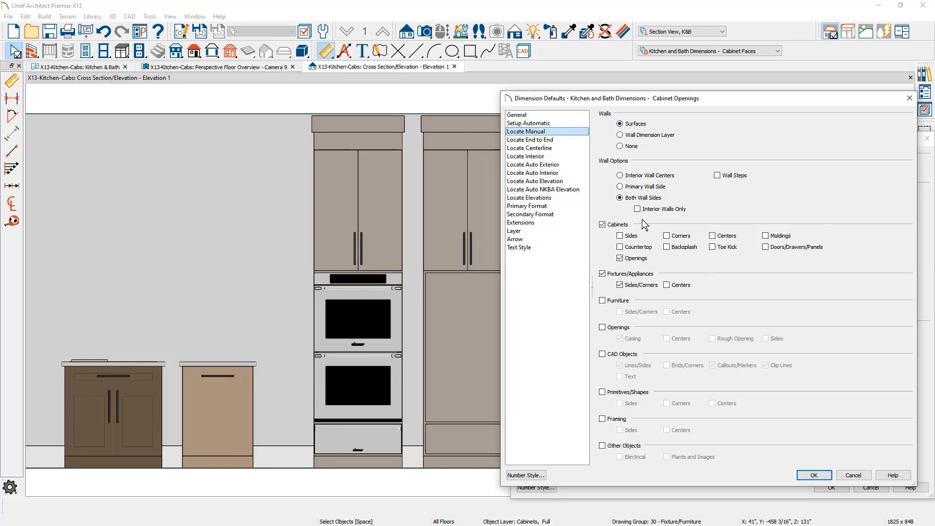
{"action": "left_click", "coordinate": [813, 475]}
{"action": "left_click", "coordinate": [831, 487]}
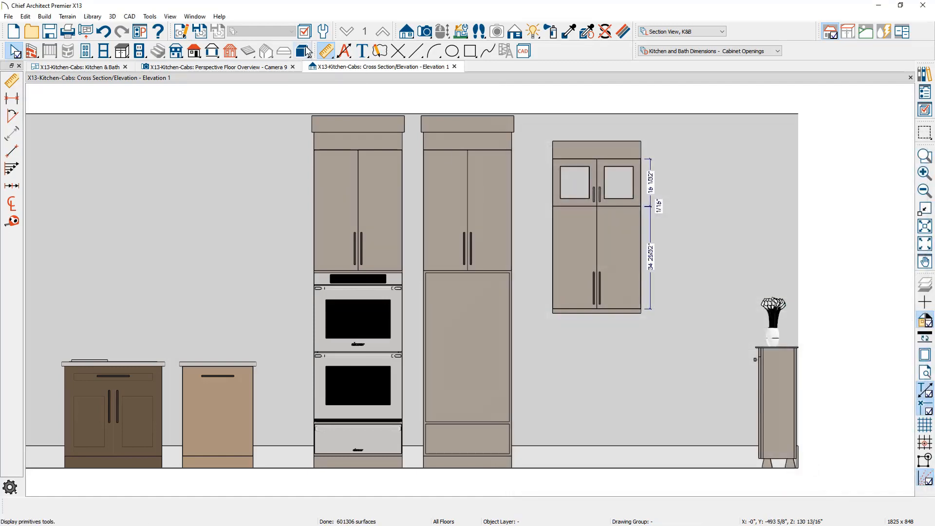
Dimension the copied full height cabinet's openings vertically and place the dimension line just outside the cabinet's right side.
{"action": "left_click", "coordinate": [327, 55]}
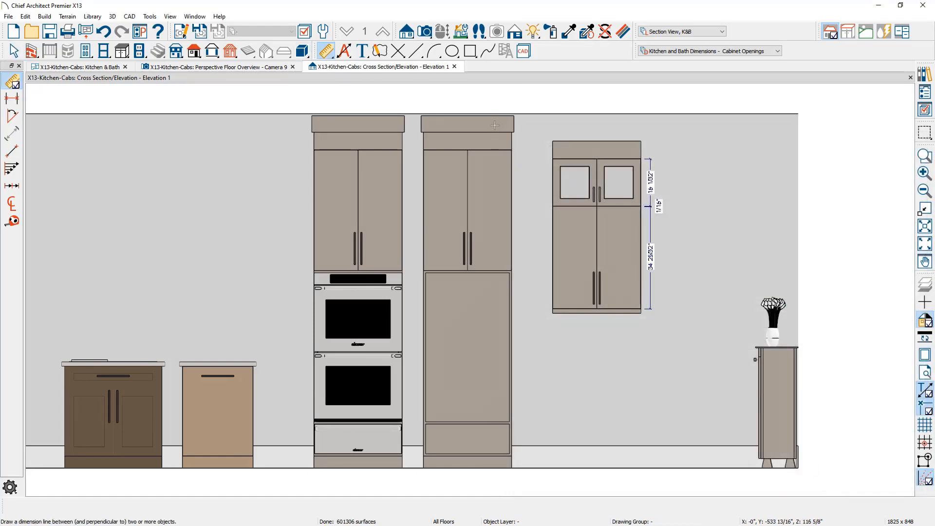
{"action": "mouse_move", "coordinate": [493, 114]}
{"action": "left_mouse_down"}
{"action": "mouse_move", "coordinate": [506, 253]}
{"action": "mouse_move", "coordinate": [498, 457]}
{"action": "left_mouse_up"}
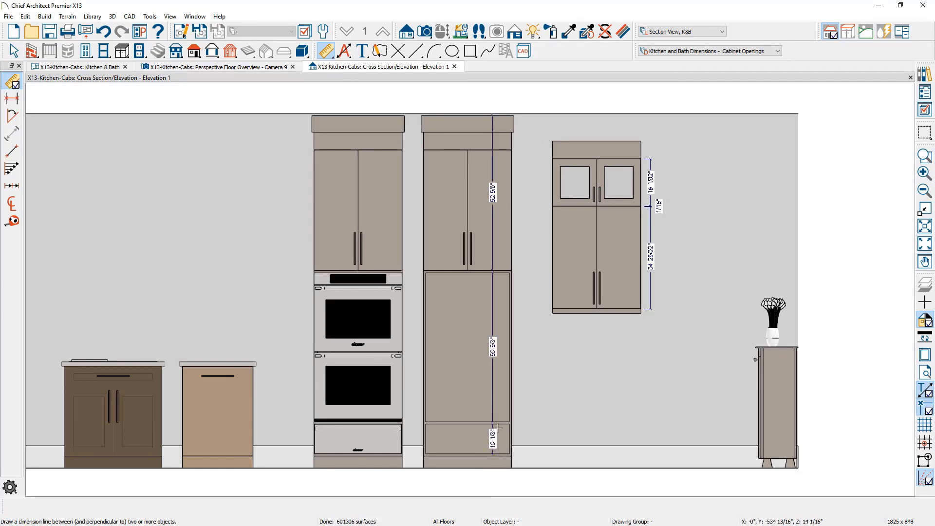
{"action": "left_click_drag", "start_coordinate": [493, 406], "coordinate": [534, 416]}
{"action": "key", "text": "Escape"}
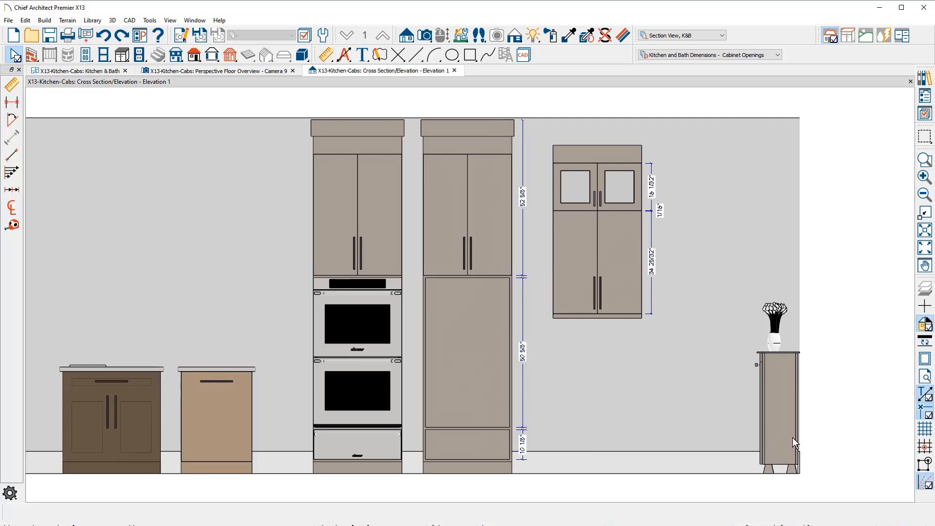
Place the library's Vanity, Surface Sink on the floor below the wall cabinet.
{"action": "left_click", "coordinate": [924, 78]}
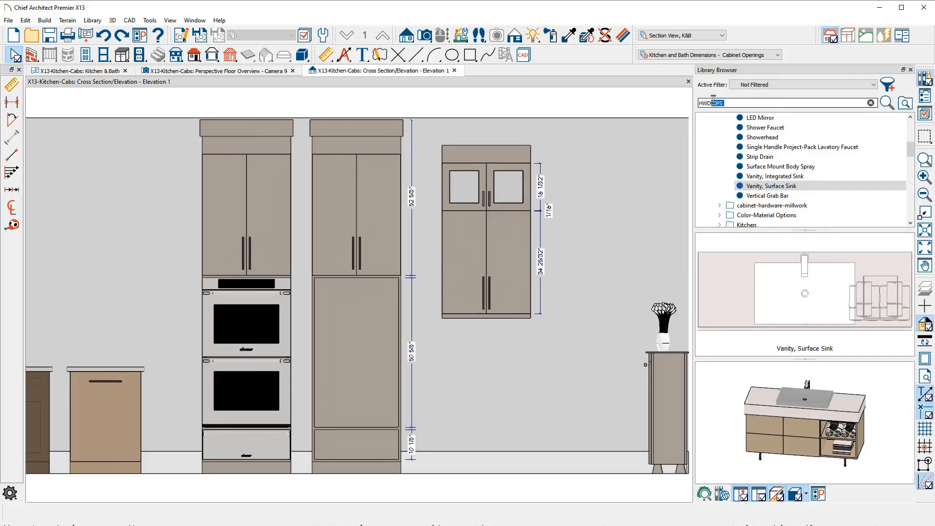
{"action": "left_click", "coordinate": [779, 186]}
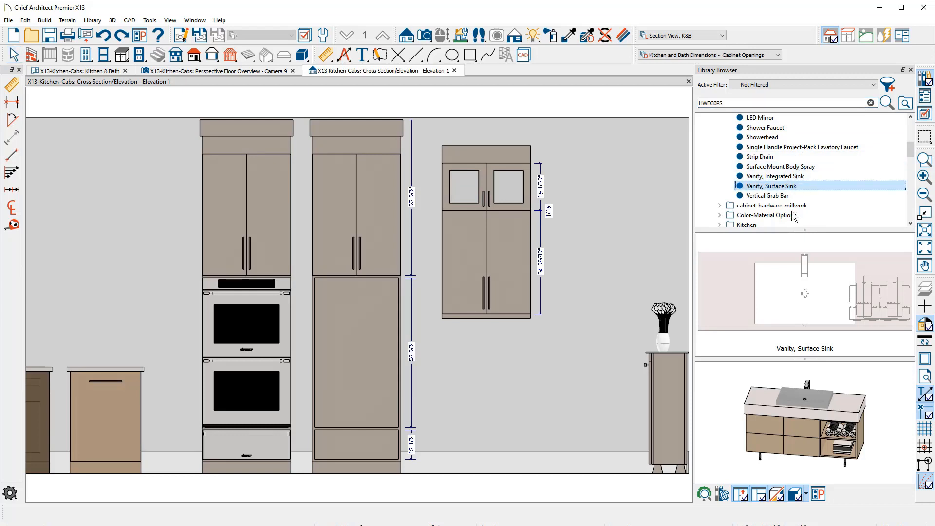
{"action": "left_click", "coordinate": [531, 440]}
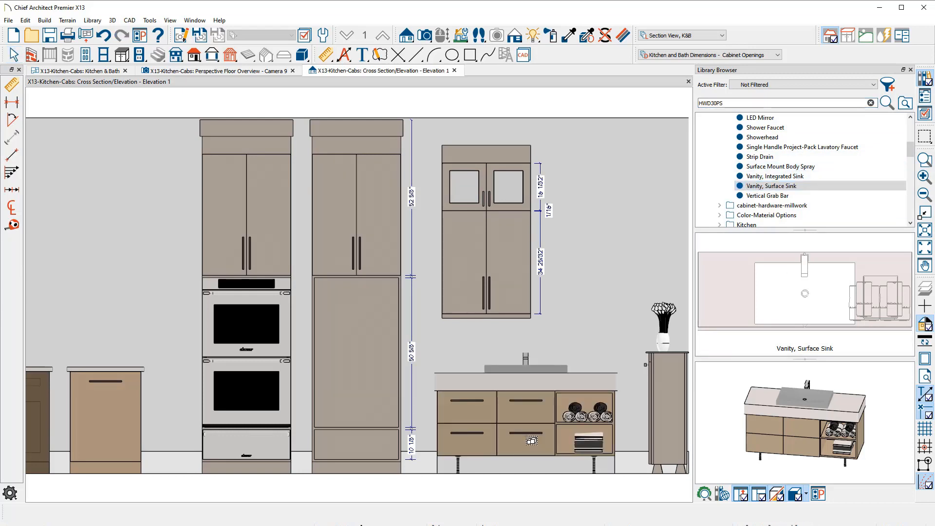
{"action": "key", "text": "Escape"}
Enable Do Not Cut Out Room Moldings for the vanity's architectural block.
{"action": "left_click", "coordinate": [463, 445]}
{"action": "double_click", "coordinate": [462, 445]}
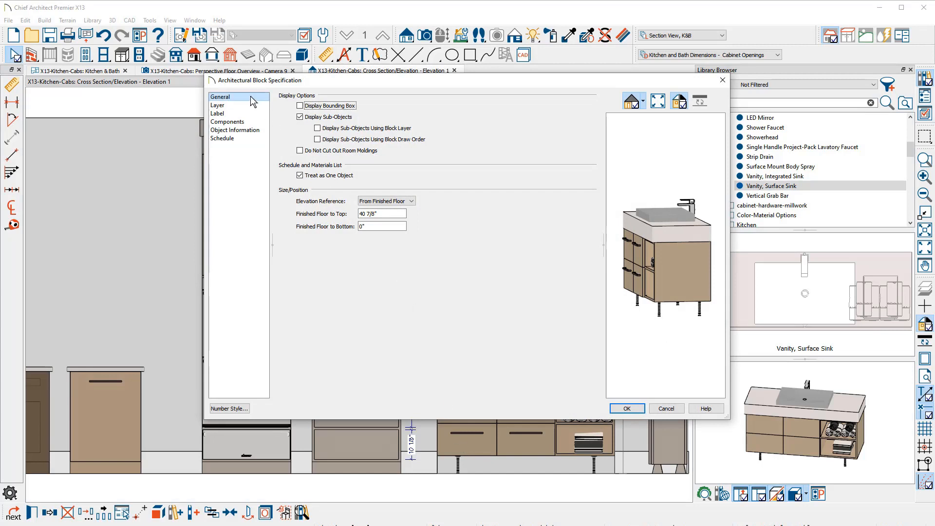
{"action": "left_click", "coordinate": [299, 152]}
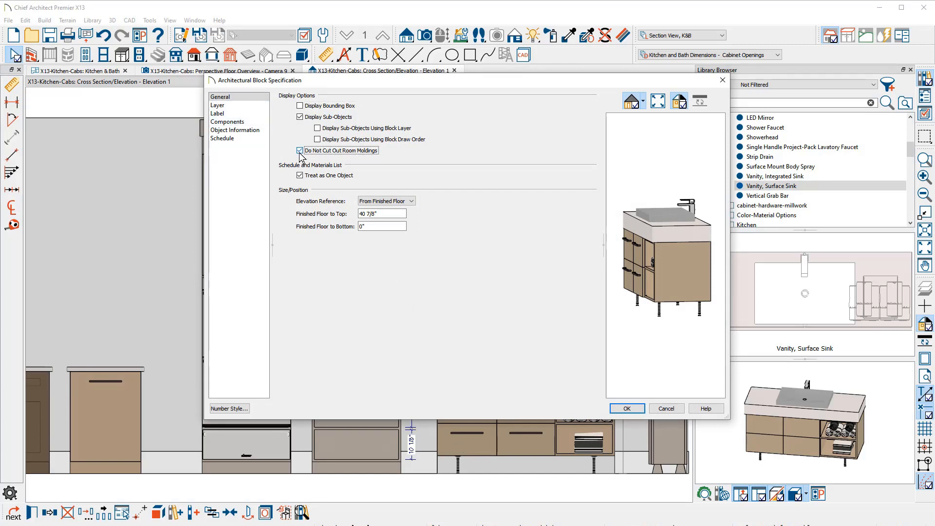
{"action": "left_click", "coordinate": [626, 409]}
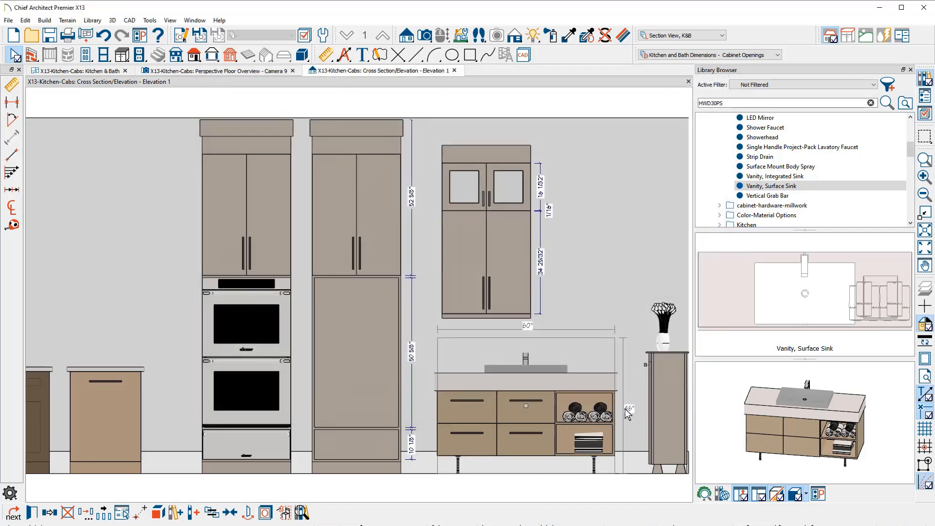
{"action": "key", "text": "Escape"}
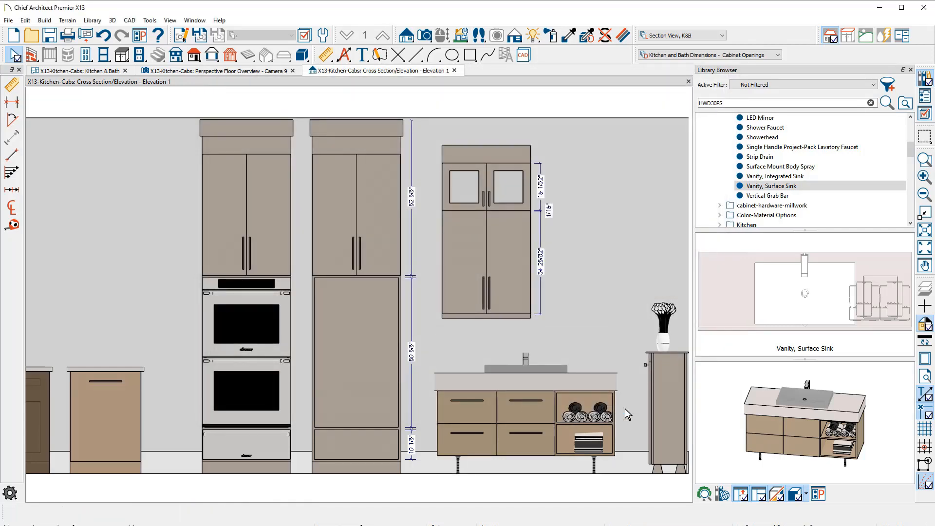
Select the base cabinet inside the vanity block and enable its Do Not Cut Out Room Moldings option.
{"action": "left_click", "coordinate": [539, 417]}
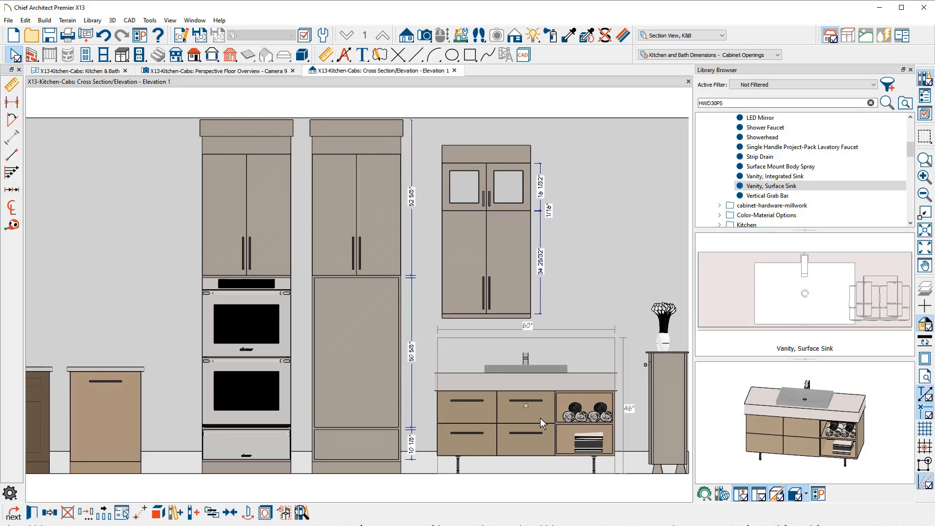
{"action": "left_click", "coordinate": [161, 513]}
{"action": "left_click", "coordinate": [511, 445]}
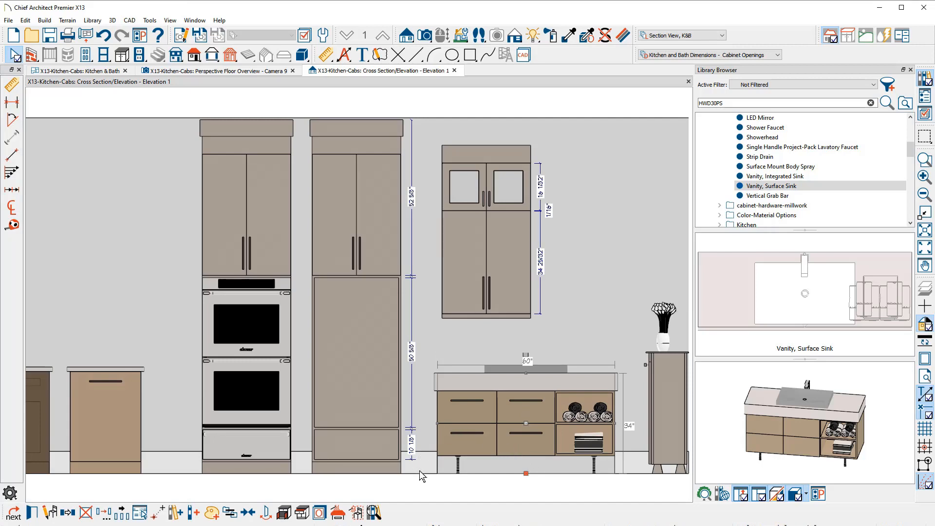
{"action": "key", "text": "ctrl+e"}
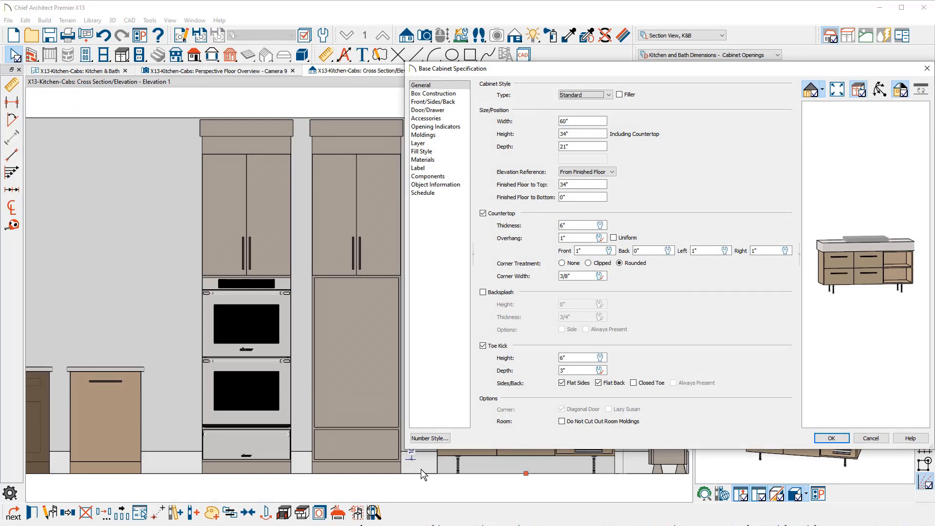
{"action": "left_click", "coordinate": [562, 421]}
{"action": "left_click", "coordinate": [827, 438]}
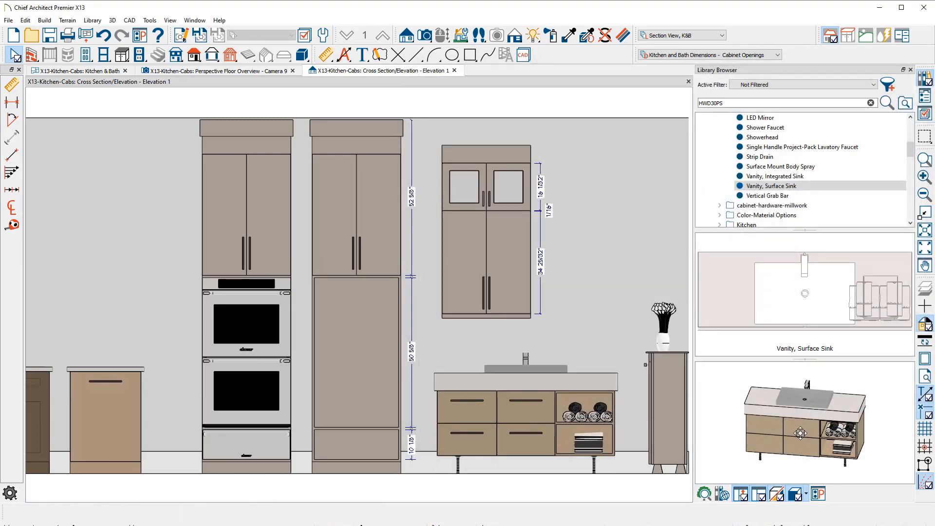
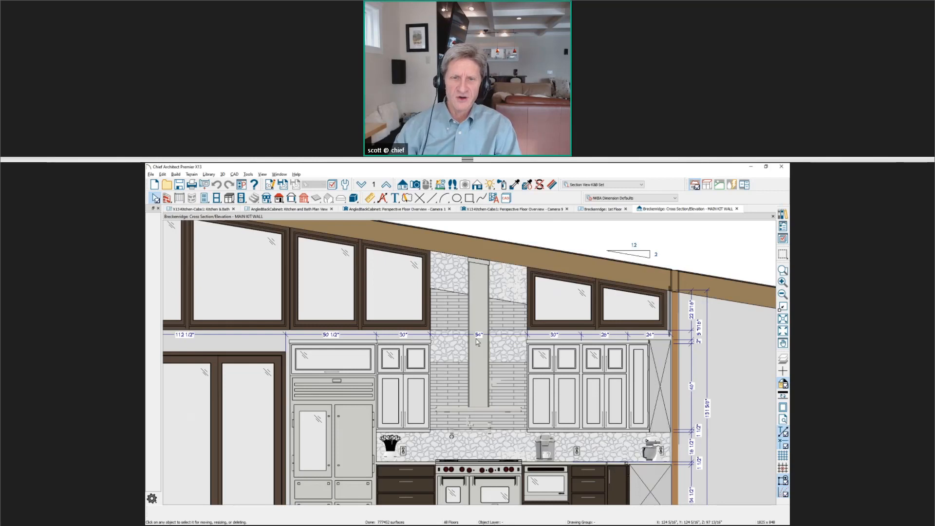
Shorten the flat hood from its top in the main kitchen wall elevation, without regenerating its 2D plan view symbol.
{"action": "left_click", "coordinate": [478, 313]}
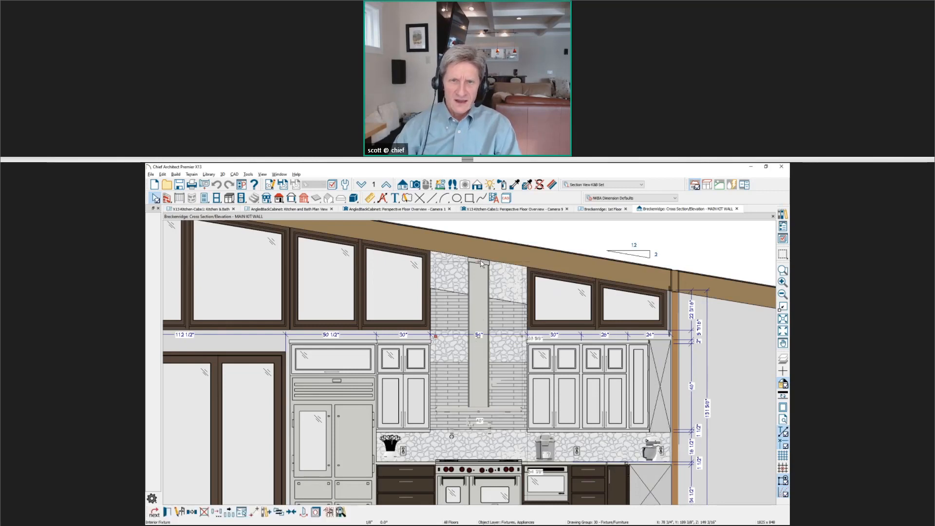
{"action": "left_click", "coordinate": [477, 303]}
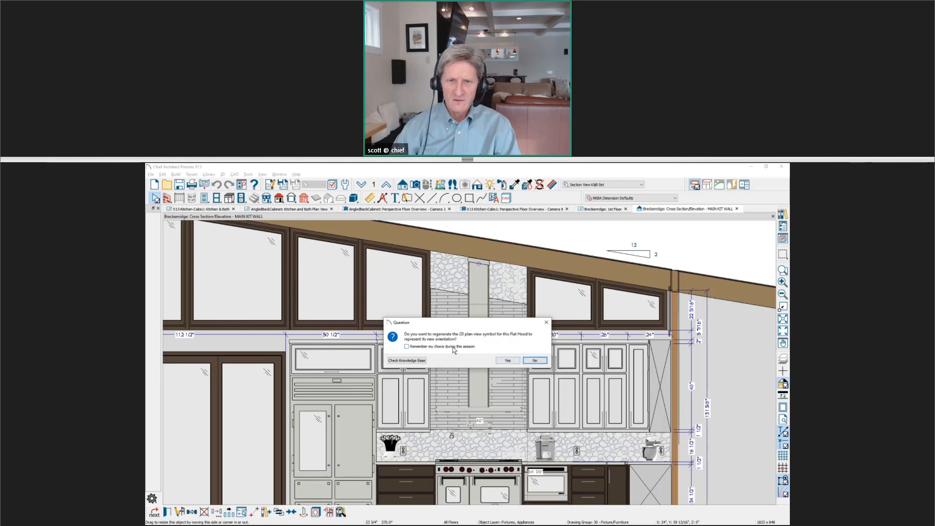
{"action": "left_click", "coordinate": [535, 361]}
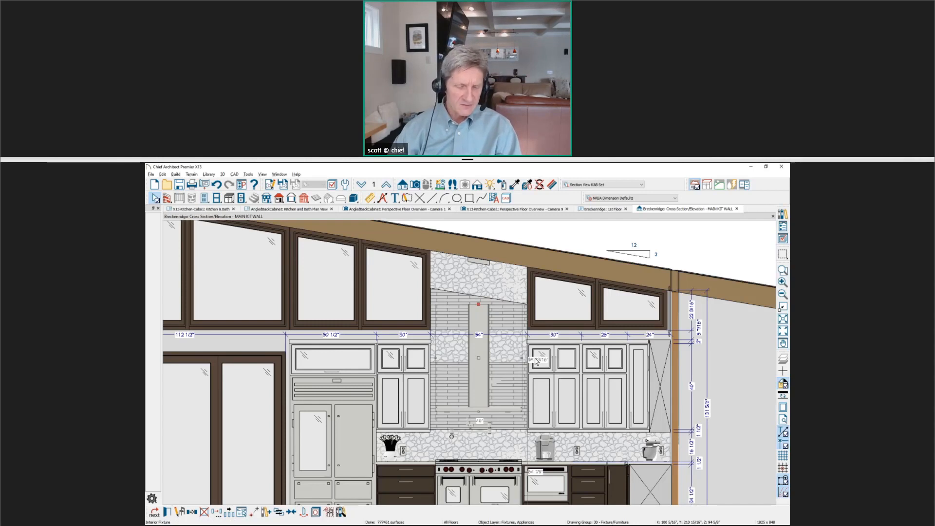
{"action": "key", "text": "Escape"}
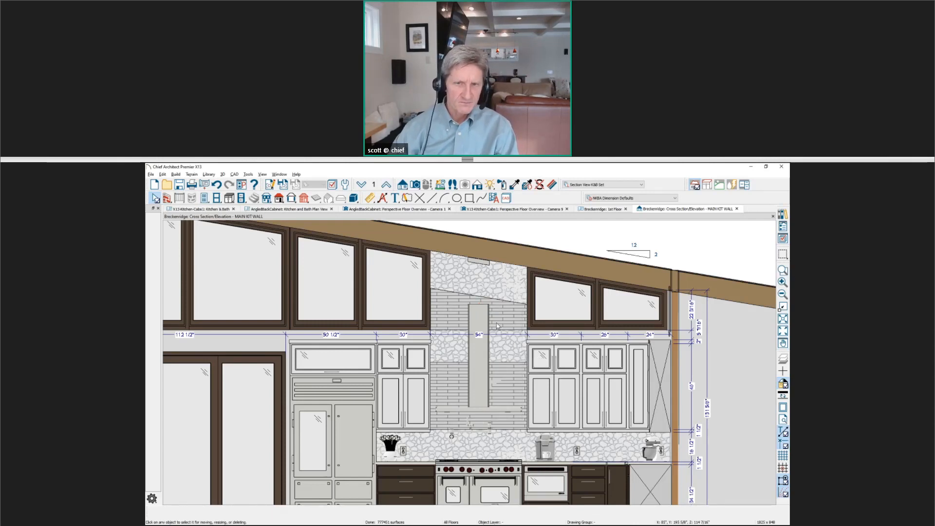
Open the symbol specification of the flat hood above the range and display its sizing settings with the stretch planes.
{"action": "left_click", "coordinate": [485, 373]}
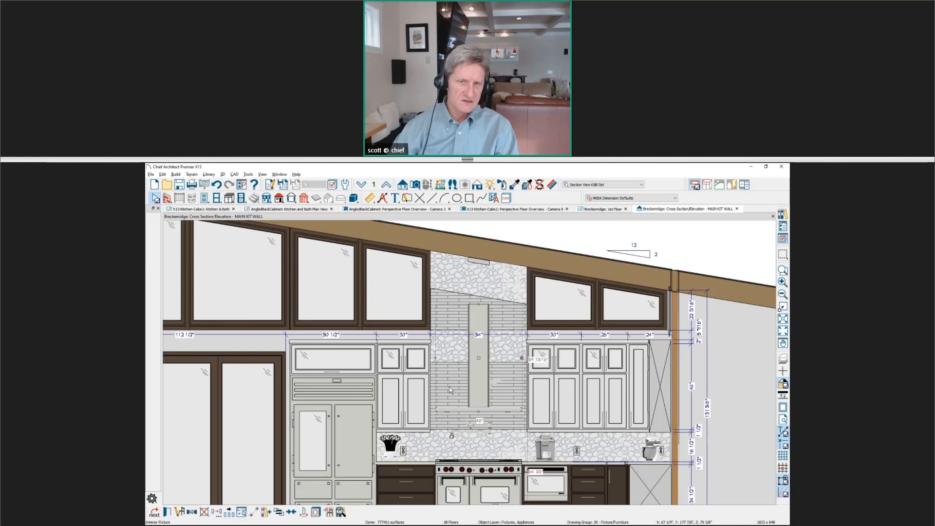
{"action": "left_click", "coordinate": [176, 512]}
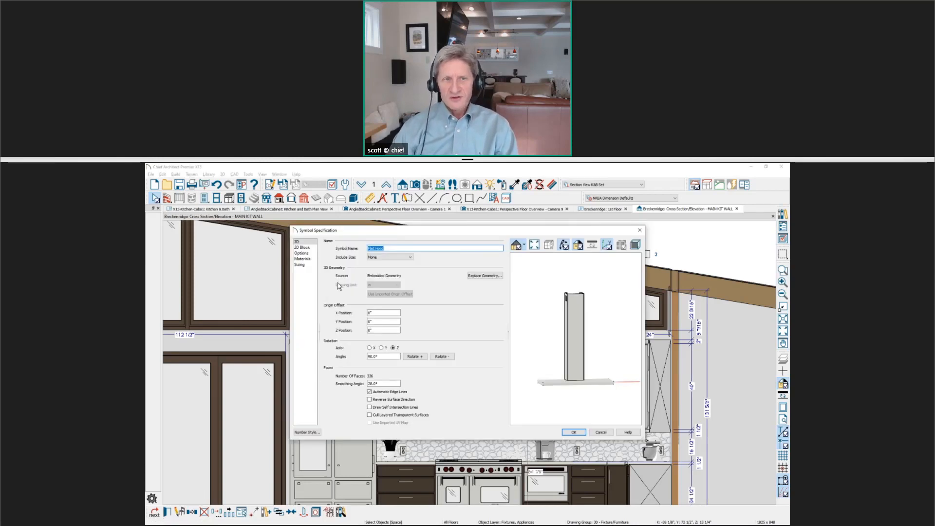
{"action": "left_click", "coordinate": [301, 253]}
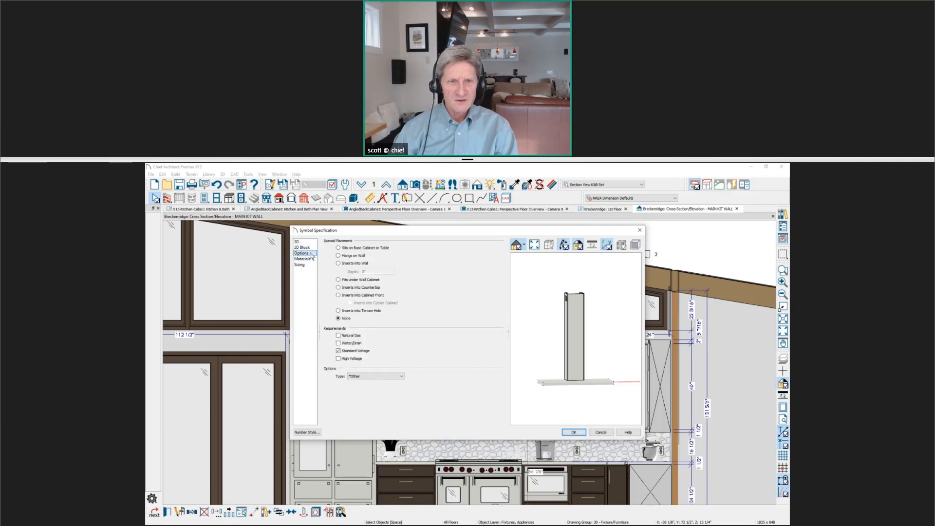
{"action": "left_click", "coordinate": [308, 242]}
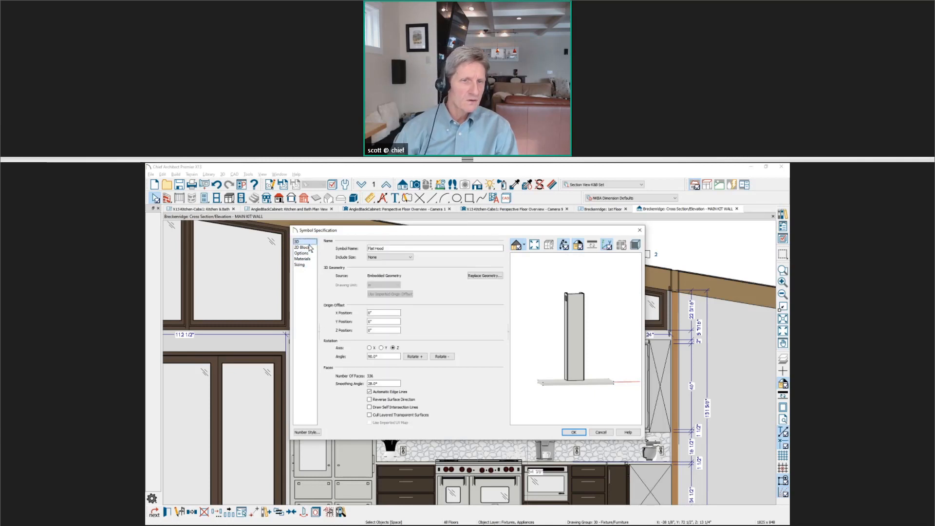
{"action": "left_click", "coordinate": [303, 253]}
{"action": "left_click", "coordinate": [306, 265]}
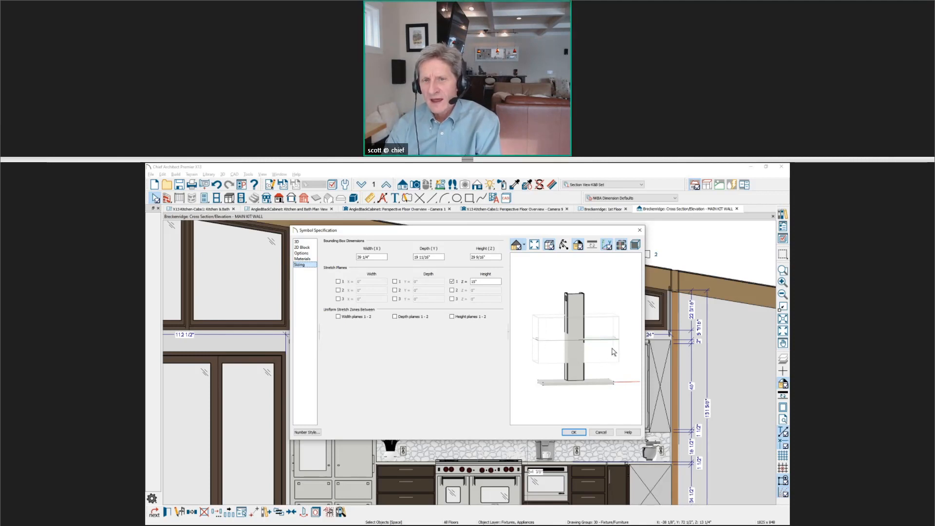
Examine the height stretch plane on the hood's 3D preview from several angles, keeping the specification dialog clear of the elevation.
{"action": "left_click", "coordinate": [472, 282]}
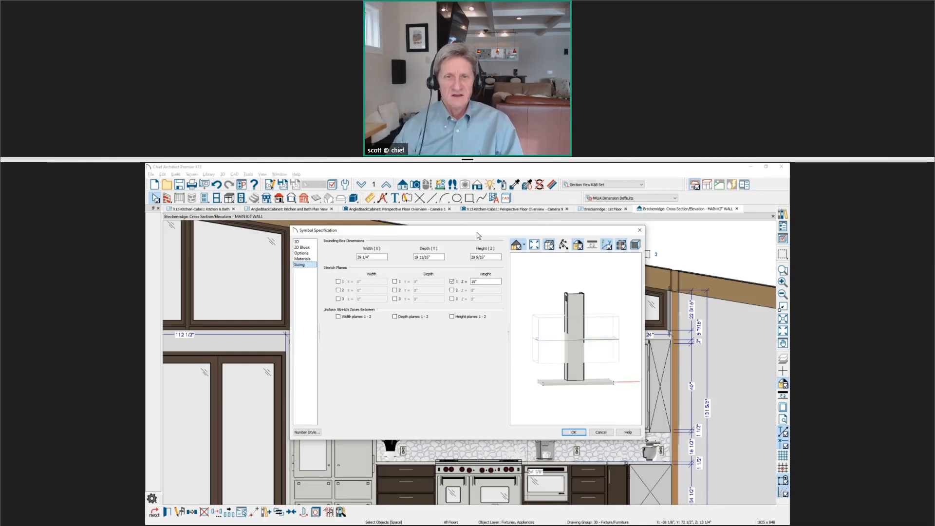
{"action": "left_click_drag", "start_coordinate": [479, 235], "coordinate": [300, 244]}
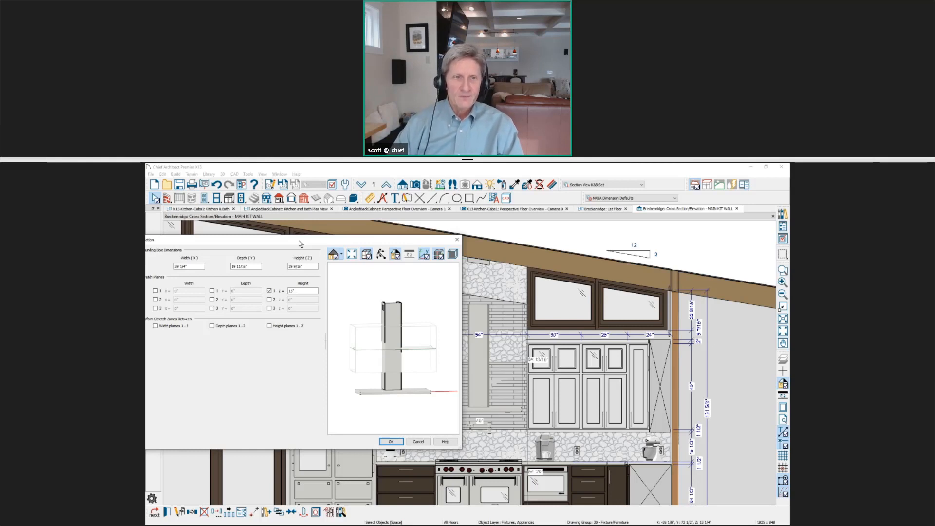
{"action": "left_click_drag", "start_coordinate": [301, 244], "coordinate": [380, 234]}
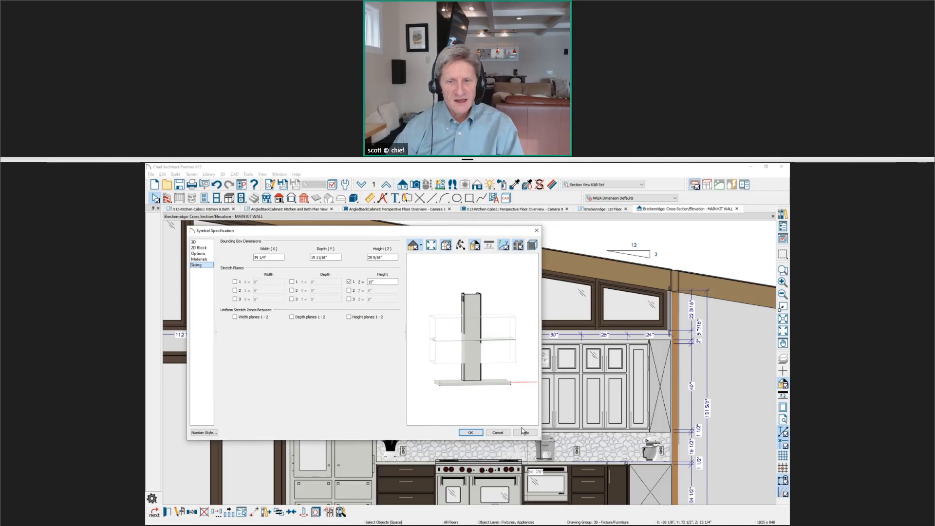
{"action": "left_click", "coordinate": [460, 245]}
{"action": "left_click_drag", "start_coordinate": [500, 319], "coordinate": [530, 346]}
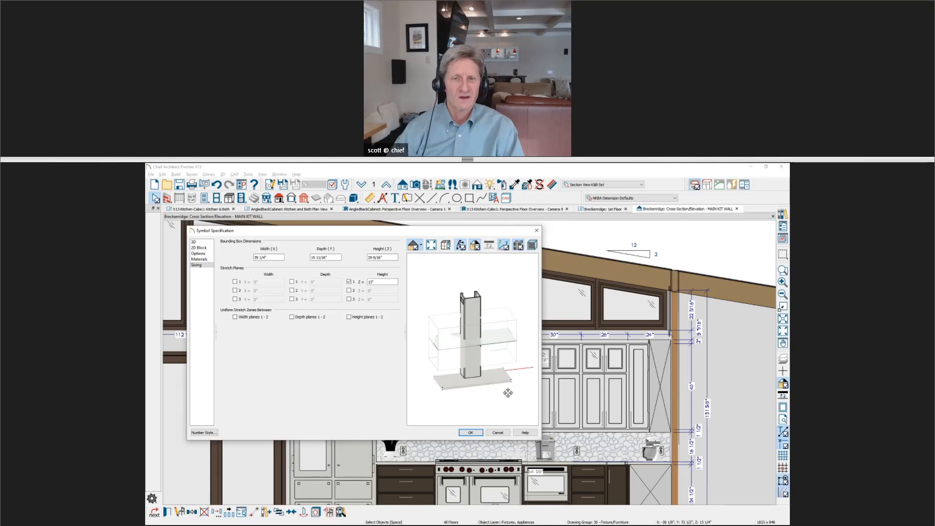
{"action": "mouse_move", "coordinate": [494, 392]}
{"action": "left_mouse_down"}
{"action": "mouse_move", "coordinate": [497, 382]}
{"action": "mouse_move", "coordinate": [481, 387]}
{"action": "left_mouse_up"}
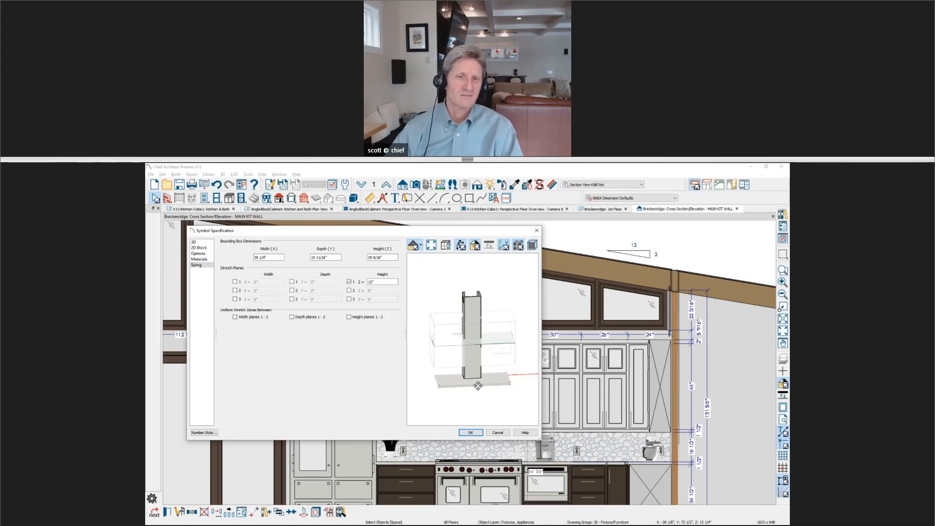
Switch the hood's first height stretch plane off and on twice to compare the preview with and without it.
{"action": "left_click", "coordinate": [348, 282]}
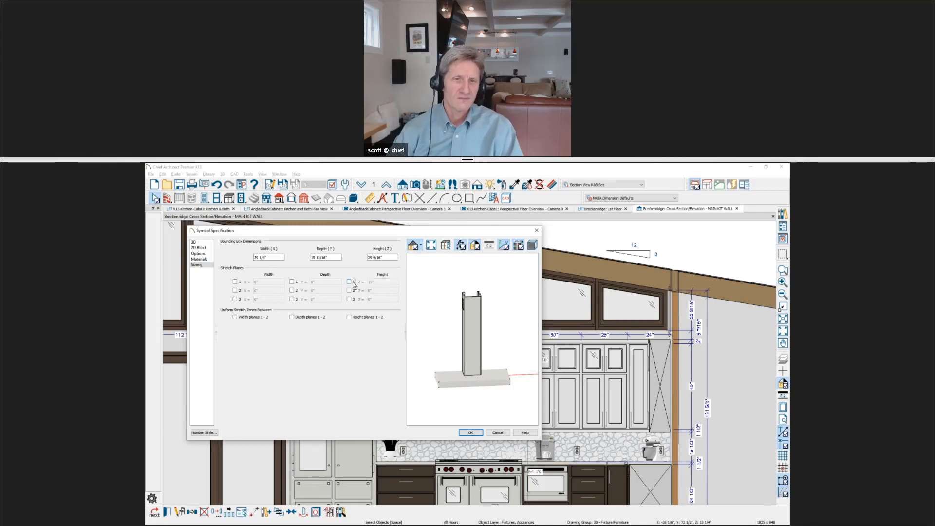
{"action": "left_click", "coordinate": [349, 281]}
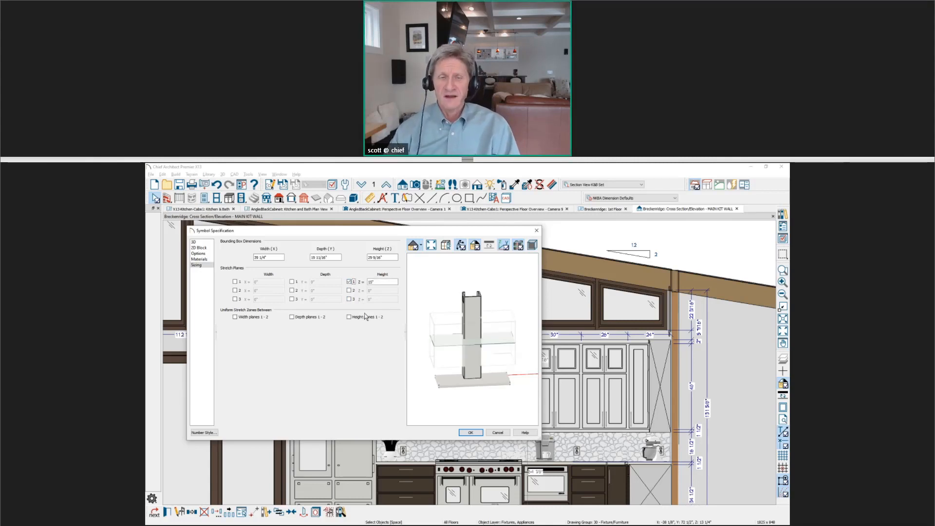
{"action": "left_click", "coordinate": [349, 282]}
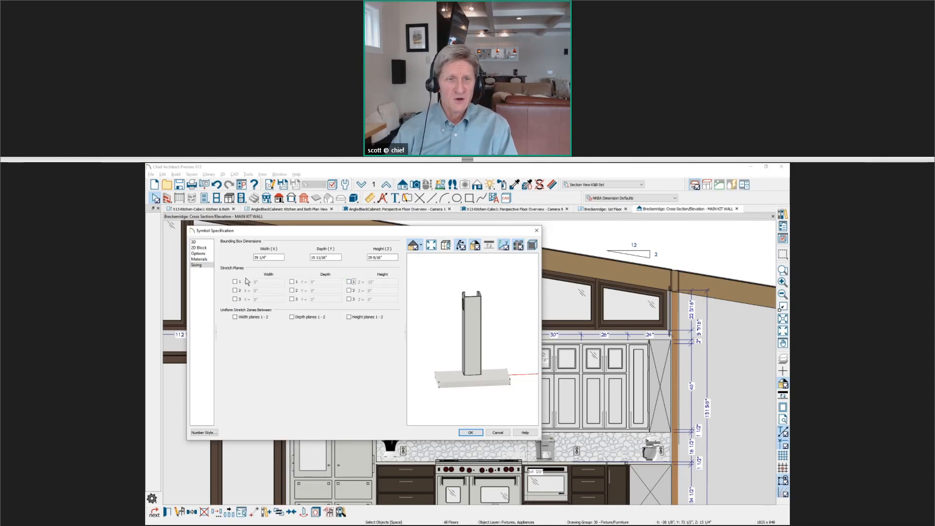
{"action": "left_click", "coordinate": [350, 282]}
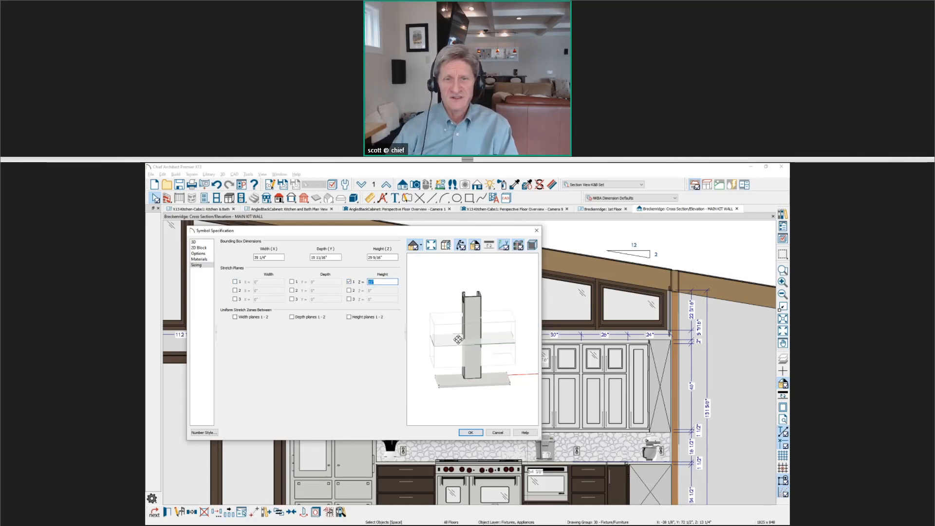
{"action": "left_click_drag", "start_coordinate": [425, 335], "coordinate": [440, 334]}
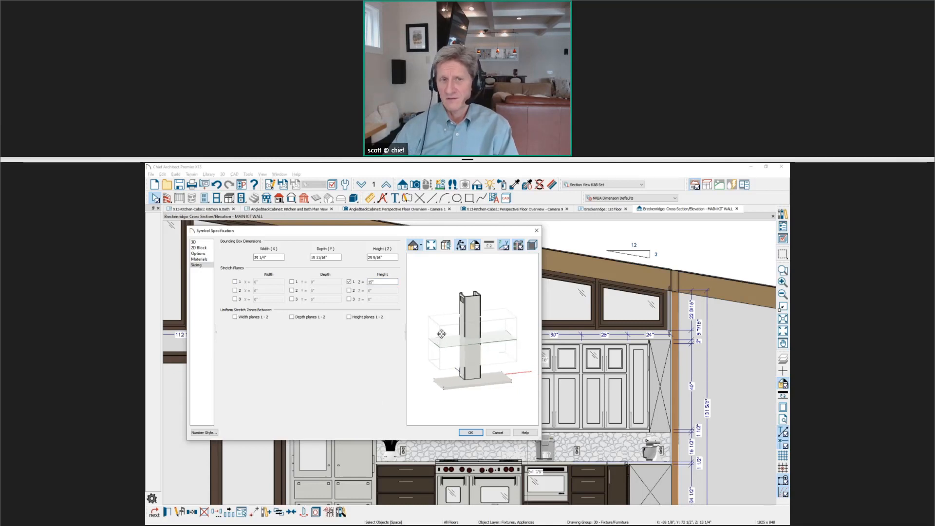
Recheck the hood symbol's height stretch plane value and switch to the cabinet questions image in Windows Photo Viewer.
{"action": "left_click", "coordinate": [537, 231]}
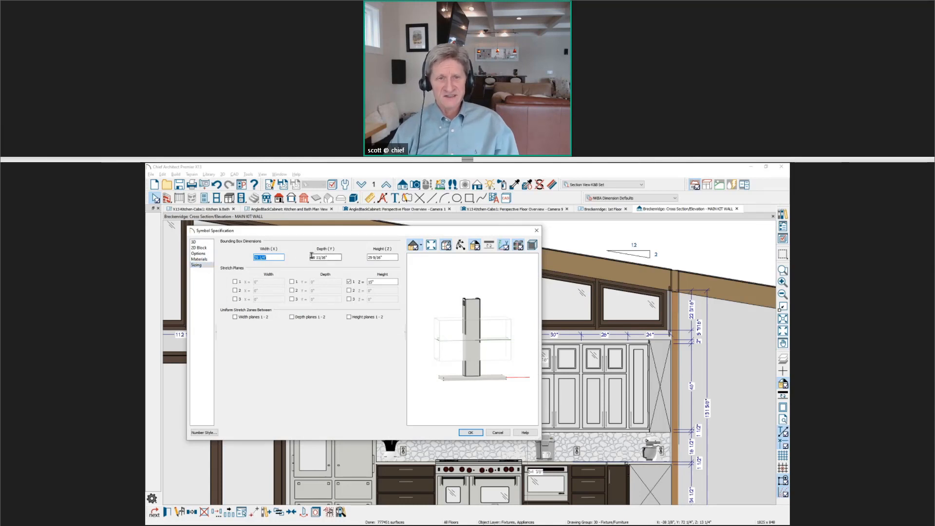
{"action": "left_click", "coordinate": [386, 283]}
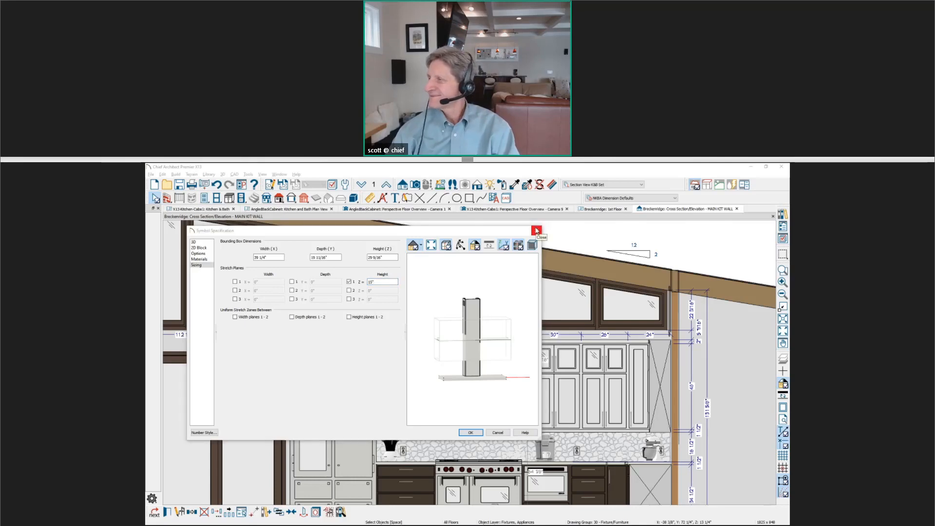
{"action": "key", "text": "alt+Tab"}
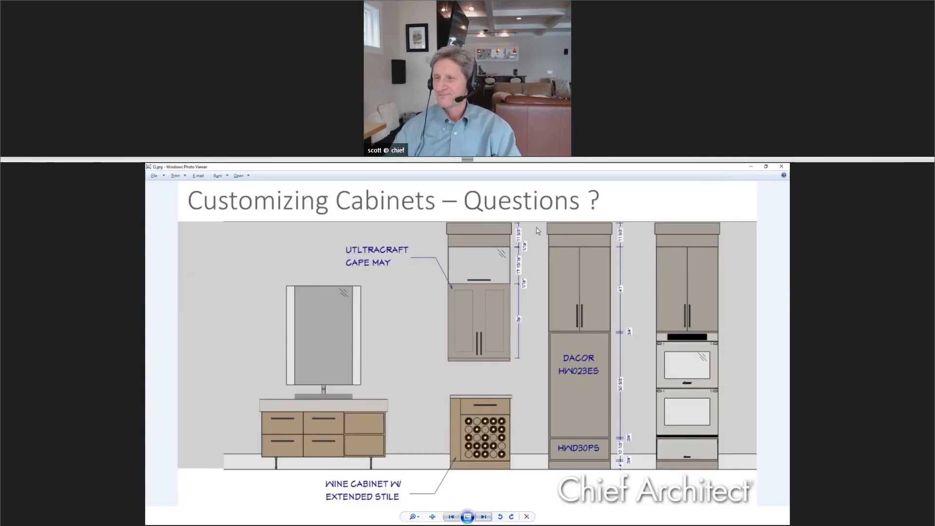
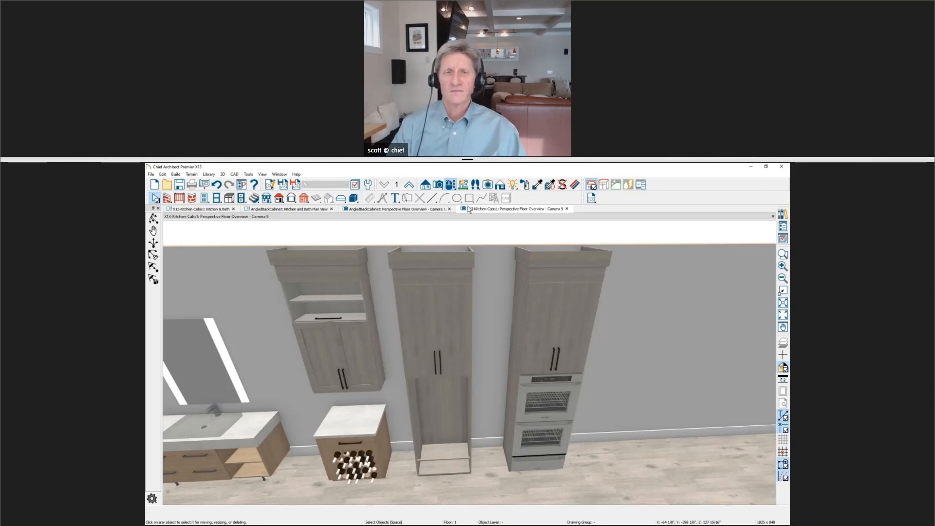
Render the perspective floor overview of the kitchen cabinets in Chief Architect with the Vector View technique.
{"action": "left_click", "coordinate": [500, 185]}
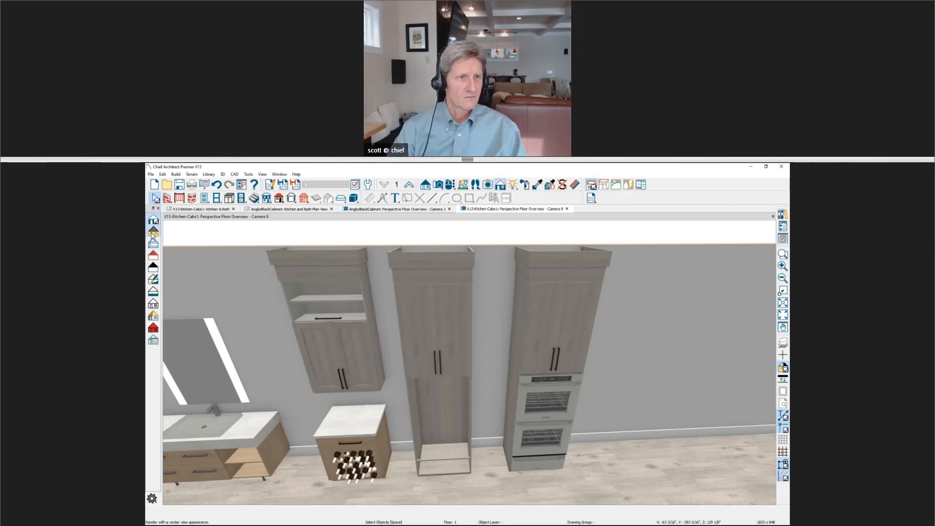
{"action": "left_click", "coordinate": [153, 232]}
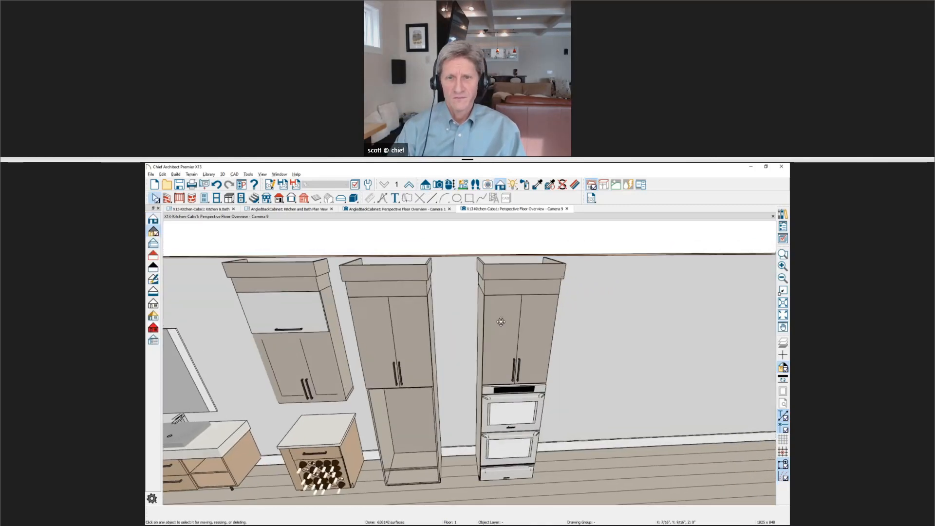
Examine the upper doors, crown and side panels of the tall cabinets in the perspective overview.
{"action": "scroll", "coordinate": [458, 323], "scroll_direction": "up", "scroll_amount": 5}
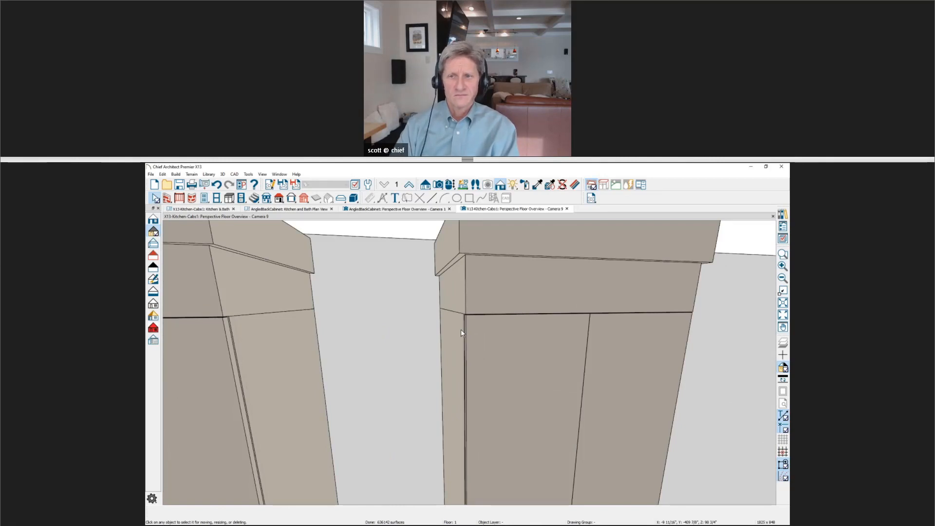
{"action": "scroll", "coordinate": [507, 372], "scroll_direction": "down", "scroll_amount": 5}
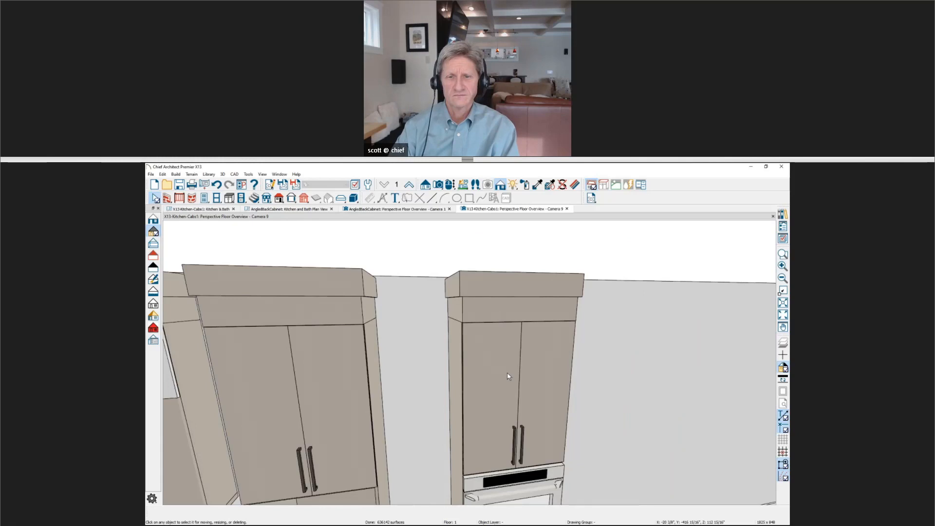
{"action": "middle_click_drag", "start_coordinate": [506, 372], "coordinate": [579, 278]}
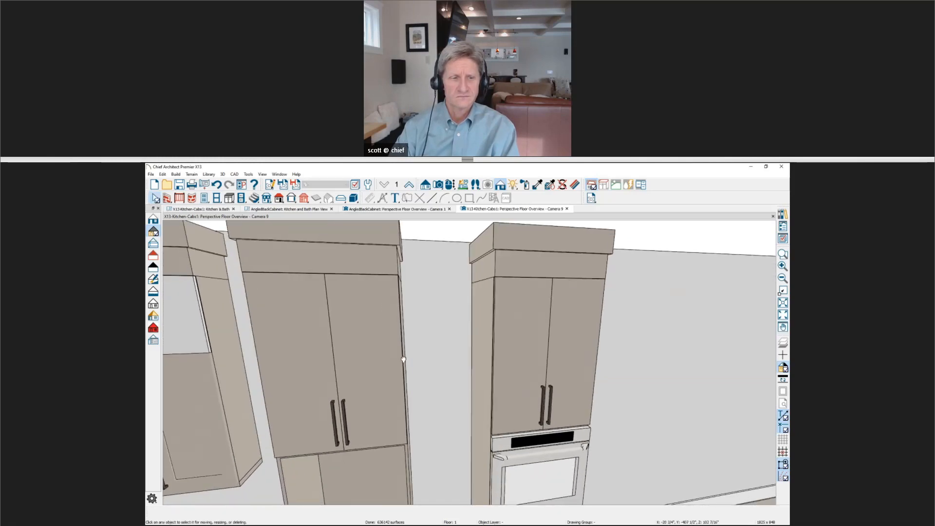
{"action": "scroll", "coordinate": [403, 359], "scroll_direction": "up", "scroll_amount": 5}
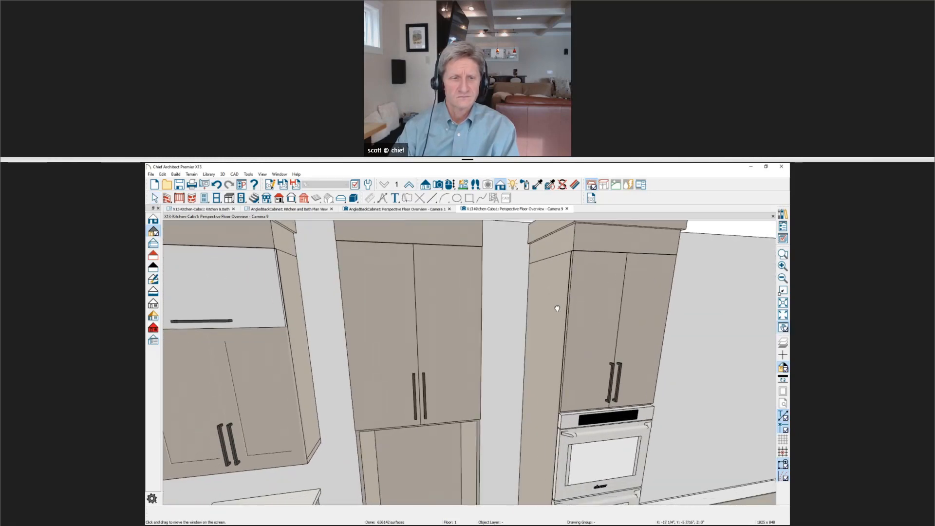
{"action": "scroll", "coordinate": [301, 459], "scroll_direction": "up", "scroll_amount": 1}
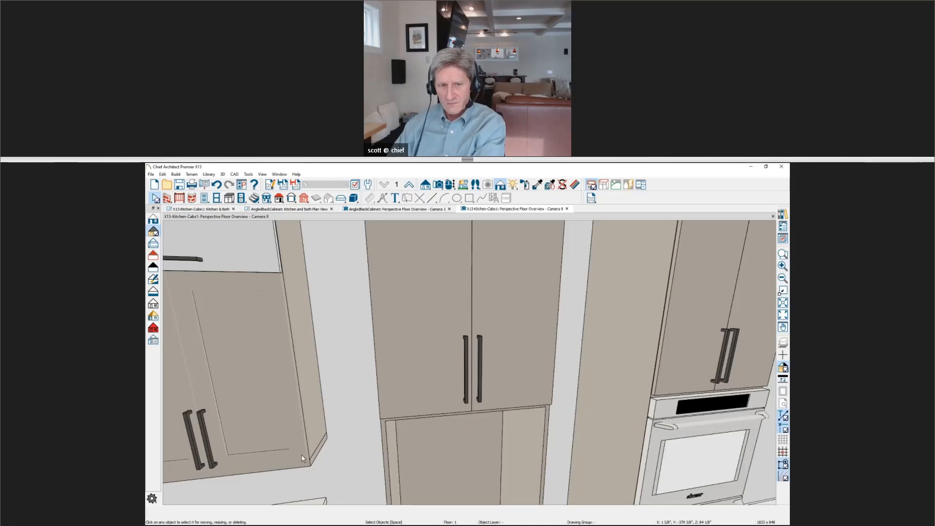
{"action": "scroll", "coordinate": [324, 436], "scroll_direction": "down", "scroll_amount": 3}
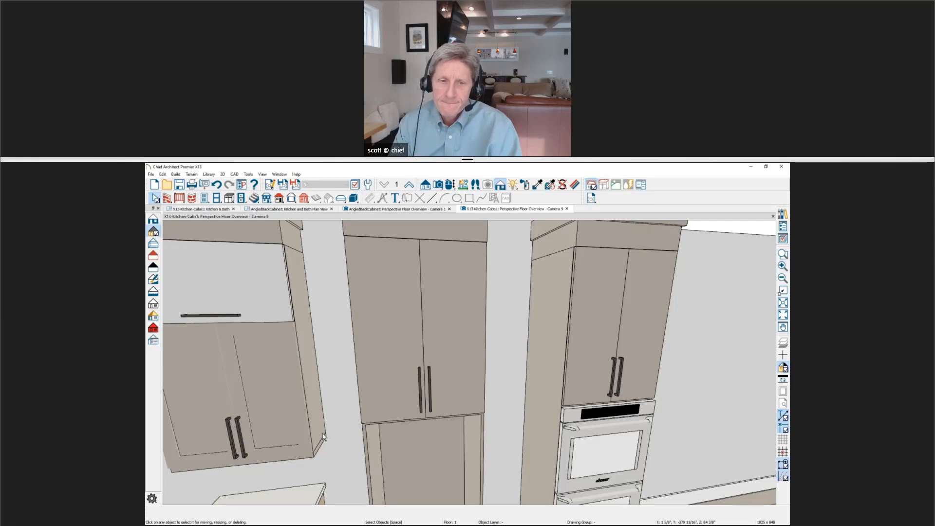
{"action": "middle_click_drag", "start_coordinate": [472, 318], "coordinate": [375, 264]}
{"action": "scroll", "coordinate": [510, 407], "scroll_direction": "down", "scroll_amount": 1}
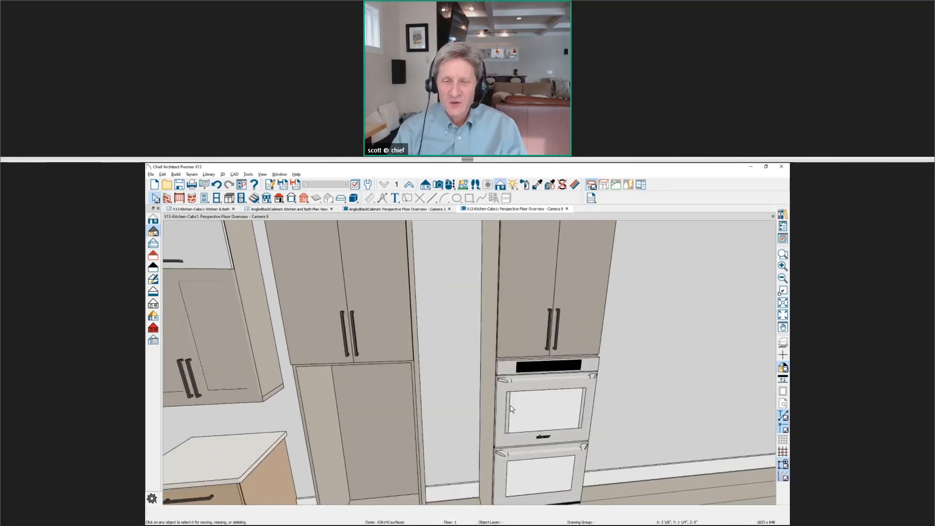
Examine the double-oven cabinet from the front and side, focusing on how its warming drawer fits into the base.
{"action": "left_click_drag", "start_coordinate": [510, 408], "coordinate": [313, 329]}
{"action": "middle_click_drag", "start_coordinate": [313, 330], "coordinate": [261, 279]}
{"action": "scroll", "coordinate": [439, 327], "scroll_direction": "up", "scroll_amount": 1}
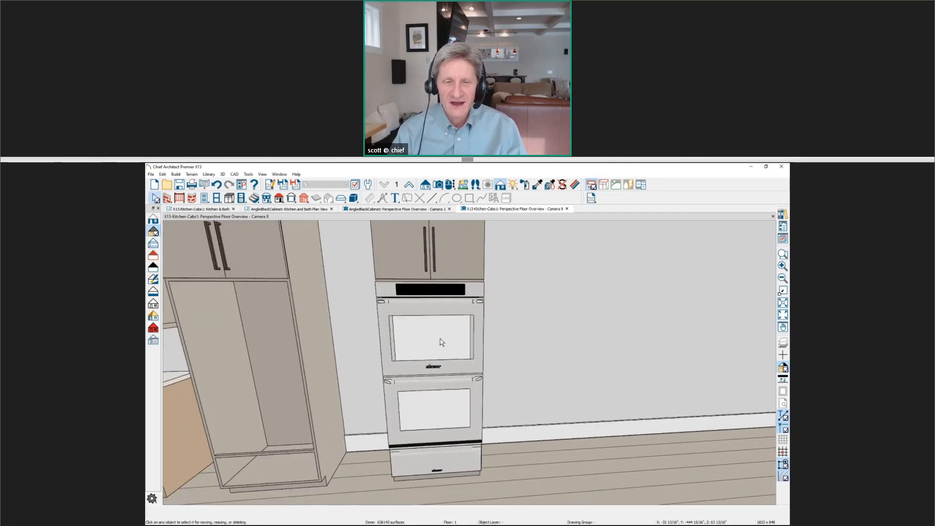
{"action": "left_click_drag", "start_coordinate": [441, 338], "coordinate": [475, 380]}
{"action": "middle_click_drag", "start_coordinate": [475, 381], "coordinate": [466, 377]}
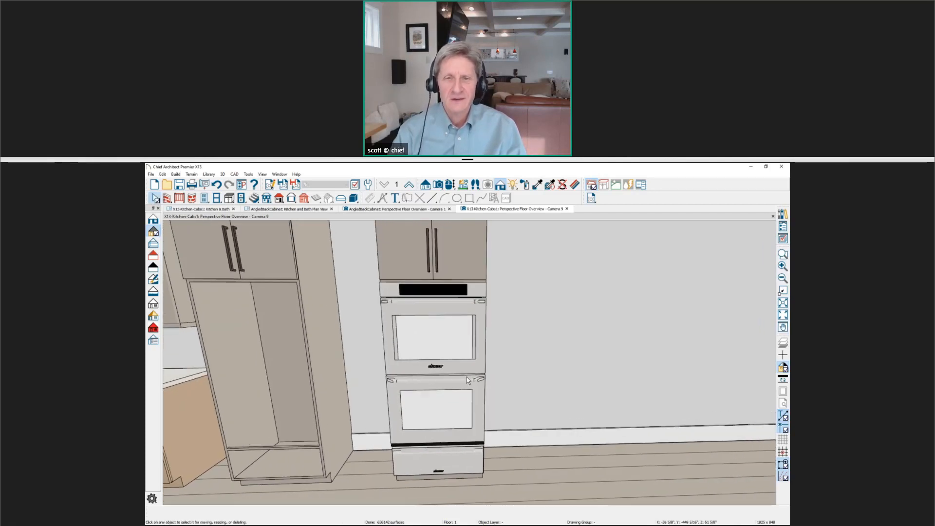
{"action": "middle_click_drag", "start_coordinate": [564, 428], "coordinate": [547, 420]}
{"action": "left_click_drag", "start_coordinate": [535, 414], "coordinate": [482, 427]}
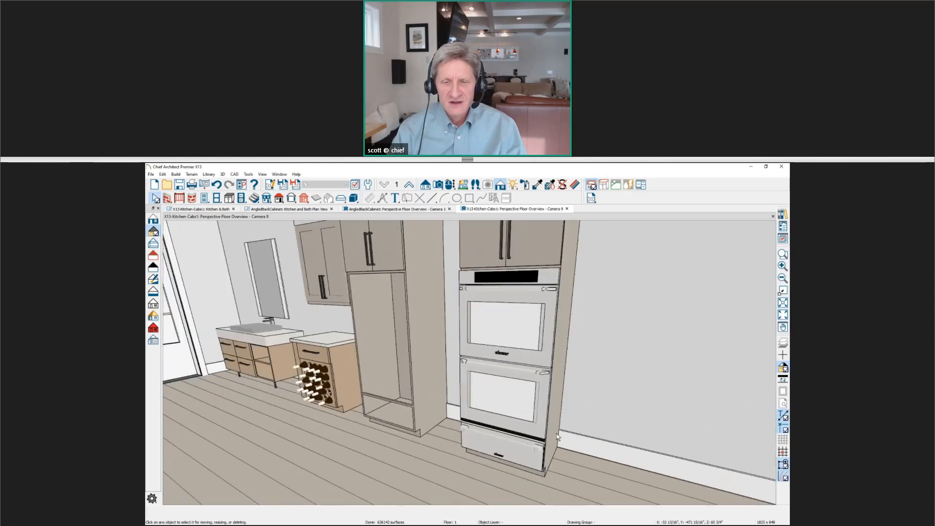
{"action": "left_click_drag", "start_coordinate": [558, 437], "coordinate": [474, 407]}
{"action": "scroll", "coordinate": [488, 416], "scroll_direction": "up", "scroll_amount": 3}
{"action": "middle_click_drag", "start_coordinate": [473, 407], "coordinate": [363, 306]}
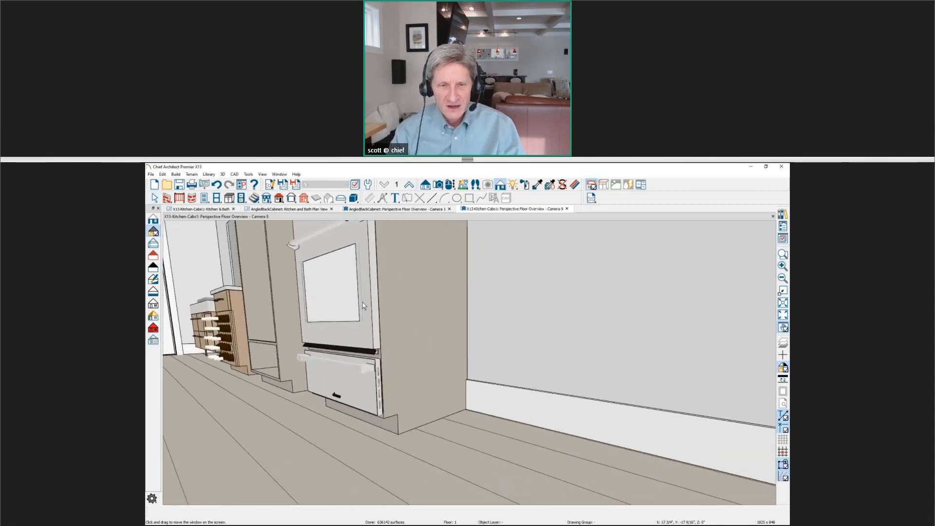
{"action": "scroll", "coordinate": [370, 331], "scroll_direction": "up", "scroll_amount": 5}
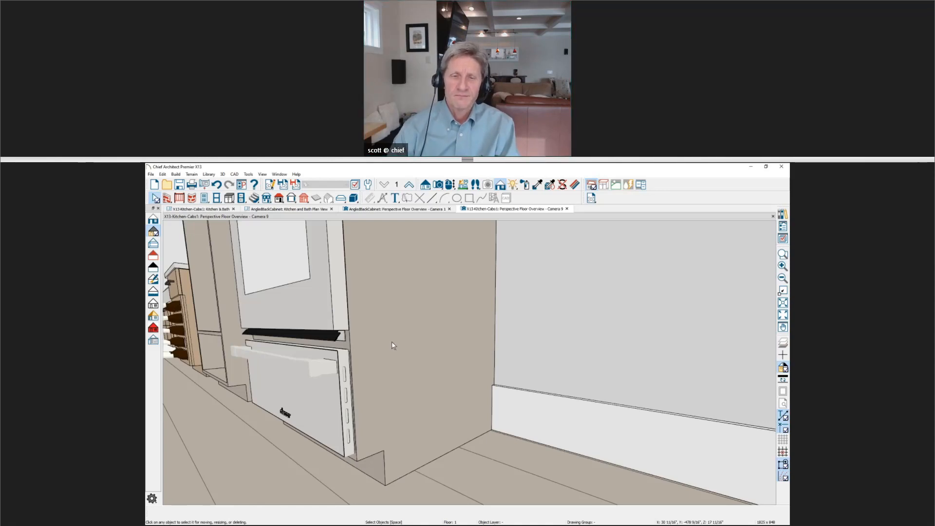
{"action": "middle_click_drag", "start_coordinate": [394, 346], "coordinate": [417, 364]}
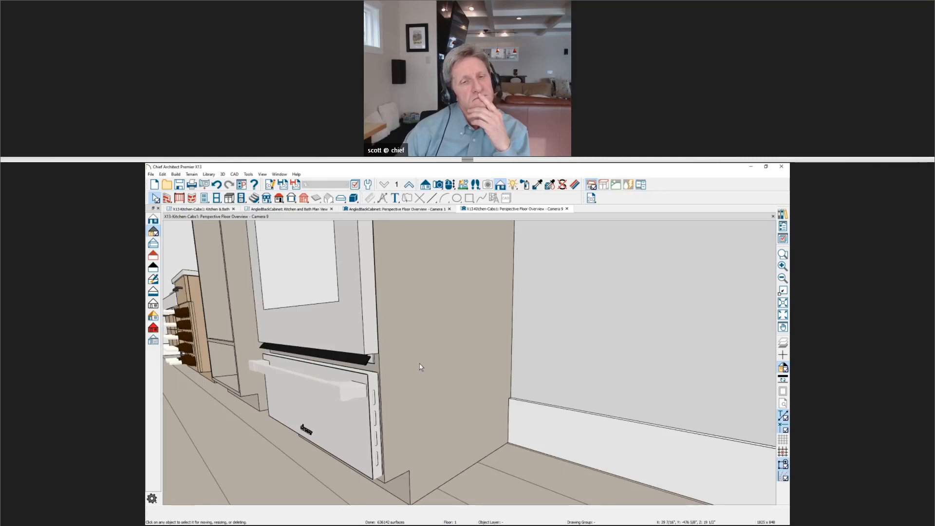
{"action": "scroll", "coordinate": [421, 367], "scroll_direction": "down", "scroll_amount": 1}
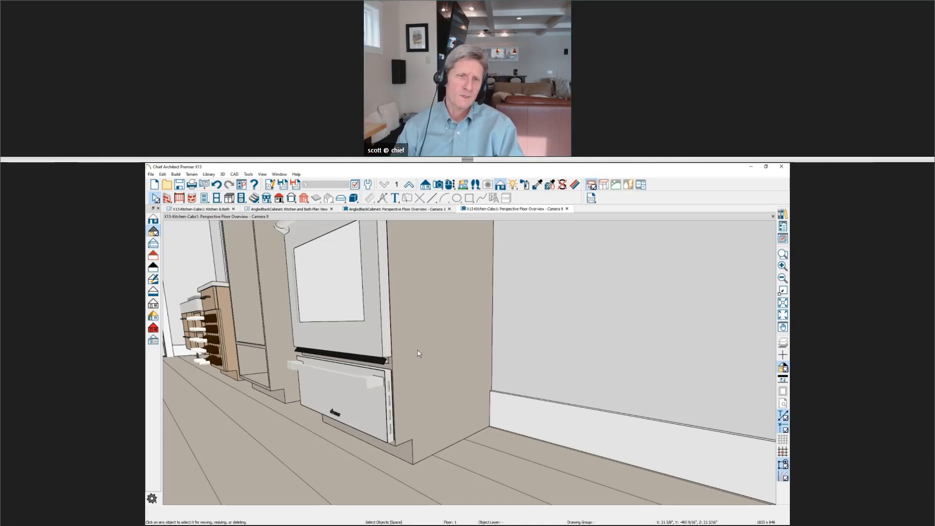
{"action": "middle_click_drag", "start_coordinate": [451, 347], "coordinate": [475, 424]}
Search the library for HWD30PS and locate the HWD30PS Heritage 30" Pro Warming Drawers item in its catalog.
{"action": "left_click", "coordinate": [380, 427]}
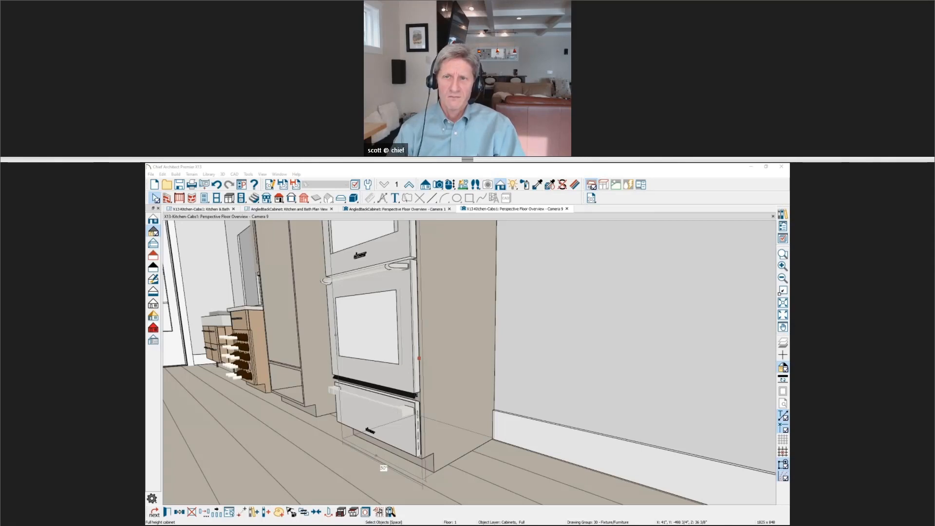
{"action": "left_click", "coordinate": [782, 214]}
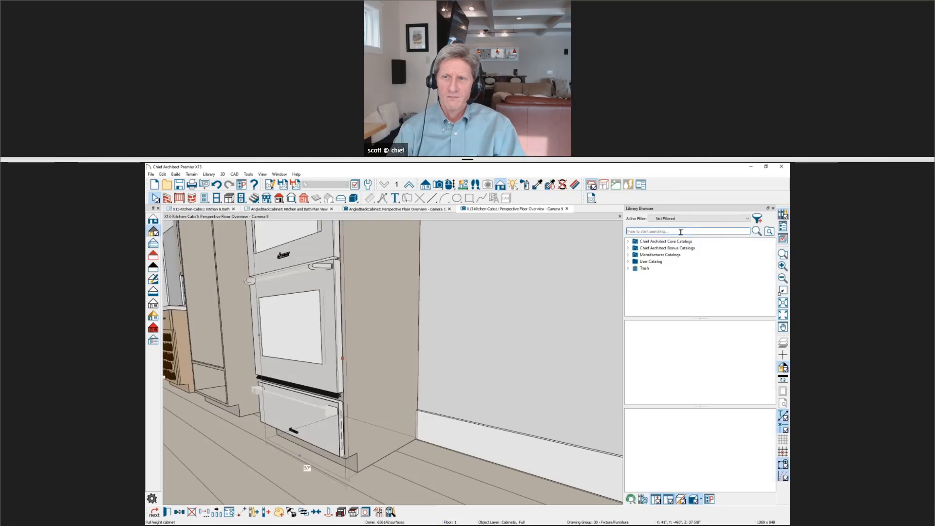
{"action": "type", "text": "HWD30PS"}
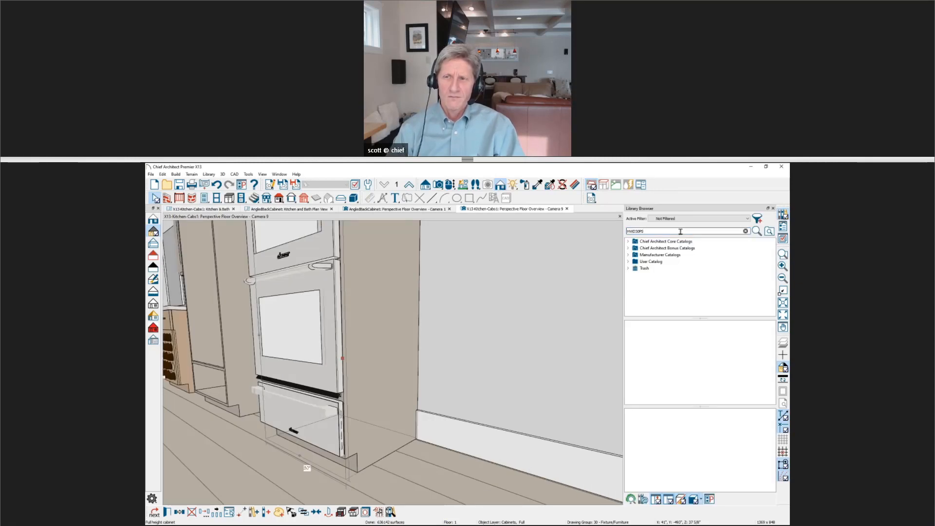
{"action": "key", "text": "Return"}
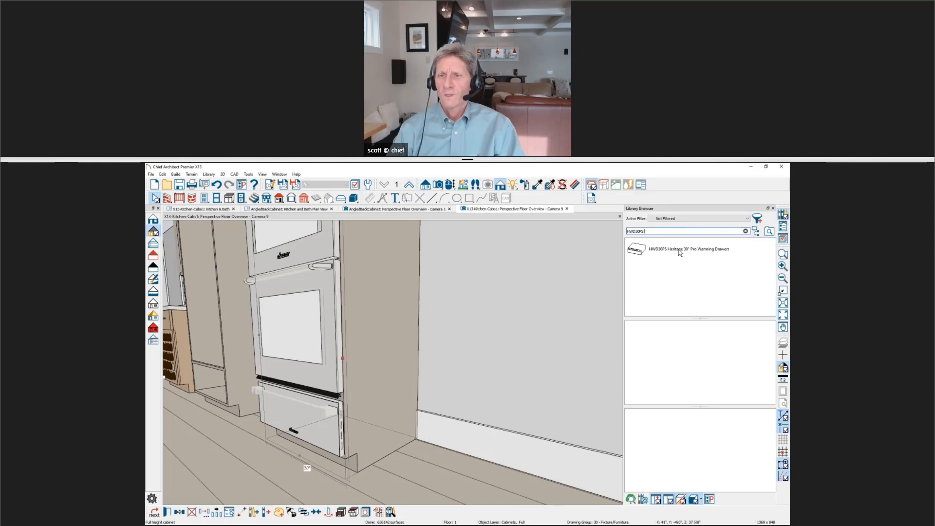
{"action": "left_click", "coordinate": [681, 253]}
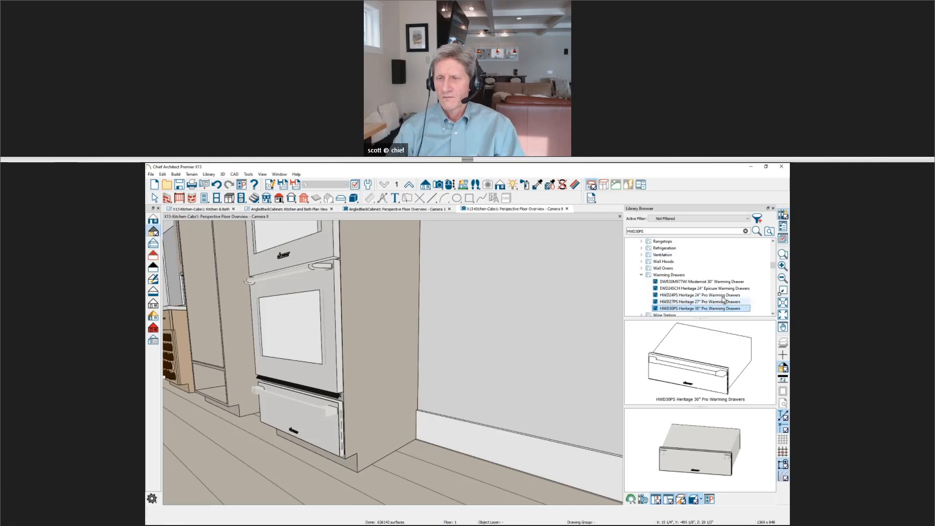
Paste a copy of the HWD30PS Heritage 30" Pro Warming Drawers item into the User Catalog.
{"action": "left_click_drag", "start_coordinate": [773, 266], "coordinate": [774, 309]}
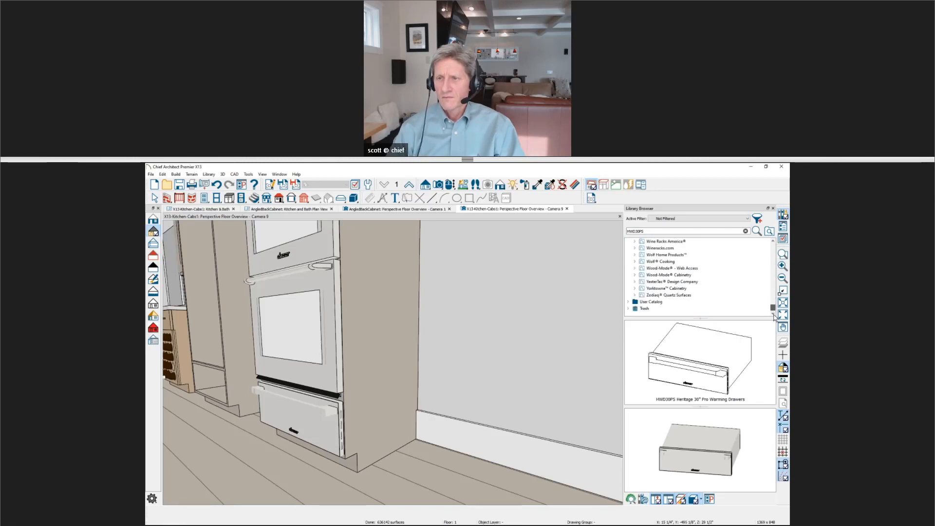
{"action": "left_click", "coordinate": [670, 302]}
{"action": "right_click", "coordinate": [670, 301]}
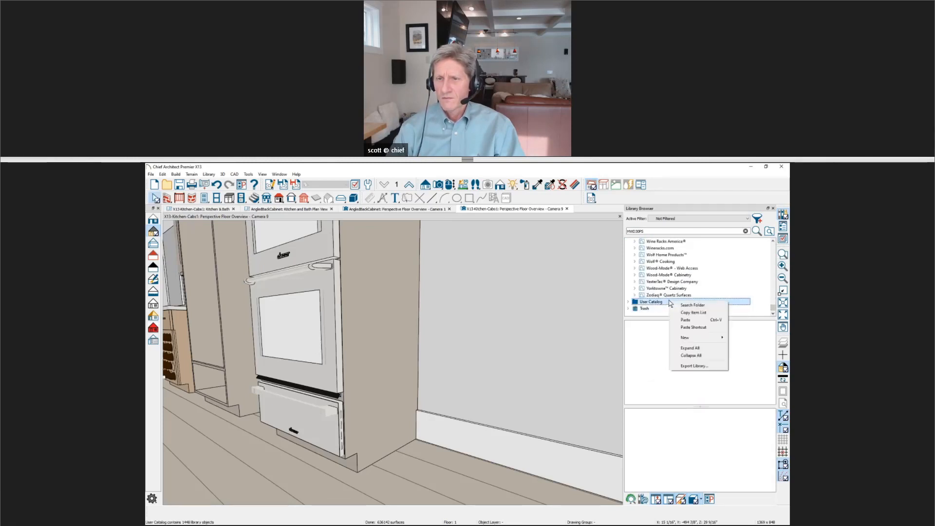
{"action": "left_click", "coordinate": [694, 326]}
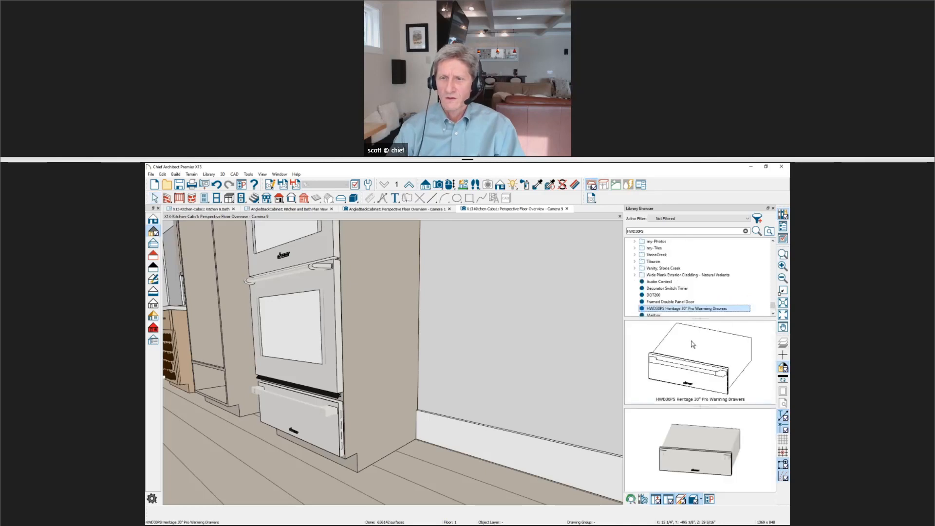
Open the copied warming drawer's symbol specification and inspect its geometry against the bounding box from the side in the preview.
{"action": "right_click", "coordinate": [667, 312]}
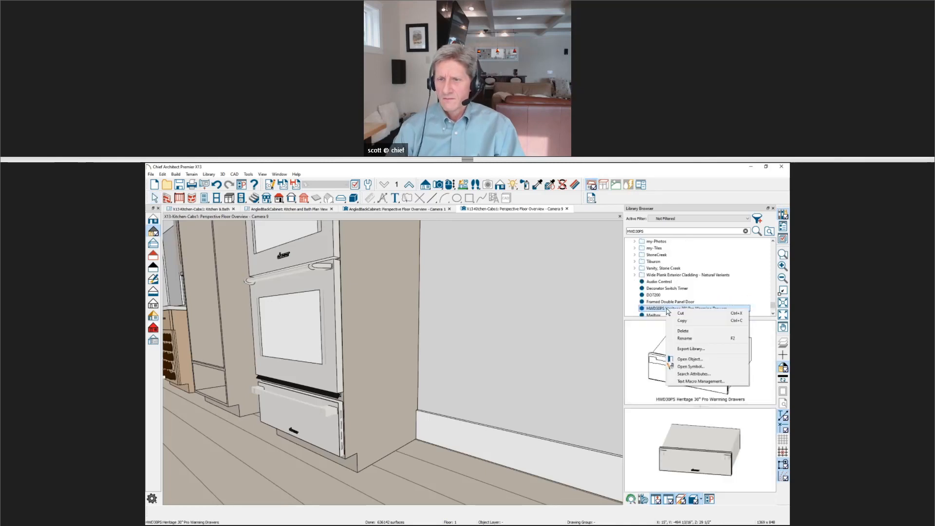
{"action": "left_click", "coordinate": [697, 368]}
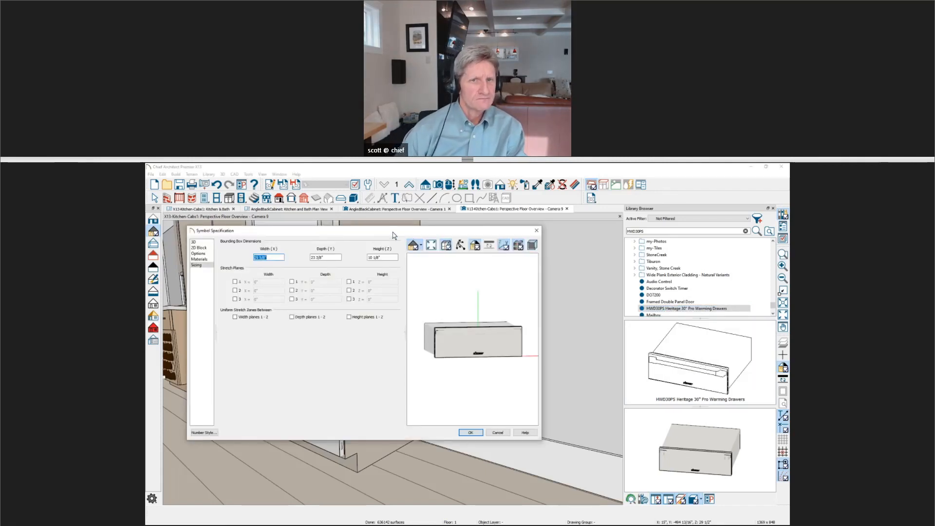
{"action": "left_click_drag", "start_coordinate": [394, 235], "coordinate": [425, 244]}
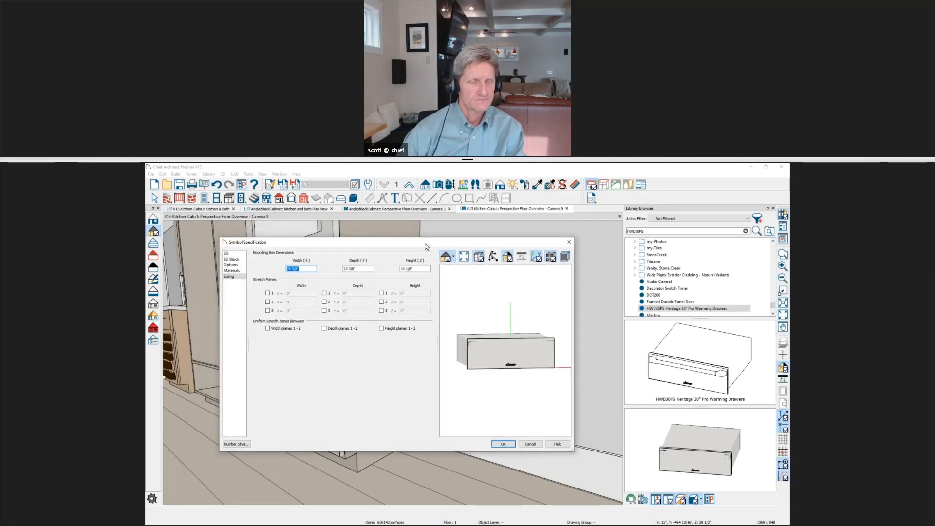
{"action": "left_click", "coordinate": [301, 269]}
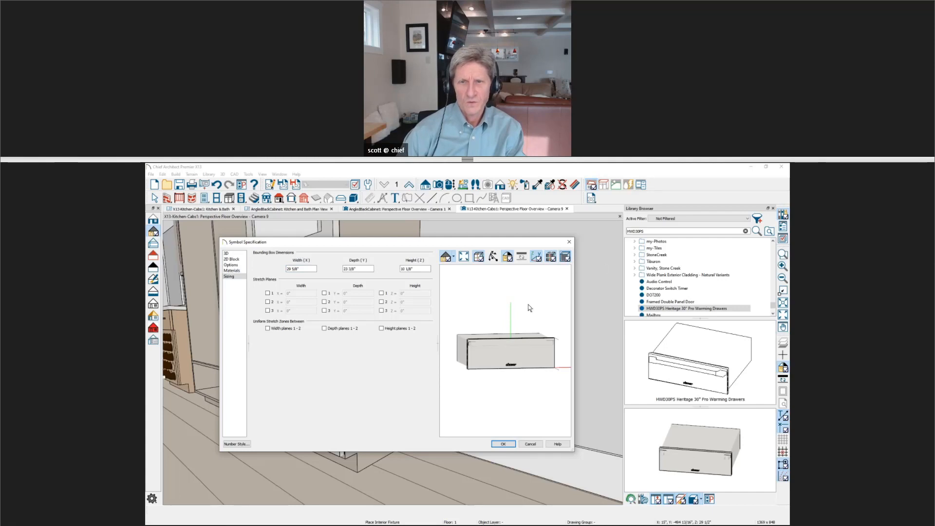
{"action": "left_click", "coordinate": [492, 259]}
{"action": "left_click_drag", "start_coordinate": [533, 328], "coordinate": [456, 428]}
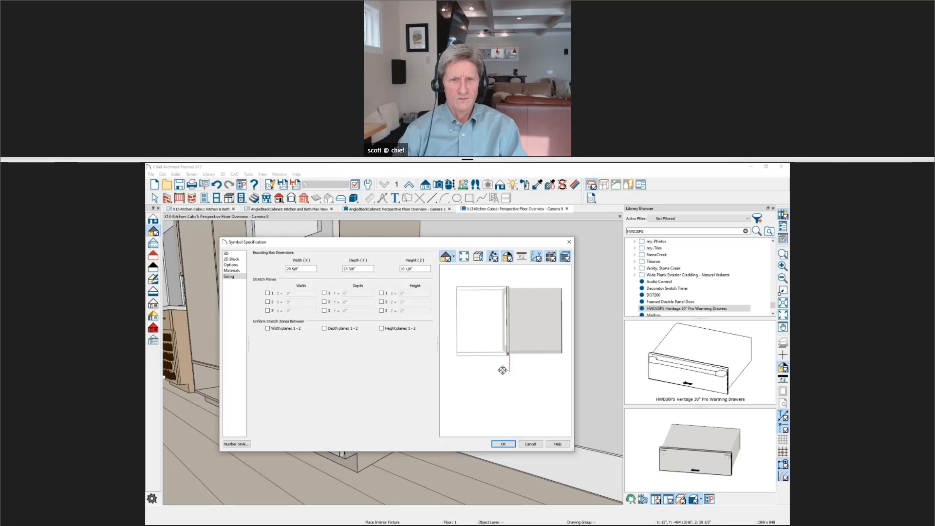
{"action": "left_click_drag", "start_coordinate": [501, 372], "coordinate": [462, 309]}
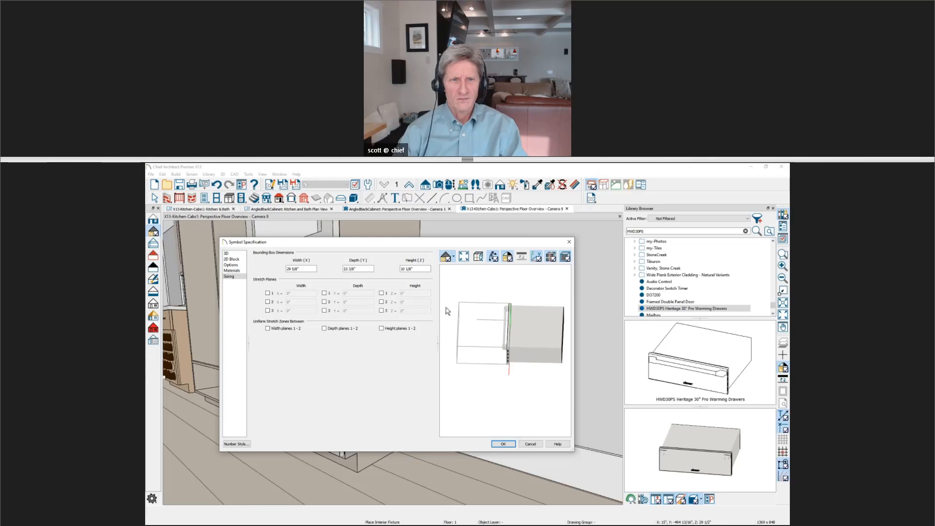
{"action": "left_click", "coordinate": [310, 269]}
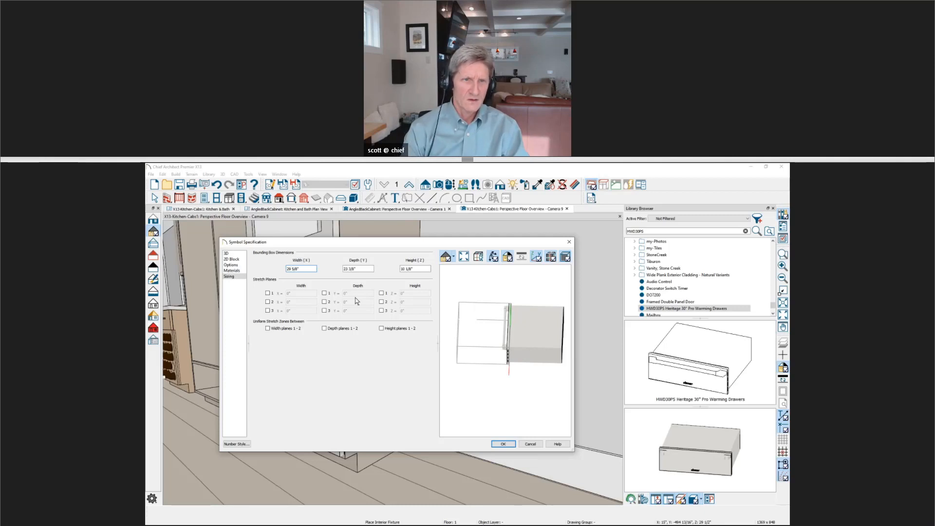
Increase the warming drawer symbol's Y origin offset by 1 inch, to 24 1/8".
{"action": "left_click", "coordinate": [229, 253]}
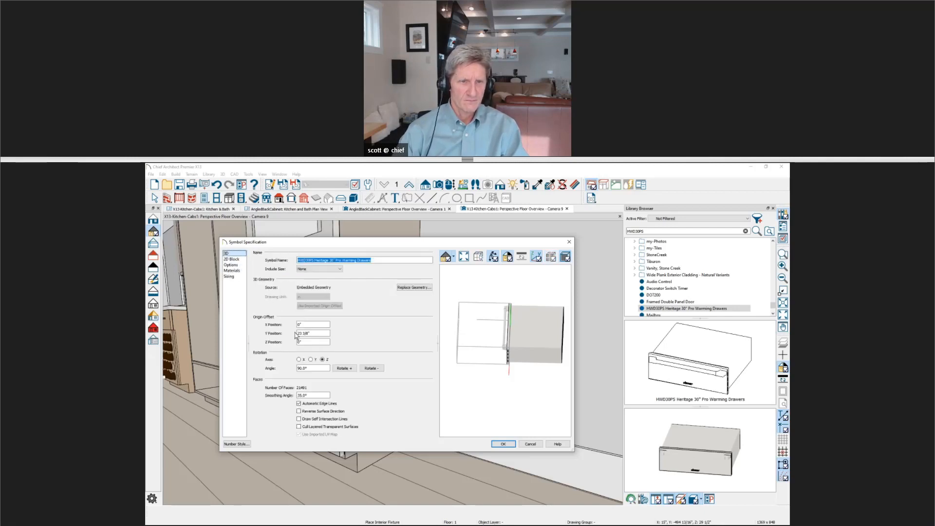
{"action": "left_click", "coordinate": [315, 335]}
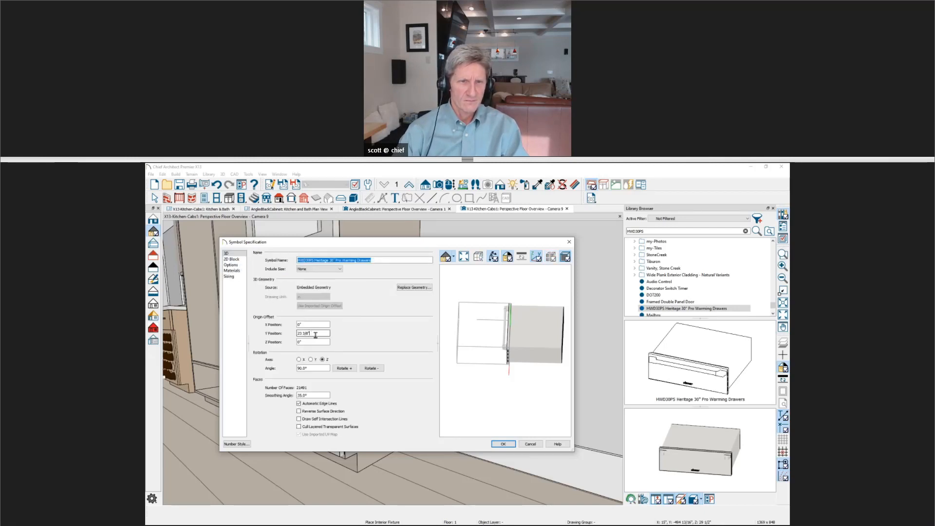
{"action": "left_click", "coordinate": [302, 334]}
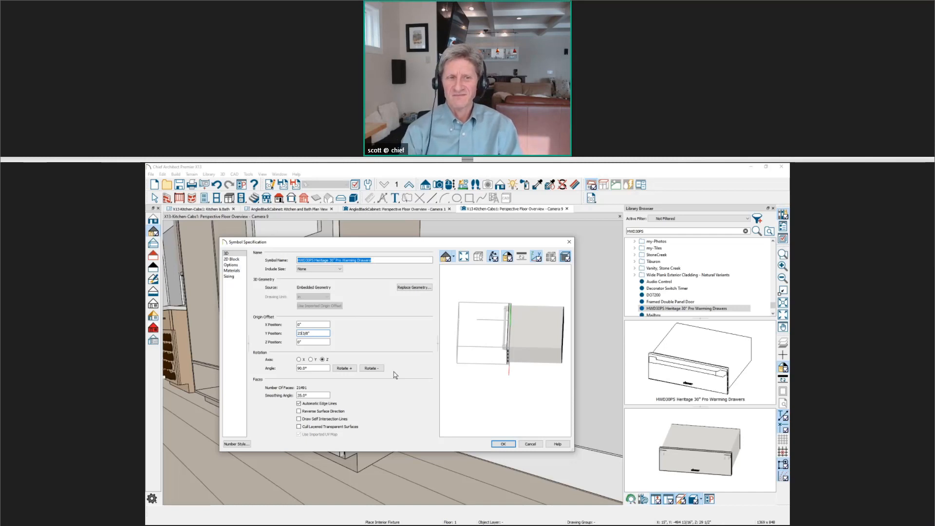
{"action": "key", "text": "BackSpace"}
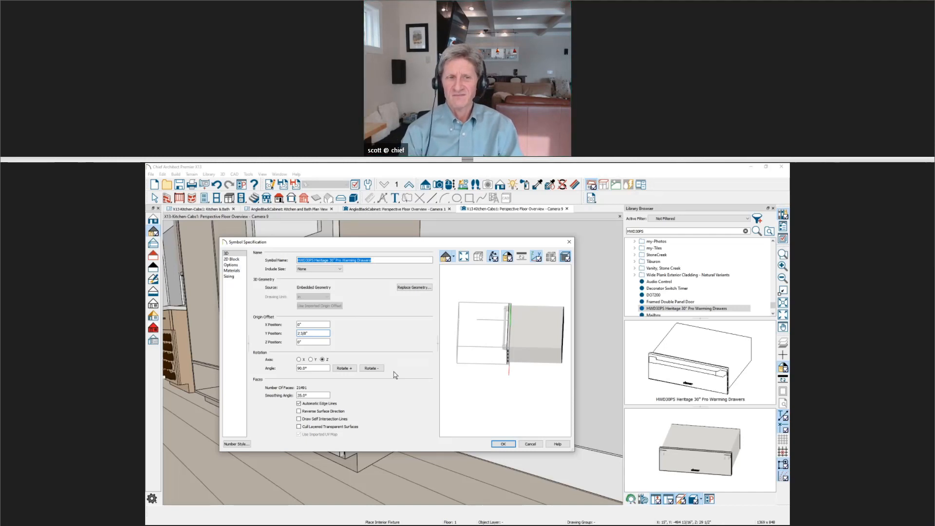
{"action": "type", "text": "4"}
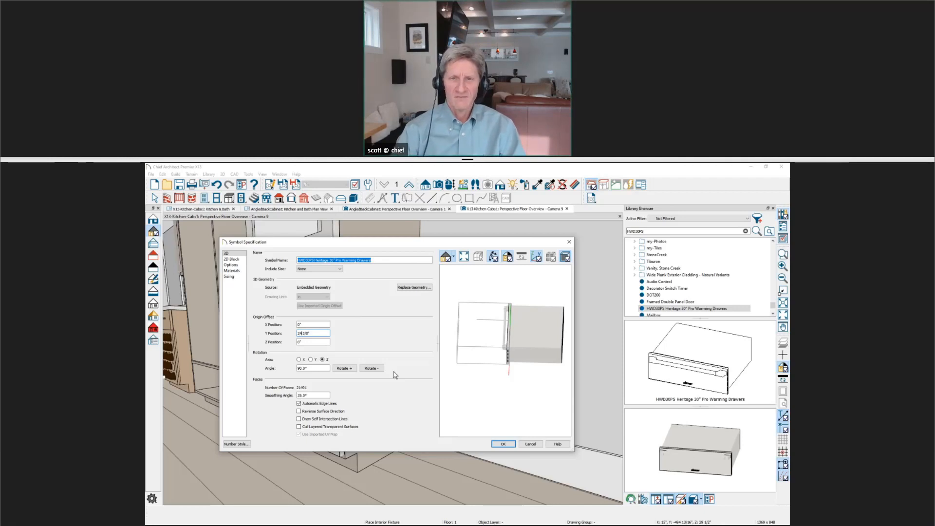
{"action": "key", "text": "Tab"}
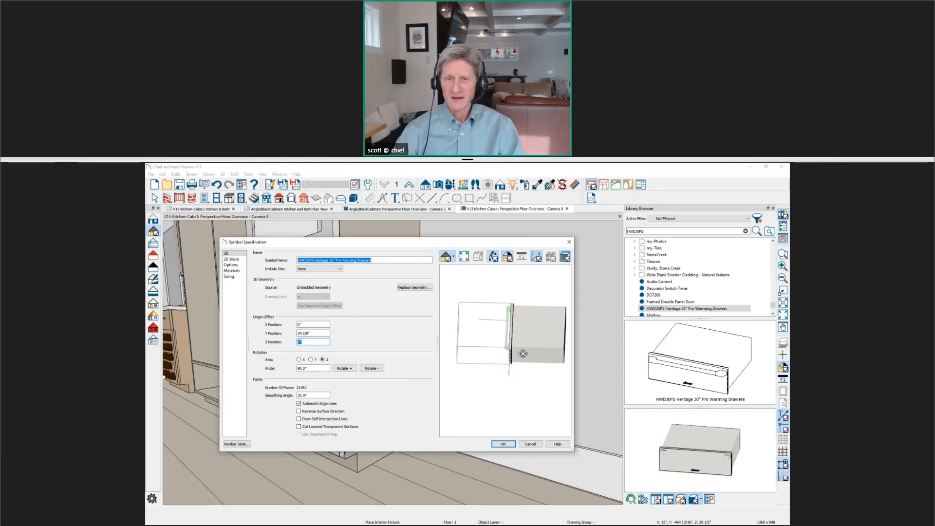
Accept the symbol changes and rename the User Catalog copy of the warming drawer to HWD30PS My.
{"action": "left_click", "coordinate": [503, 444]}
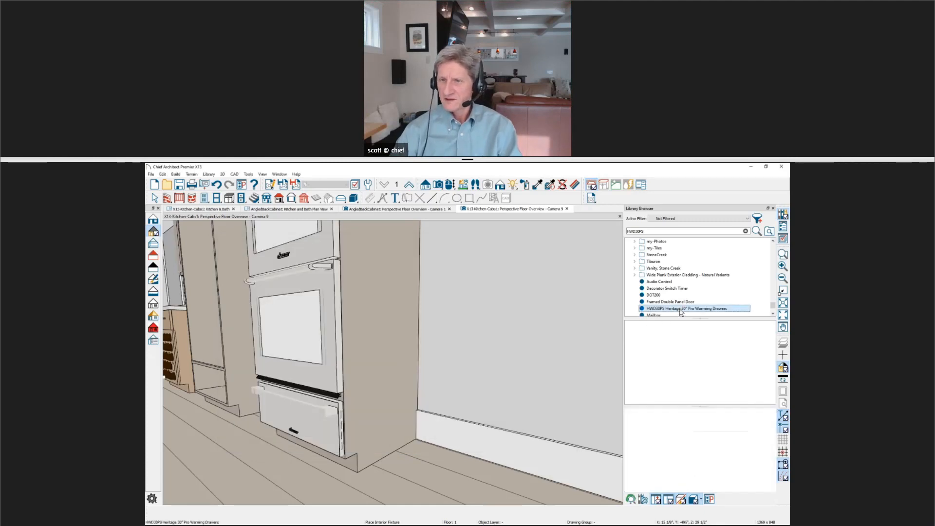
{"action": "right_click", "coordinate": [680, 309]}
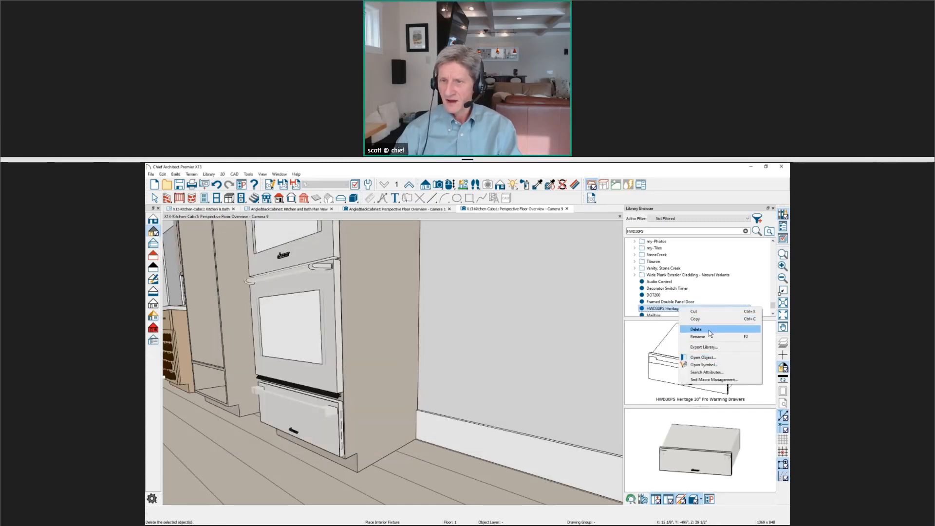
{"action": "left_click", "coordinate": [710, 337]}
{"action": "left_click", "coordinate": [695, 310]}
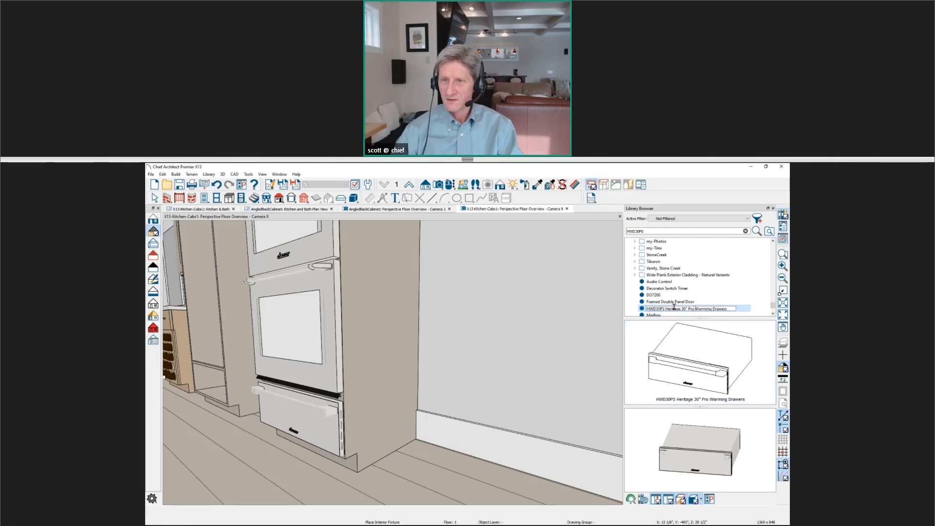
{"action": "left_click_drag", "start_coordinate": [665, 308], "coordinate": [728, 309]}
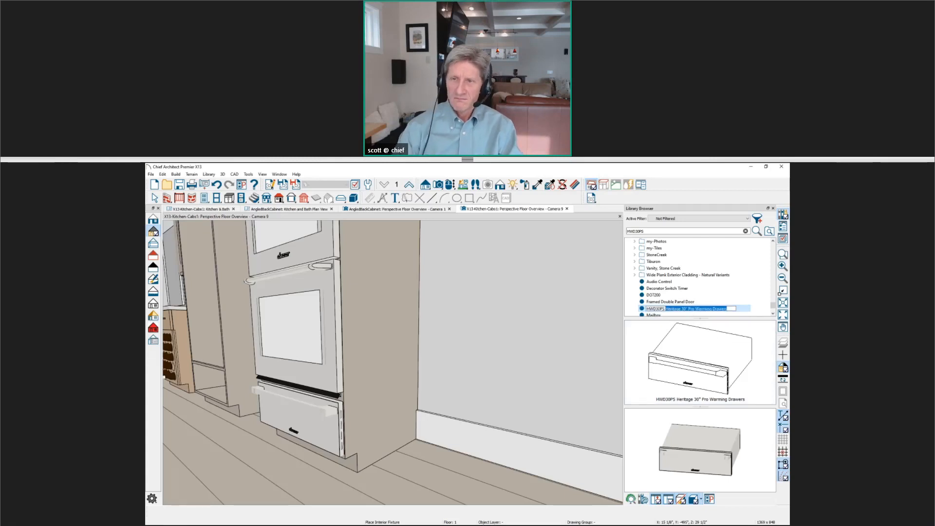
{"action": "type", "text": "My"}
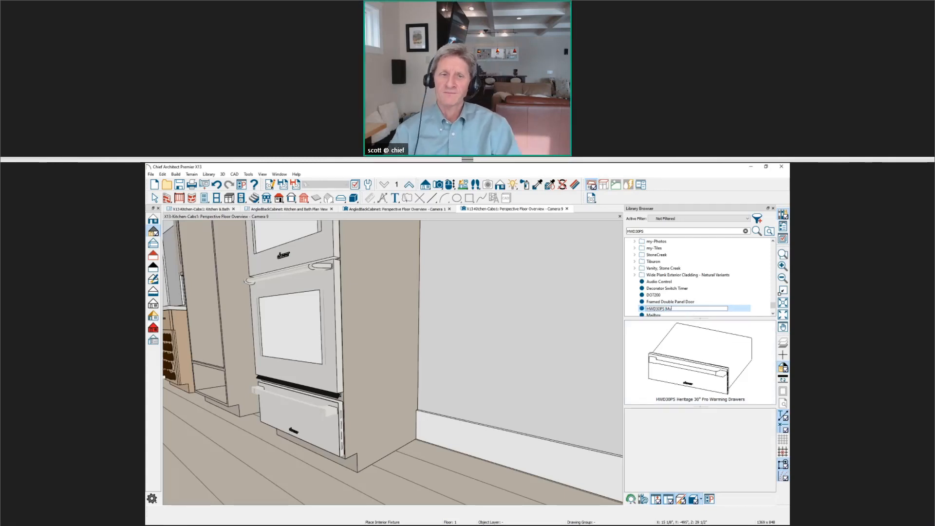
{"action": "key", "text": "Return"}
Open the full-height cabinet without ovens and change its lower opening, front face item 6, to an Appliance.
{"action": "middle_click_drag", "start_coordinate": [340, 419], "coordinate": [407, 430]}
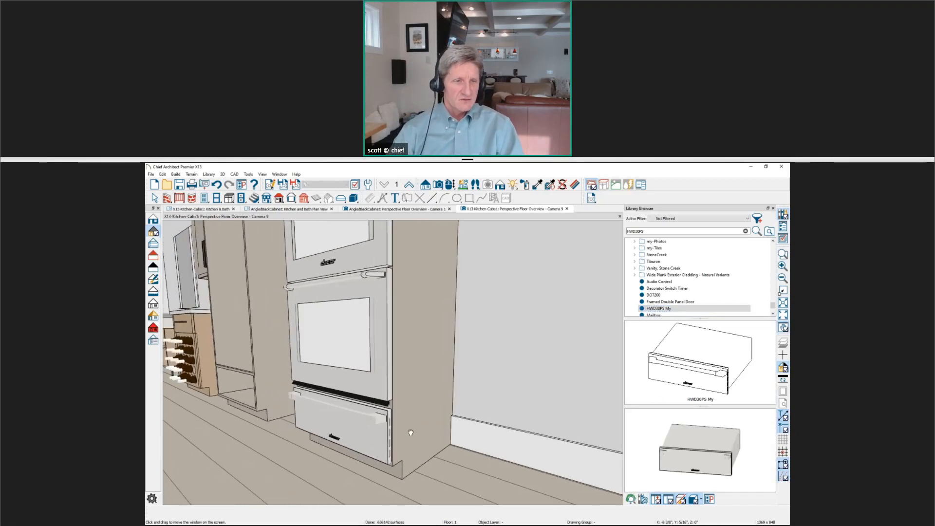
{"action": "key", "text": "space"}
{"action": "left_click", "coordinate": [276, 381]}
{"action": "double_click", "coordinate": [276, 382]}
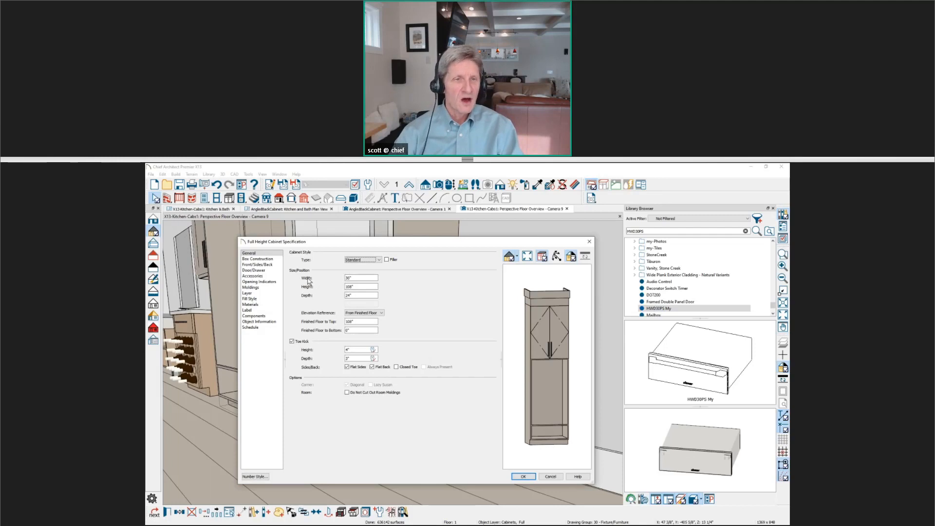
{"action": "left_click", "coordinate": [547, 334]}
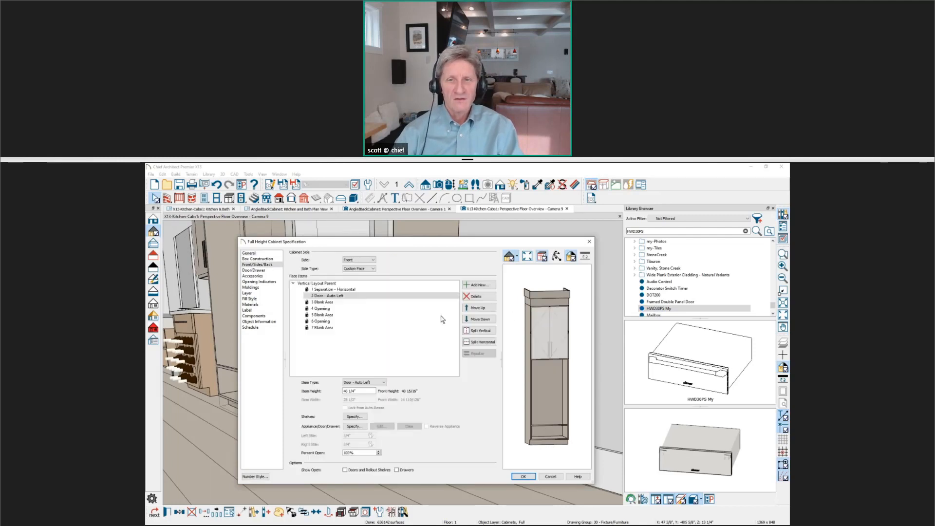
{"action": "left_click", "coordinate": [327, 322]}
{"action": "left_click", "coordinate": [369, 383]}
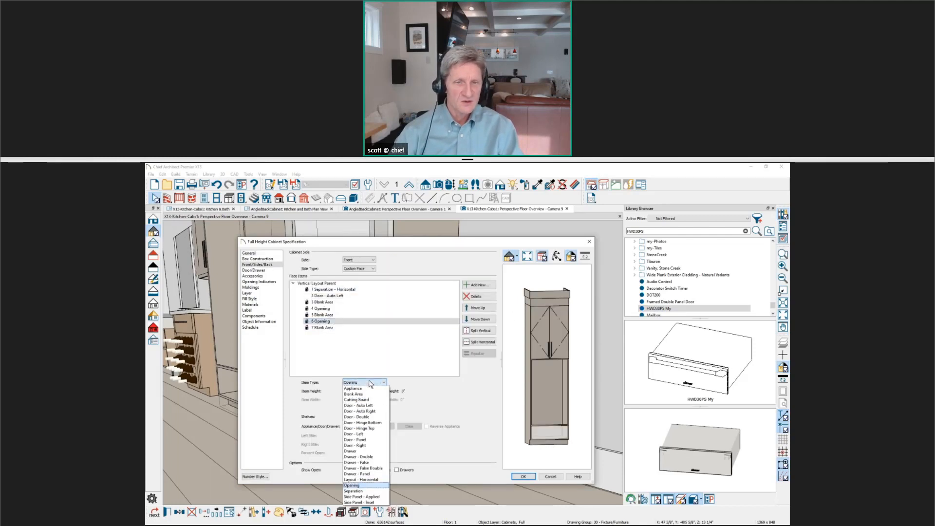
{"action": "left_click", "coordinate": [366, 388]}
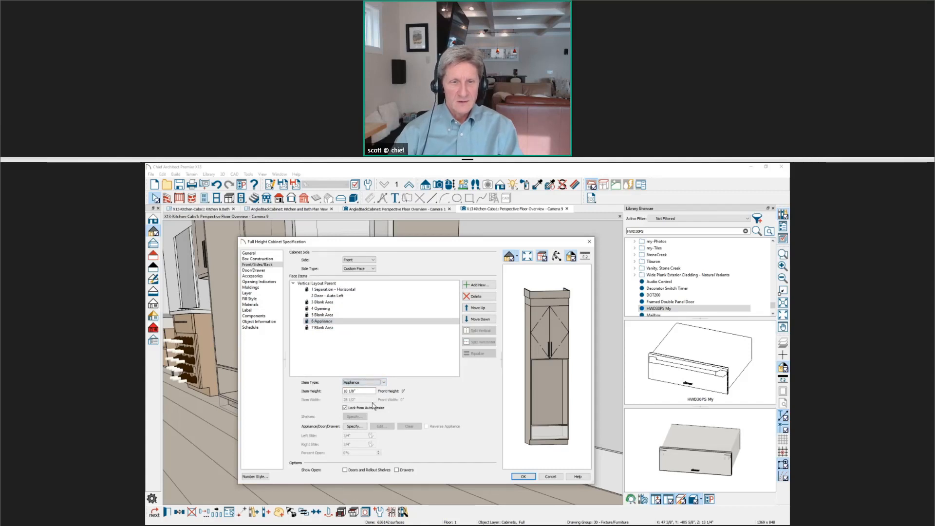
Assign HWD30PS My from the User Catalog to the cabinet's lower appliance item and apply the cabinet changes.
{"action": "left_click", "coordinate": [360, 426]}
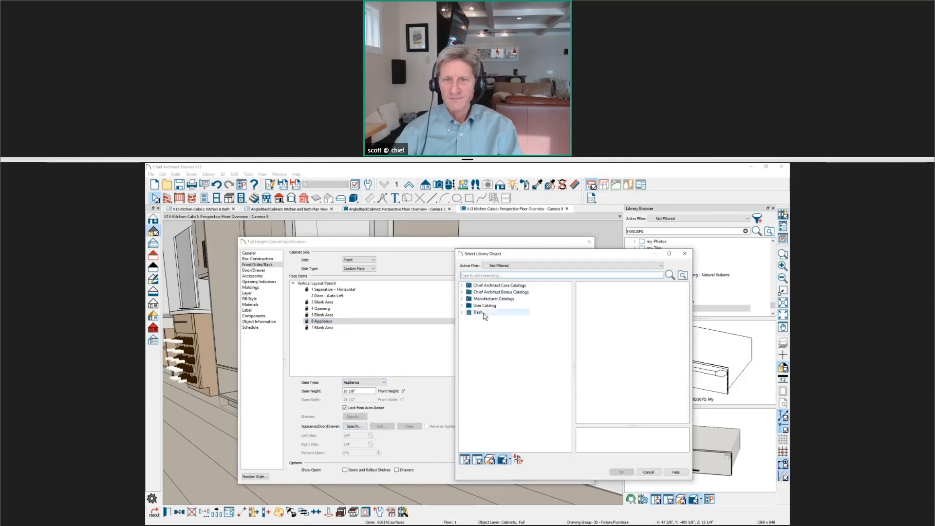
{"action": "left_click", "coordinate": [463, 306]}
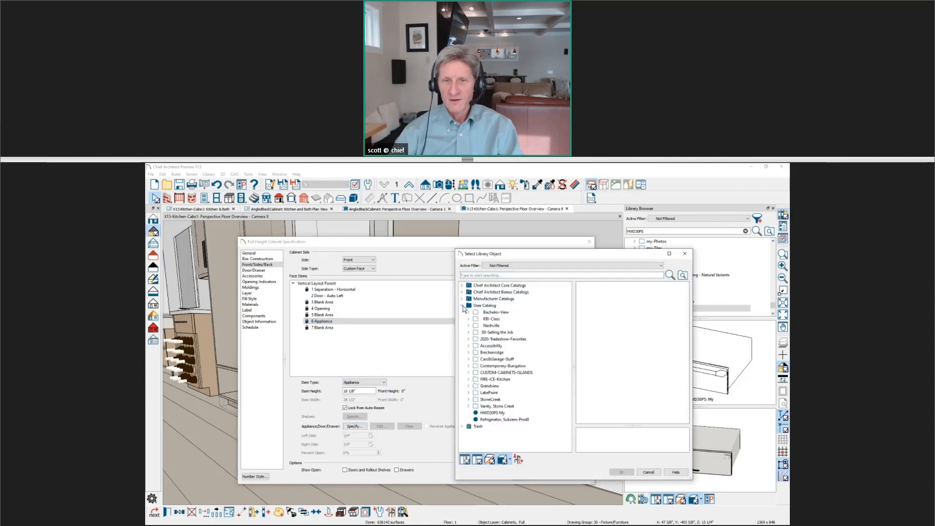
{"action": "left_click", "coordinate": [502, 412]}
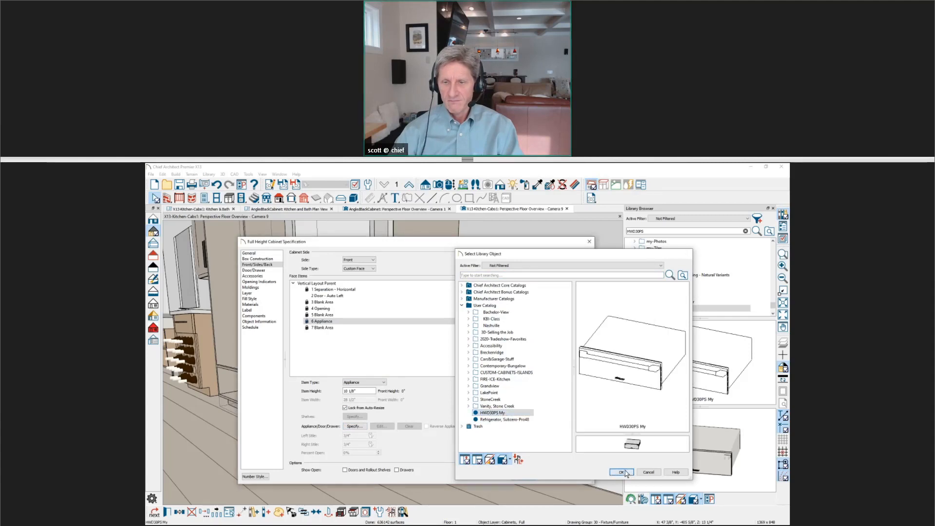
{"action": "left_click", "coordinate": [621, 471]}
{"action": "left_click", "coordinate": [531, 476]}
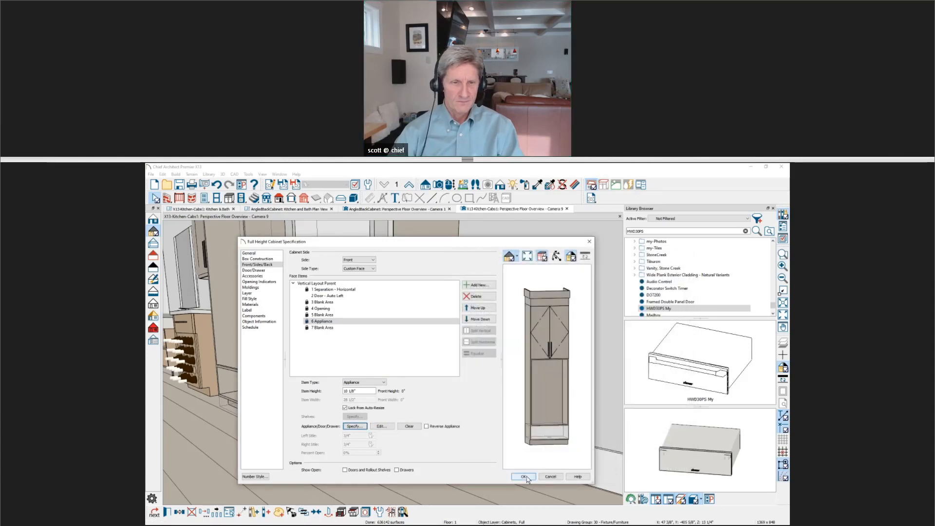
Examine from the front, side and above how the warming drawer's face and handle sit against the cabinet front.
{"action": "scroll", "coordinate": [232, 391], "scroll_direction": "up", "scroll_amount": 5}
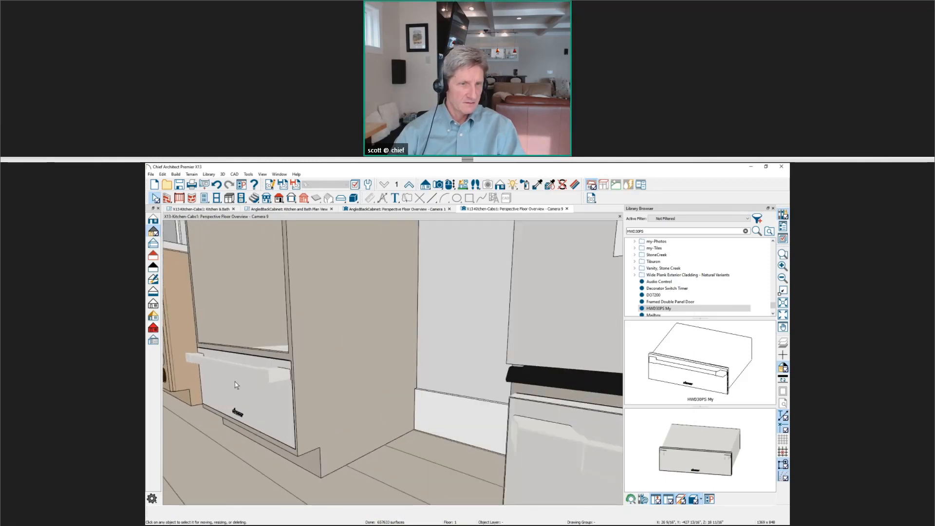
{"action": "middle_click_drag", "start_coordinate": [232, 376], "coordinate": [251, 341]}
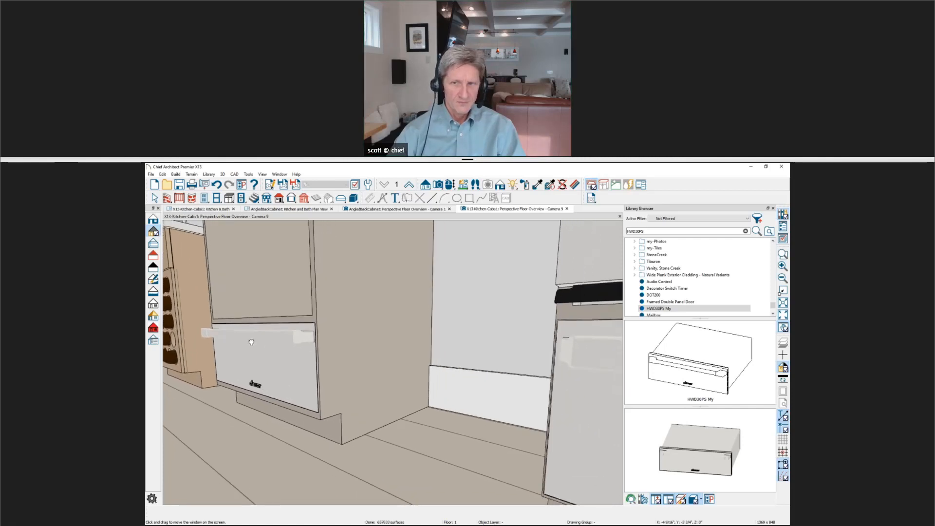
{"action": "key", "text": "Escape"}
{"action": "scroll", "coordinate": [270, 354], "scroll_direction": "up", "scroll_amount": 2}
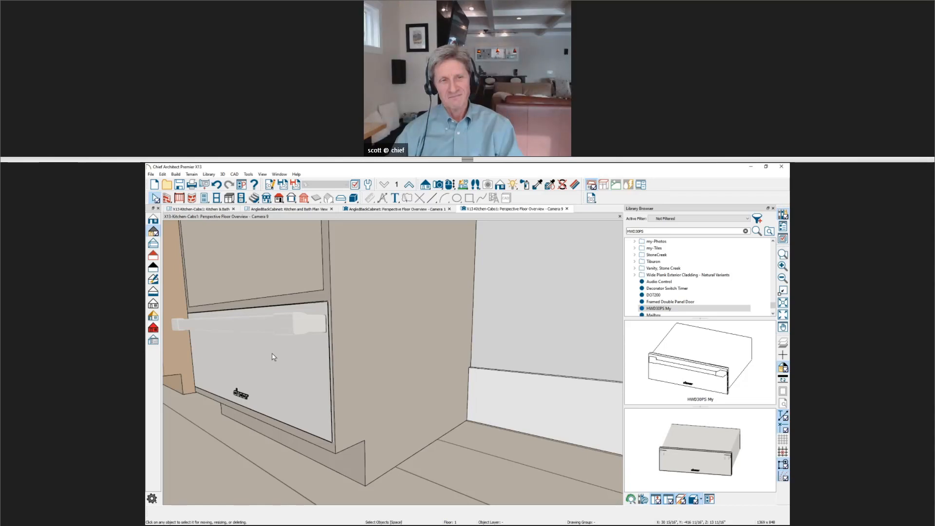
{"action": "scroll", "coordinate": [346, 286], "scroll_direction": "down", "scroll_amount": 3}
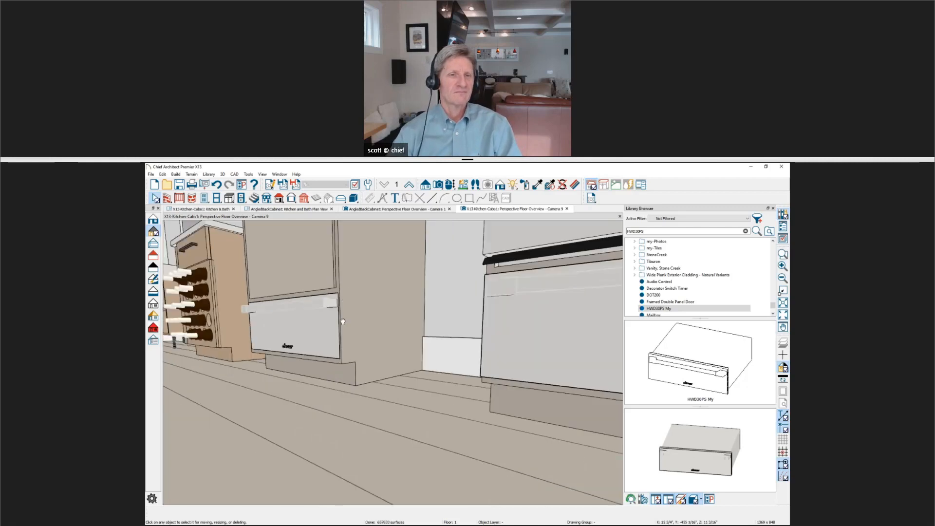
{"action": "mouse_move", "coordinate": [342, 321]}
{"action": "middle_mouse_down"}
{"action": "mouse_move", "coordinate": [351, 418]}
{"action": "mouse_move", "coordinate": [367, 440]}
{"action": "mouse_move", "coordinate": [367, 360]}
{"action": "mouse_move", "coordinate": [373, 477]}
{"action": "middle_mouse_up"}
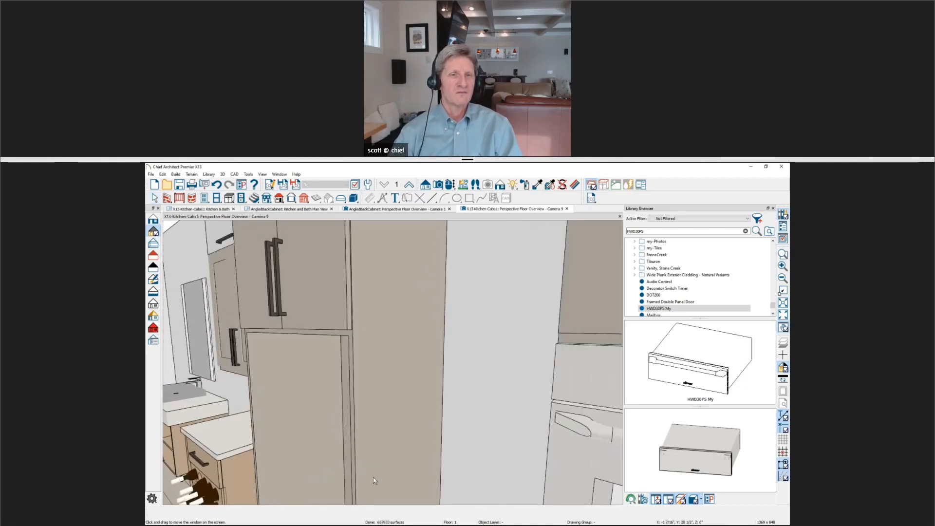
{"action": "key", "text": "space"}
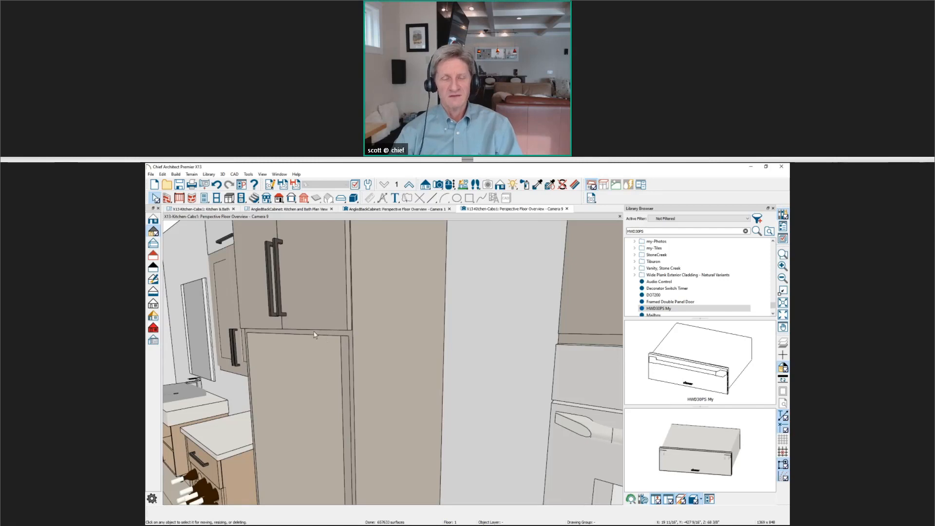
{"action": "scroll", "coordinate": [314, 334], "scroll_direction": "up", "scroll_amount": 2}
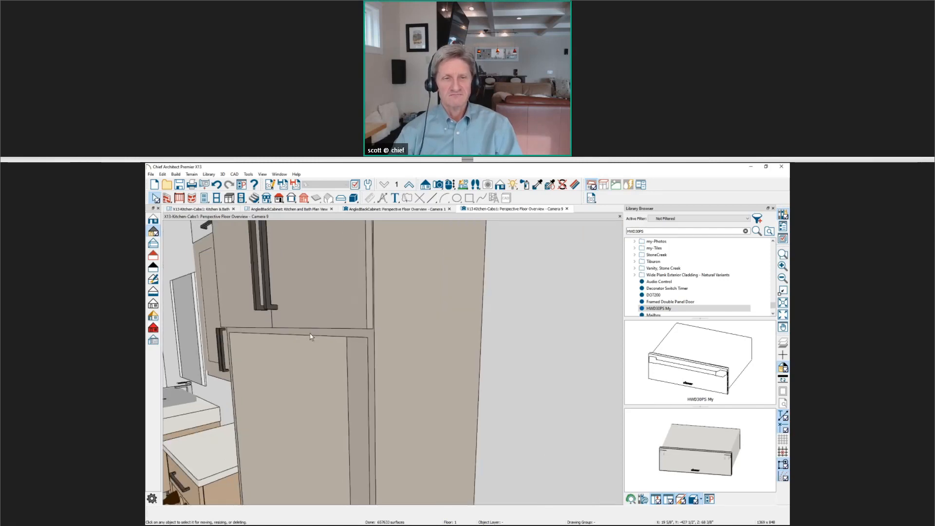
{"action": "middle_click_drag", "start_coordinate": [311, 336], "coordinate": [277, 383]}
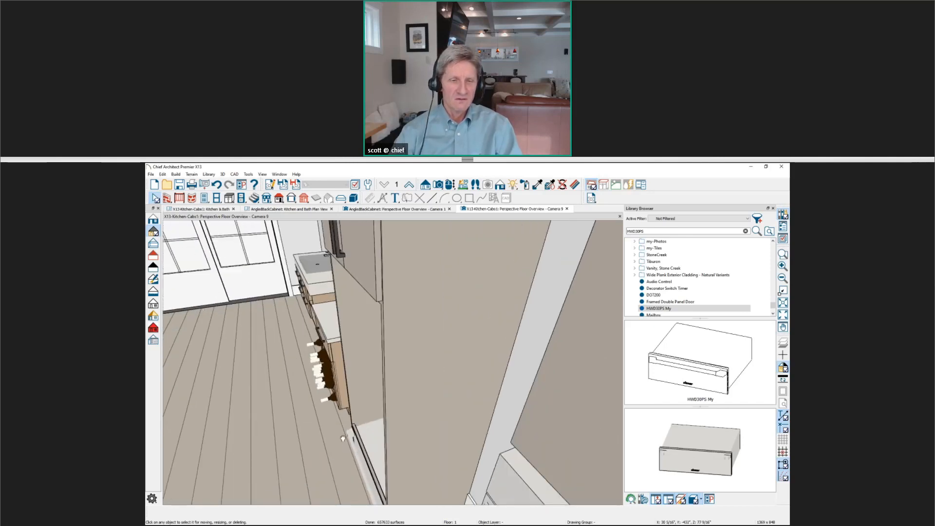
{"action": "middle_click_drag", "start_coordinate": [343, 445], "coordinate": [354, 423]}
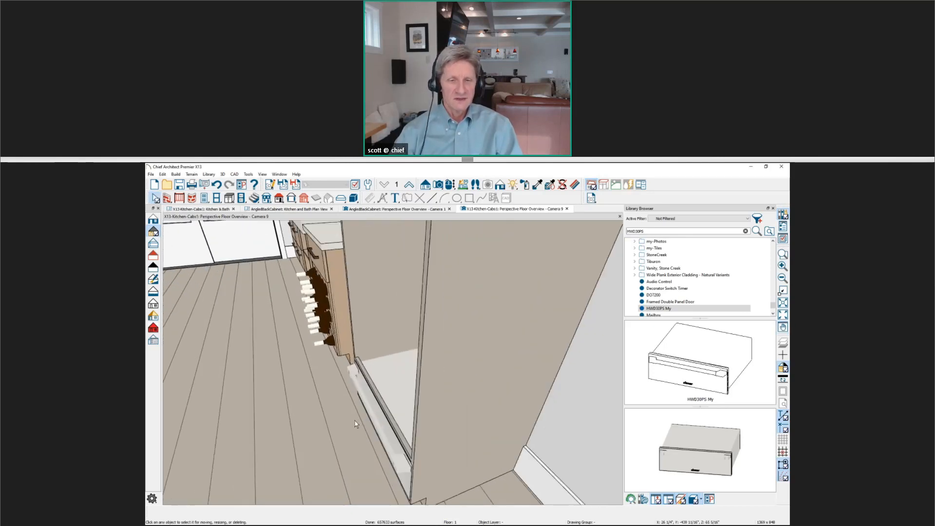
Set the Y origin offset of the HWD30PS My symbol to 24 inches.
{"action": "right_click", "coordinate": [680, 312]}
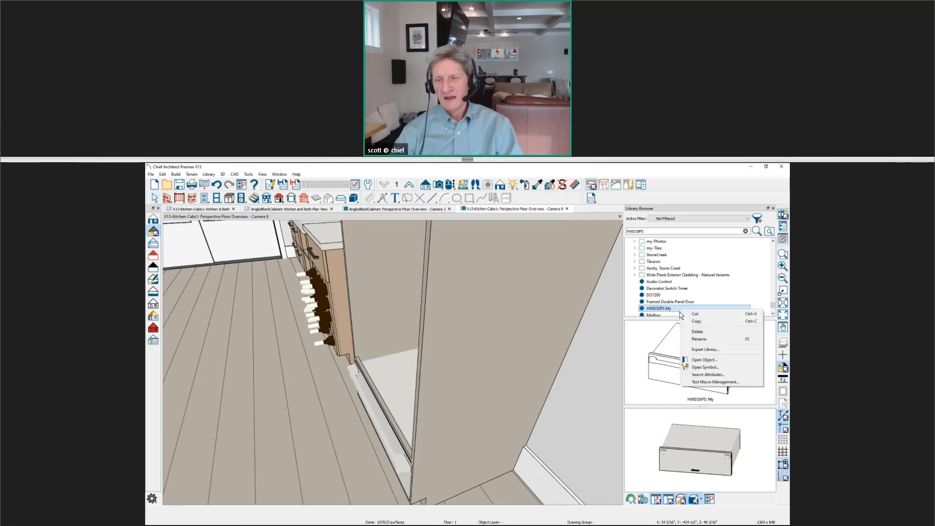
{"action": "left_click", "coordinate": [705, 367]}
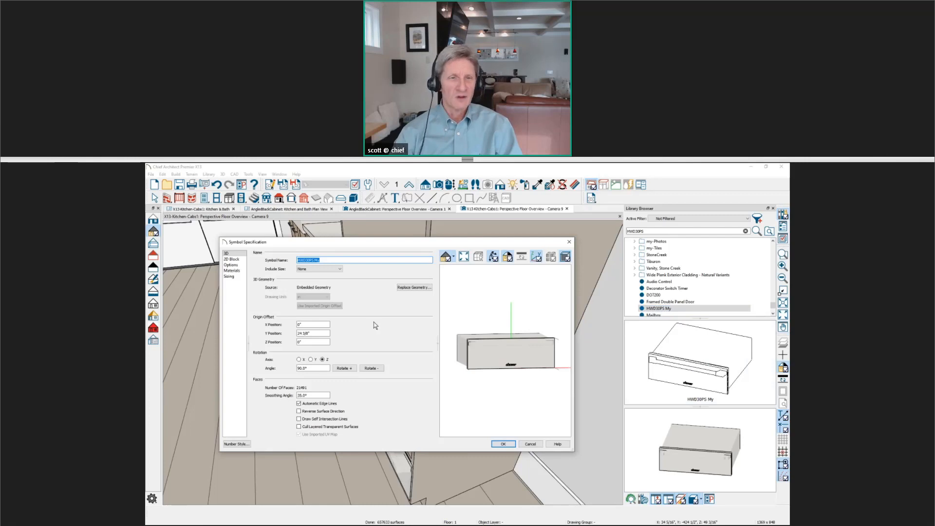
{"action": "left_click", "coordinate": [300, 333]}
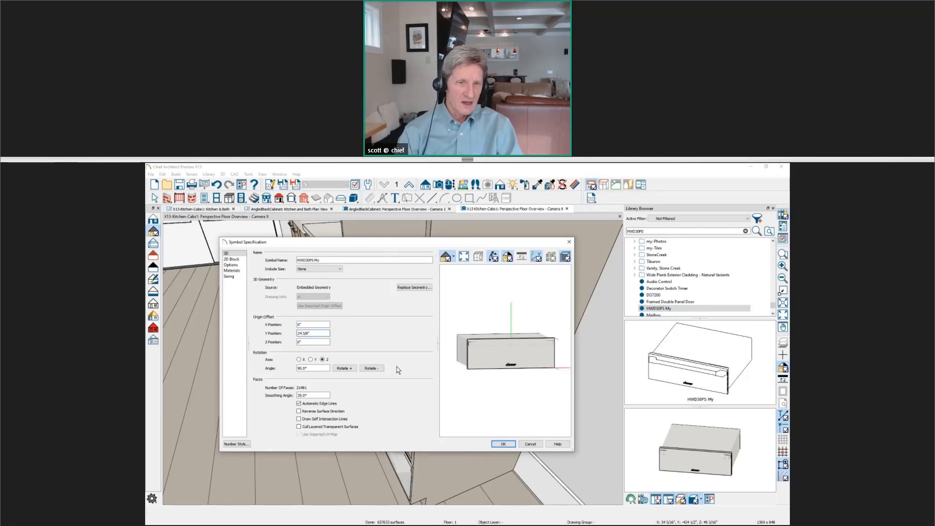
{"action": "key", "text": "Delete"}
{"action": "key", "text": "Delete"}
{"action": "key", "text": "Delete"}
{"action": "key", "text": "Delete"}
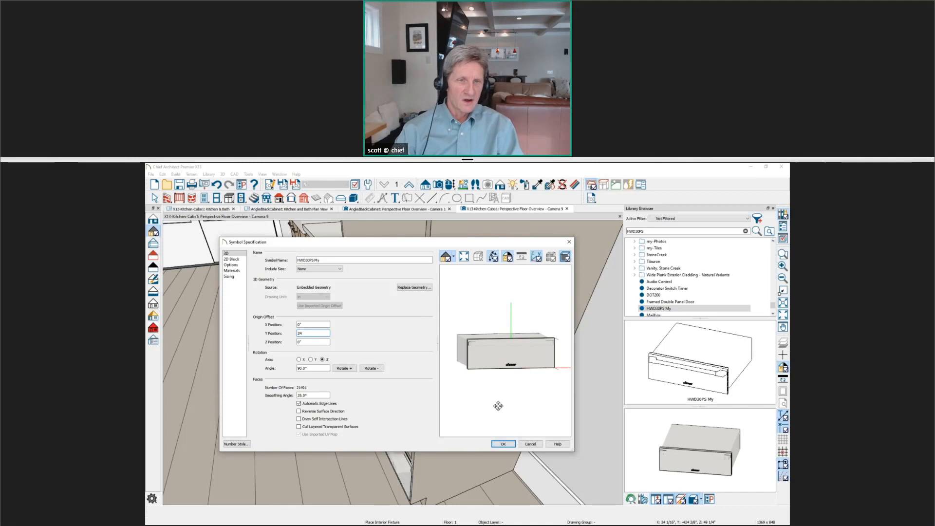
{"action": "left_click", "coordinate": [503, 446]}
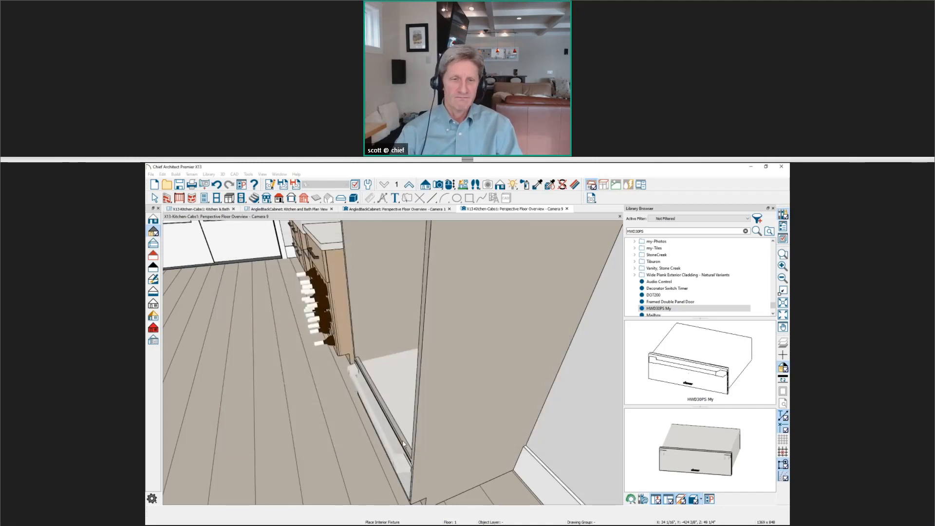
Reassign the updated HWD30PS My symbol to the full-height cabinet's lower appliance item.
{"action": "middle_click_drag", "start_coordinate": [408, 439], "coordinate": [406, 425]}
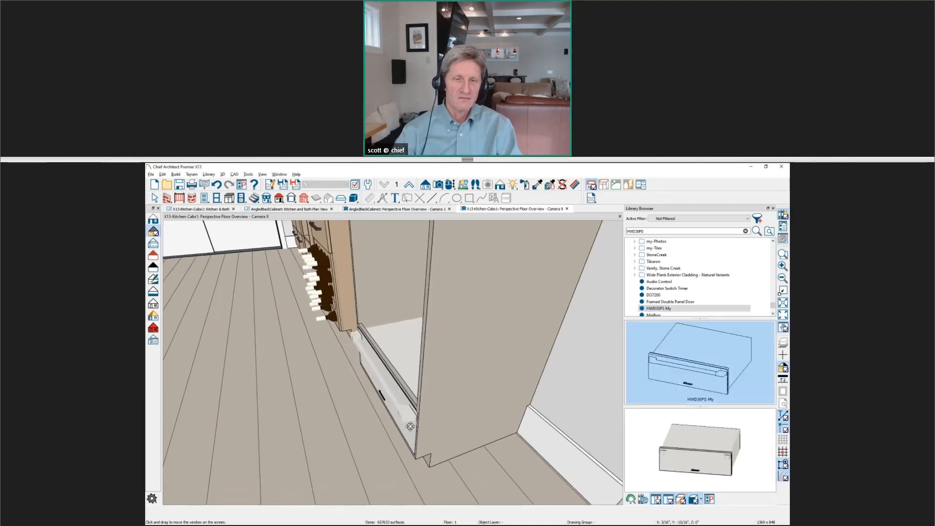
{"action": "left_click", "coordinate": [406, 424]}
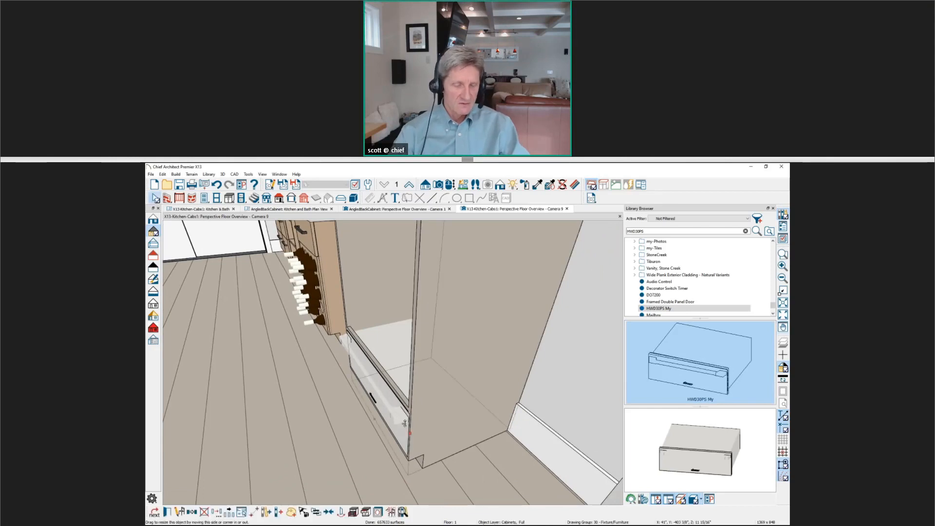
{"action": "double_click", "coordinate": [417, 415]}
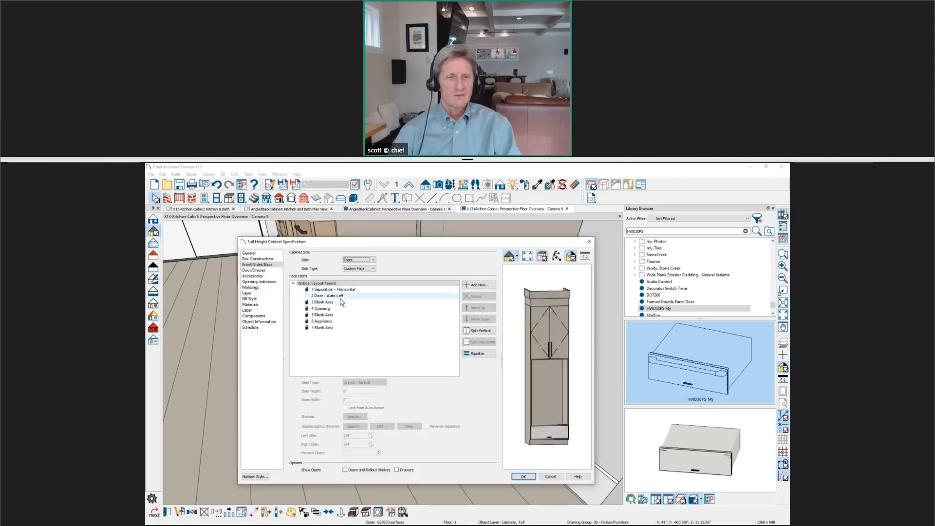
{"action": "left_click", "coordinate": [335, 321]}
{"action": "left_click", "coordinate": [354, 426]}
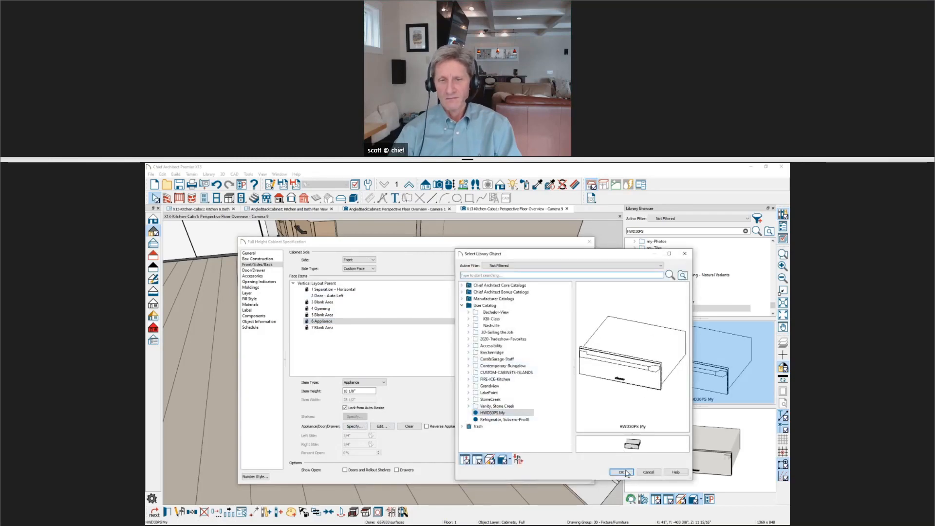
{"action": "left_click", "coordinate": [621, 472]}
{"action": "left_click", "coordinate": [522, 477]}
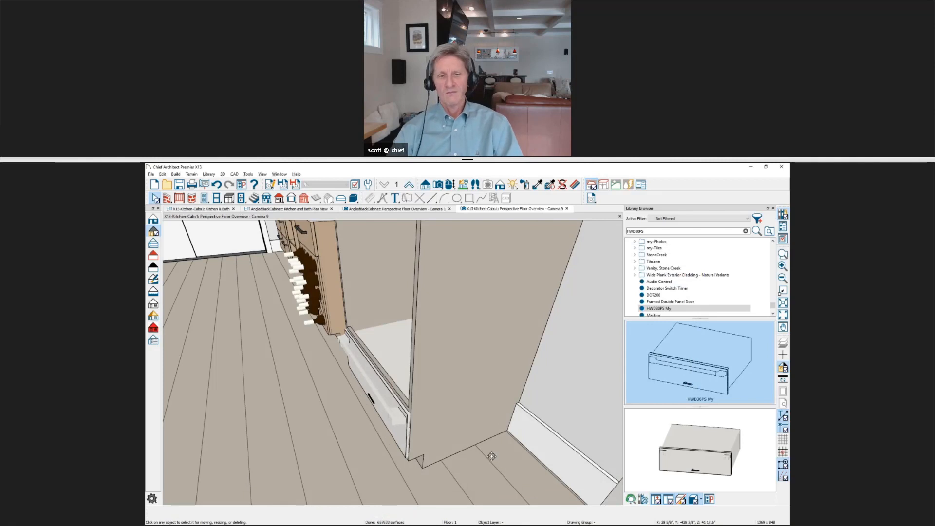
{"action": "middle_click_drag", "start_coordinate": [491, 455], "coordinate": [383, 358]}
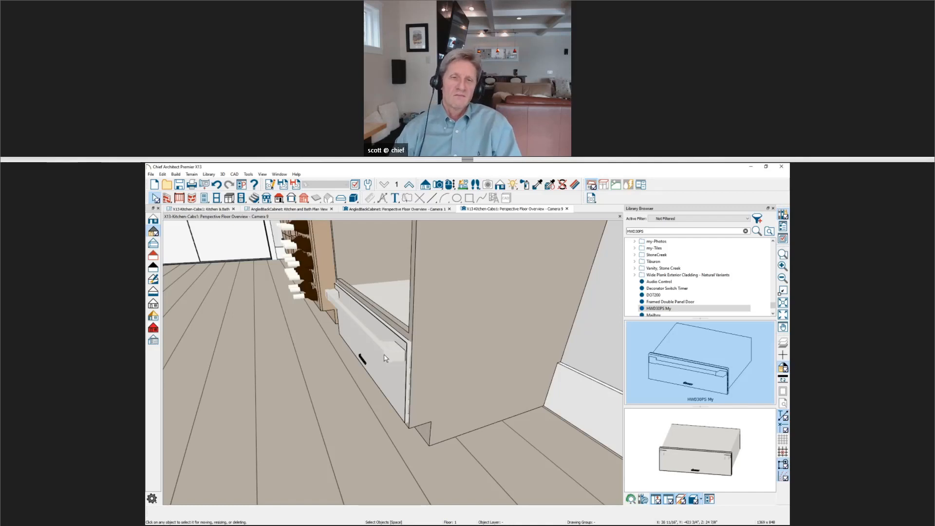
{"action": "scroll", "coordinate": [385, 358], "scroll_direction": "down", "scroll_amount": 4}
{"action": "middle_click_drag", "start_coordinate": [407, 350], "coordinate": [565, 413]}
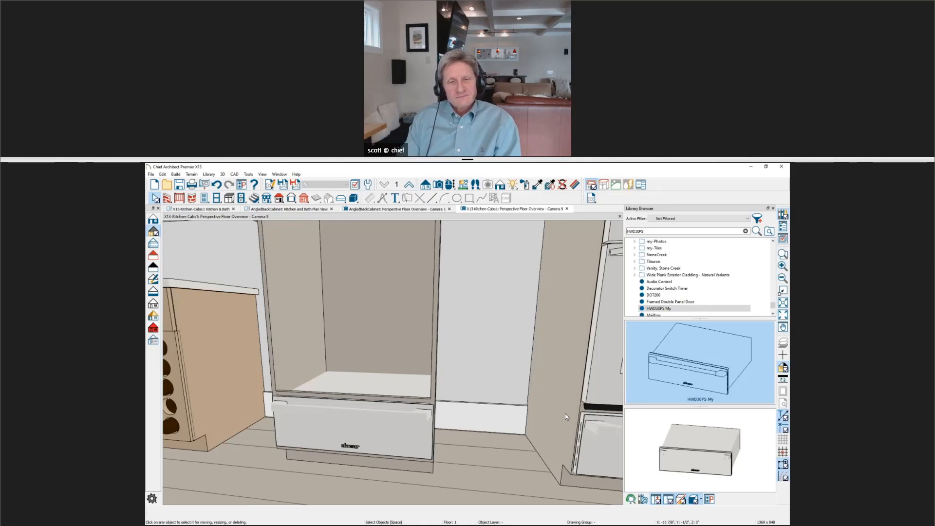
Inspect the full-height cabinet's appliance and door face items, general dimensions and box construction settings, leaving them unedited.
{"action": "left_click", "coordinate": [437, 310]}
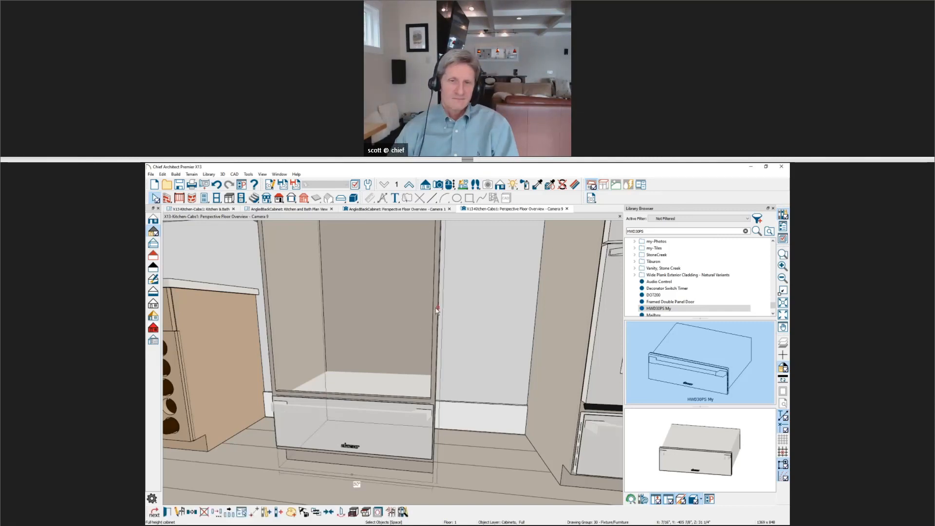
{"action": "double_click", "coordinate": [434, 310]}
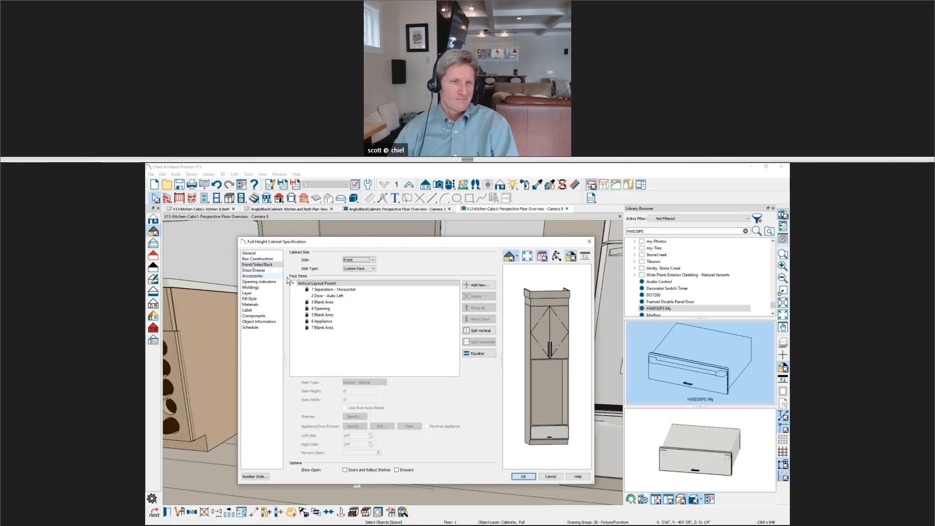
{"action": "left_click", "coordinate": [546, 434]}
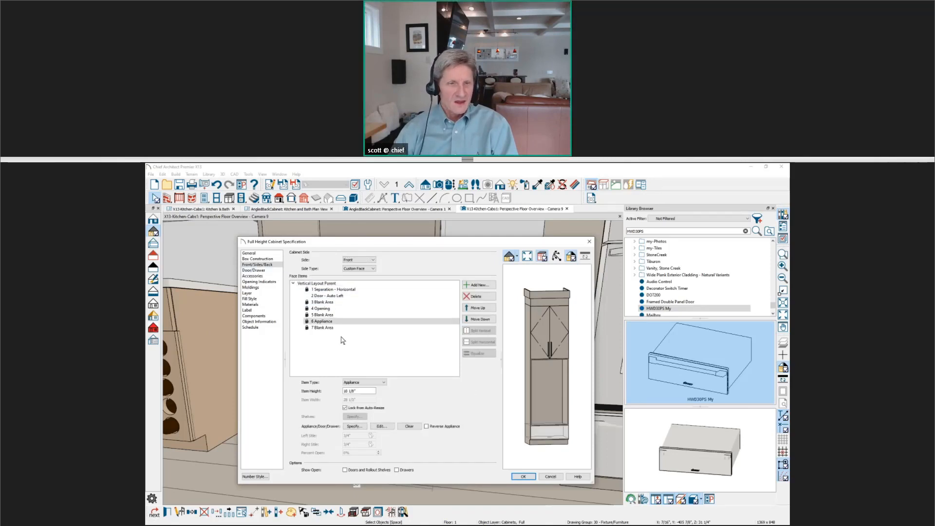
{"action": "left_click", "coordinate": [540, 331]}
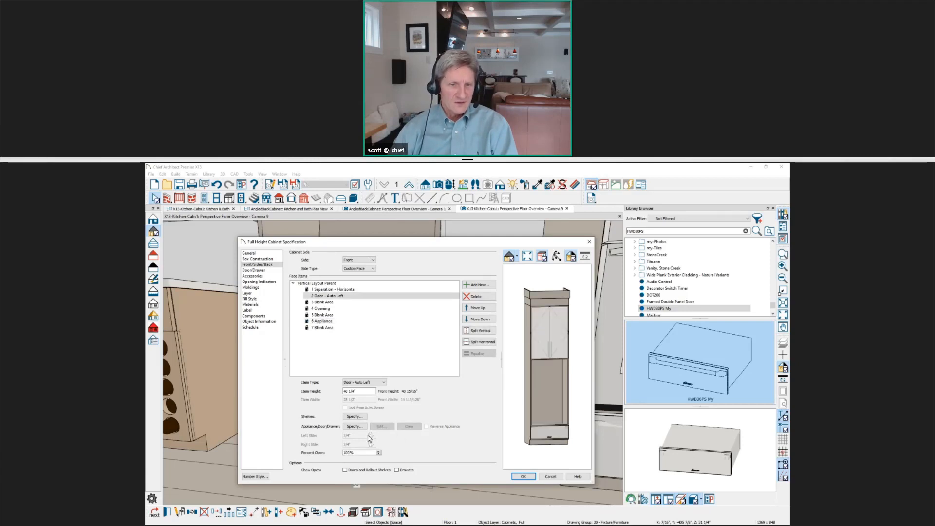
{"action": "left_click", "coordinate": [263, 255]}
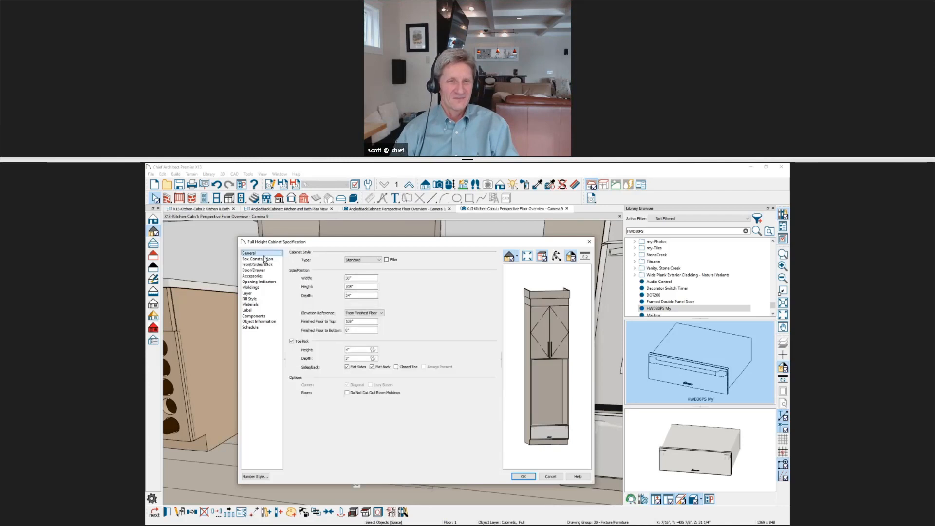
{"action": "left_click", "coordinate": [265, 259]}
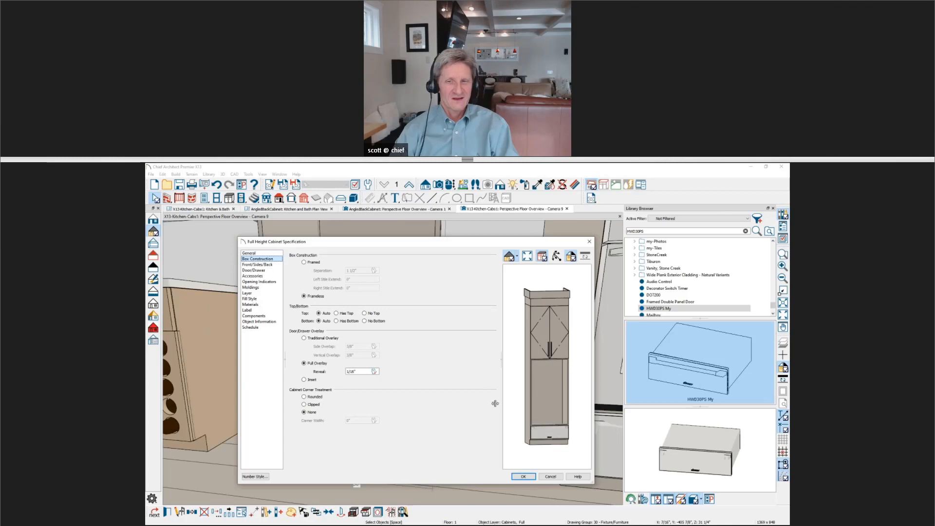
{"action": "left_click", "coordinate": [589, 241]}
{"action": "key", "text": "Escape"}
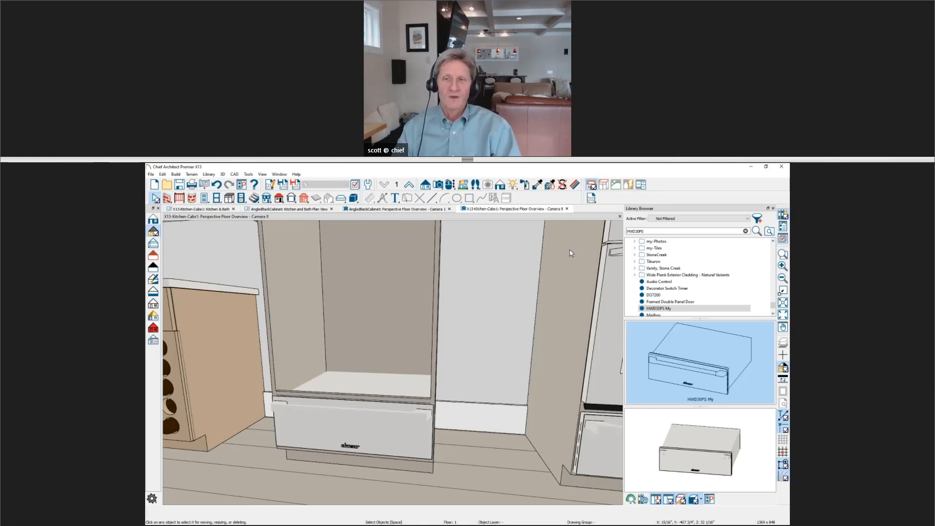
Place a standalone HWD30PS My symbol in the kitchen plan and shift it toward the wall, beside the last U3024108 cabinet.
{"action": "left_click", "coordinate": [691, 310]}
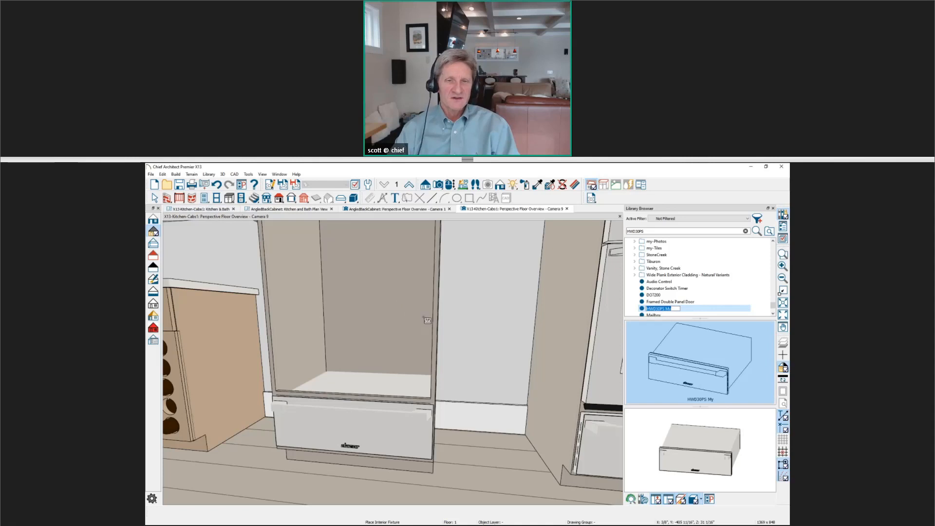
{"action": "left_click", "coordinate": [226, 208]}
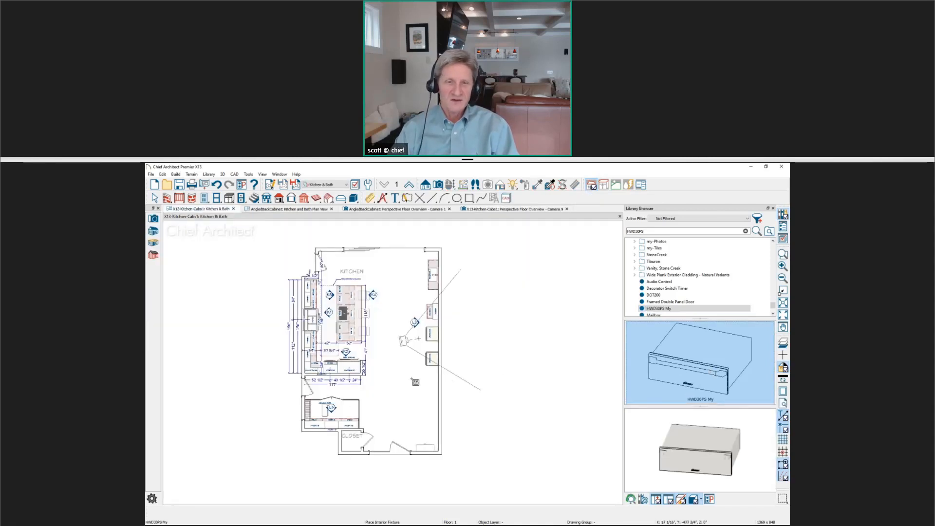
{"action": "left_click", "coordinate": [415, 382]}
{"action": "left_click", "coordinate": [507, 363]}
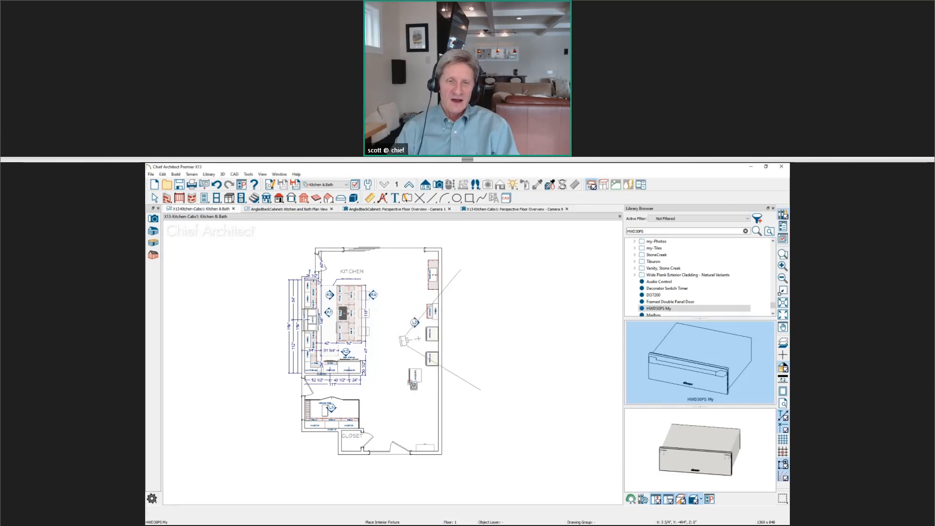
{"action": "scroll", "coordinate": [414, 384], "scroll_direction": "up", "scroll_amount": 5}
{"action": "left_click", "coordinate": [415, 371]}
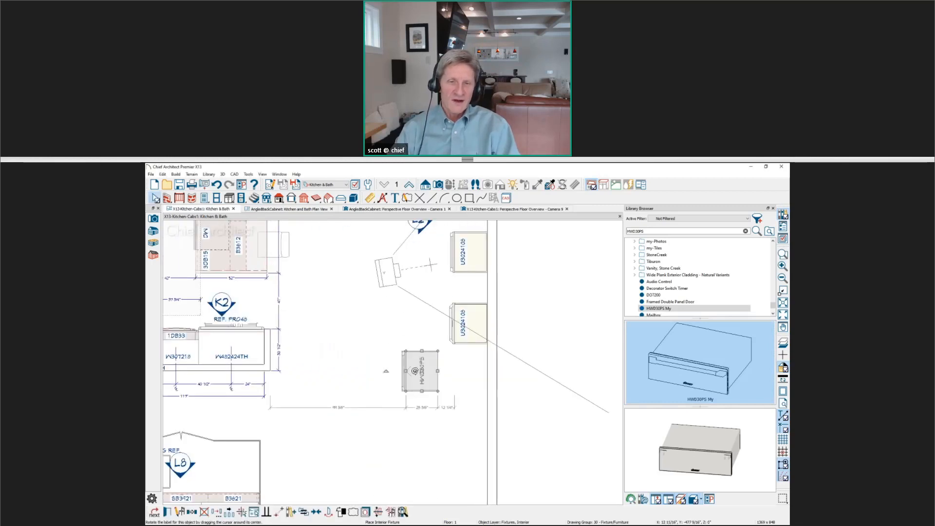
{"action": "left_click_drag", "start_coordinate": [422, 374], "coordinate": [450, 375]}
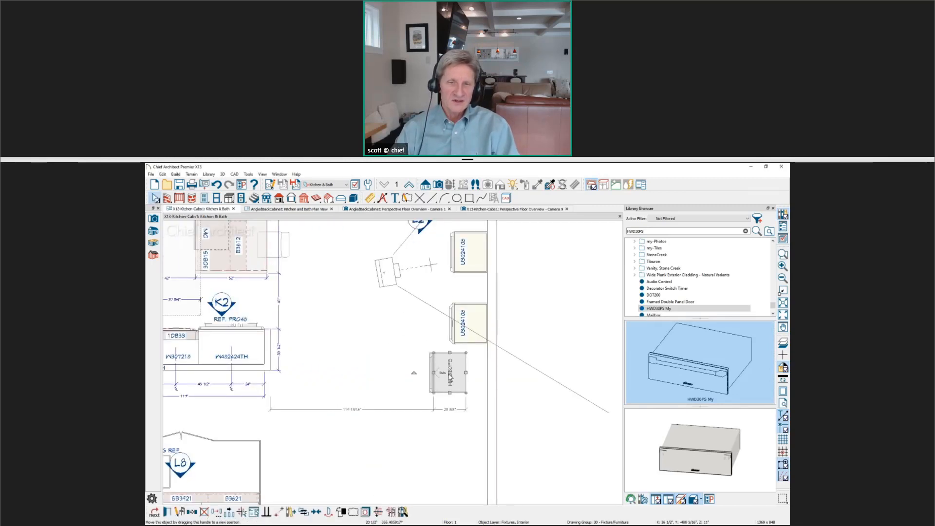
{"action": "left_click", "coordinate": [426, 418]}
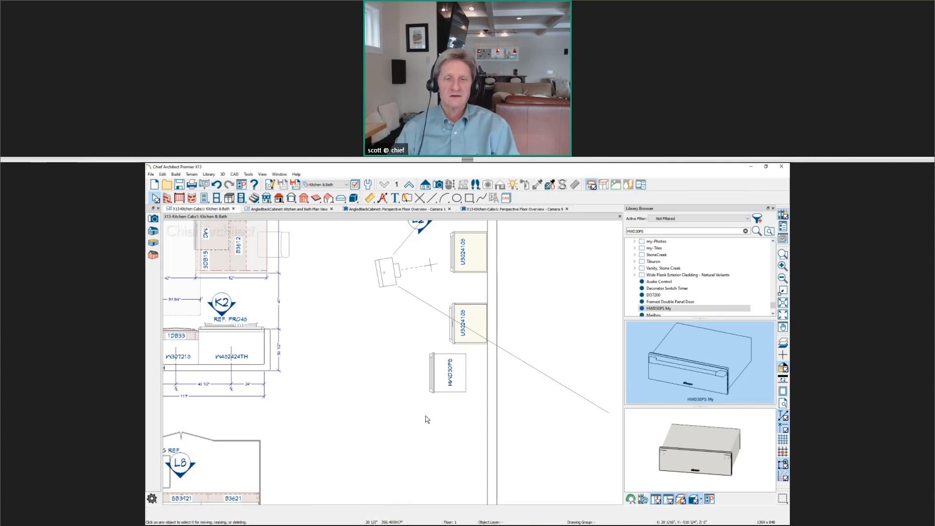
Close the AngledBackCabinet plan and camera views and return to the X13-Kitchen-Cabs1 Camera 9 perspective.
{"action": "left_click", "coordinate": [369, 209]}
{"action": "left_click", "coordinate": [301, 209]}
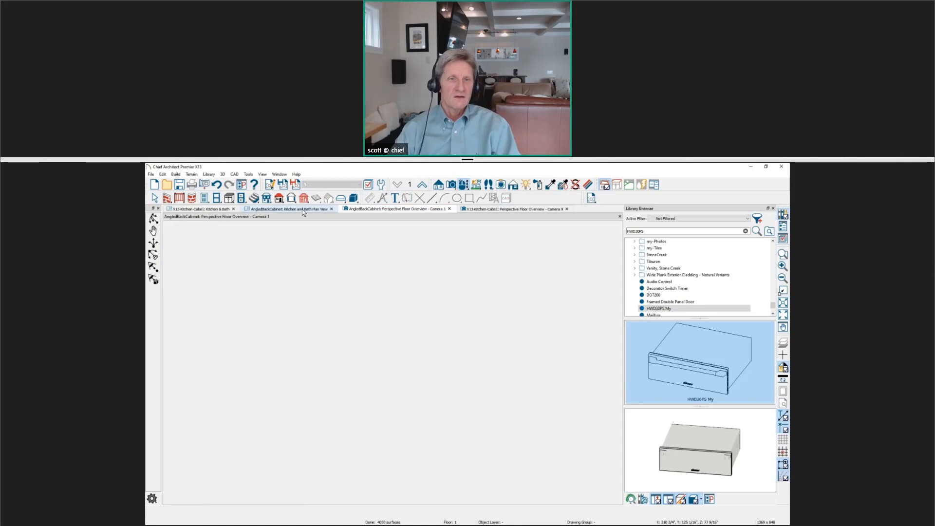
{"action": "left_click", "coordinate": [332, 209]}
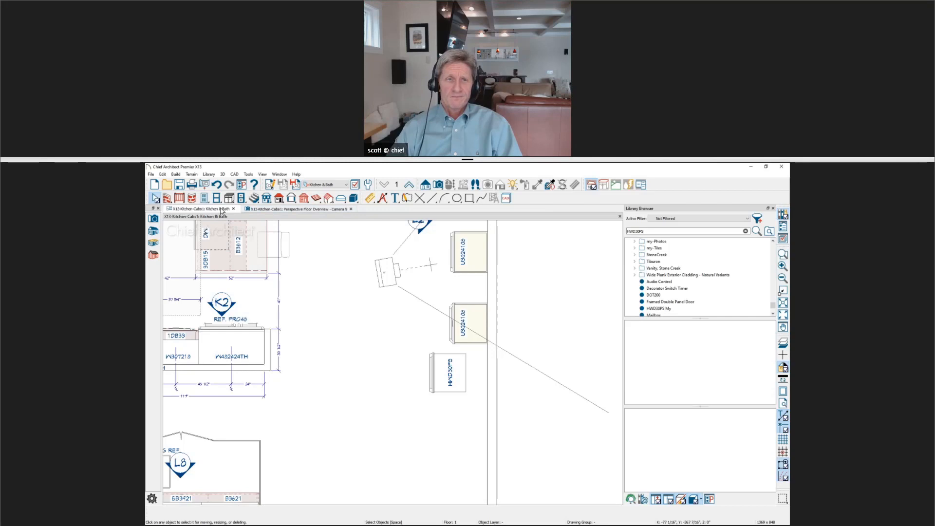
{"action": "left_click", "coordinate": [268, 209]}
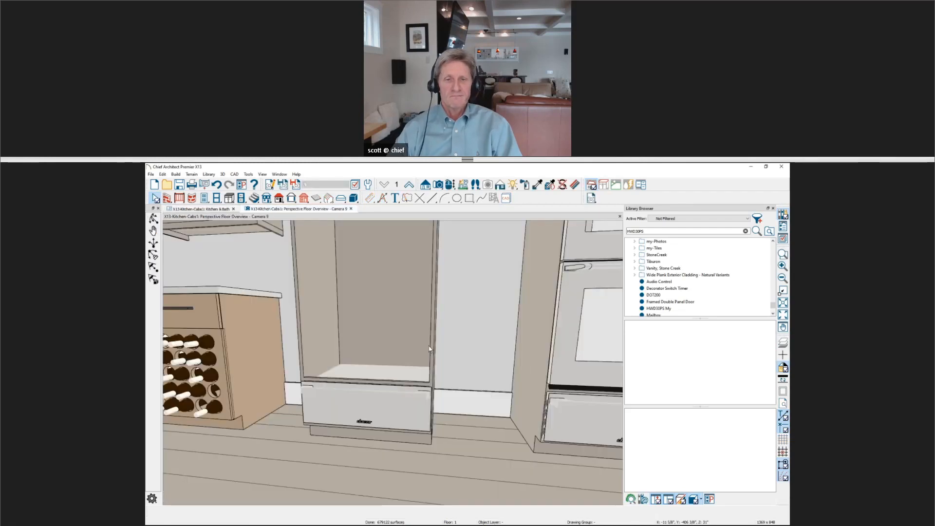
Compare the standalone warming drawer with the drawers built into the oven cabinets, and delete the standalone one.
{"action": "left_click_drag", "start_coordinate": [424, 359], "coordinate": [310, 361]}
{"action": "middle_click_drag", "start_coordinate": [309, 361], "coordinate": [304, 361]}
{"action": "middle_click_drag", "start_coordinate": [469, 392], "coordinate": [314, 384]}
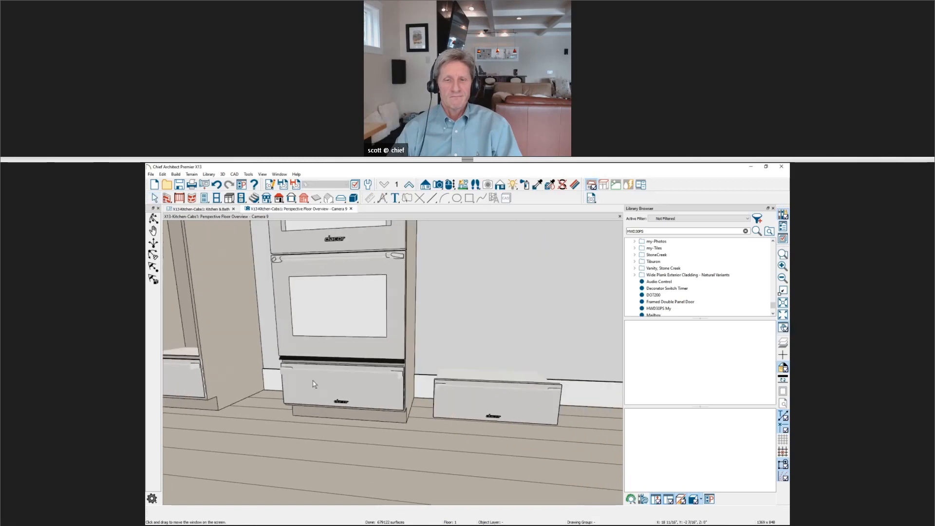
{"action": "left_click_drag", "start_coordinate": [430, 401], "coordinate": [359, 355]}
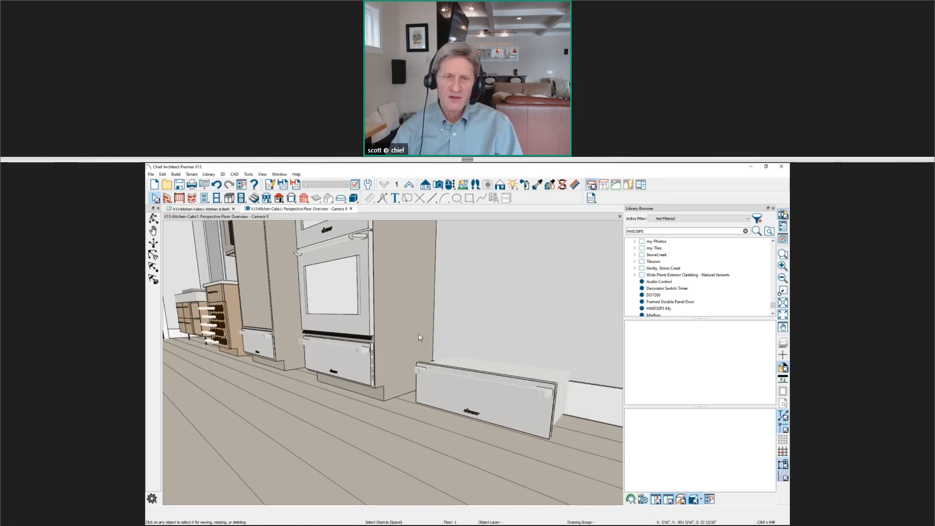
{"action": "scroll", "coordinate": [409, 328], "scroll_direction": "down", "scroll_amount": 2}
{"action": "middle_click_drag", "start_coordinate": [409, 328], "coordinate": [265, 335]}
{"action": "left_click", "coordinate": [367, 390]}
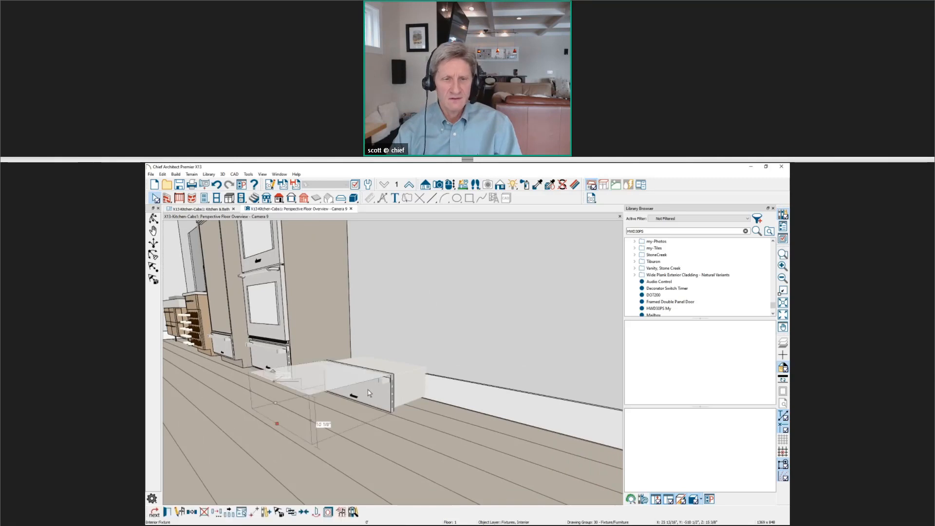
{"action": "key", "text": "Delete"}
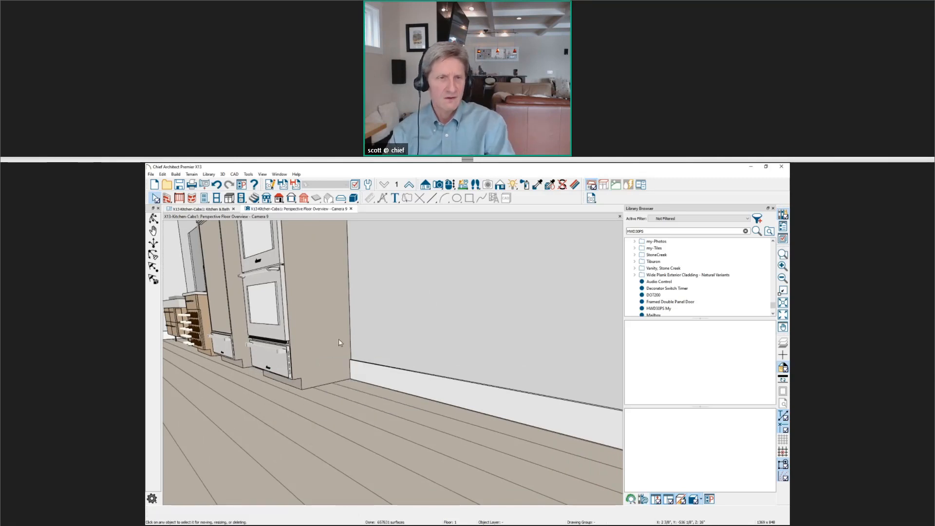
Place a base cabinet against the wall beside the last full-height oven cabinet and bring its exposed end into view.
{"action": "left_click", "coordinate": [230, 198]}
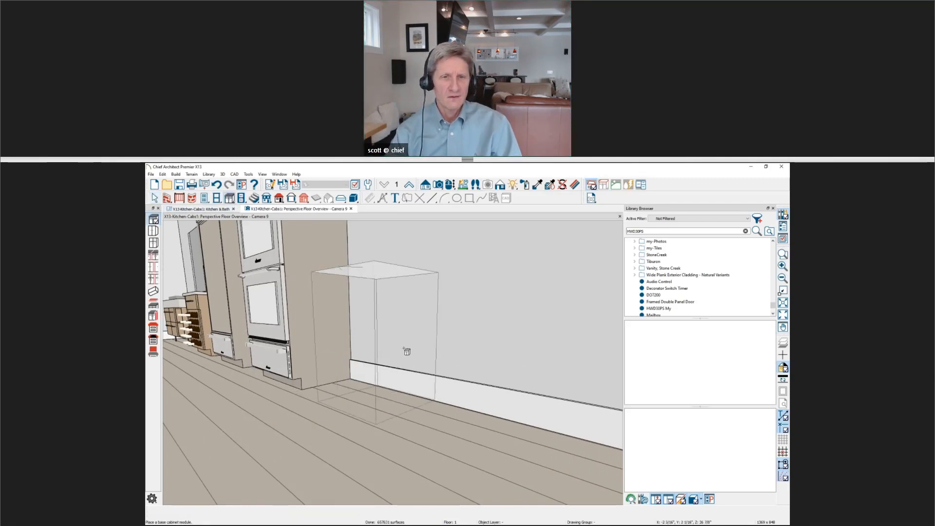
{"action": "left_click", "coordinate": [404, 349]}
{"action": "key", "text": "space"}
{"action": "middle_click_drag", "start_coordinate": [412, 403], "coordinate": [385, 404]}
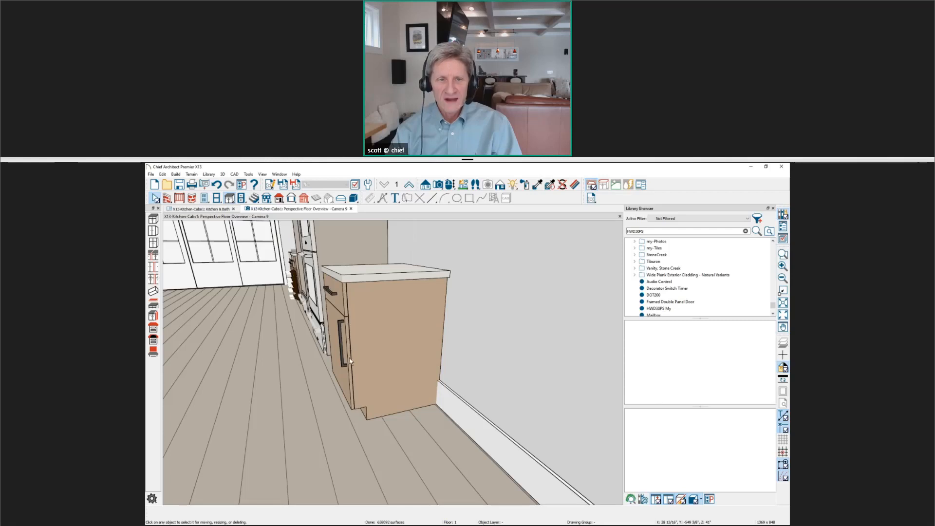
{"action": "scroll", "coordinate": [353, 388], "scroll_direction": "up", "scroll_amount": 2}
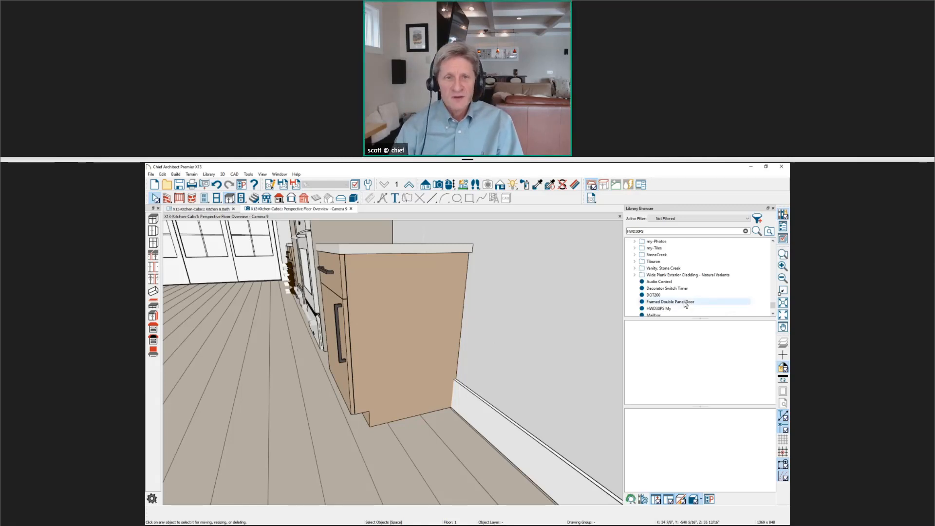
{"action": "left_click", "coordinate": [406, 273]}
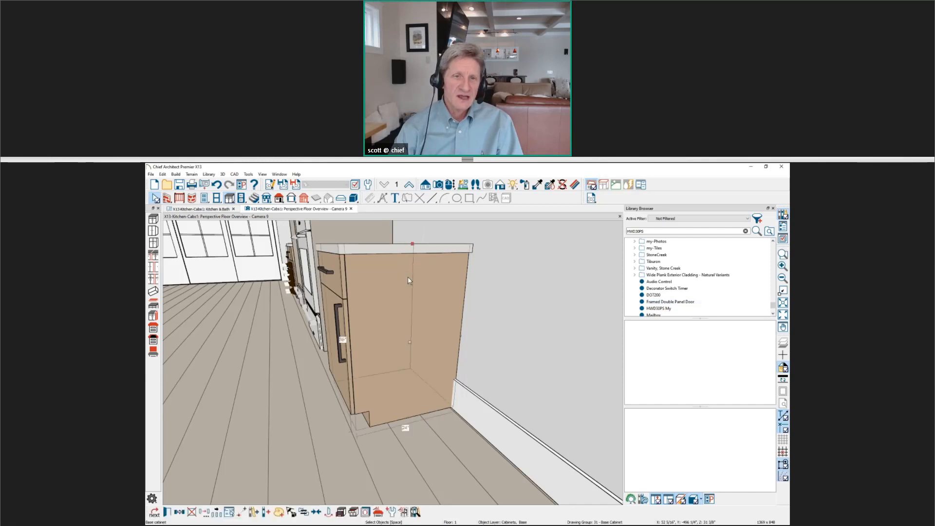
{"action": "key", "text": "Escape"}
{"action": "scroll", "coordinate": [354, 305], "scroll_direction": "up", "scroll_amount": 2}
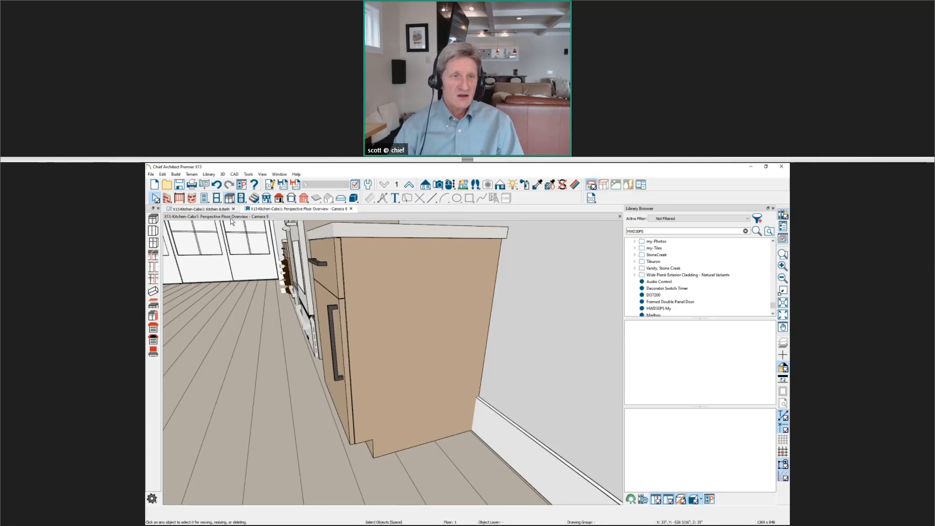
Place the Framed Double Panel Door from the User Catalog in the plan near the end of the B24L base cabinet.
{"action": "left_click", "coordinate": [200, 209]}
{"action": "left_click", "coordinate": [670, 302]}
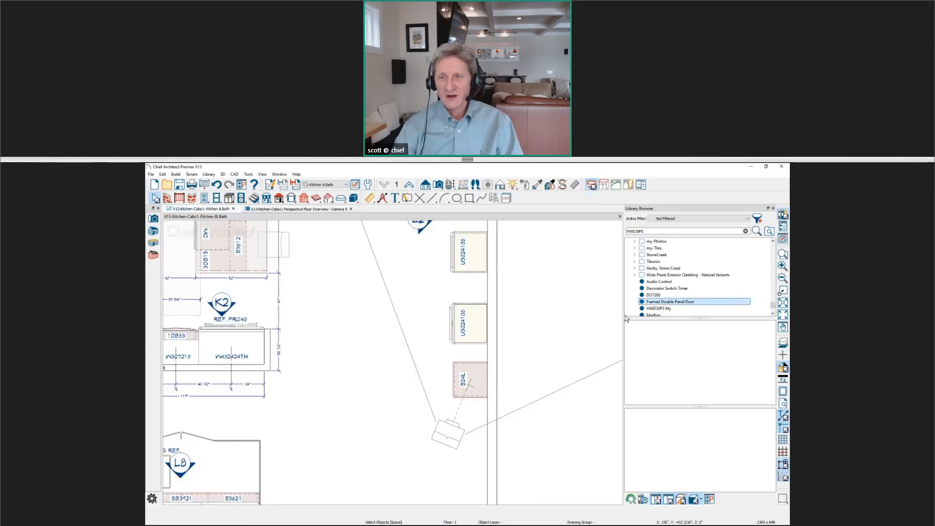
{"action": "left_click", "coordinate": [462, 457]}
{"action": "left_click", "coordinate": [506, 361]}
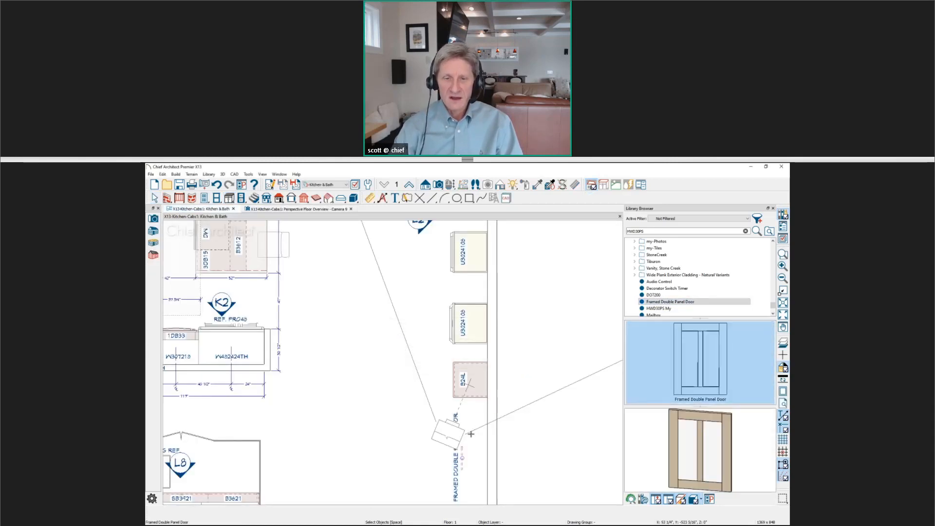
{"action": "key", "text": "Escape"}
Rotate the Framed Double Panel Door parallel to the B24L cabinet's exposed end, move it against that end, and check it in Camera 9.
{"action": "scroll", "coordinate": [461, 457], "scroll_direction": "up", "scroll_amount": 5}
{"action": "left_click", "coordinate": [463, 457]}
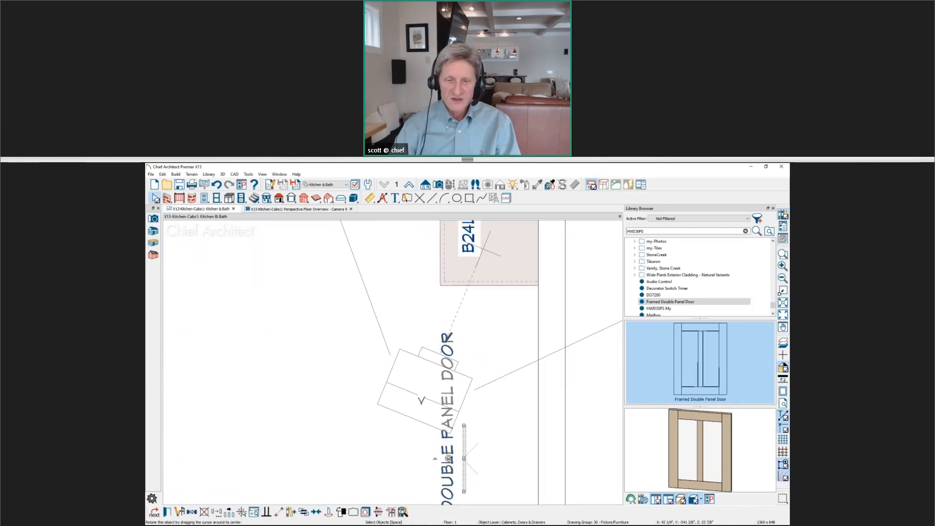
{"action": "left_click_drag", "start_coordinate": [448, 458], "coordinate": [488, 283]}
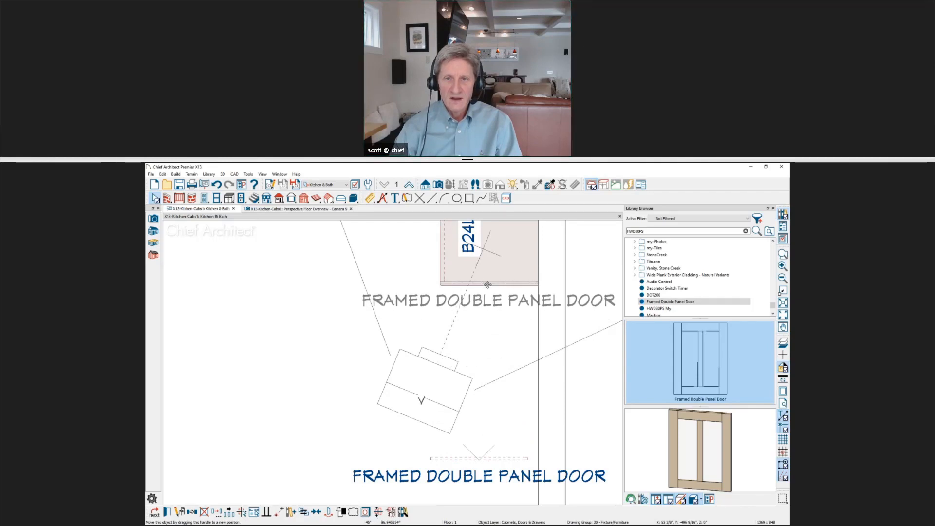
{"action": "left_click", "coordinate": [488, 404]}
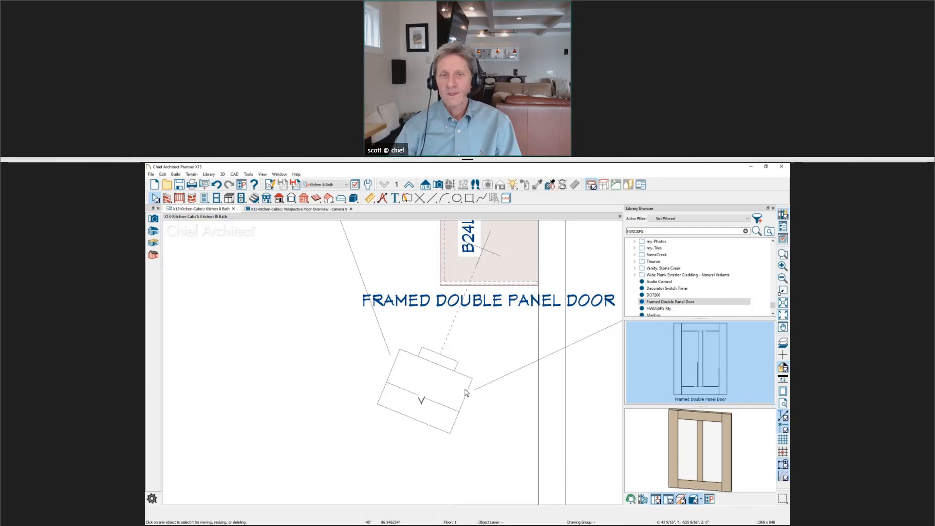
{"action": "left_click", "coordinate": [282, 209]}
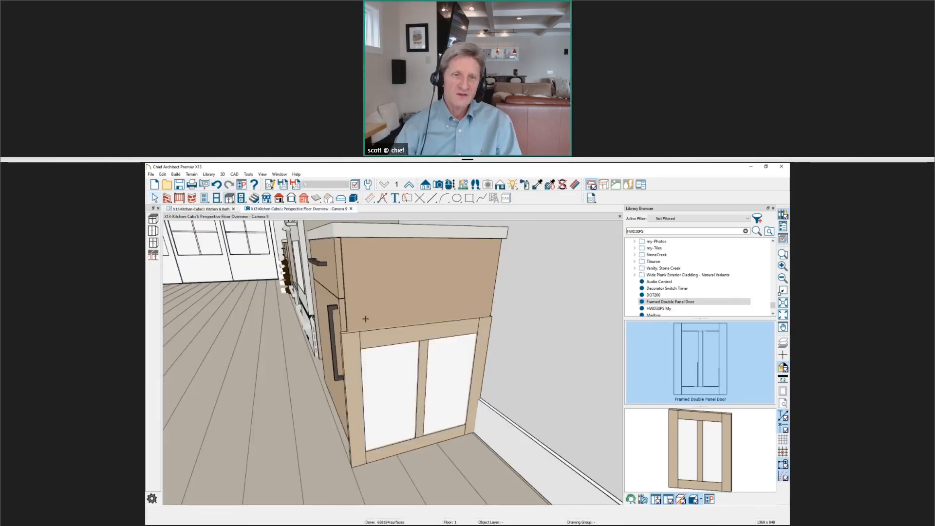
Bring the wall cabinet with the lift-up glass door into view and delete its 3/4" wide CA-001 molding profile.
{"action": "middle_click_drag", "start_coordinate": [333, 326], "coordinate": [311, 363]}
{"action": "scroll", "coordinate": [311, 346], "scroll_direction": "up", "scroll_amount": 1}
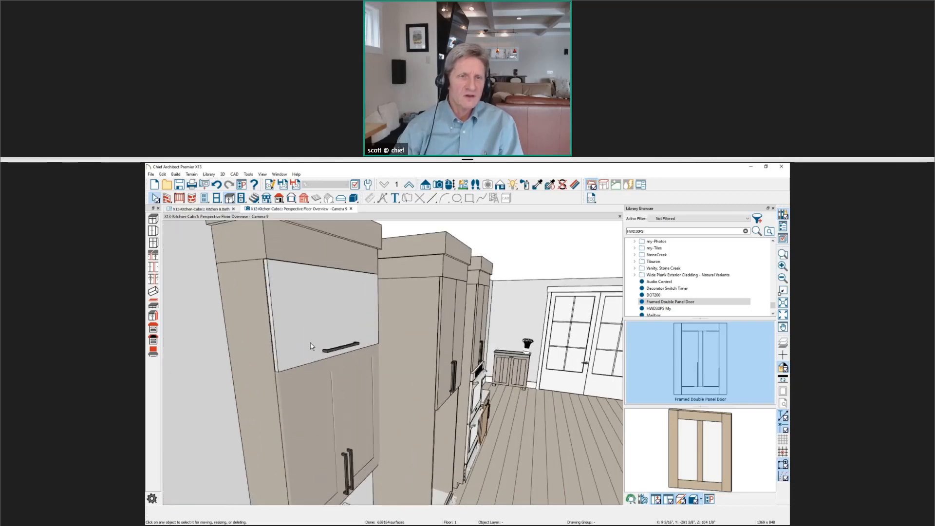
{"action": "scroll", "coordinate": [320, 401], "scroll_direction": "down", "scroll_amount": 1}
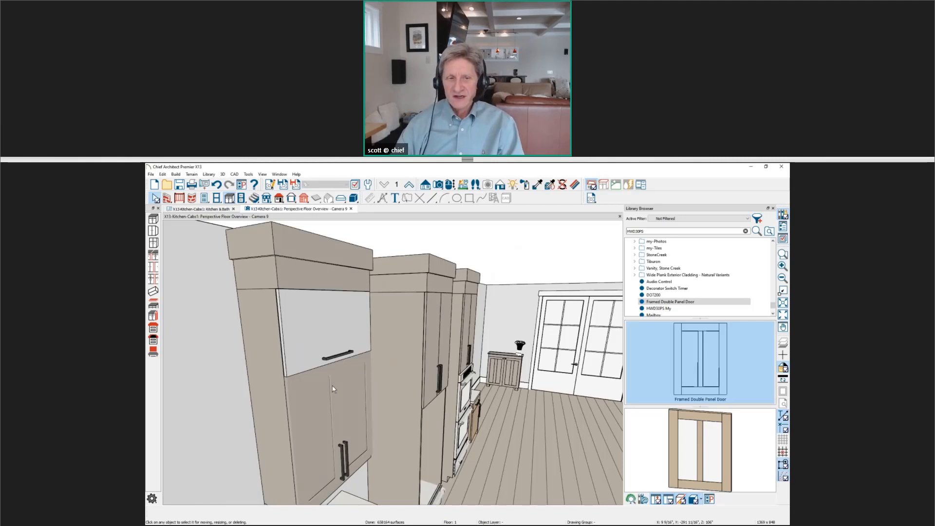
{"action": "double_click", "coordinate": [333, 389]}
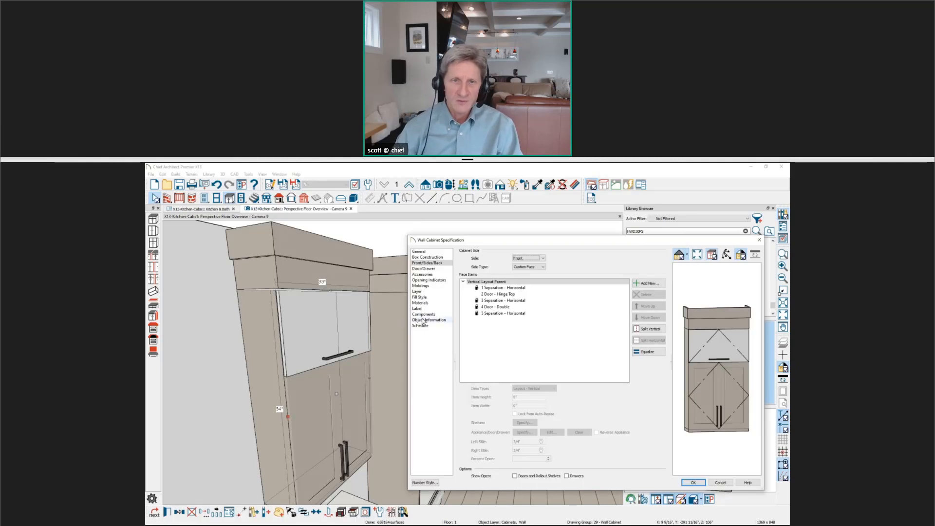
{"action": "left_click", "coordinate": [435, 286]}
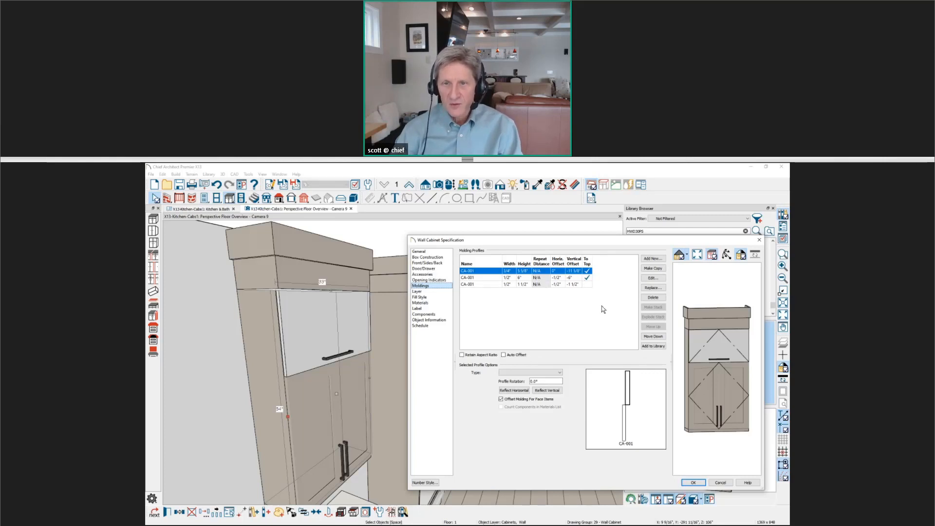
{"action": "left_click", "coordinate": [655, 298]}
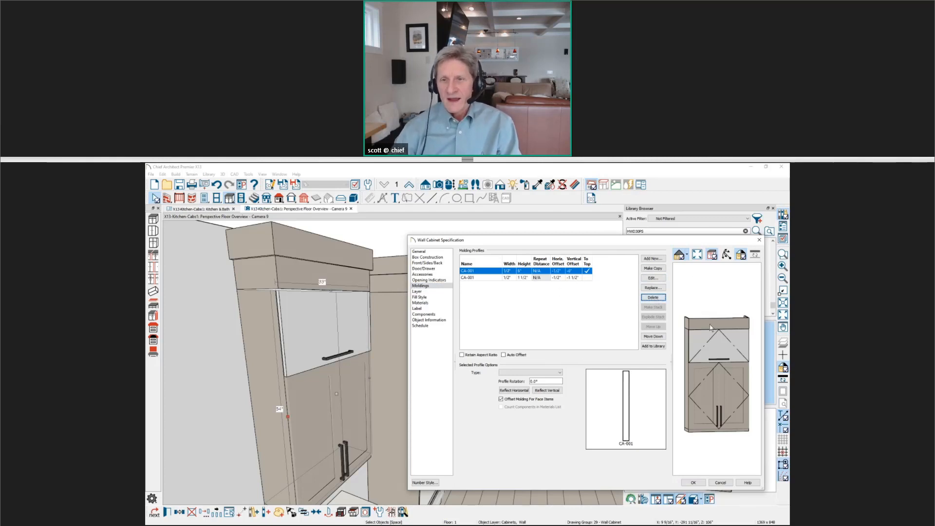
Inspect the cabinet's upper corner in the preview, apply the molding change, and switch to the Questions image in Windows Photo Viewer.
{"action": "scroll", "coordinate": [695, 336], "scroll_direction": "up", "scroll_amount": 3}
{"action": "scroll", "coordinate": [695, 336], "scroll_direction": "up", "scroll_amount": 4}
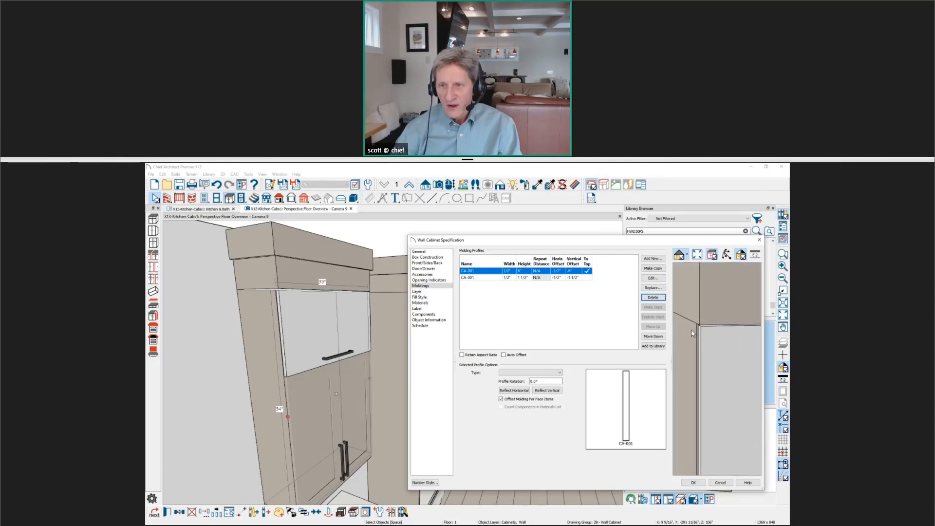
{"action": "left_click", "coordinate": [726, 254]}
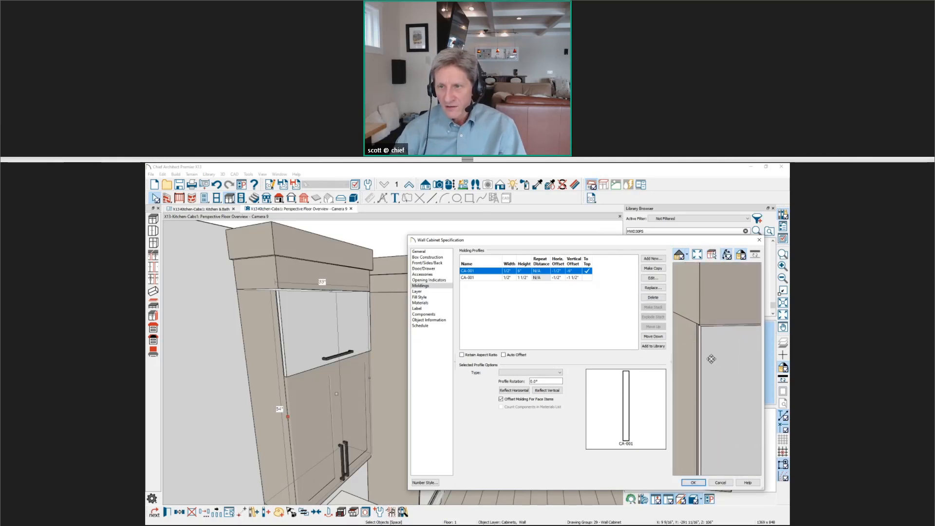
{"action": "left_click_drag", "start_coordinate": [711, 359], "coordinate": [721, 365]}
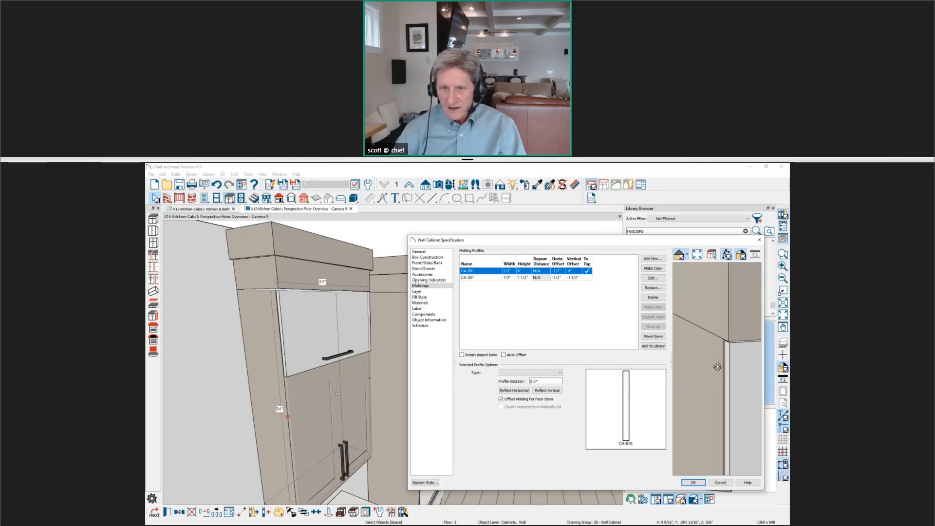
{"action": "left_click_drag", "start_coordinate": [708, 368], "coordinate": [701, 352]}
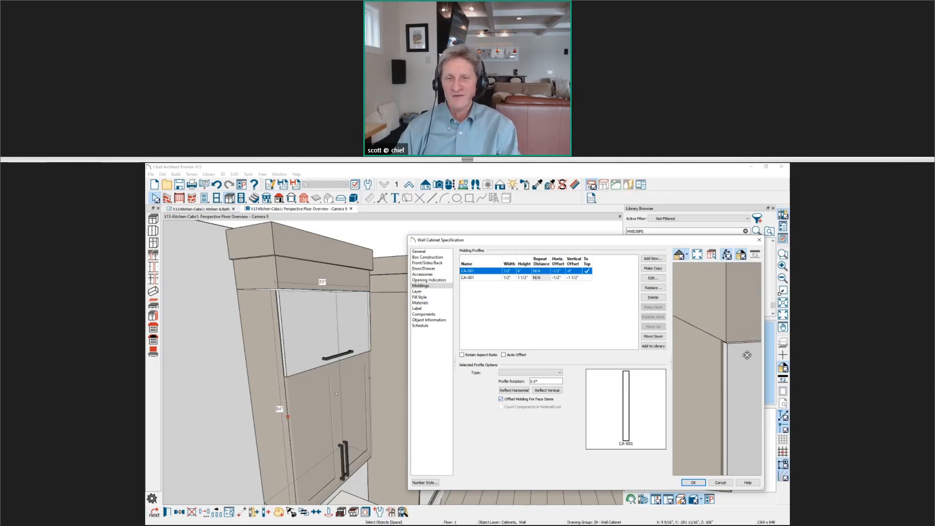
{"action": "left_click", "coordinate": [693, 482]}
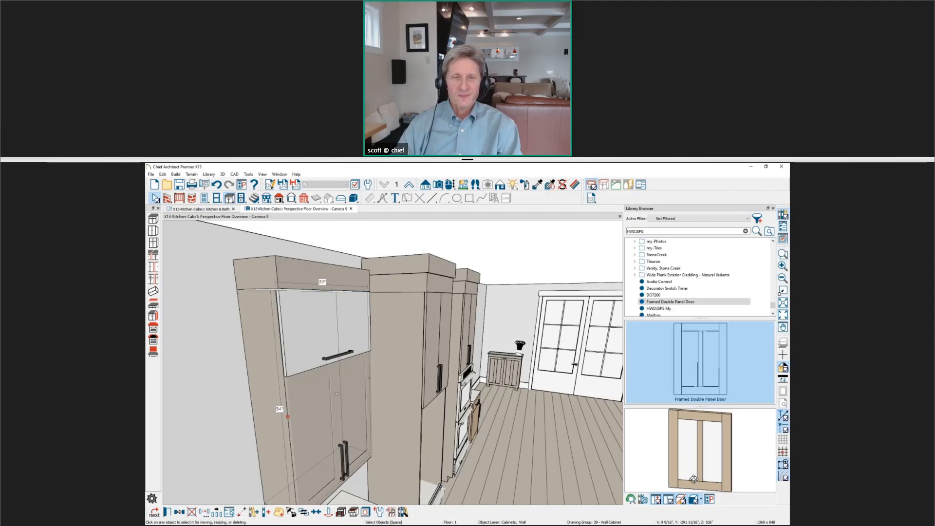
{"action": "key", "text": "Escape"}
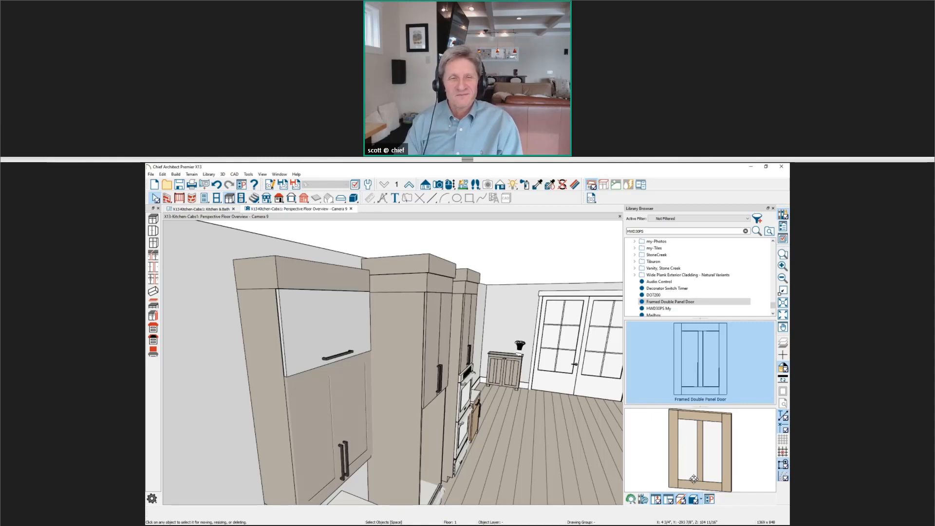
{"action": "key", "text": "alt+Tab"}
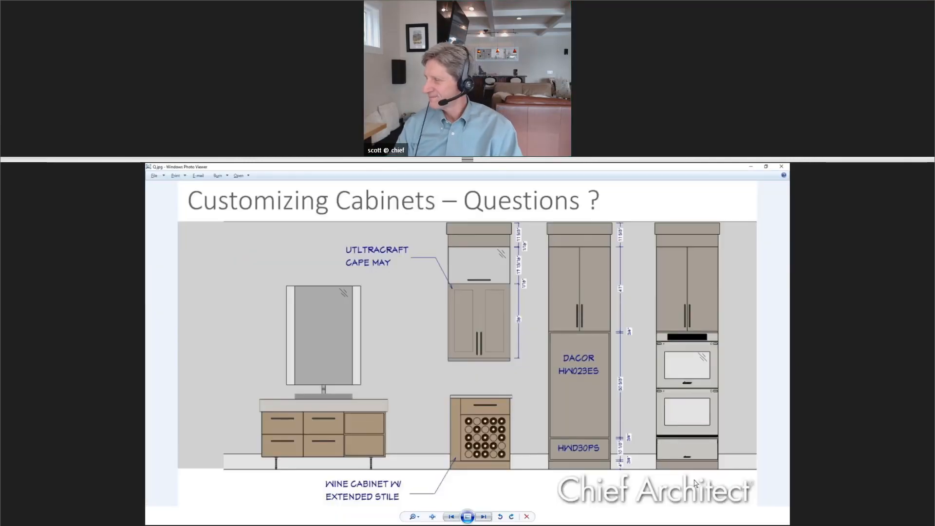
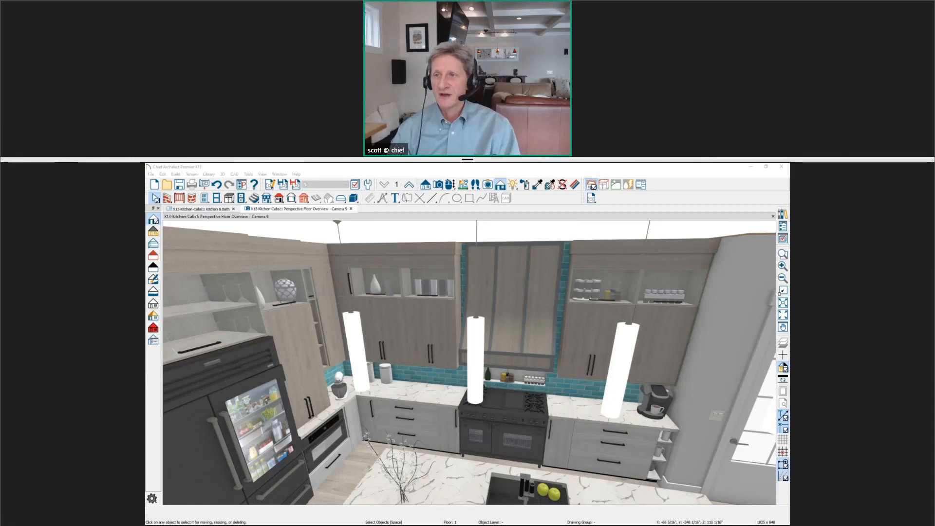
Reopen the Library Browser in Chief Architect X13 and browse Benjamin Moore Paints > Canada to the Historical Colours.
{"action": "left_click", "coordinate": [782, 213]}
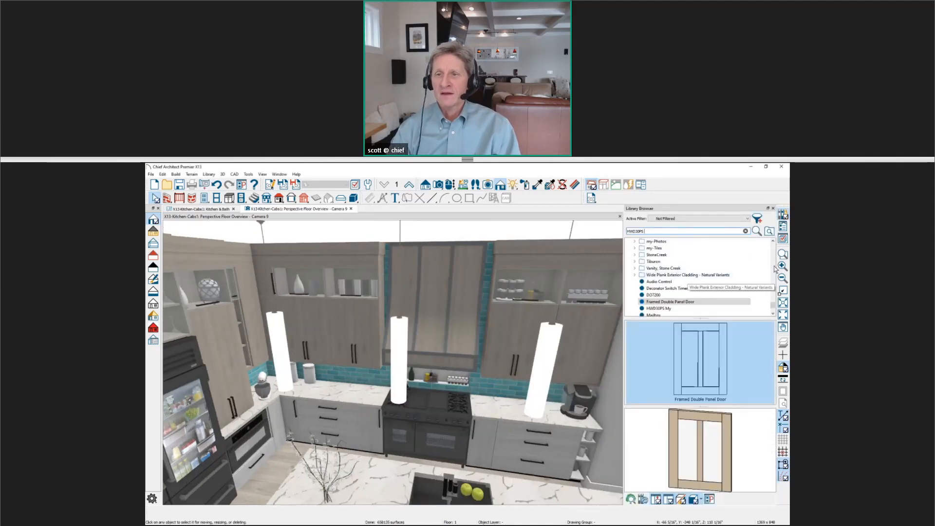
{"action": "left_click_drag", "start_coordinate": [773, 307], "coordinate": [780, 240]}
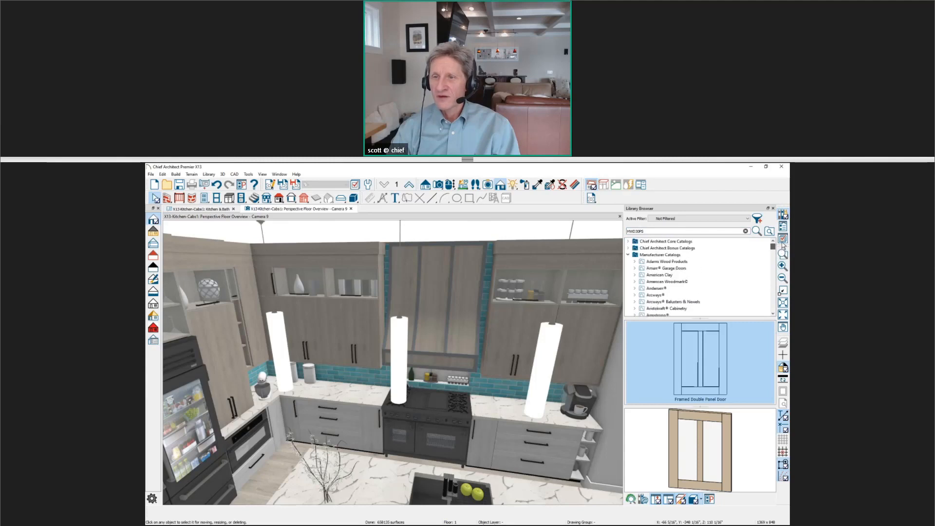
{"action": "scroll", "coordinate": [651, 263], "scroll_direction": "down", "scroll_amount": 4}
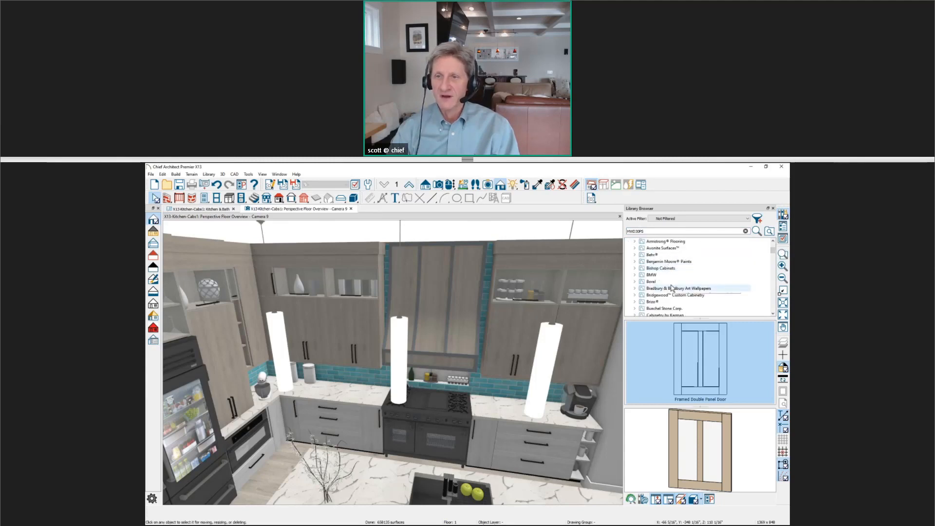
{"action": "left_click", "coordinate": [669, 262]}
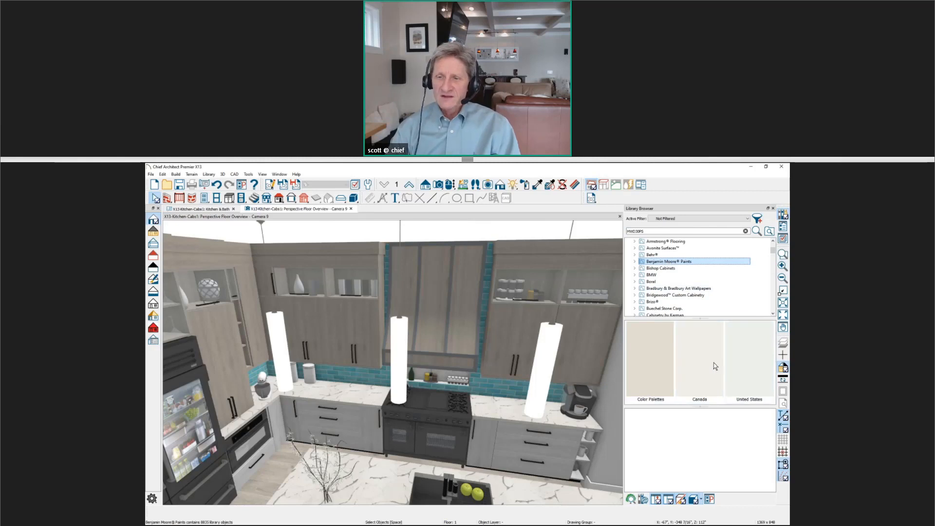
{"action": "double_click", "coordinate": [714, 365]}
{"action": "double_click", "coordinate": [707, 365]}
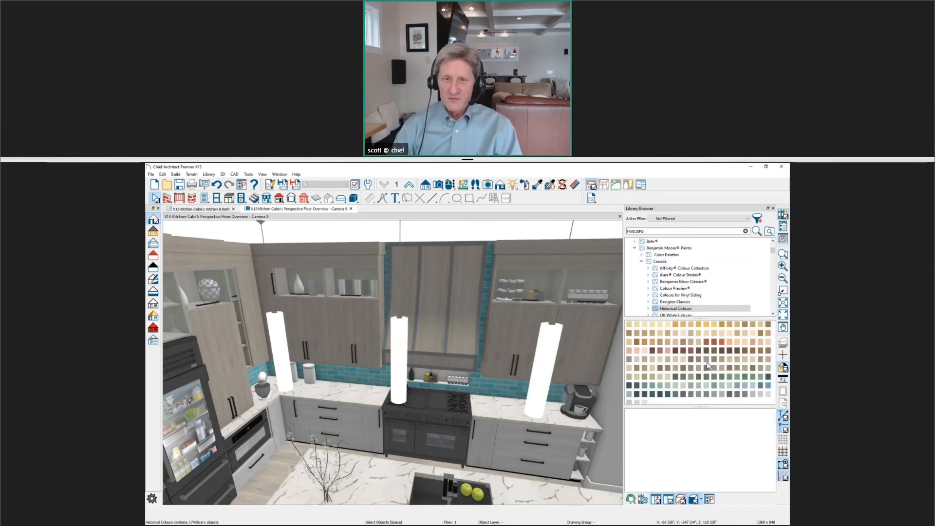
Paint the kitchen's upper cabinets with HC-82 bennington gray using the Material Painter in Room Mode.
{"action": "left_click", "coordinate": [667, 360]}
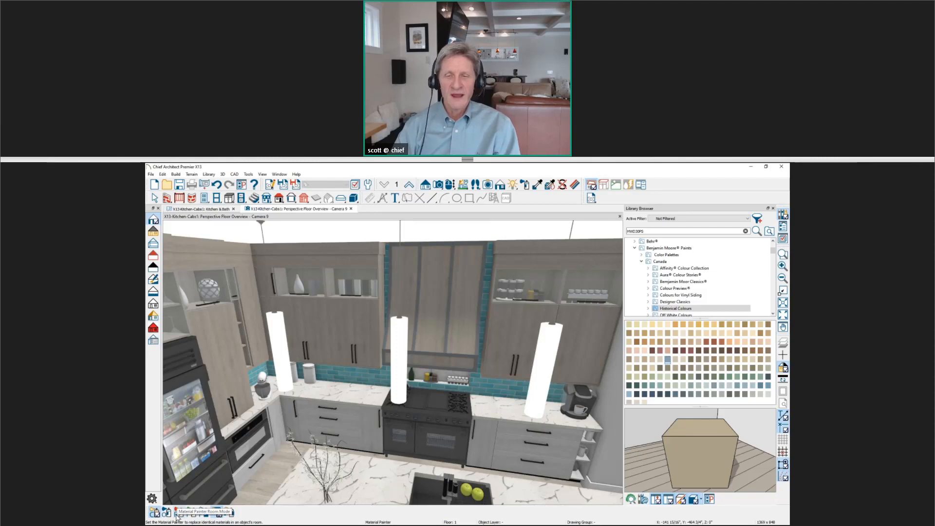
{"action": "left_click", "coordinate": [179, 513]}
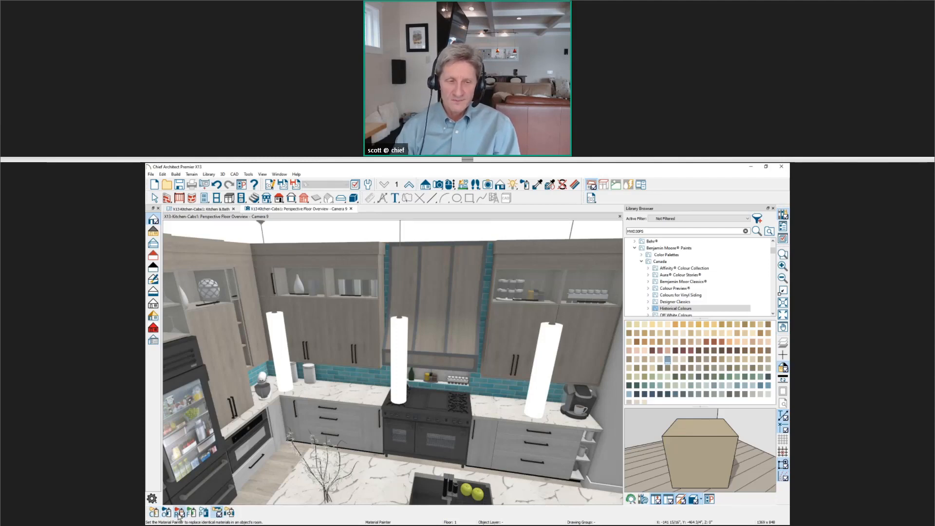
{"action": "left_click", "coordinate": [521, 347]}
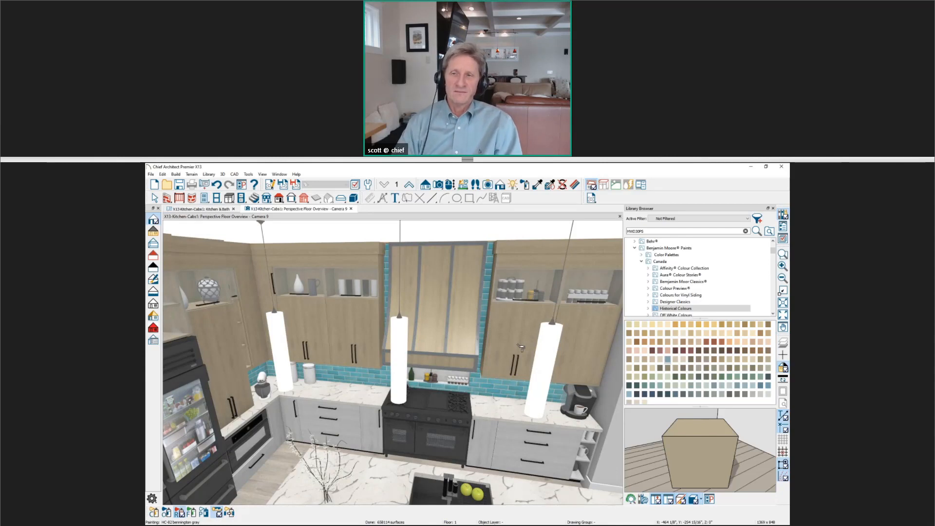
Repaint the upper cabinets with HC-51 audubon russet and after that with HC-6 windham cream.
{"action": "left_click", "coordinate": [721, 342]}
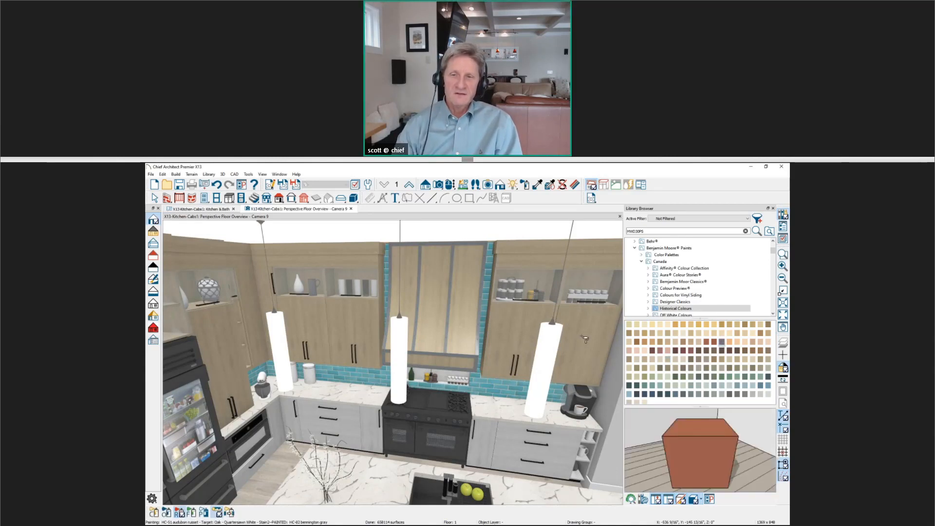
{"action": "left_click", "coordinate": [585, 339]}
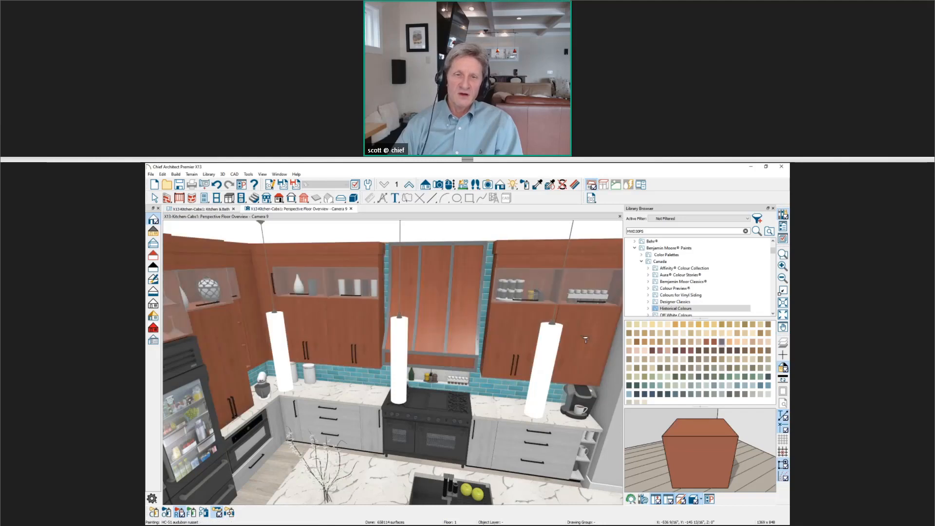
{"action": "left_click", "coordinate": [668, 324]}
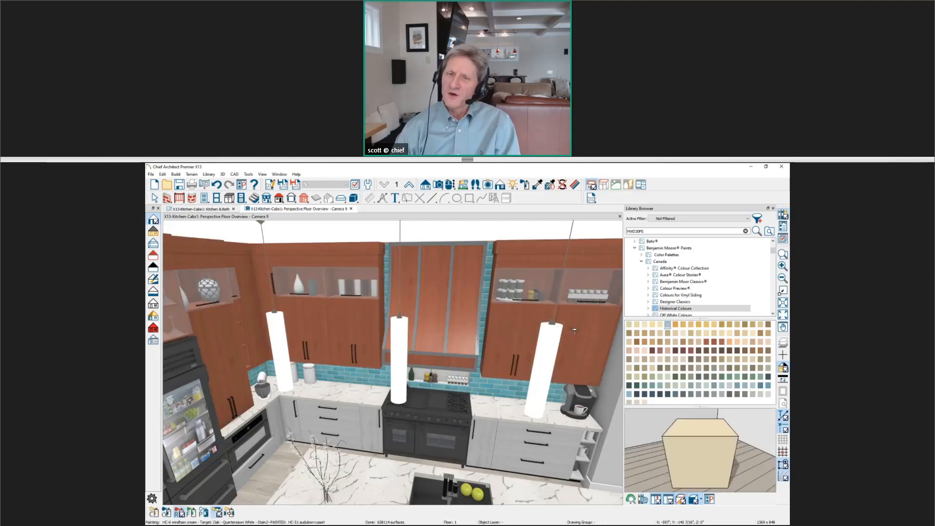
{"action": "left_click", "coordinate": [576, 329]}
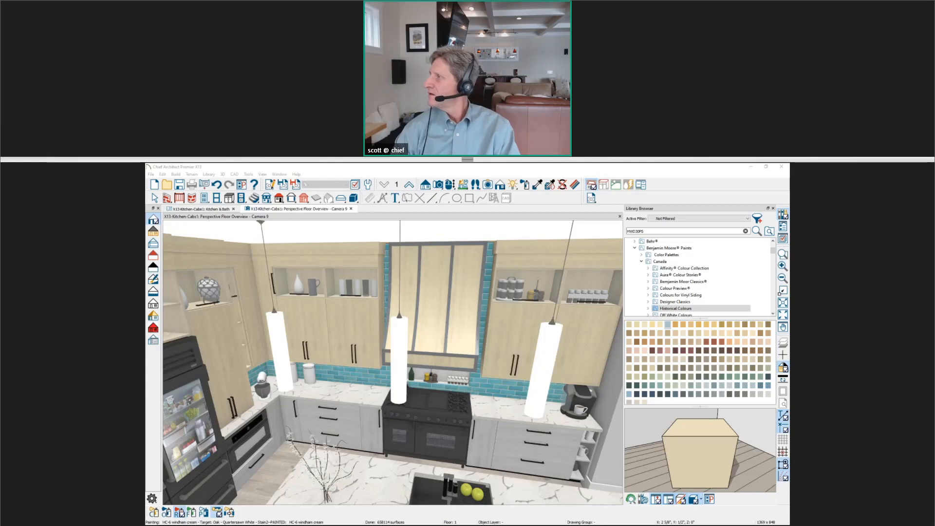
Switch to Kitchen-Bachelor-View in Chief Architect X12 and create a perspective floor overview that frames the kitchen from above the island seating.
{"action": "left_click_drag", "start_coordinate": [789, 231], "coordinate": [682, 163]}
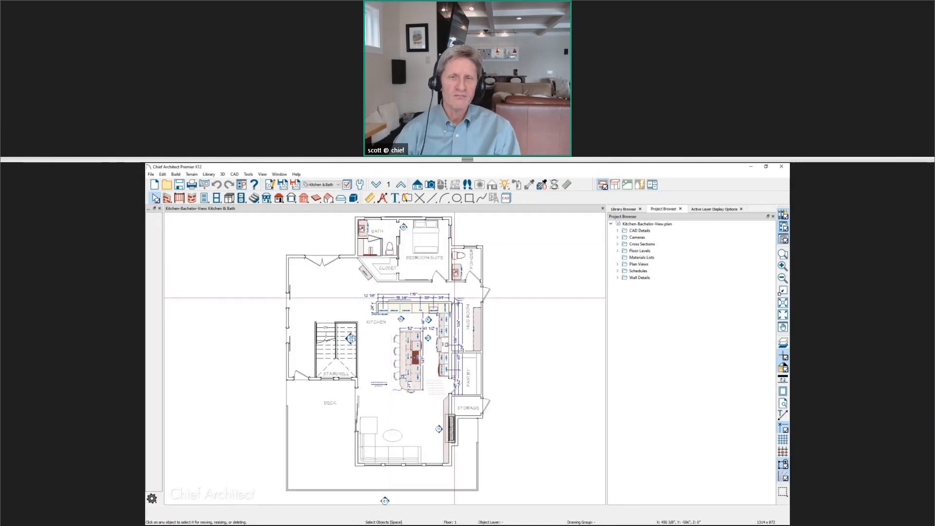
{"action": "left_click", "coordinate": [431, 185]}
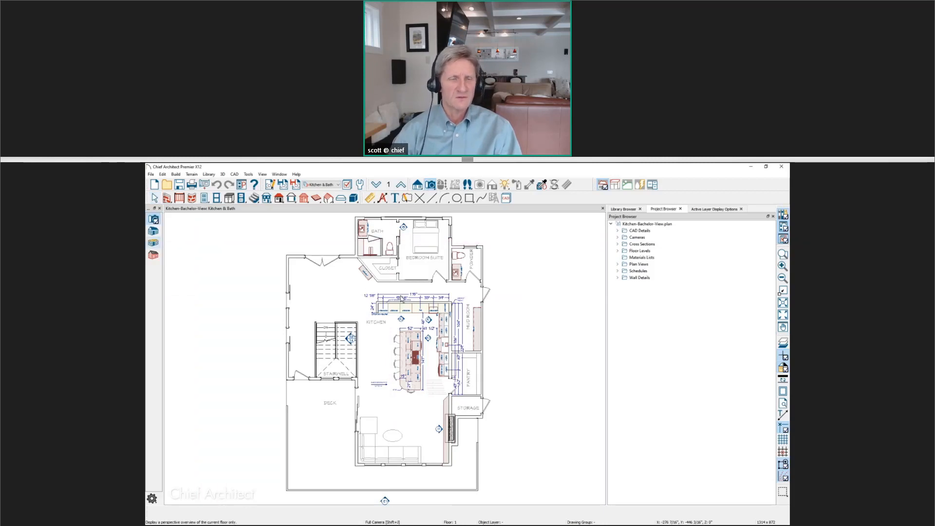
{"action": "left_click", "coordinate": [400, 297]}
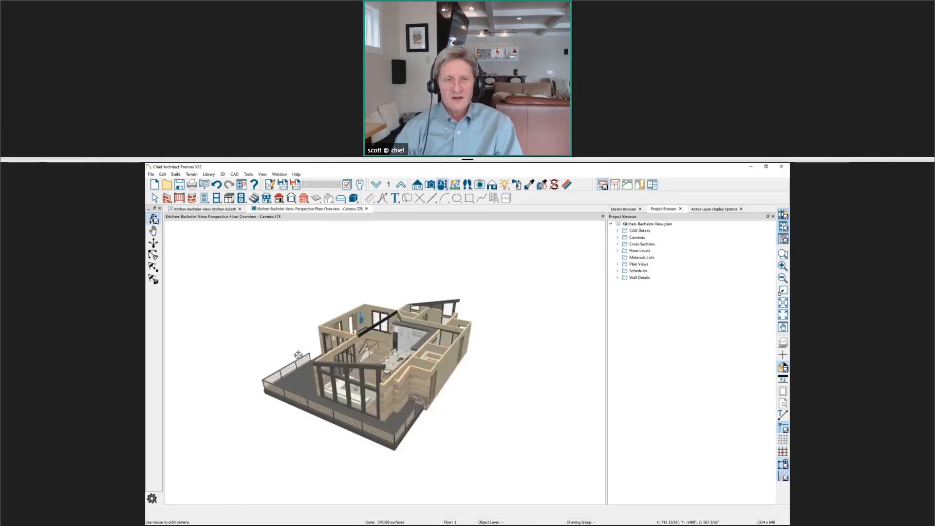
{"action": "left_click_drag", "start_coordinate": [298, 355], "coordinate": [396, 317]}
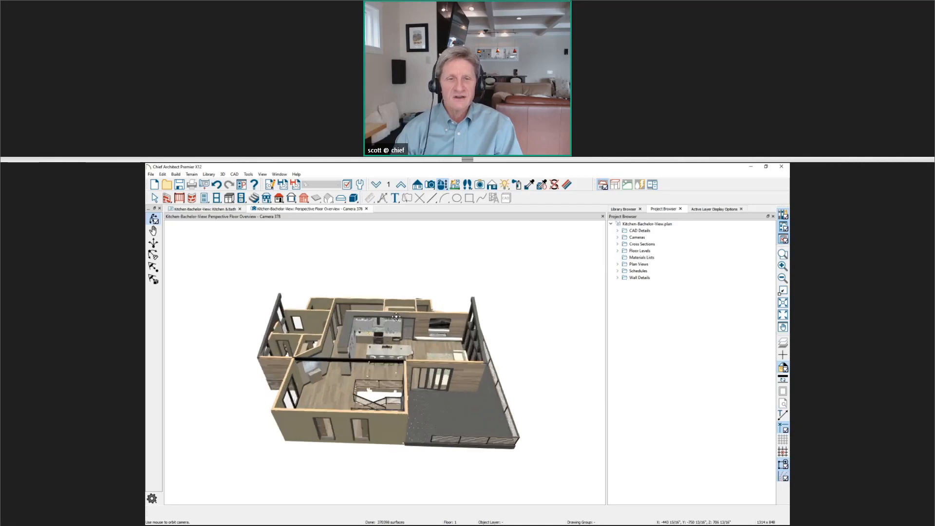
{"action": "scroll", "coordinate": [397, 317], "scroll_direction": "up", "scroll_amount": 5}
{"action": "scroll", "coordinate": [382, 347], "scroll_direction": "up", "scroll_amount": 1}
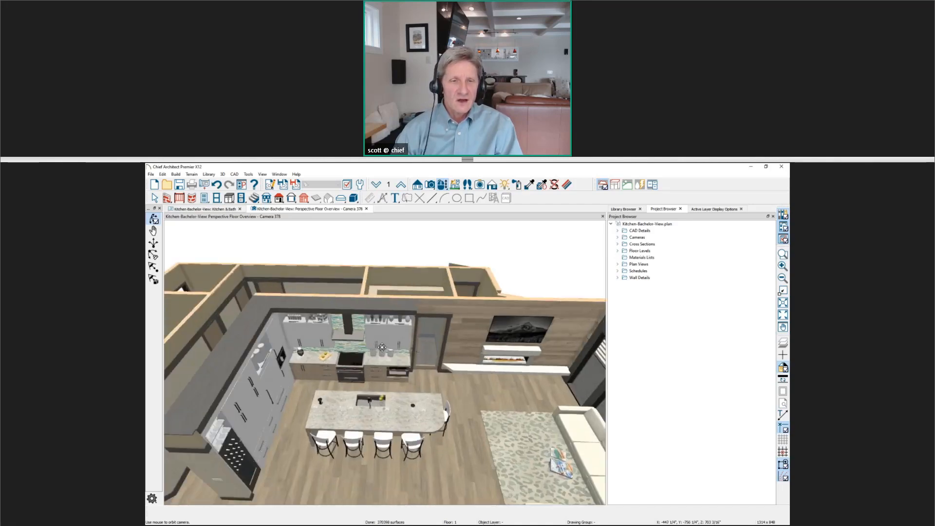
{"action": "scroll", "coordinate": [382, 347], "scroll_direction": "up", "scroll_amount": 1}
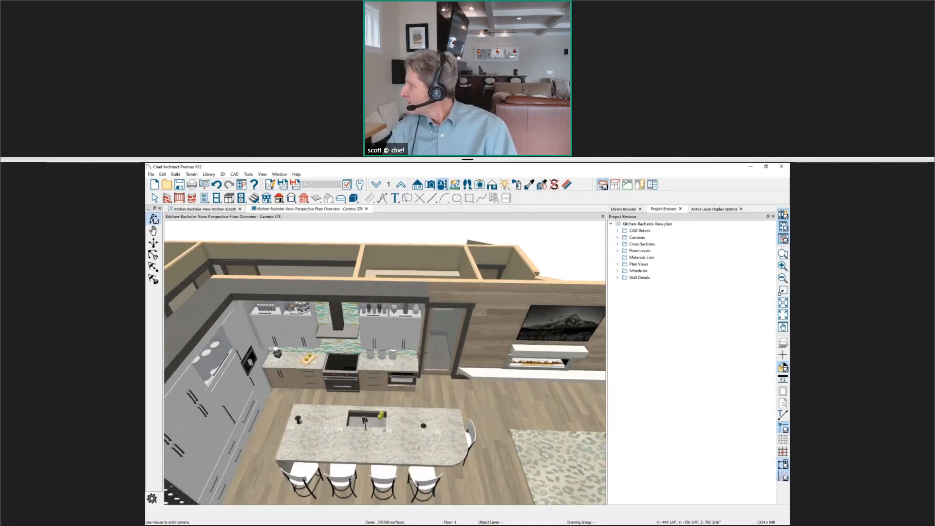
Open StyleOptionsPlan and create a perspective floor overview that shows its row of style palette option rooms up close.
{"action": "left_click_drag", "start_coordinate": [789, 336], "coordinate": [486, 317]}
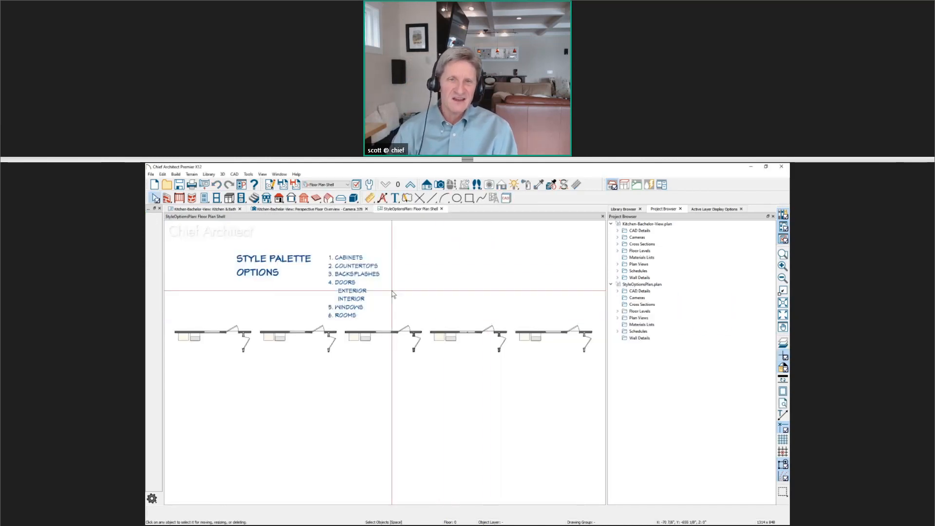
{"action": "left_click", "coordinate": [439, 185]}
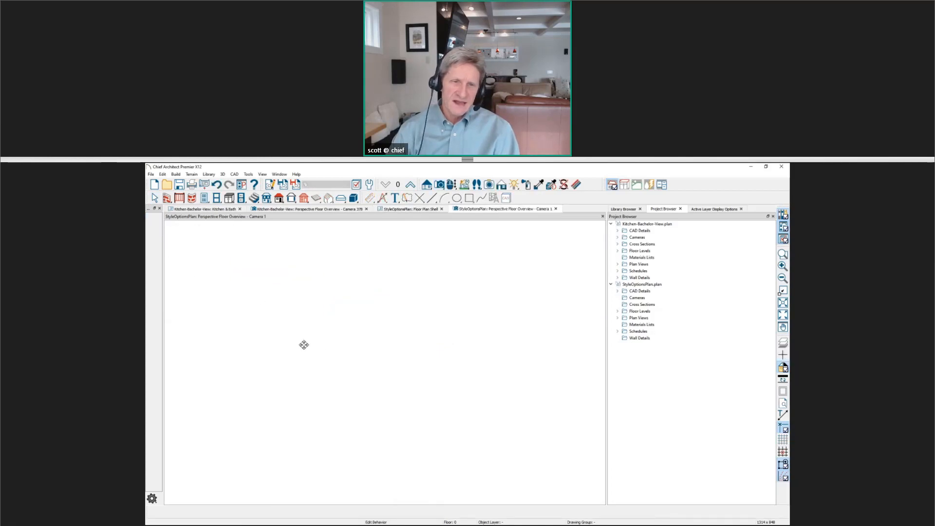
{"action": "left_click_drag", "start_coordinate": [444, 355], "coordinate": [313, 350]}
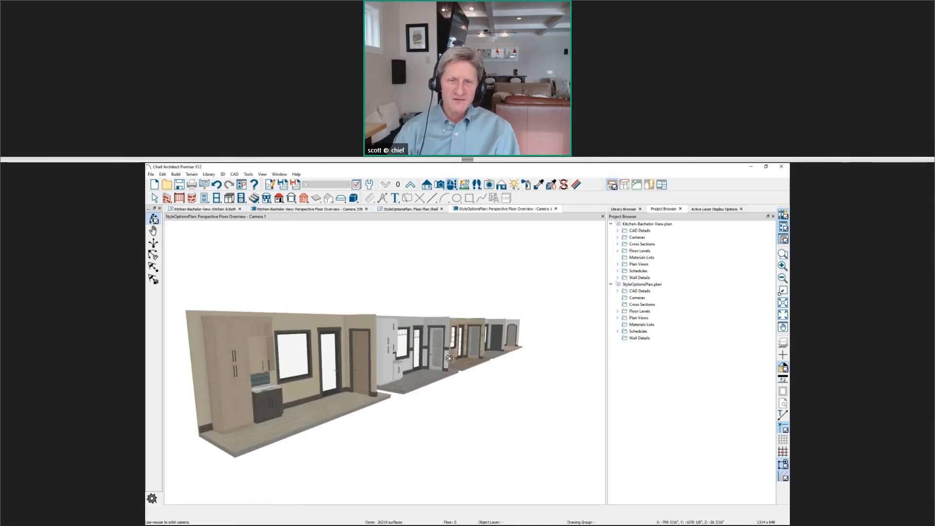
{"action": "scroll", "coordinate": [450, 357], "scroll_direction": "up", "scroll_amount": 3}
{"action": "scroll", "coordinate": [451, 358], "scroll_direction": "up", "scroll_amount": 1}
{"action": "middle_click_drag", "start_coordinate": [451, 359], "coordinate": [377, 347]}
{"action": "scroll", "coordinate": [420, 348], "scroll_direction": "up", "scroll_amount": 2}
{"action": "scroll", "coordinate": [420, 348], "scroll_direction": "up", "scroll_amount": 1}
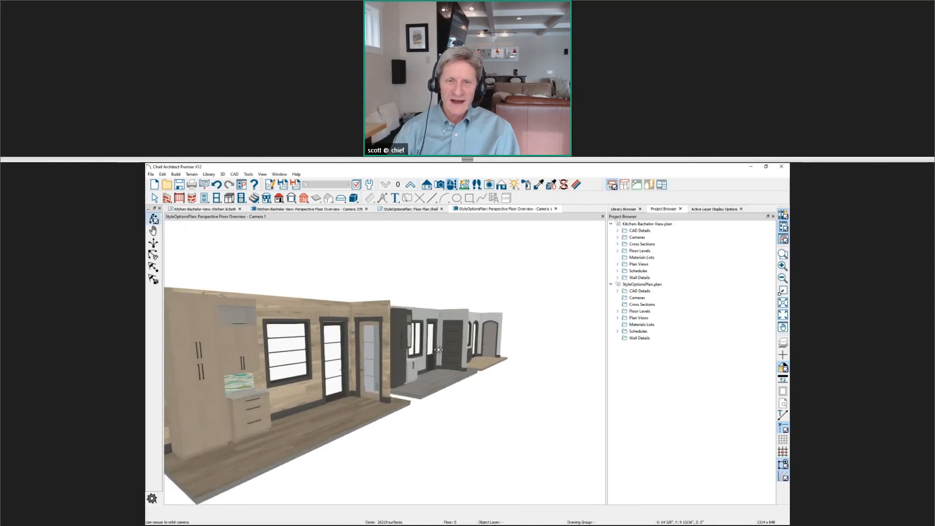
Open the Style Options folder of the User Catalog, select the Option3 style palette and examine its matching sample room.
{"action": "scroll", "coordinate": [468, 338], "scroll_direction": "up", "scroll_amount": 2}
{"action": "scroll", "coordinate": [468, 338], "scroll_direction": "up", "scroll_amount": 3}
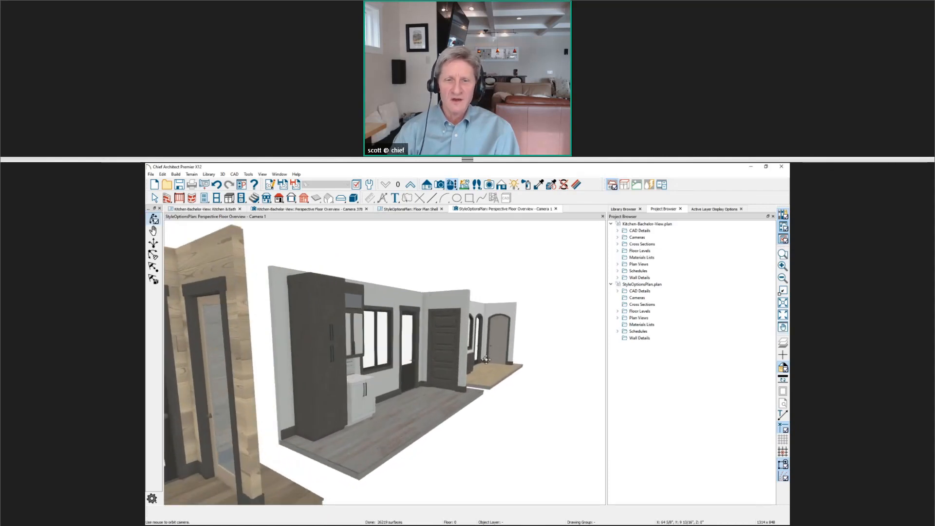
{"action": "scroll", "coordinate": [485, 374], "scroll_direction": "up", "scroll_amount": 3}
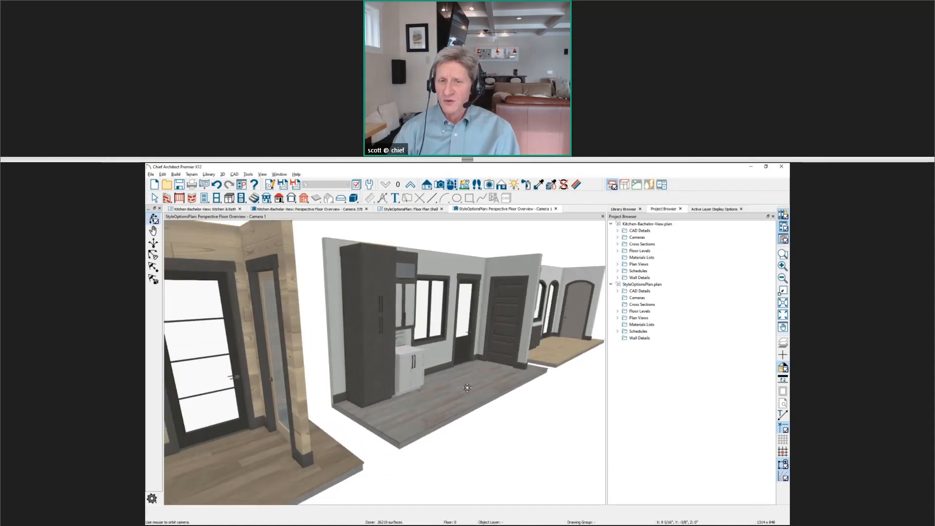
{"action": "scroll", "coordinate": [474, 377], "scroll_direction": "down", "scroll_amount": 5}
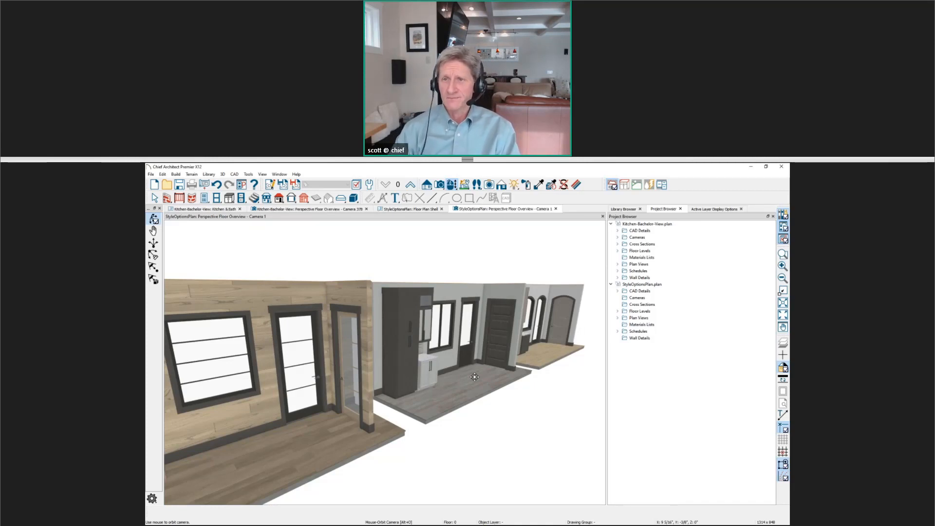
{"action": "left_click", "coordinate": [624, 209]}
{"action": "left_click", "coordinate": [610, 270]}
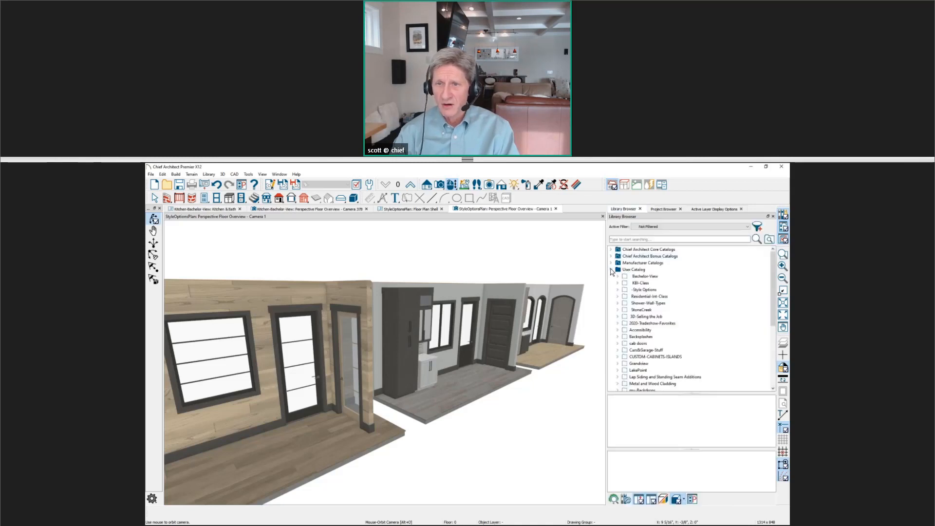
{"action": "left_click", "coordinate": [618, 290]}
{"action": "left_click", "coordinate": [650, 297]}
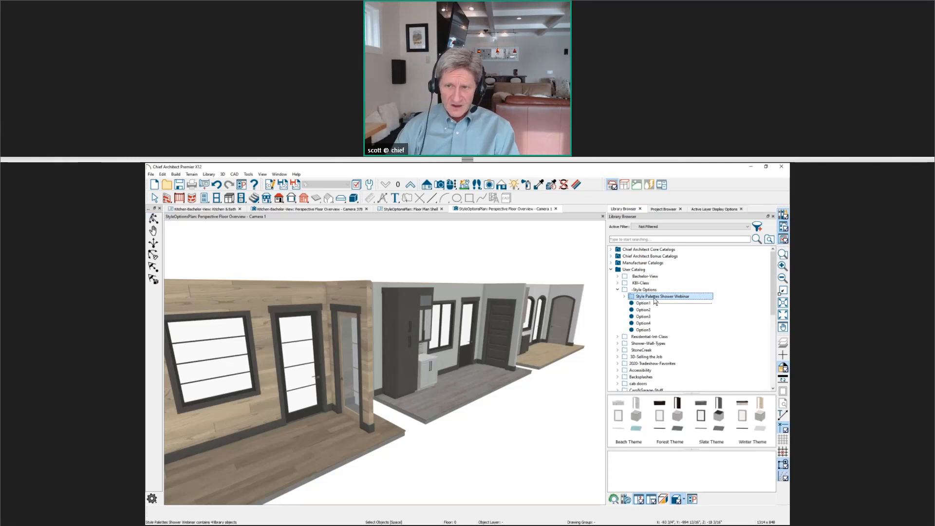
{"action": "left_click", "coordinate": [649, 316]}
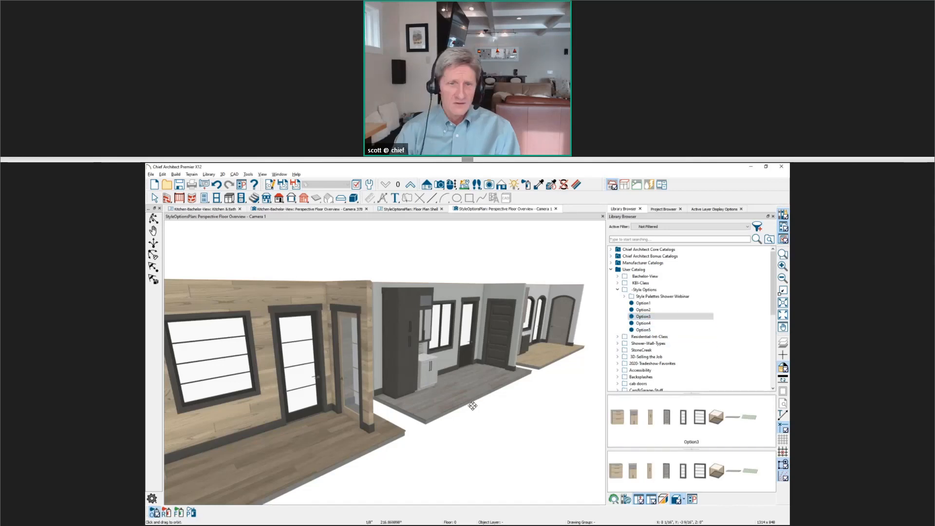
{"action": "left_click_drag", "start_coordinate": [484, 407], "coordinate": [562, 422]}
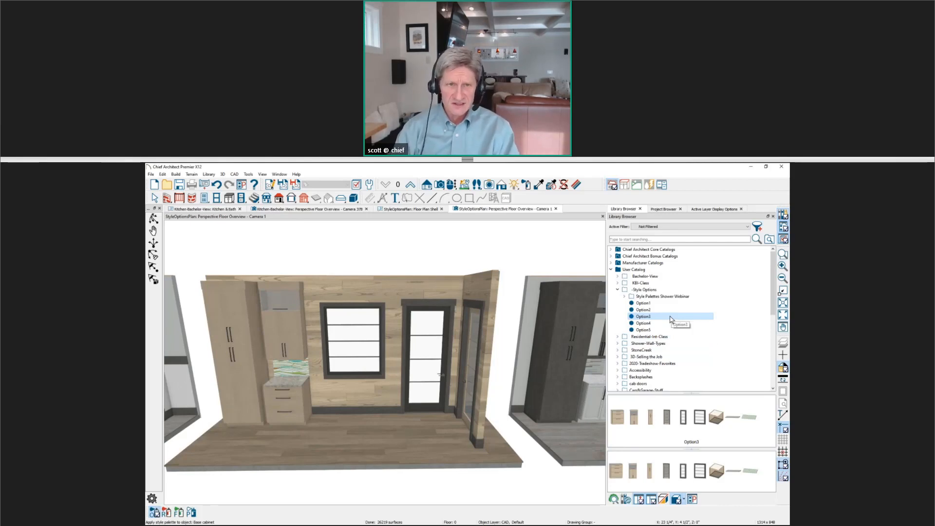
Return to the Kitchen-Bachelor-View perspective overview and apply the Option1 style palette to the kitchen in Room Mode.
{"action": "left_click", "coordinate": [333, 210]}
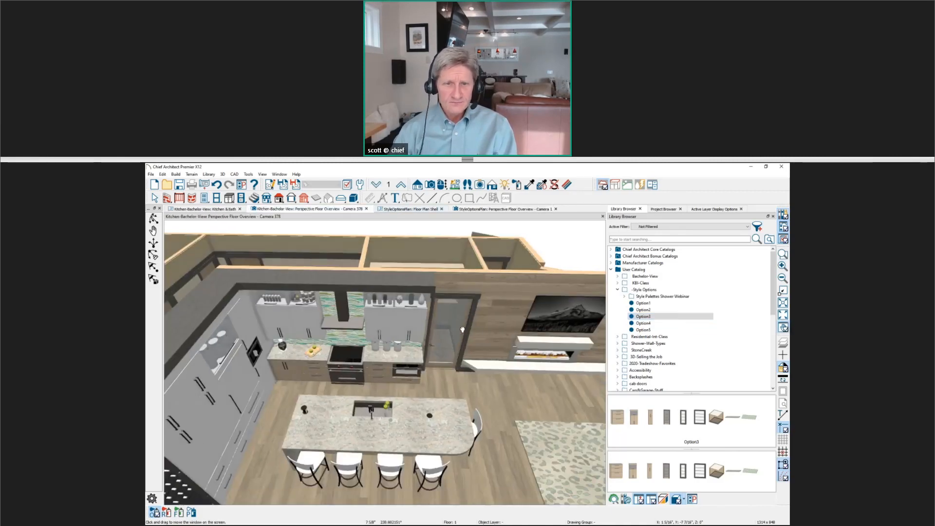
{"action": "middle_click_drag", "start_coordinate": [469, 279], "coordinate": [402, 372]}
{"action": "scroll", "coordinate": [406, 383], "scroll_direction": "up", "scroll_amount": 4}
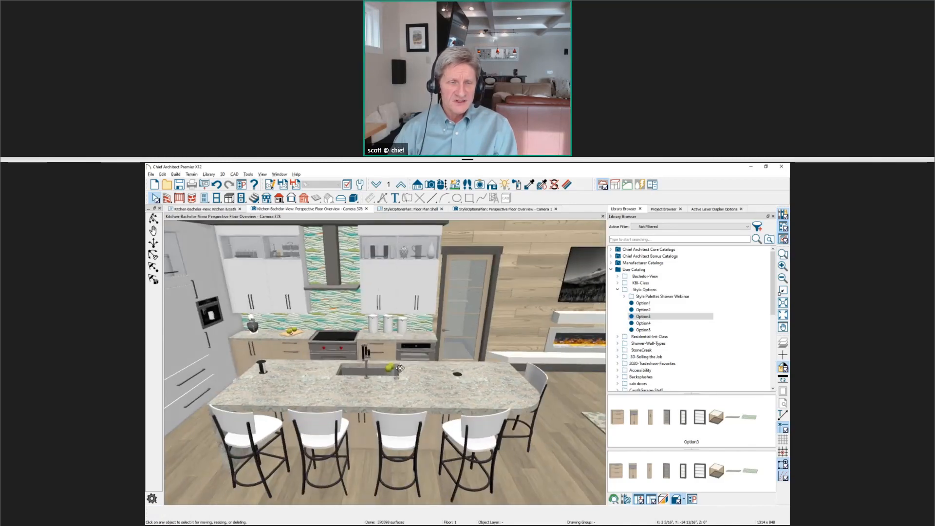
{"action": "left_click", "coordinate": [642, 303]}
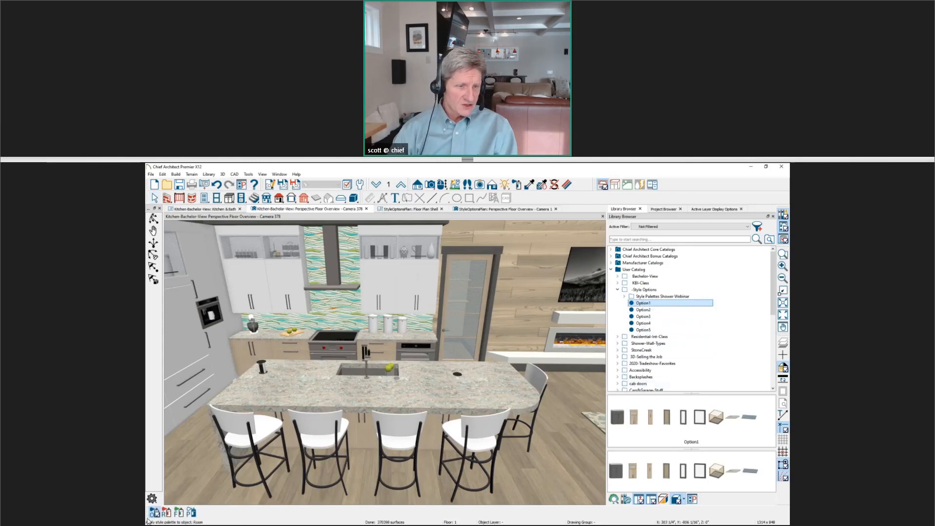
{"action": "left_click", "coordinate": [168, 513]}
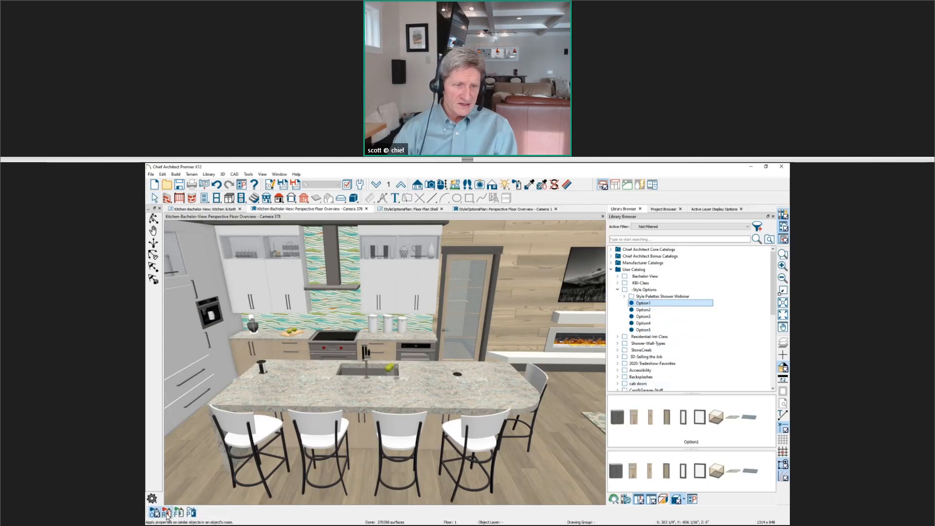
{"action": "left_click", "coordinate": [188, 449]}
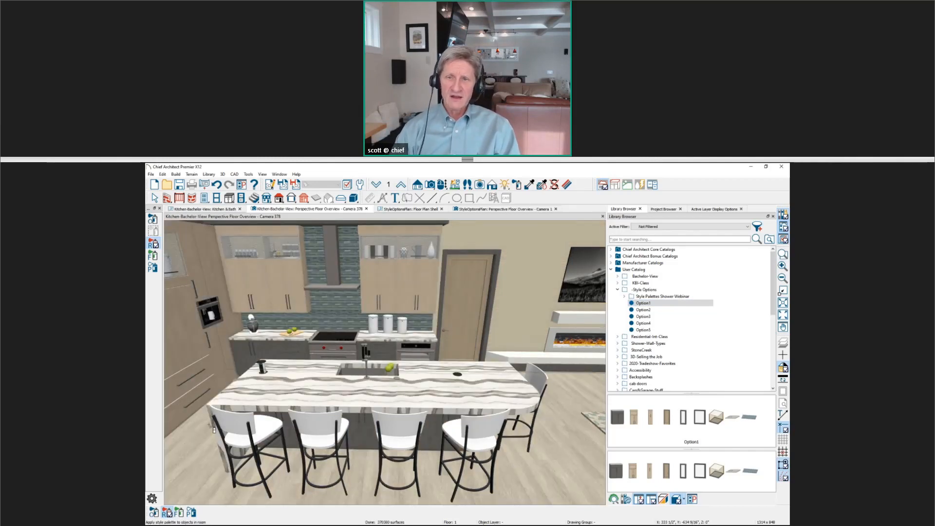
Apply the Option2, Option3 and Option4 style palettes to the whole kitchen one after another.
{"action": "left_click", "coordinate": [638, 310]}
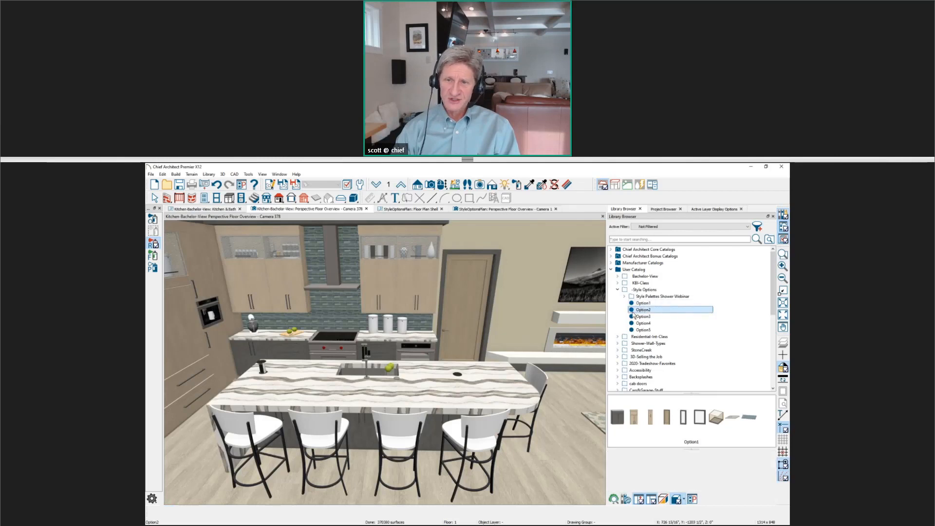
{"action": "left_click", "coordinate": [567, 414]}
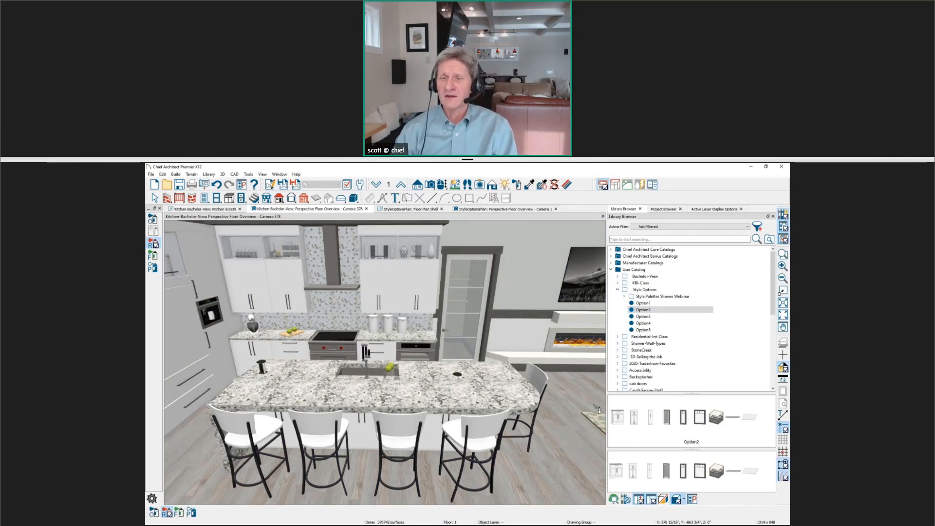
{"action": "left_click", "coordinate": [644, 317]}
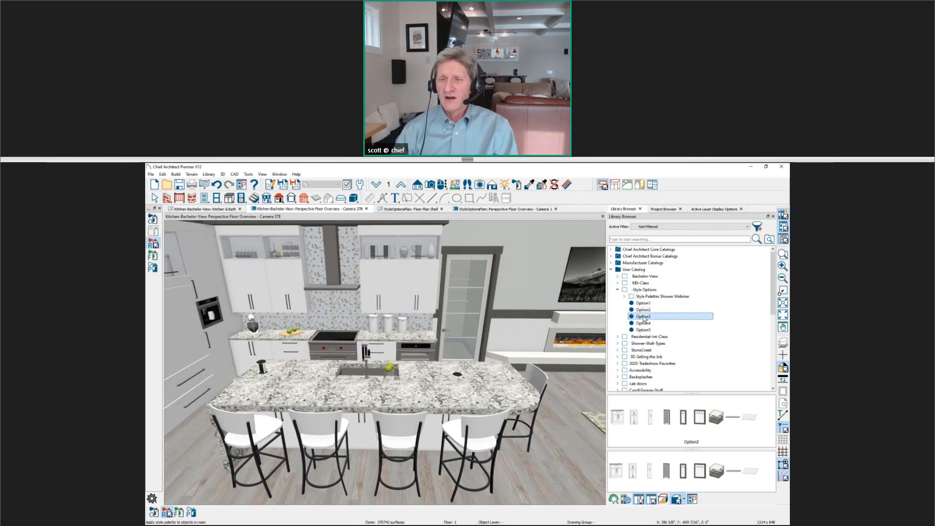
{"action": "left_click", "coordinate": [574, 413]}
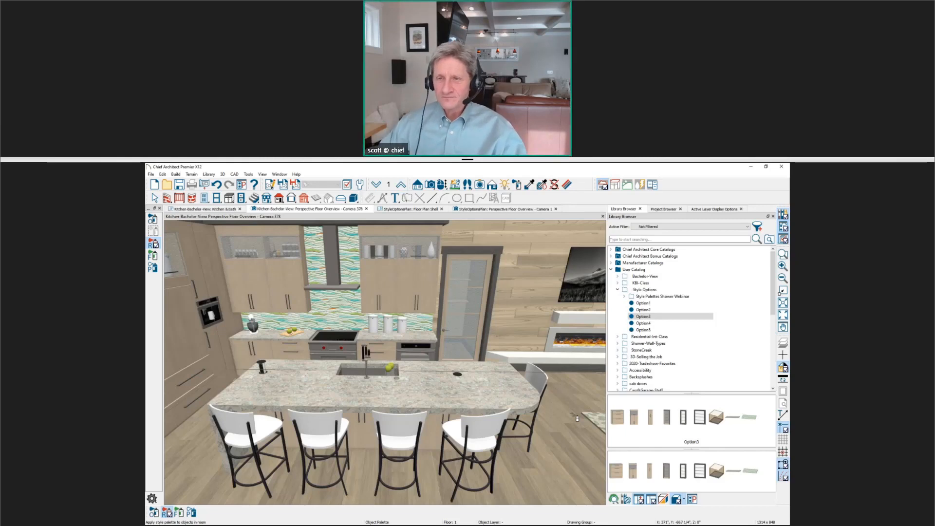
{"action": "left_click", "coordinate": [643, 324]}
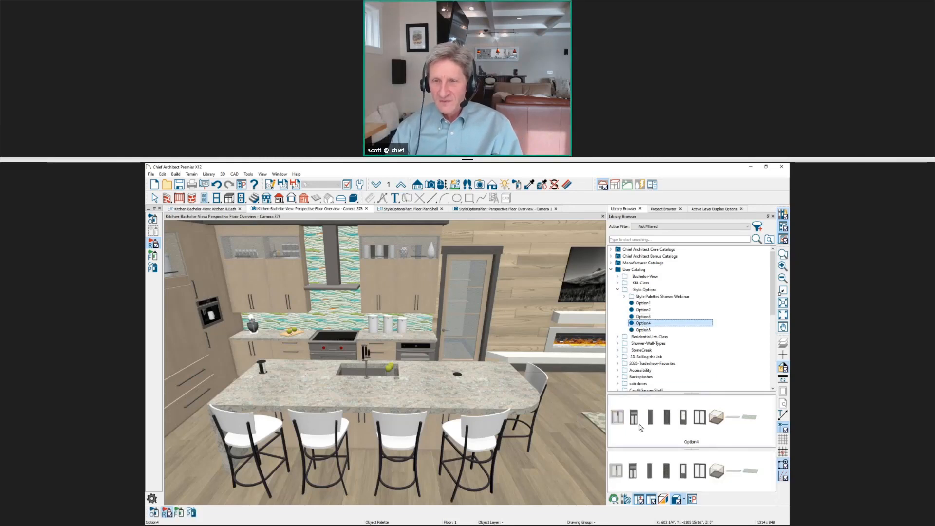
{"action": "left_click", "coordinate": [586, 435]}
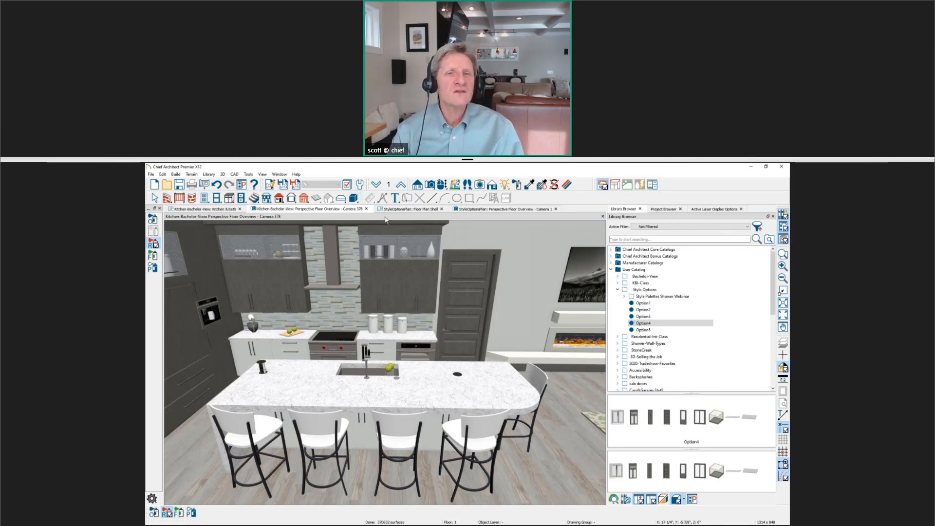
Go back to the StyleOptionsPlan overview and examine the Option4 sample room's cabinets, backsplash, countertop and window up close.
{"action": "left_click", "coordinate": [404, 210]}
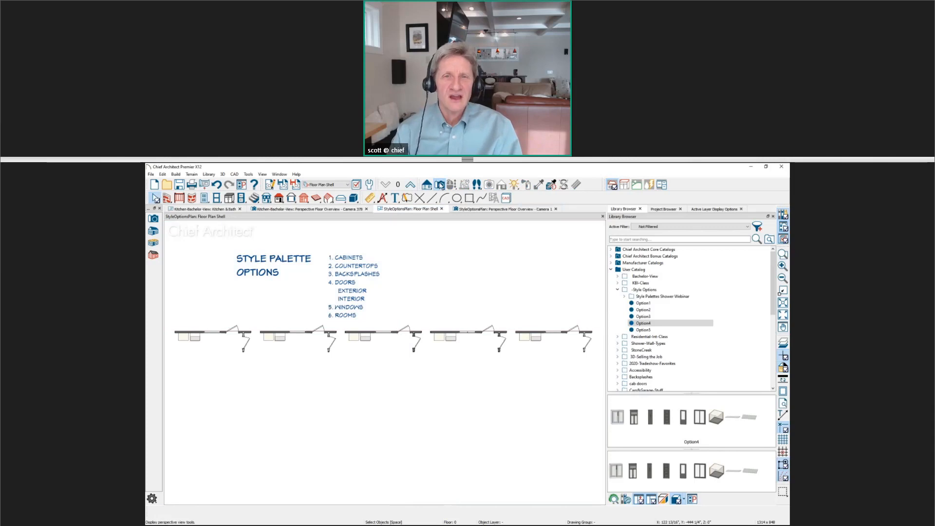
{"action": "left_click", "coordinate": [491, 209]}
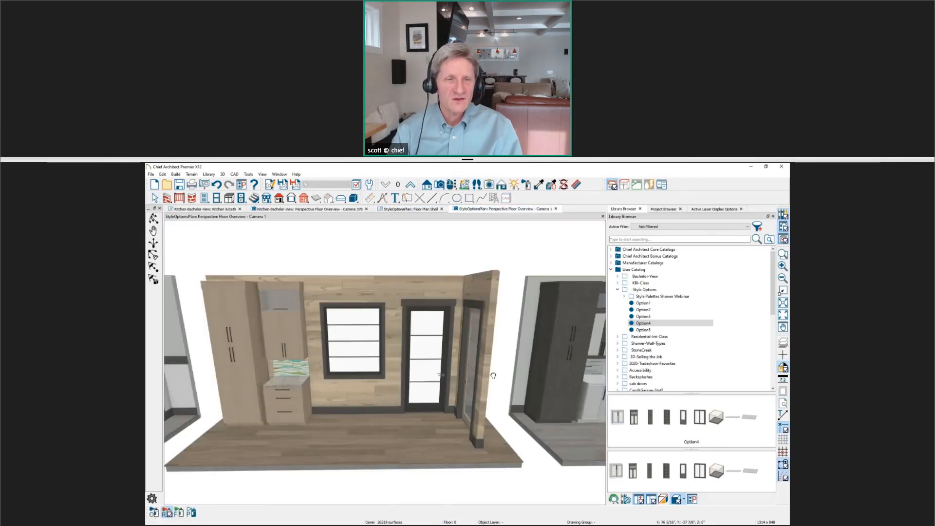
{"action": "middle_click_drag", "start_coordinate": [493, 376], "coordinate": [408, 375]}
{"action": "scroll", "coordinate": [549, 347], "scroll_direction": "up", "scroll_amount": 4}
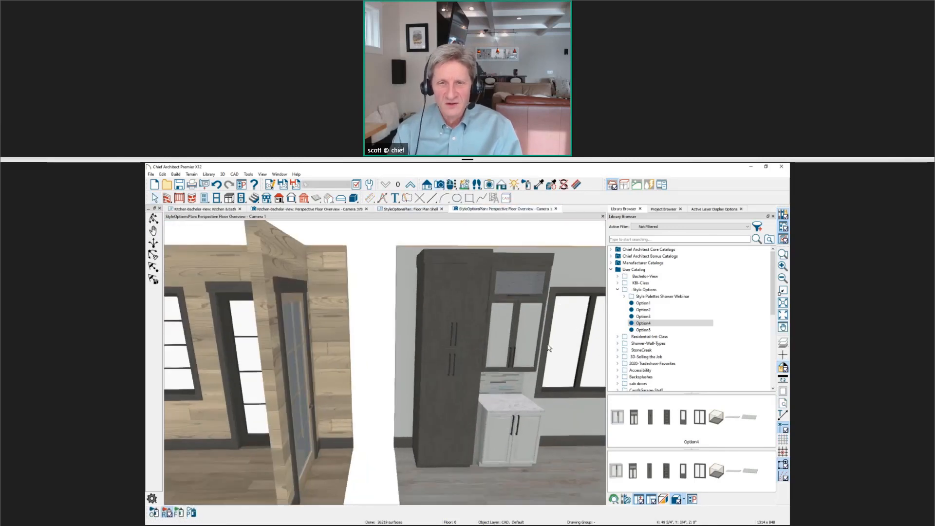
{"action": "scroll", "coordinate": [549, 348], "scroll_direction": "up", "scroll_amount": 3}
{"action": "key", "text": "space"}
{"action": "middle_click_drag", "start_coordinate": [549, 348], "coordinate": [454, 349]}
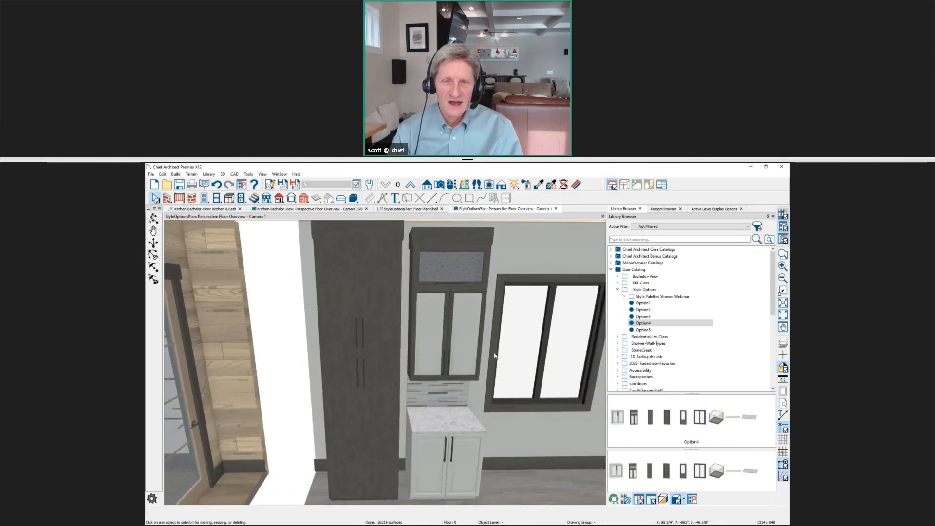
{"action": "scroll", "coordinate": [493, 349], "scroll_direction": "up", "scroll_amount": 3}
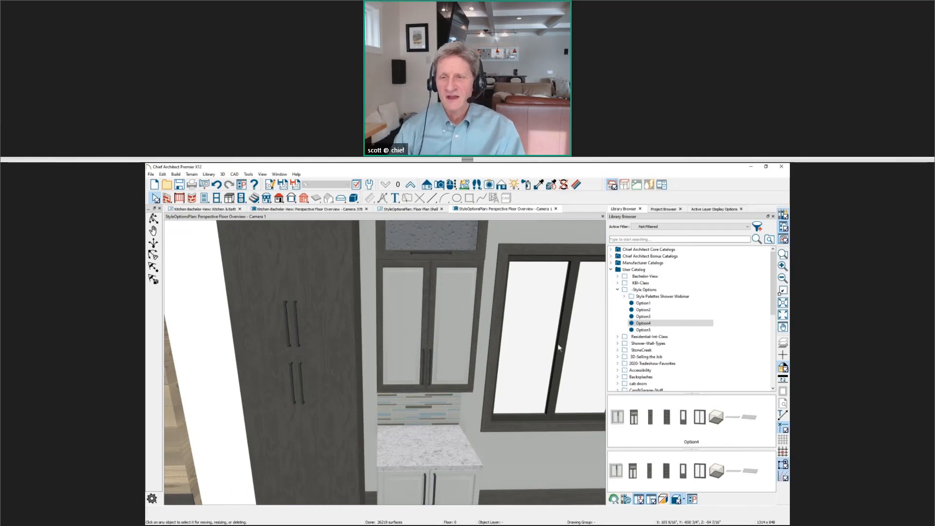
Open the Option4 style palette's specification and review the wall cabinet's applied properties, filtering them by "door".
{"action": "left_click", "coordinate": [651, 324]}
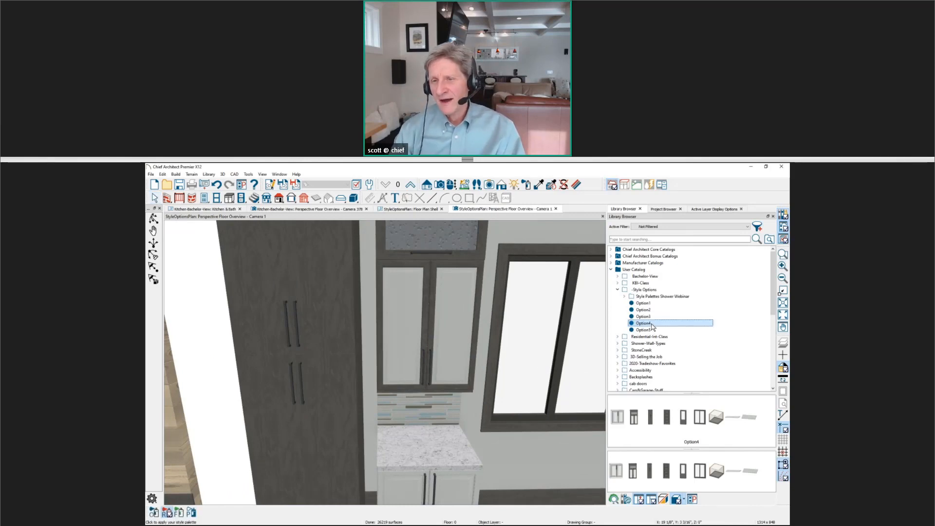
{"action": "right_click", "coordinate": [652, 325]}
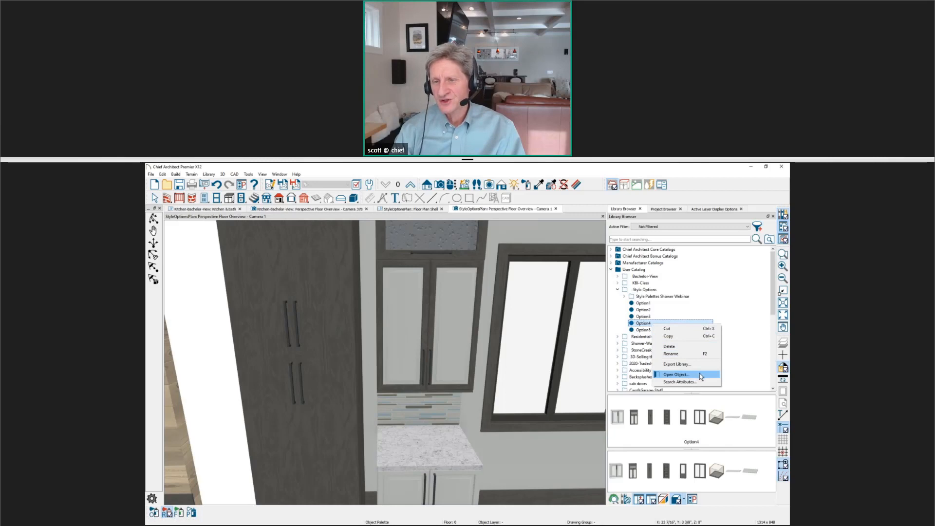
{"action": "left_click", "coordinate": [701, 375]}
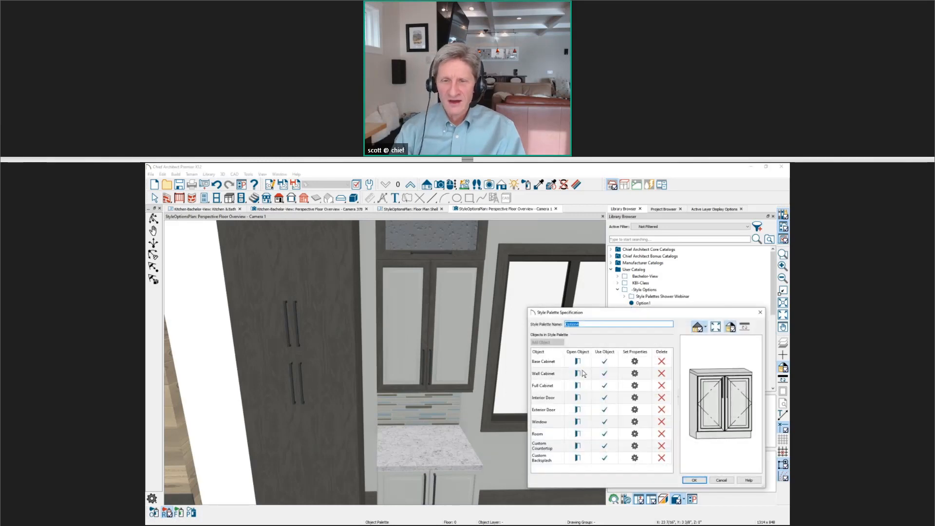
{"action": "left_click", "coordinate": [583, 373]}
{"action": "left_click", "coordinate": [634, 374]}
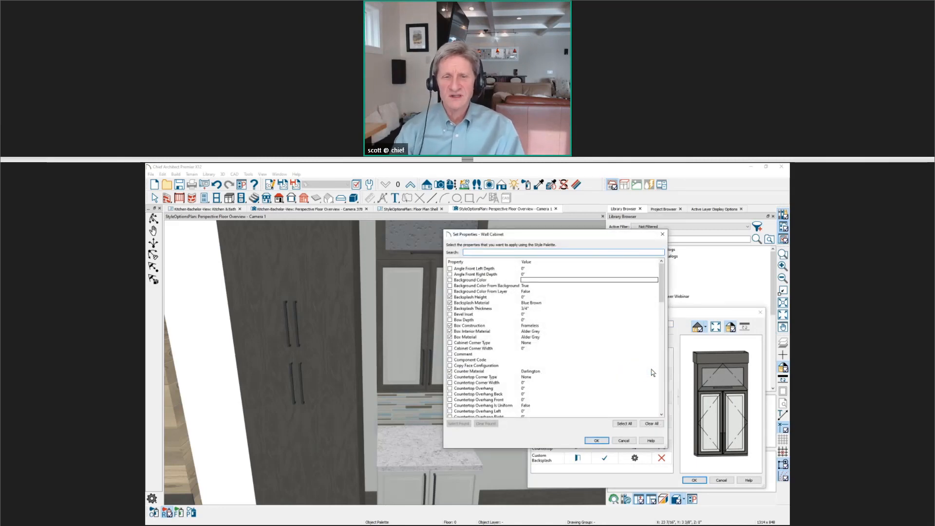
{"action": "left_click_drag", "start_coordinate": [663, 297], "coordinate": [660, 341]}
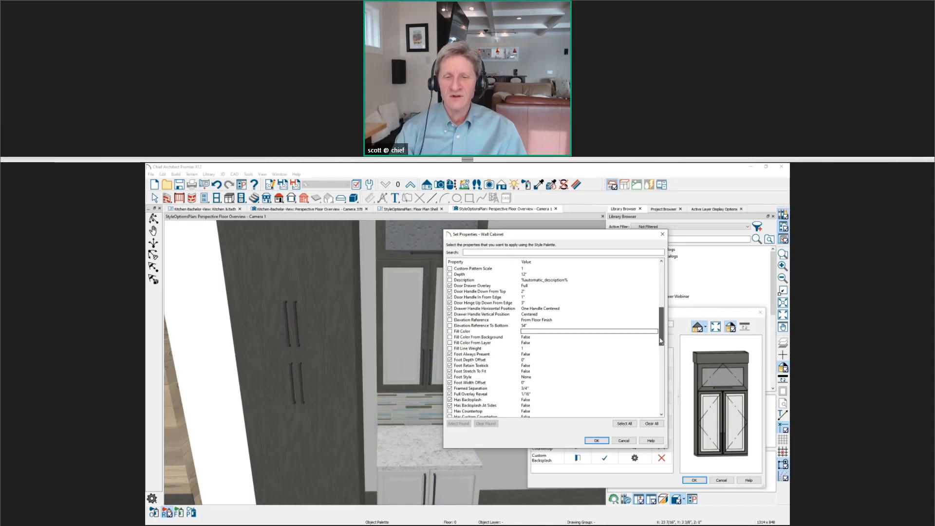
{"action": "left_click", "coordinate": [487, 252]}
{"action": "type", "text": "door"}
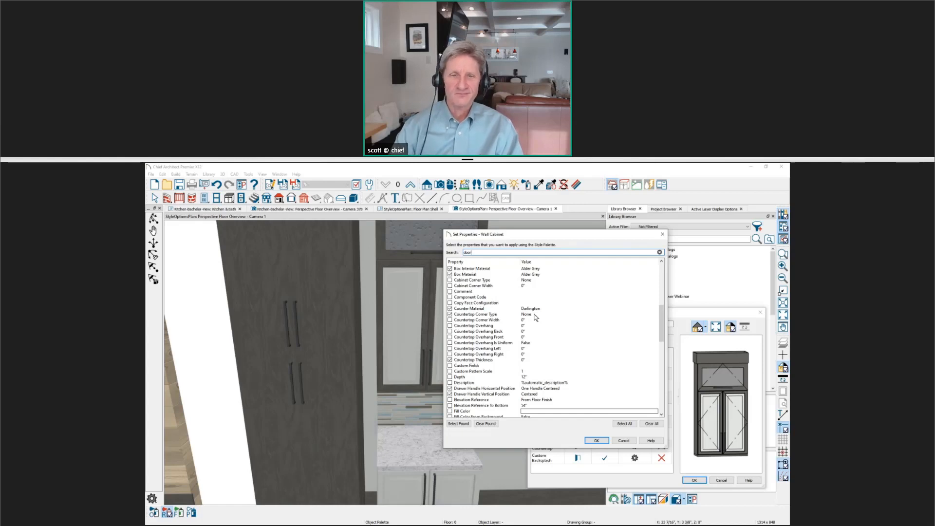
{"action": "left_click", "coordinate": [662, 234]}
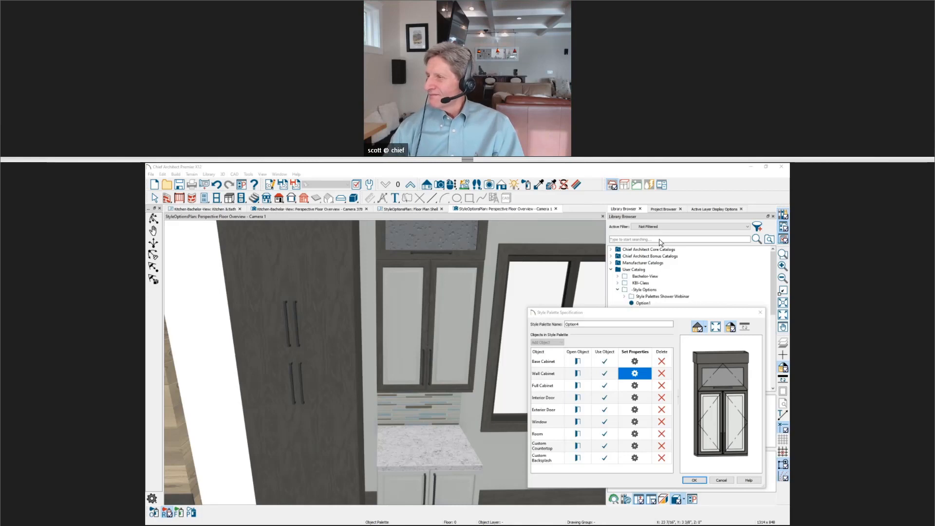
Show the Kitchen-Bachelor-View overview in Vector View with the island's base corner and toe kick framed up close.
{"action": "key", "text": "alt+Tab"}
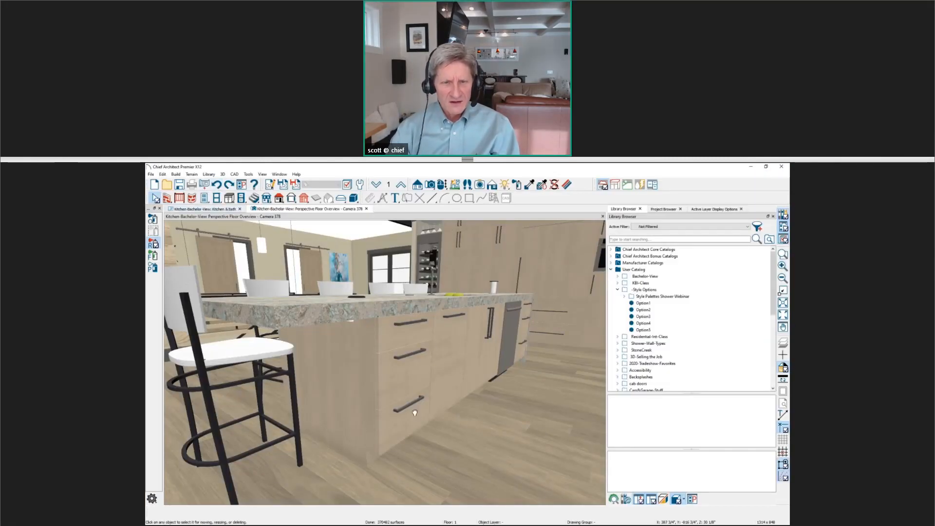
{"action": "middle_click_drag", "start_coordinate": [415, 412], "coordinate": [421, 382]}
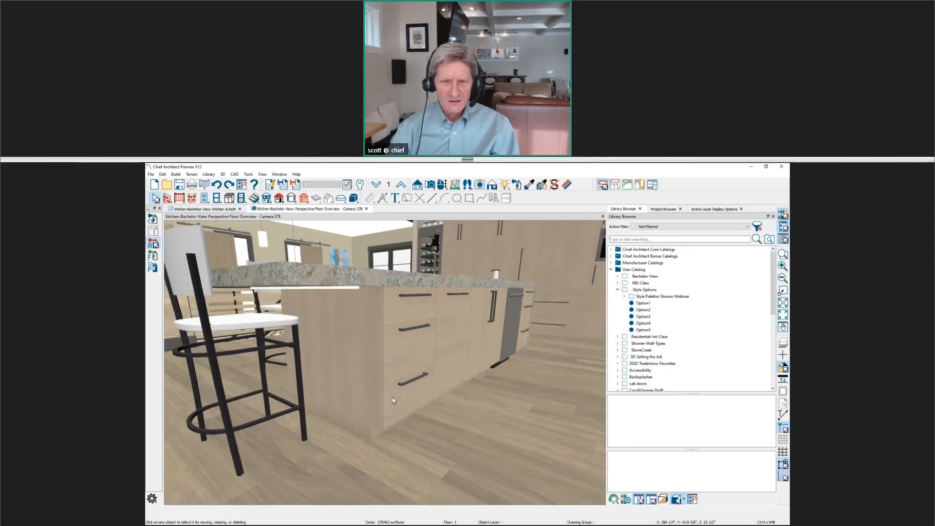
{"action": "scroll", "coordinate": [383, 440], "scroll_direction": "up", "scroll_amount": 3}
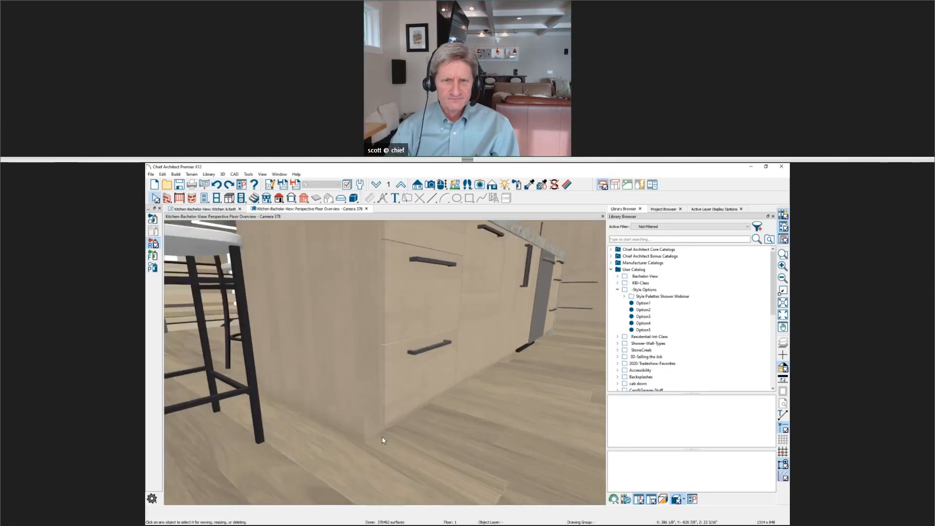
{"action": "left_click", "coordinate": [492, 185]}
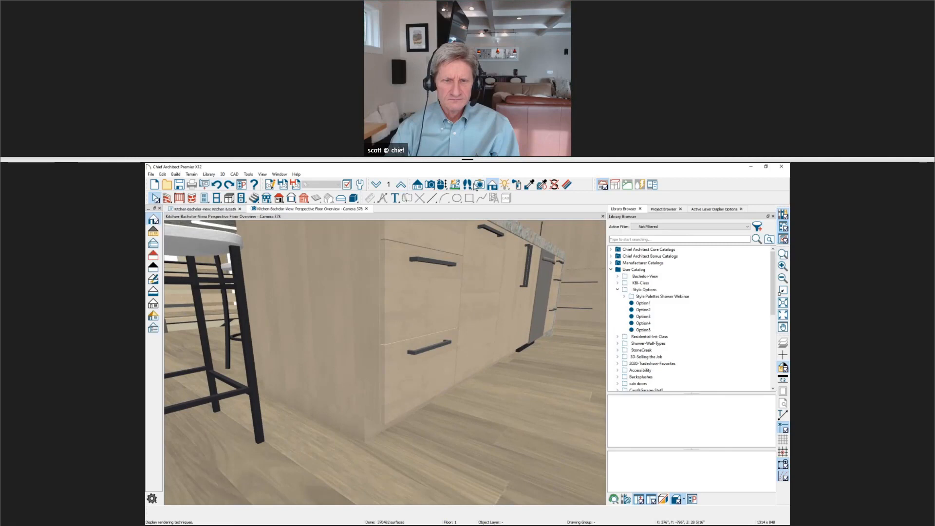
{"action": "left_click", "coordinate": [153, 230]}
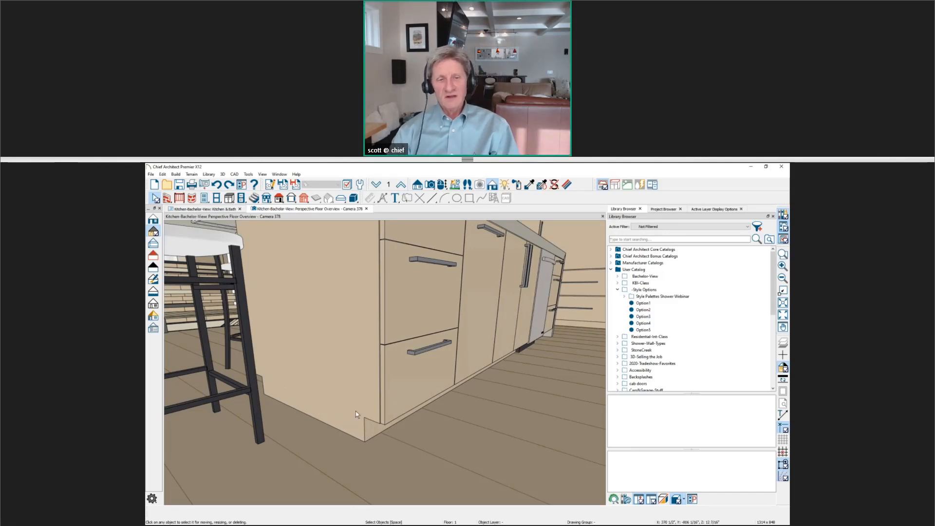
Return to the Kitchen & Bath plan and create a wall elevation looking at the seating end of the kitchen island.
{"action": "middle_click_drag", "start_coordinate": [363, 438], "coordinate": [372, 431]}
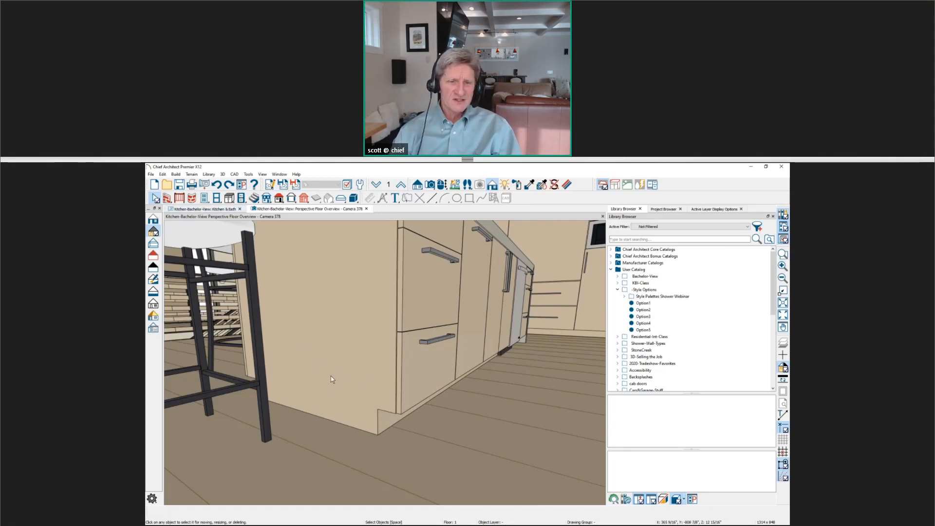
{"action": "left_click", "coordinate": [211, 210]}
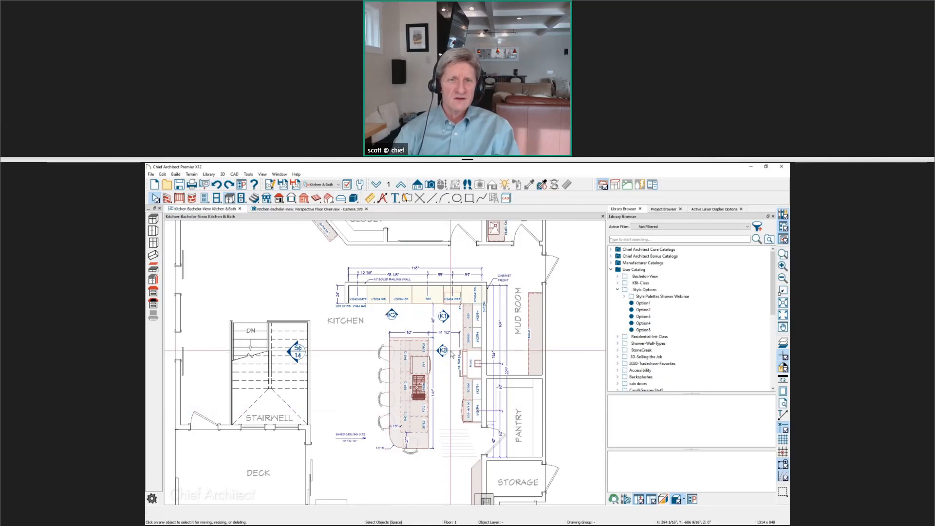
{"action": "left_click", "coordinate": [417, 184]}
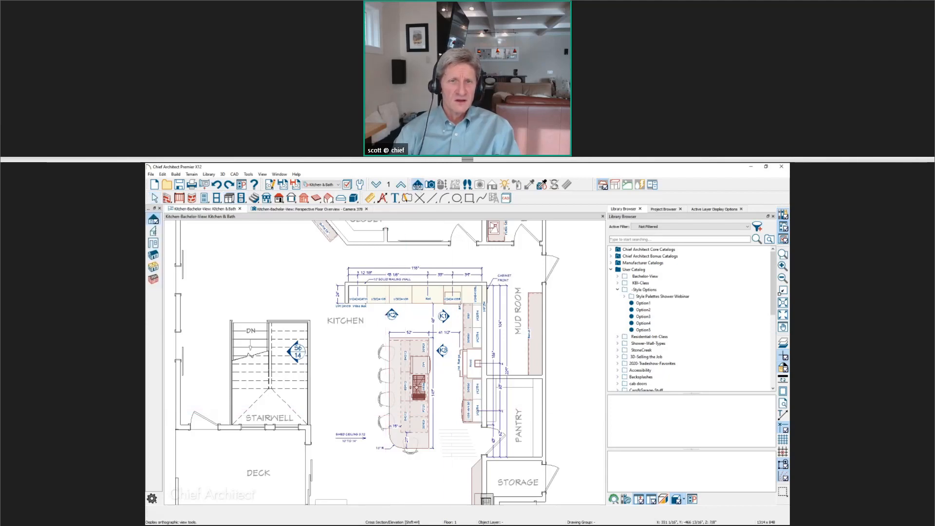
{"action": "left_click", "coordinate": [153, 243]}
{"action": "left_click_drag", "start_coordinate": [399, 478], "coordinate": [399, 319]}
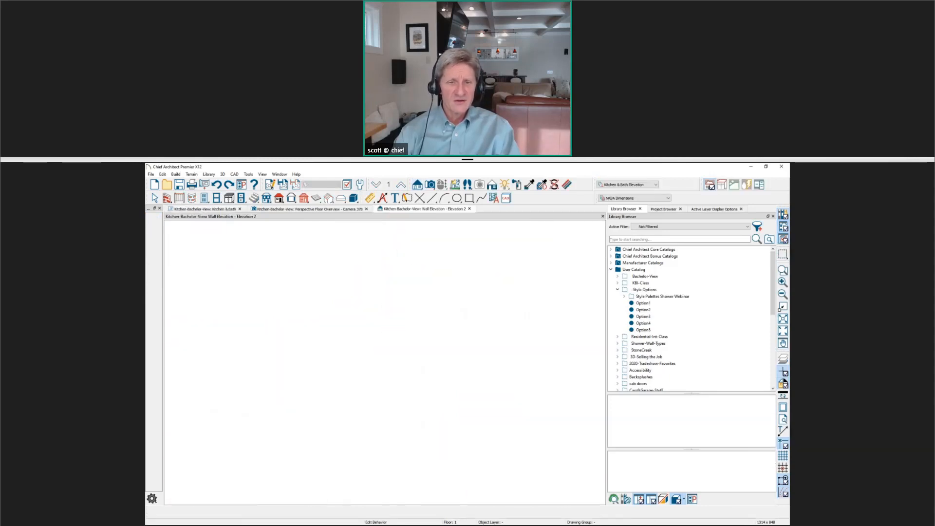
Delete the barstool standing in front of the island's end panel in the wall elevation.
{"action": "left_click", "coordinate": [412, 388]}
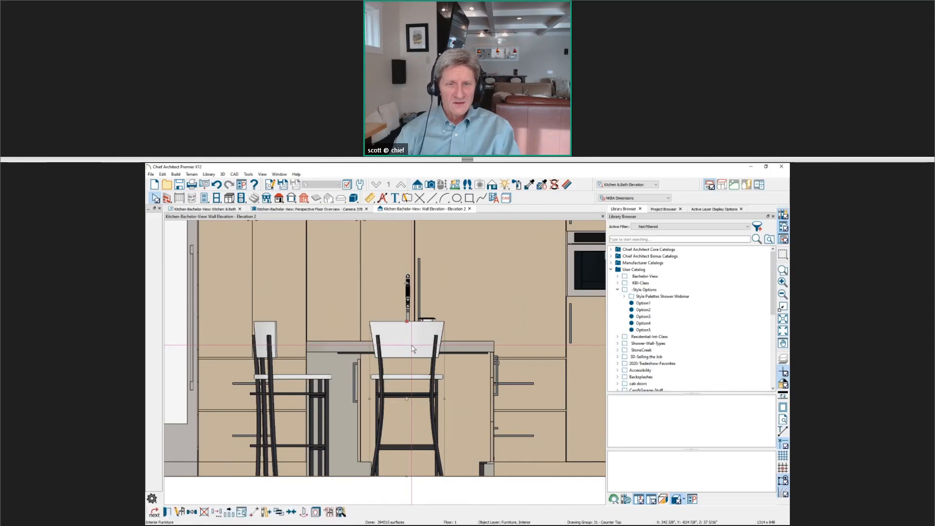
{"action": "key", "text": "Delete"}
{"action": "scroll", "coordinate": [430, 425], "scroll_direction": "up", "scroll_amount": 5}
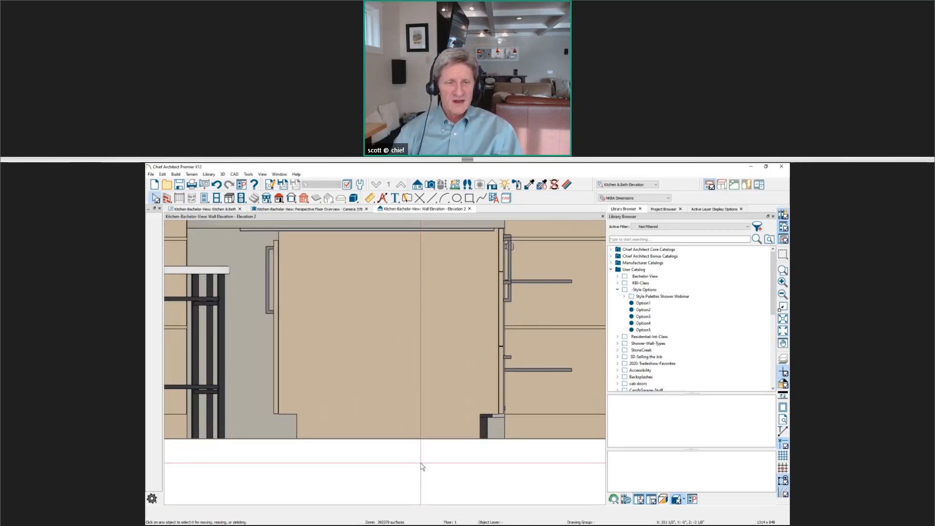
Draw a polyline solid over the base of the island's end panel, then shorten and shift it to fill one toe kick notch.
{"action": "left_click", "coordinate": [354, 198]}
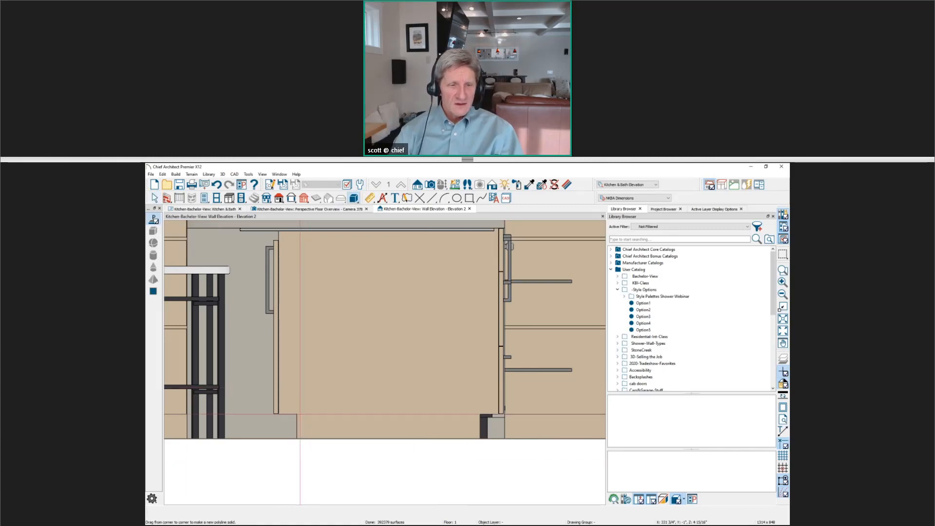
{"action": "left_click_drag", "start_coordinate": [300, 415], "coordinate": [453, 439]}
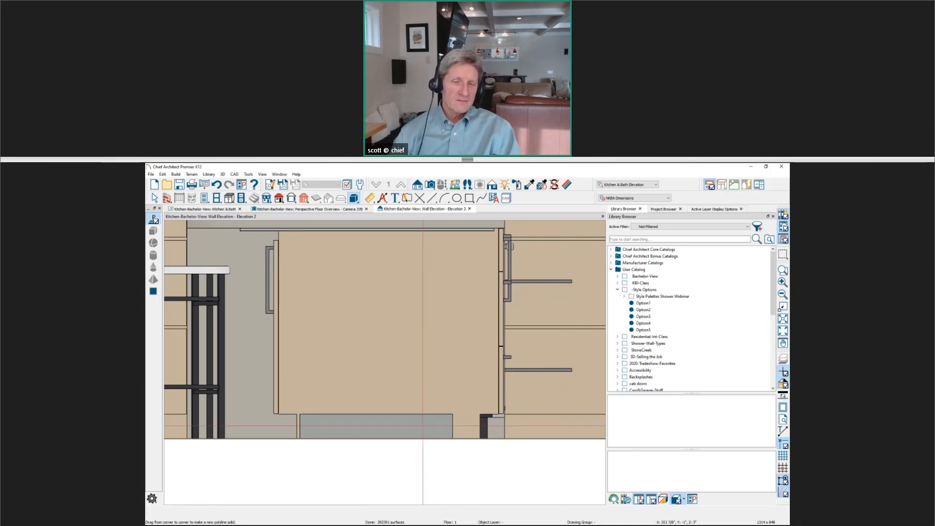
{"action": "left_click", "coordinate": [423, 427]}
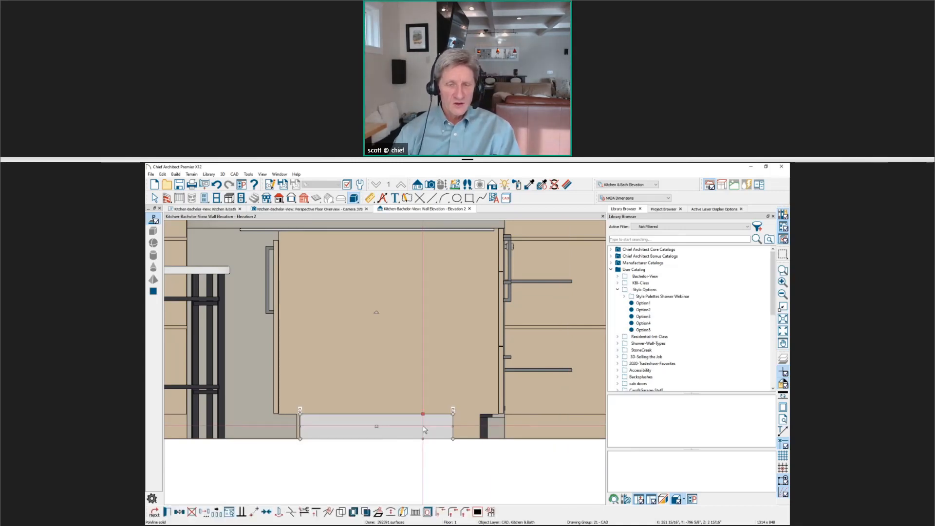
{"action": "left_click_drag", "start_coordinate": [453, 426], "coordinate": [314, 426]}
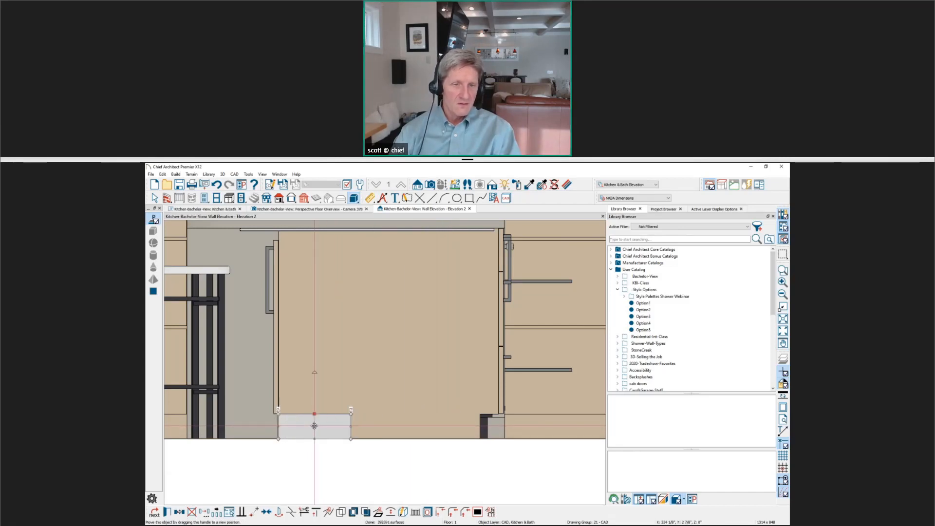
{"action": "left_click", "coordinate": [325, 444]}
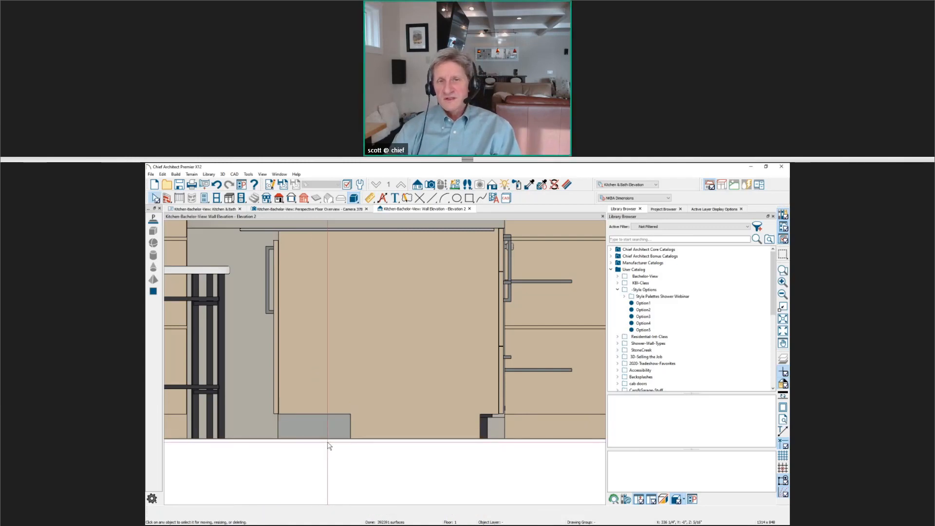
Draw a line along the toe kick's upper edge from the solid toward the opposite notch and convert it to a 3D molding polyline.
{"action": "left_click", "coordinate": [432, 197]}
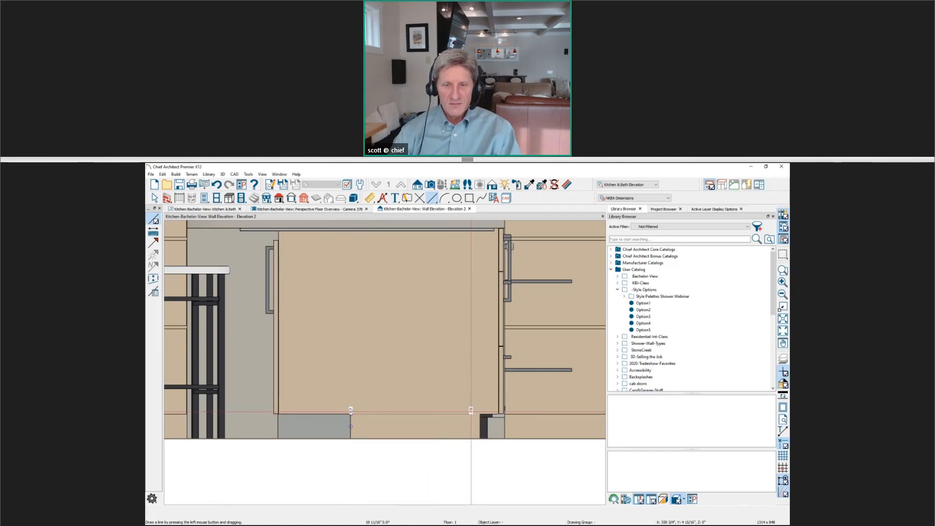
{"action": "left_click_drag", "start_coordinate": [471, 413], "coordinate": [345, 413]}
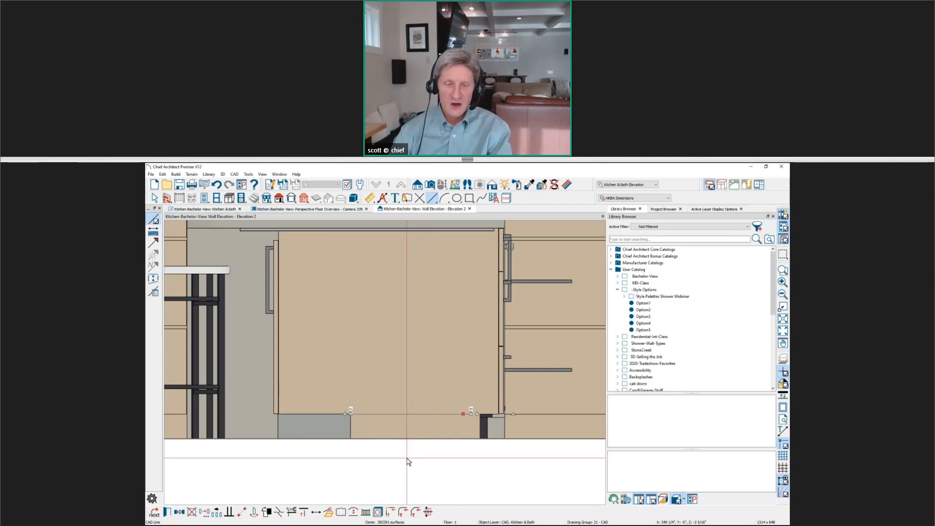
{"action": "left_click", "coordinate": [333, 513]}
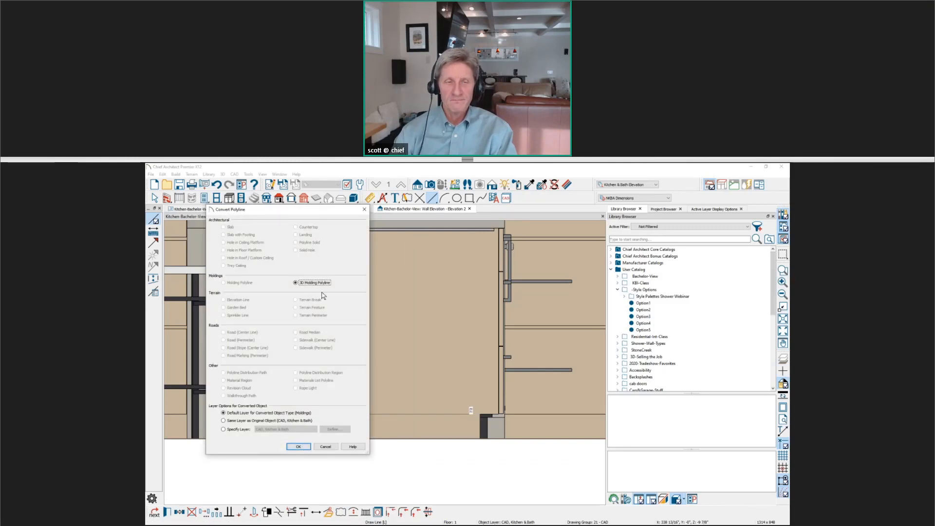
{"action": "left_click", "coordinate": [297, 446]}
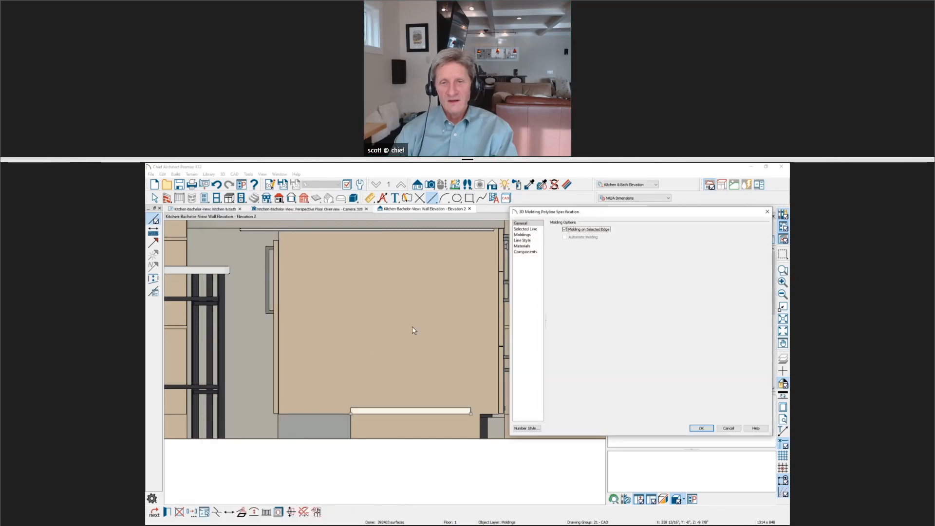
Replace the molding polyline's default profile with the CA-53 base molding from the Architectural core catalog.
{"action": "left_click", "coordinate": [522, 235]}
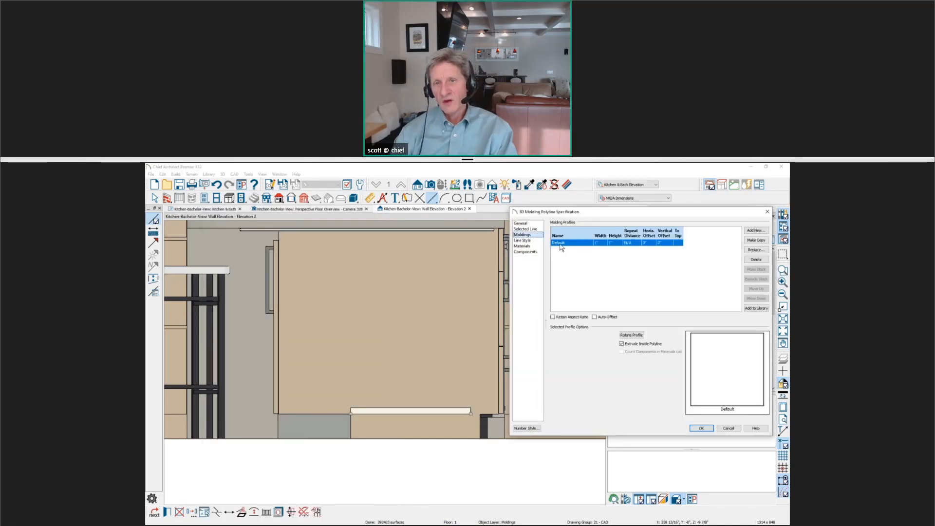
{"action": "left_click", "coordinate": [757, 249]}
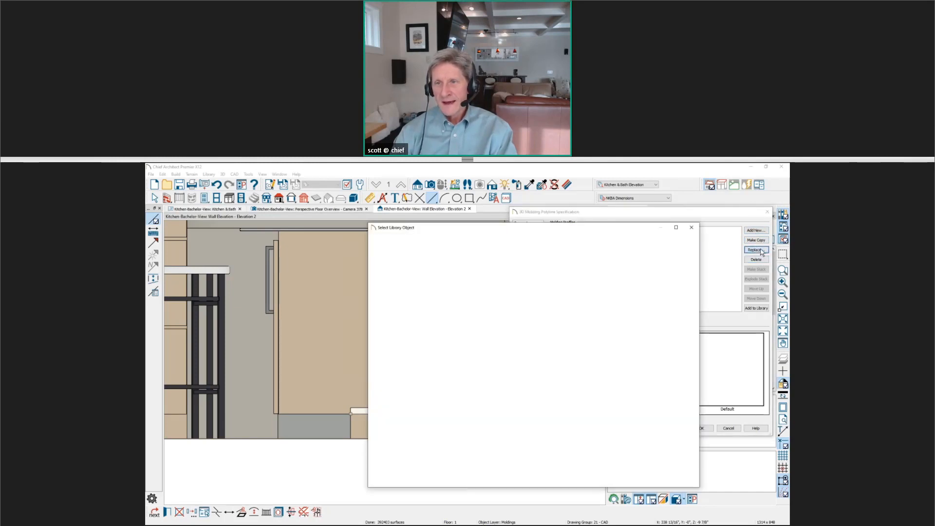
{"action": "left_click", "coordinate": [375, 259]}
{"action": "left_click", "coordinate": [395, 266]}
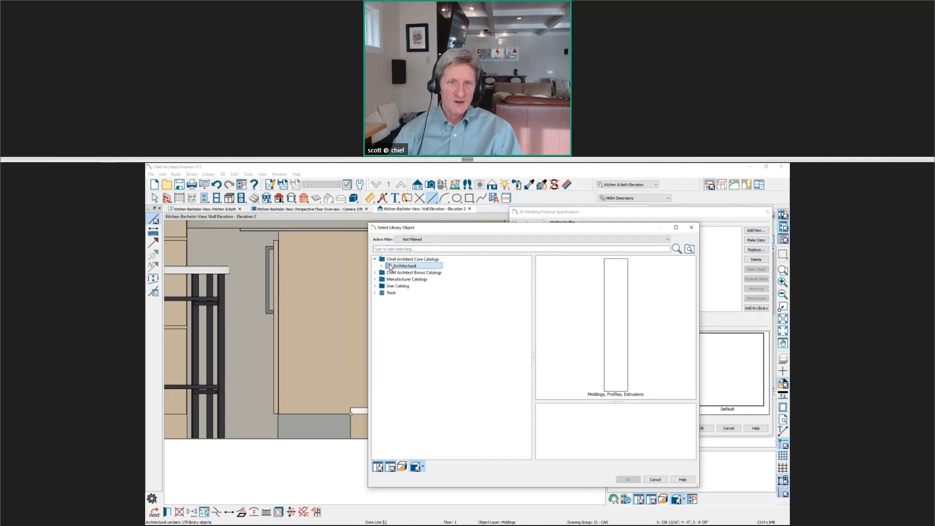
{"action": "double_click", "coordinate": [395, 265]}
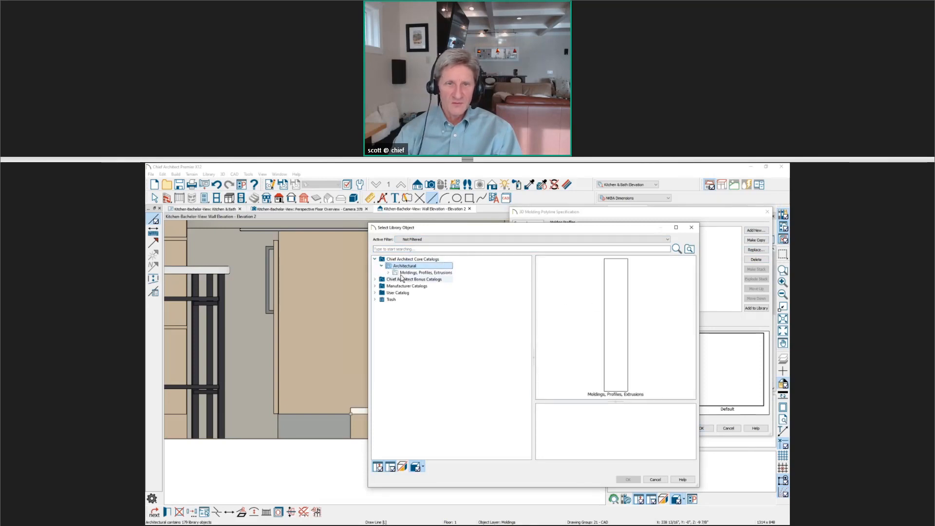
{"action": "left_click", "coordinate": [423, 272]}
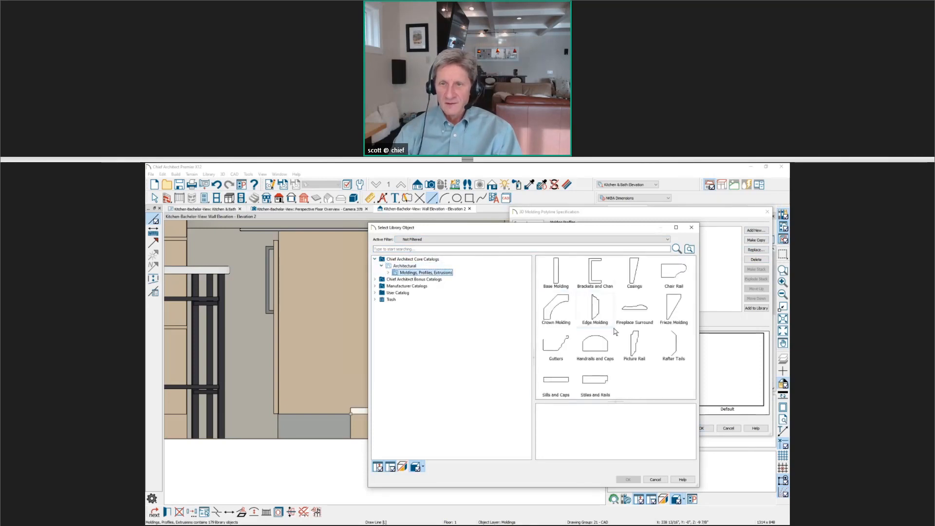
{"action": "double_click", "coordinate": [556, 282]}
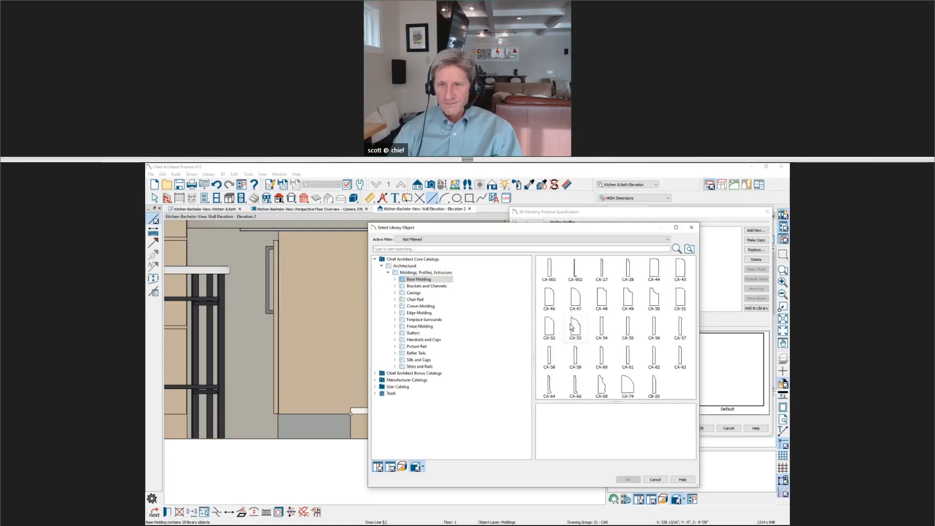
{"action": "double_click", "coordinate": [571, 327]}
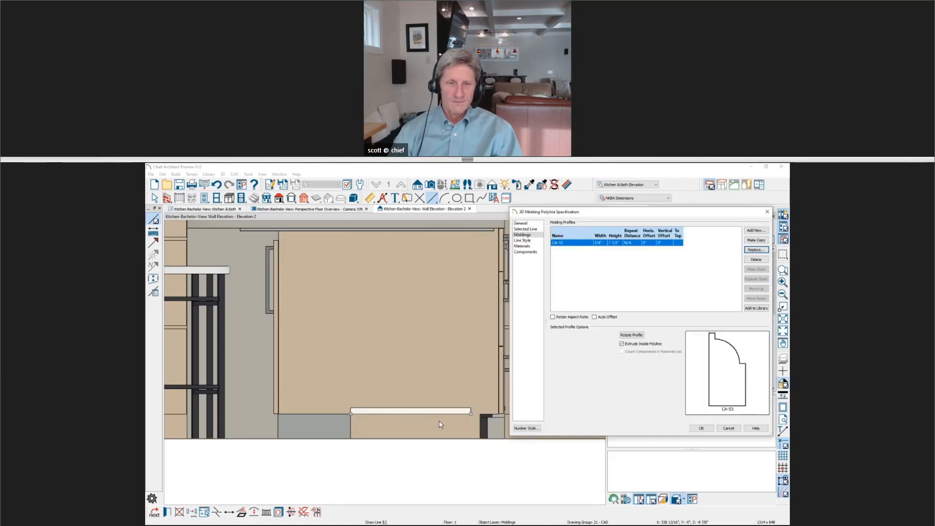
Set the CA-53 molding's height to 4 inches and apply the change.
{"action": "left_click", "coordinate": [615, 243]}
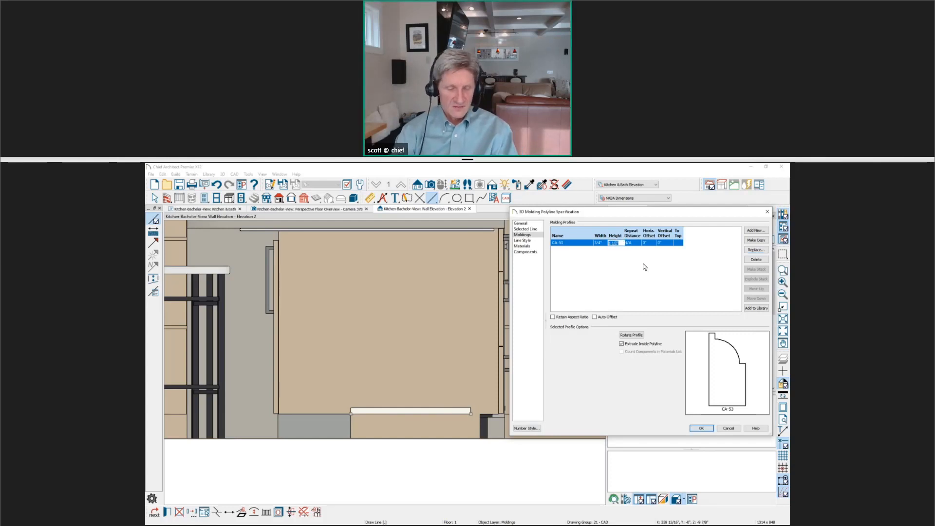
{"action": "type", "text": "4"}
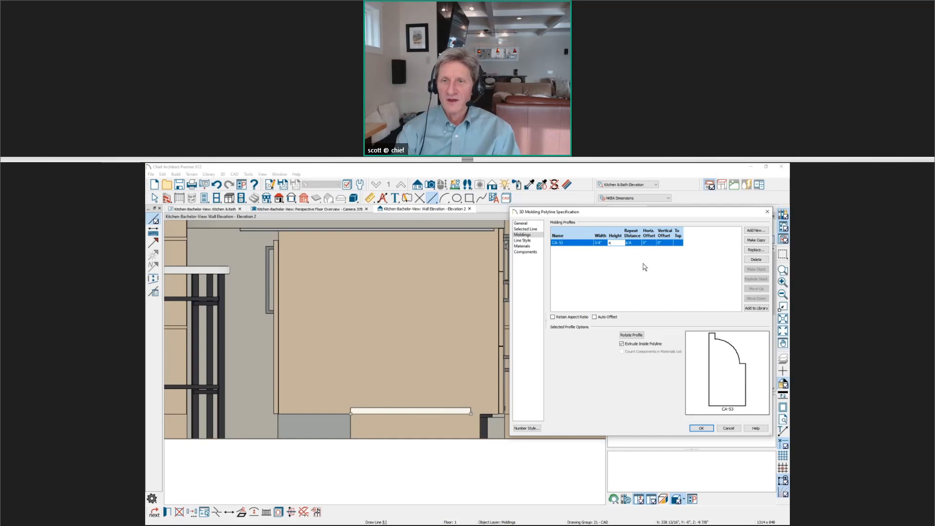
{"action": "key", "text": "Return"}
{"action": "left_click", "coordinate": [708, 428]}
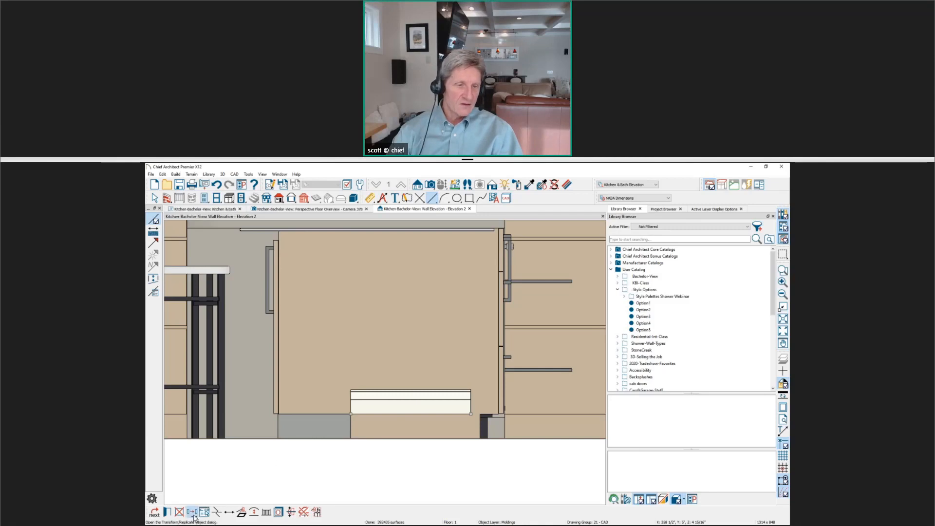
Move the molding down to the floor with Transform/Replicate and extend its end across the island's remaining toe kick notch.
{"action": "left_click", "coordinate": [204, 511]}
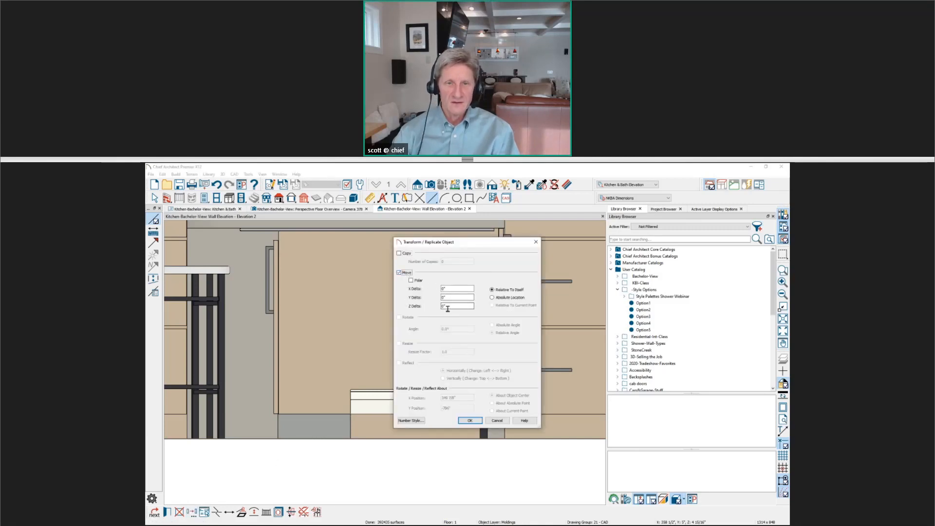
{"action": "double_click", "coordinate": [447, 308]}
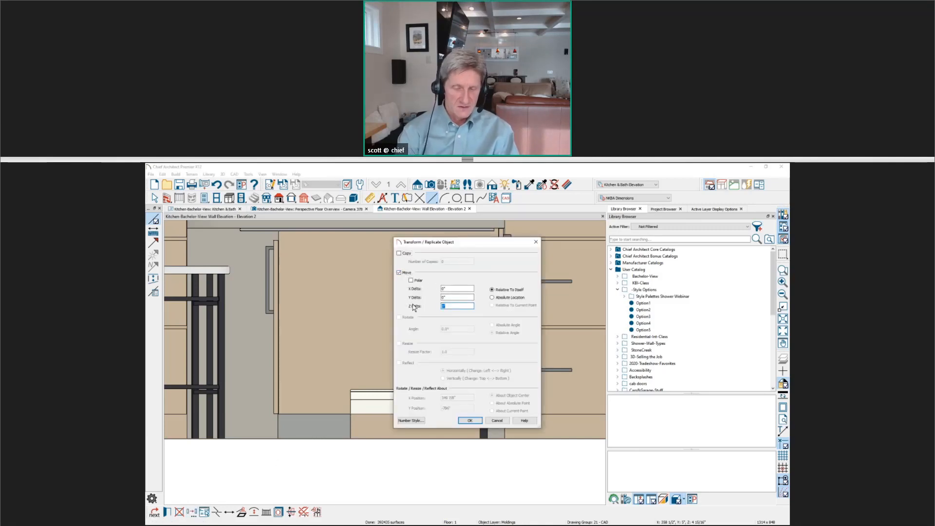
{"action": "key", "text": "Return"}
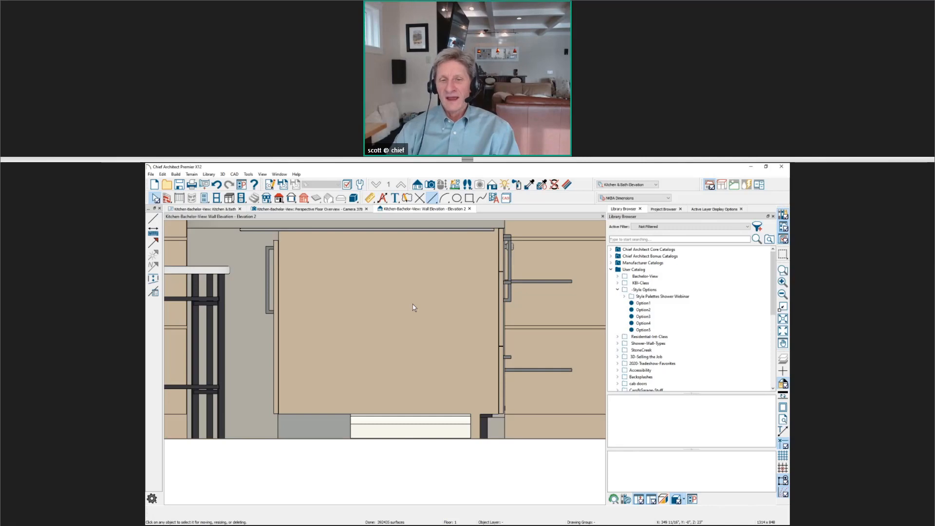
{"action": "left_click", "coordinate": [449, 438]}
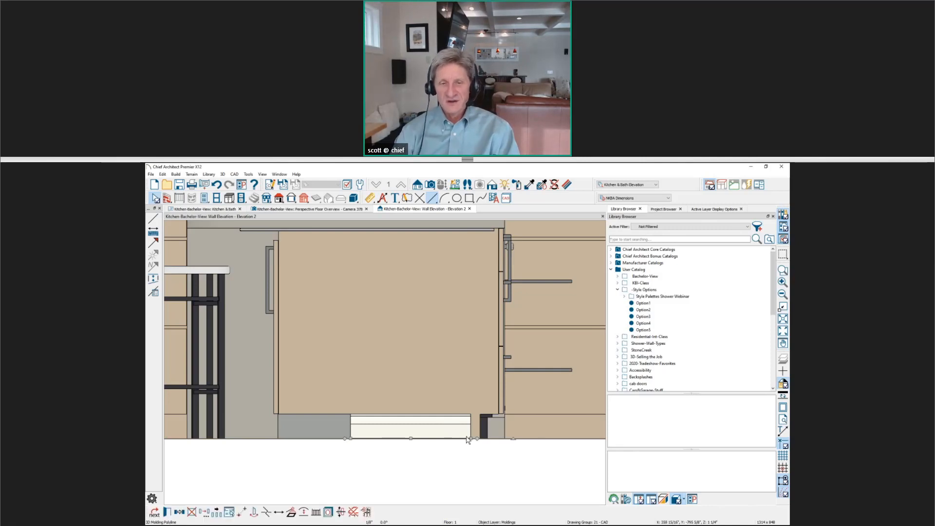
{"action": "left_click_drag", "start_coordinate": [470, 439], "coordinate": [504, 440]}
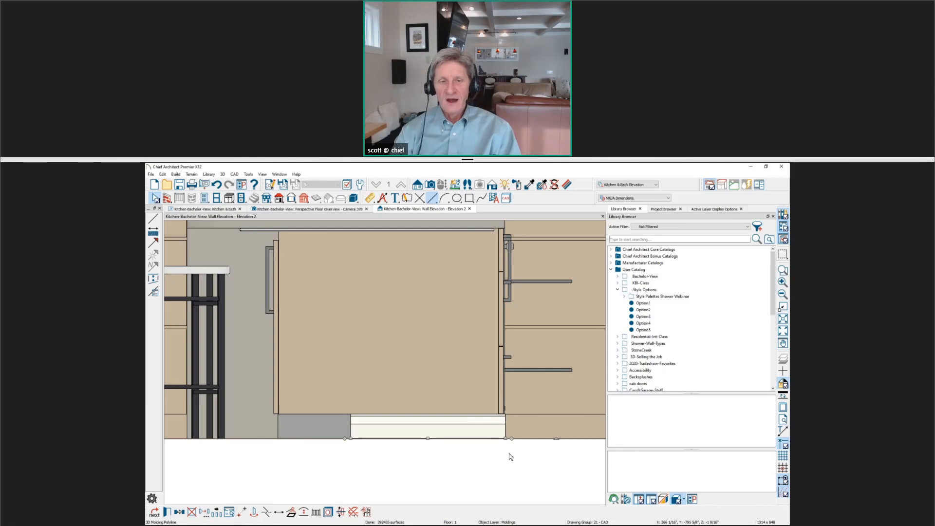
{"action": "left_click", "coordinate": [510, 458]}
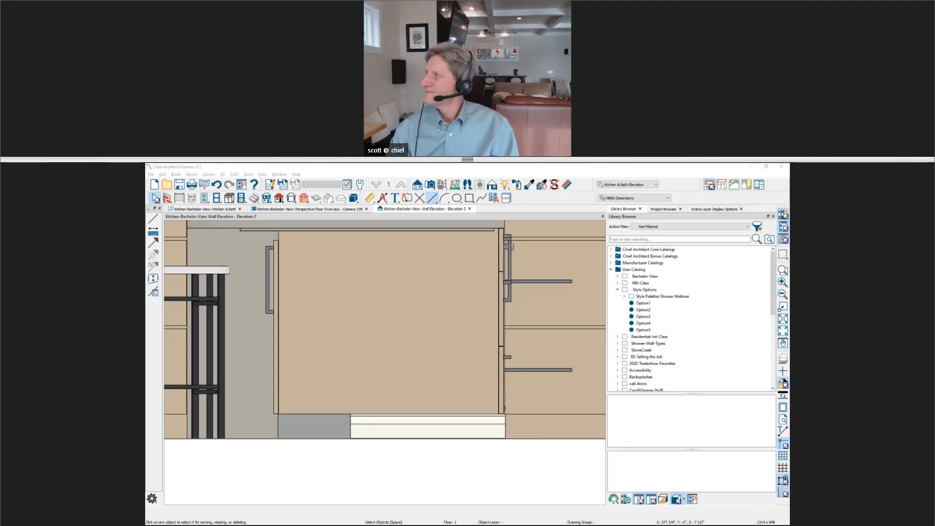
Switch to Windows Photo Viewer with the Customizing Cabinets questions image.
{"action": "key", "text": "alt+Tab"}
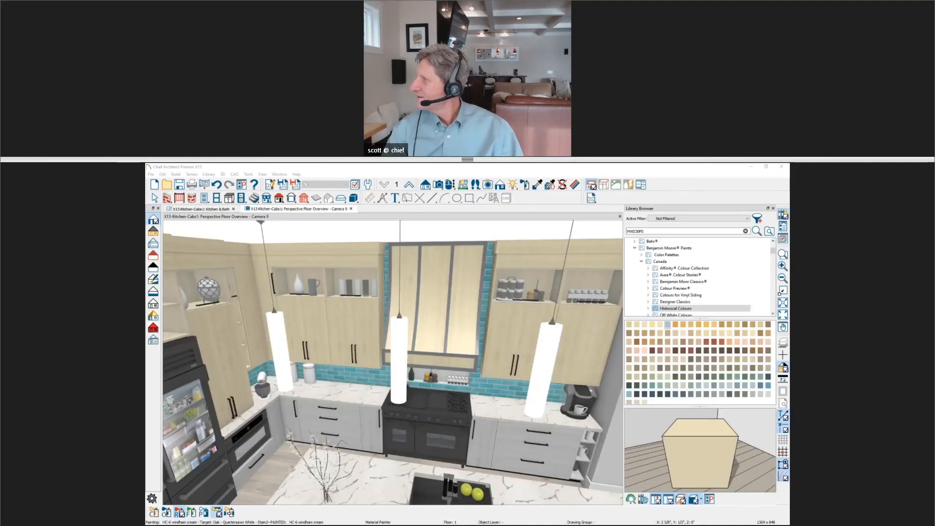
{"action": "key", "text": "alt+Tab"}
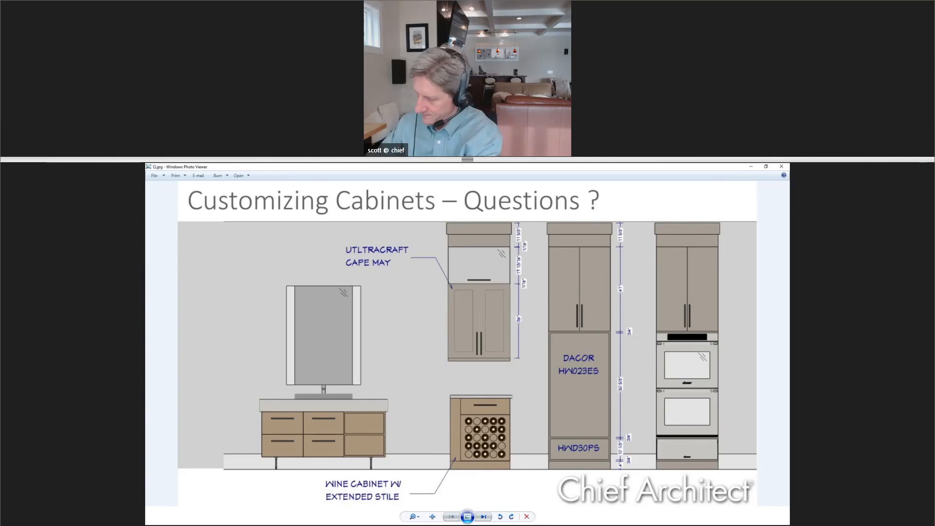
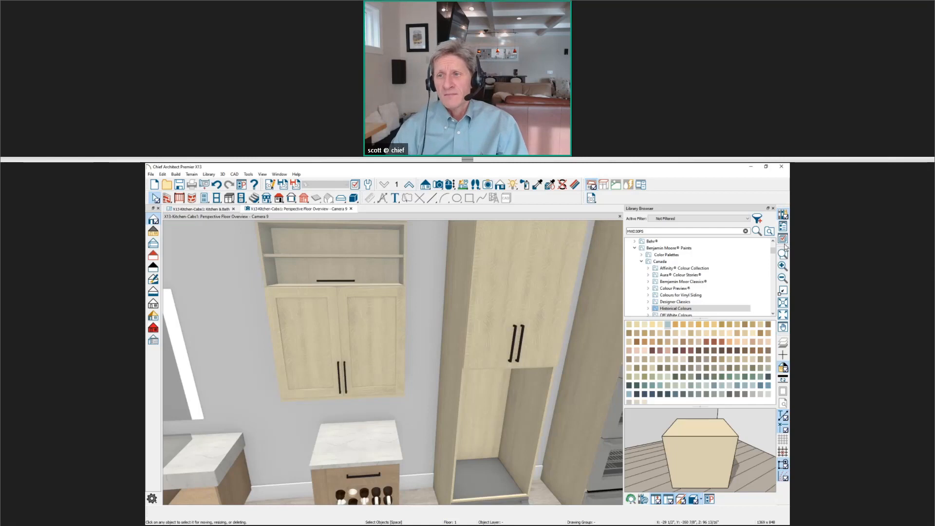
Apply the DO7200 door style from the library to both doors of the wall cabinet.
{"action": "left_click_drag", "start_coordinate": [772, 252], "coordinate": [772, 308]}
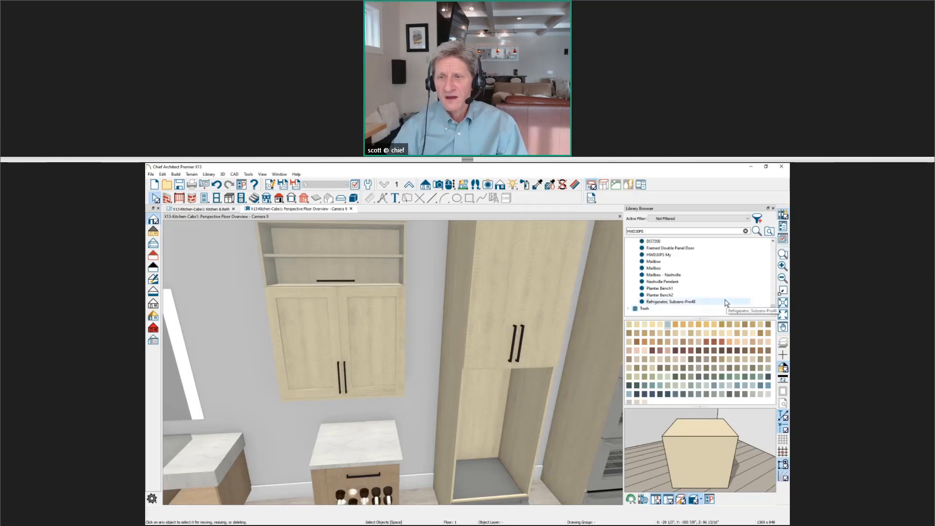
{"action": "left_click", "coordinate": [695, 249]}
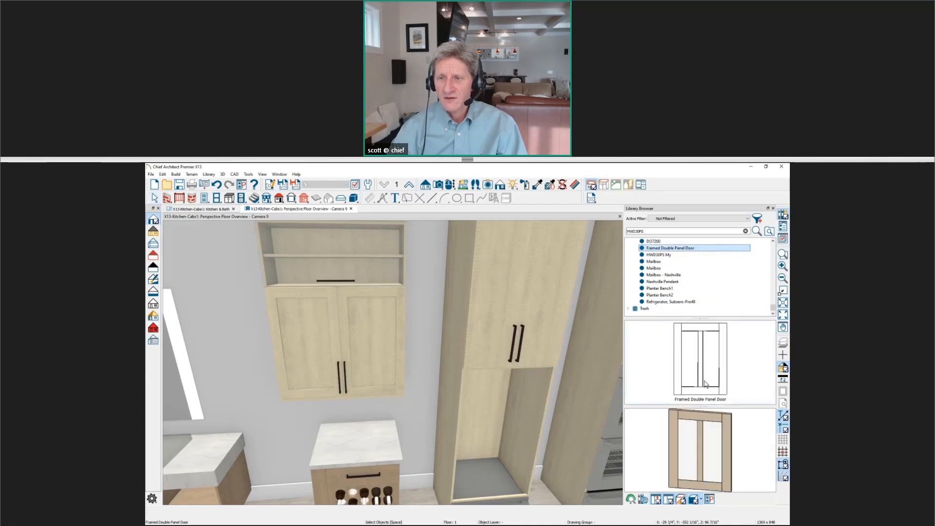
{"action": "scroll", "coordinate": [670, 261], "scroll_direction": "up", "scroll_amount": 1}
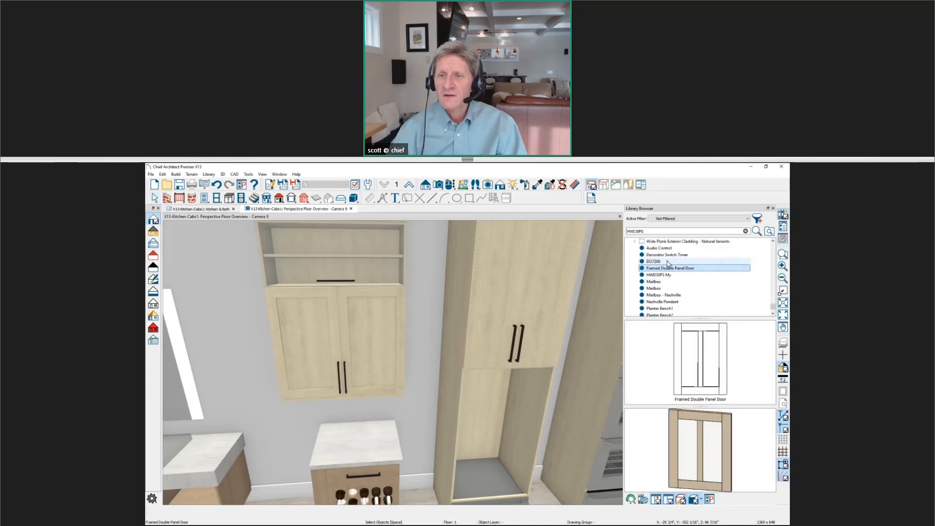
{"action": "left_click", "coordinate": [667, 261]}
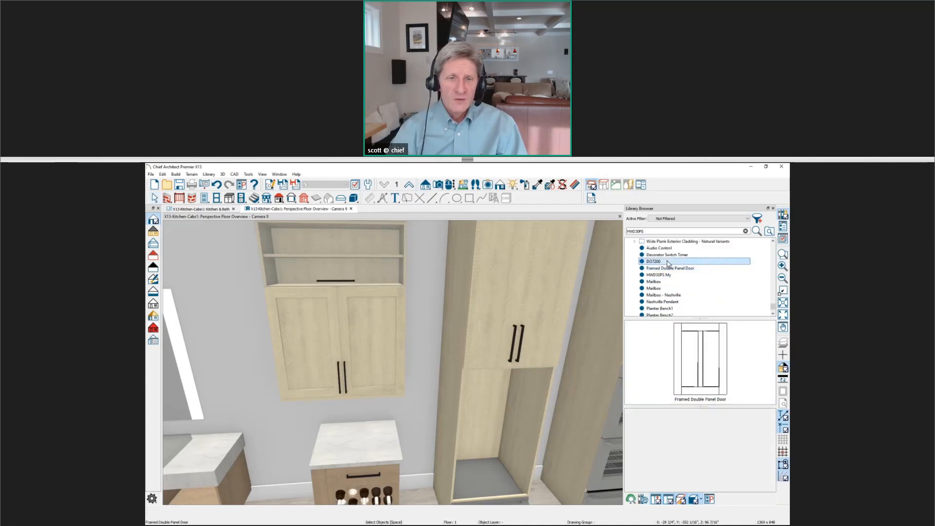
{"action": "left_click", "coordinate": [386, 348]}
{"action": "middle_click_drag", "start_coordinate": [377, 354], "coordinate": [361, 347]}
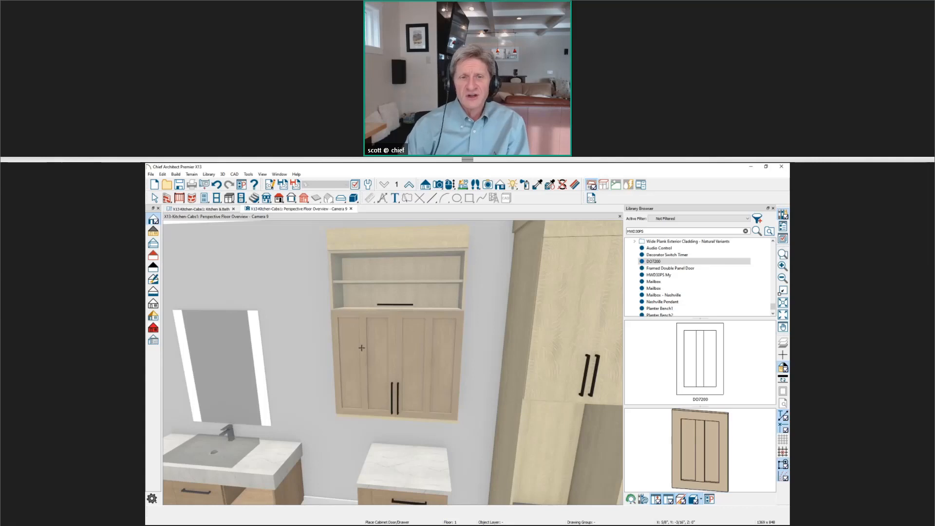
{"action": "key", "text": "space"}
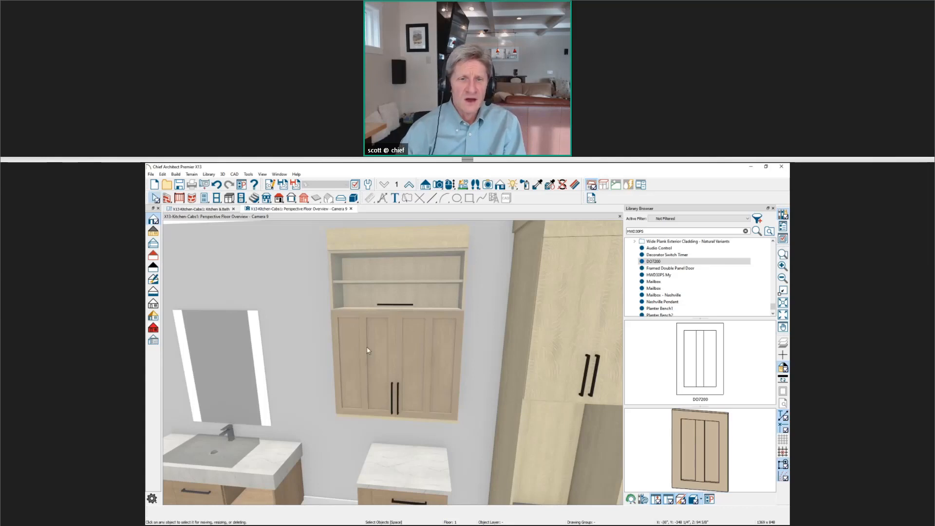
Generate a materials list for the wall cabinet, check its DO7200 door entry, and close the list without saving.
{"action": "left_click", "coordinate": [368, 351]}
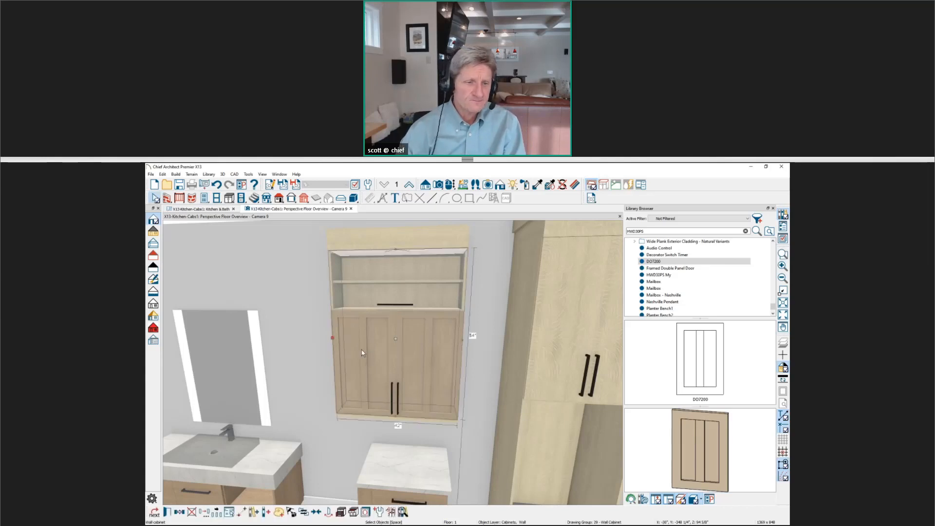
{"action": "left_click", "coordinate": [229, 512]}
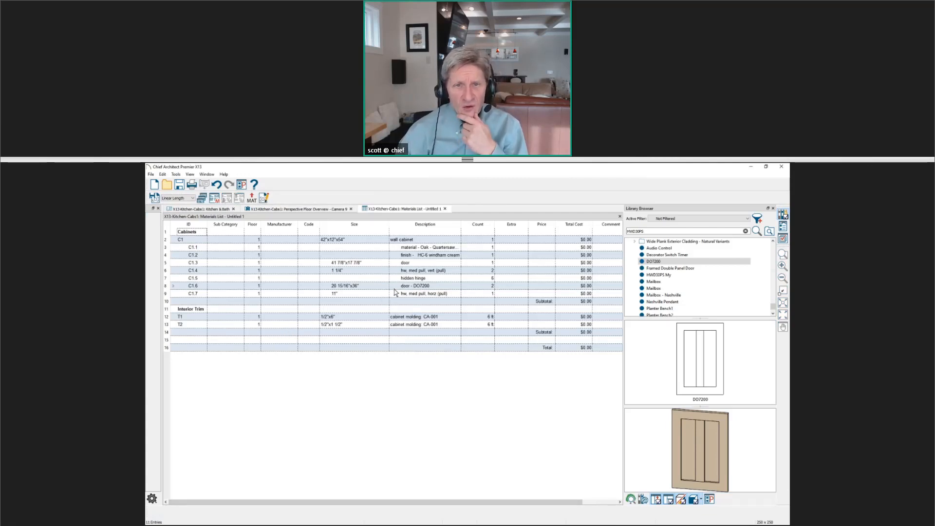
{"action": "left_click", "coordinate": [418, 288]}
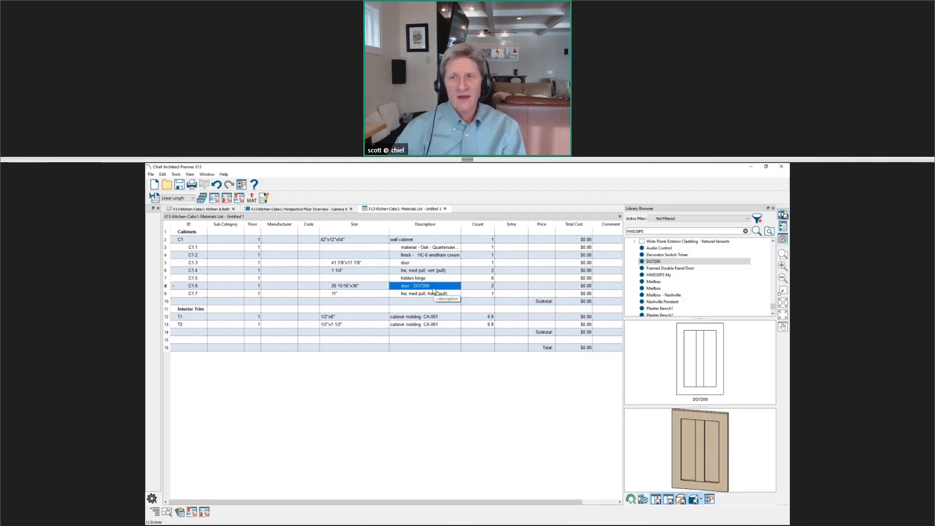
{"action": "left_click", "coordinate": [444, 209]}
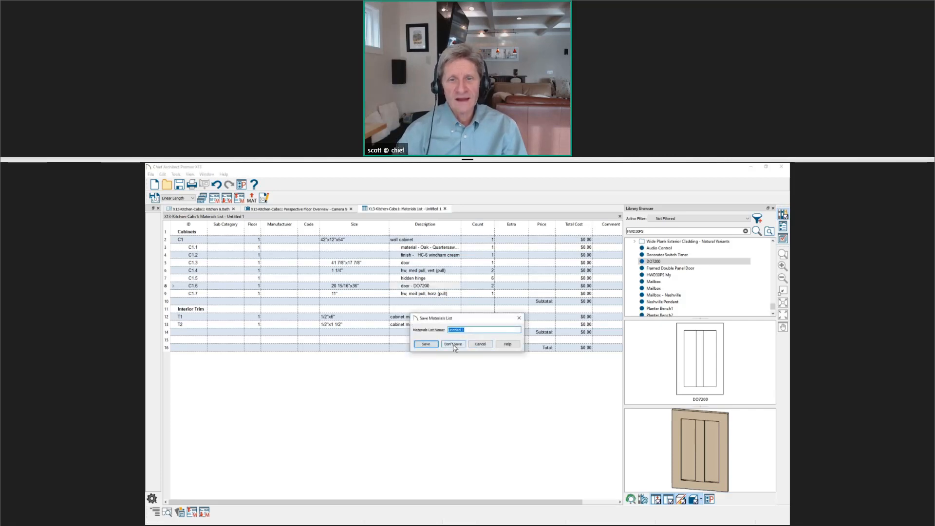
{"action": "left_click", "coordinate": [453, 344]}
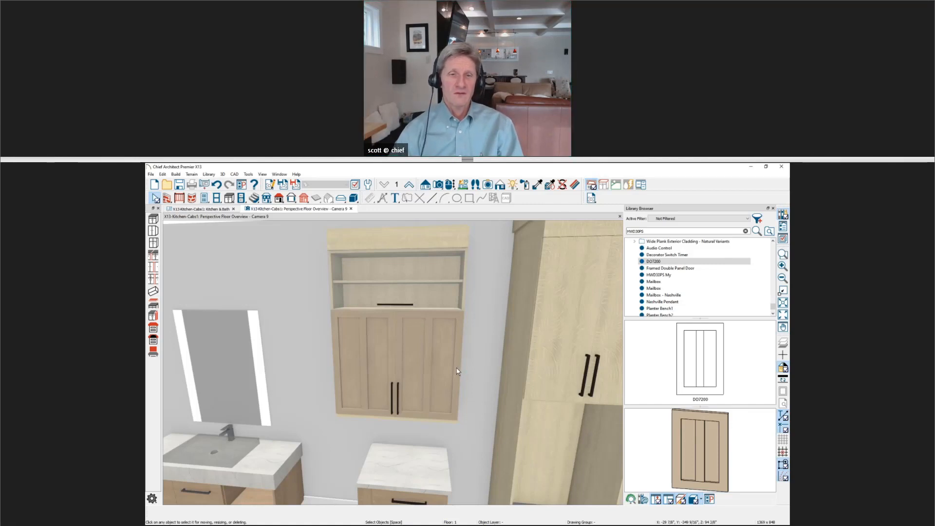
Switch to the floor plan, exit door placement, and examine the B24L base cabinet.
{"action": "middle_click_drag", "start_coordinate": [456, 369], "coordinate": [354, 361]}
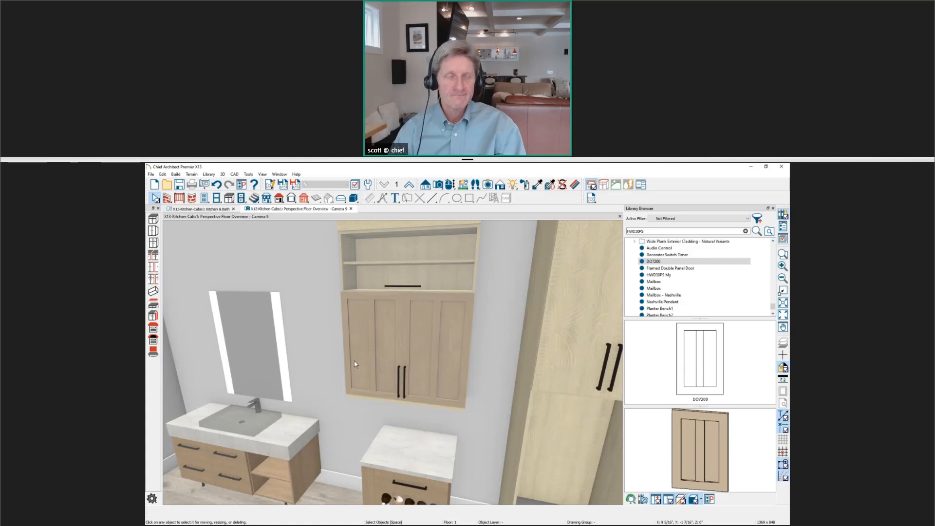
{"action": "left_click", "coordinate": [192, 209]}
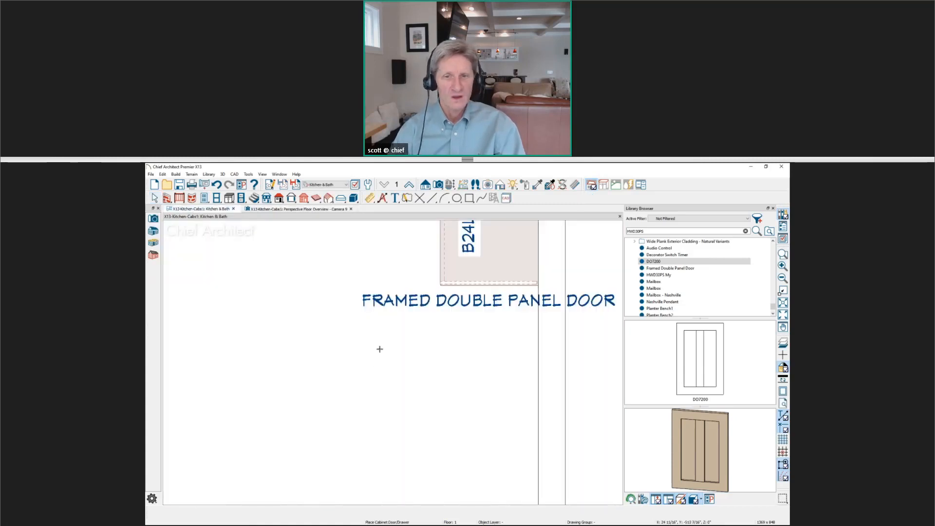
{"action": "scroll", "coordinate": [380, 349], "scroll_direction": "down", "scroll_amount": 4}
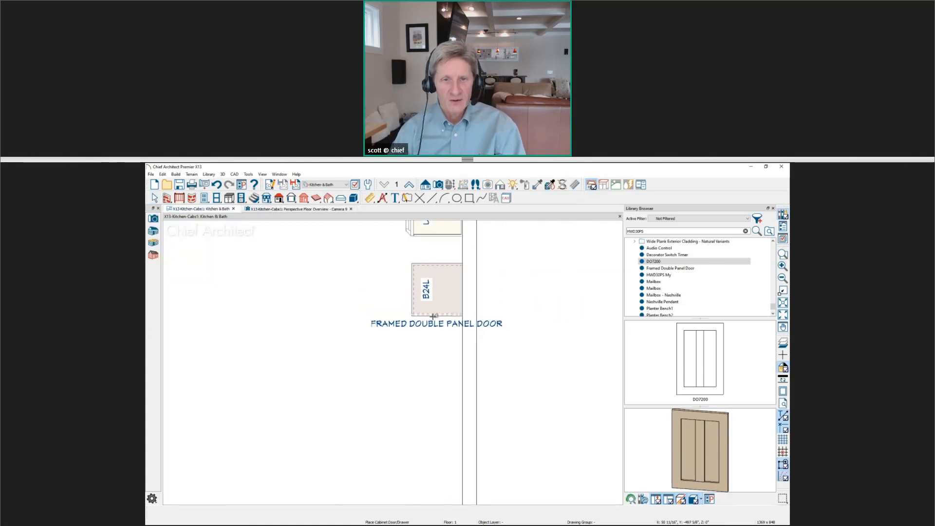
{"action": "key", "text": "Escape"}
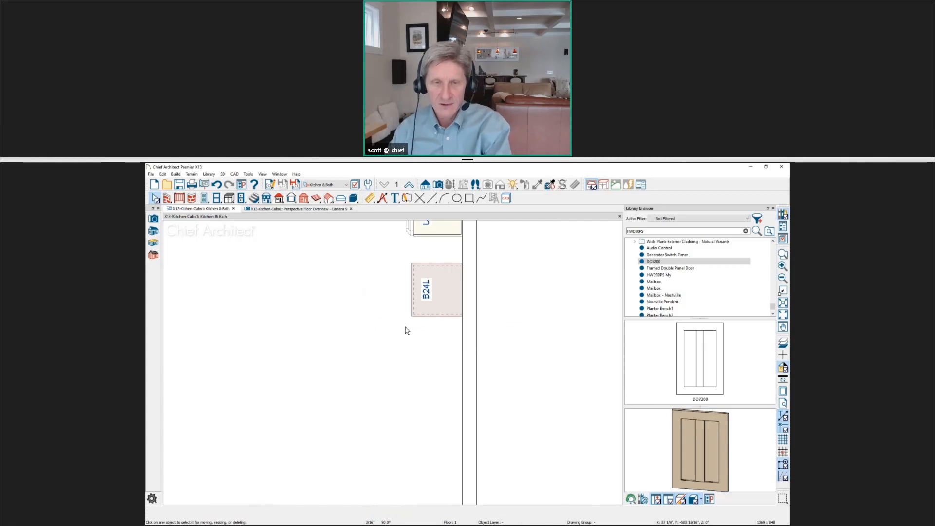
{"action": "scroll", "coordinate": [409, 289], "scroll_direction": "up", "scroll_amount": 2}
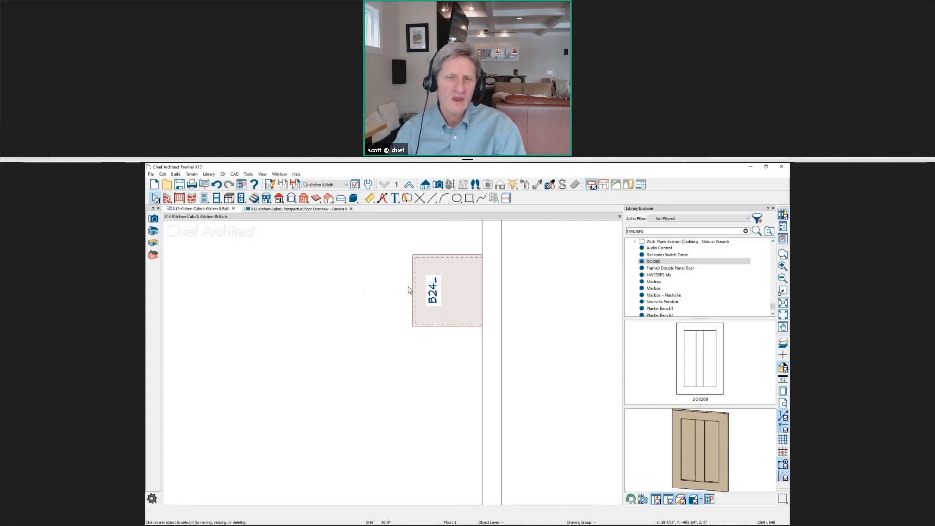
In the perspective camera view, open the door of the base cabinet beside the double oven.
{"action": "left_click", "coordinate": [331, 212]}
{"action": "scroll", "coordinate": [370, 358], "scroll_direction": "down", "scroll_amount": 3}
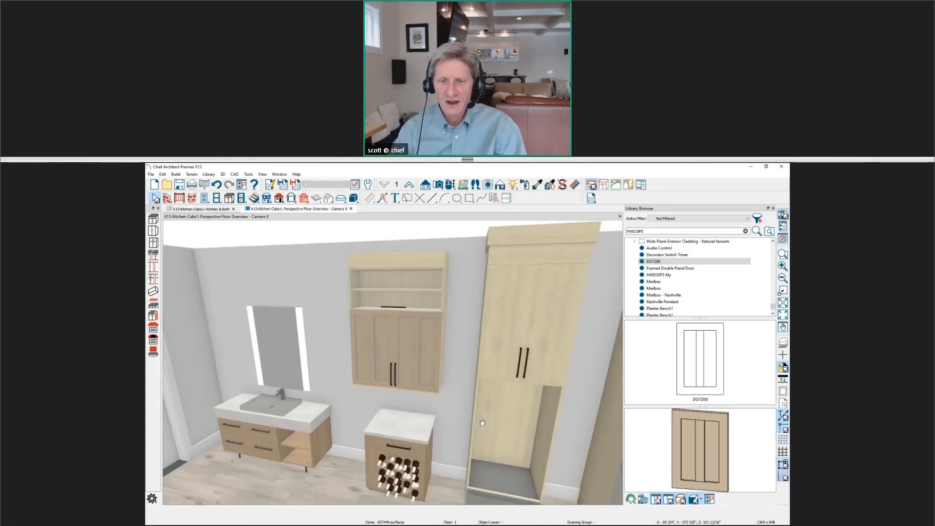
{"action": "middle_click_drag", "start_coordinate": [570, 414], "coordinate": [421, 419]}
{"action": "left_click", "coordinate": [464, 395]}
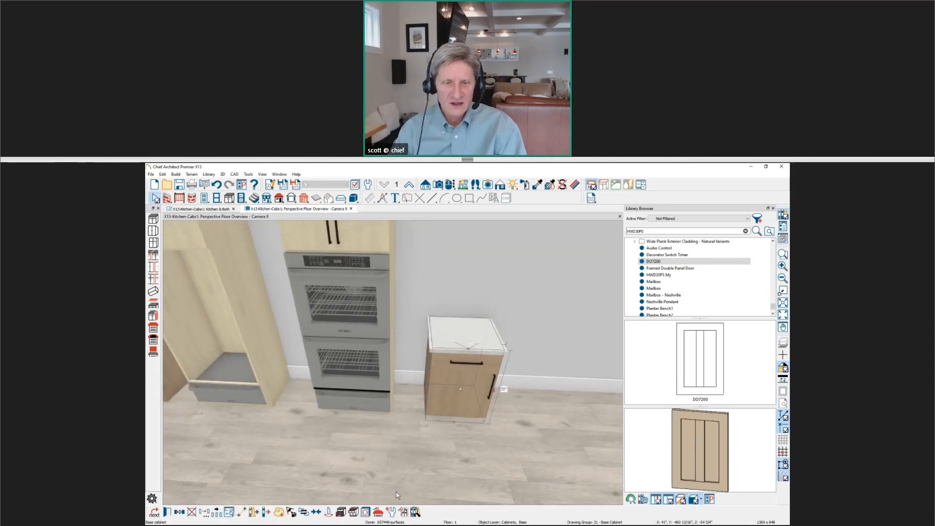
{"action": "left_click", "coordinate": [343, 513]}
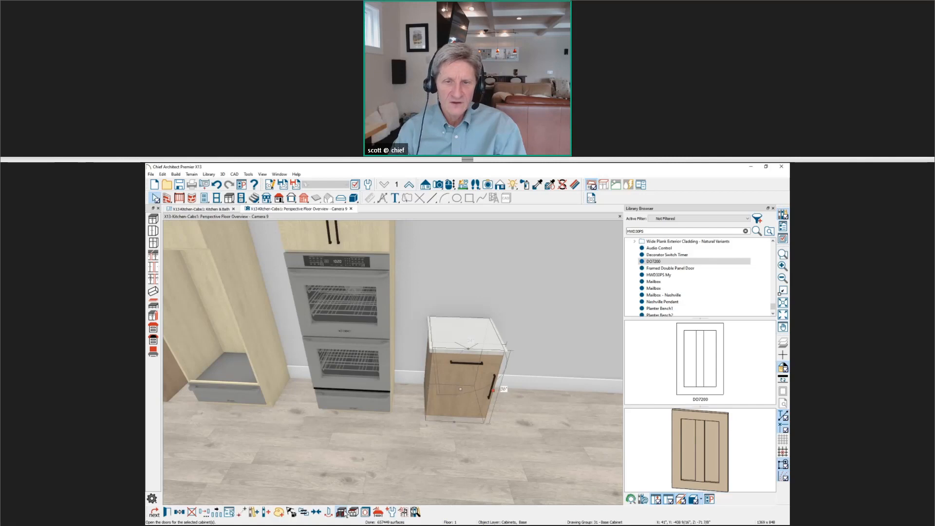
{"action": "middle_click_drag", "start_coordinate": [480, 408], "coordinate": [344, 348]}
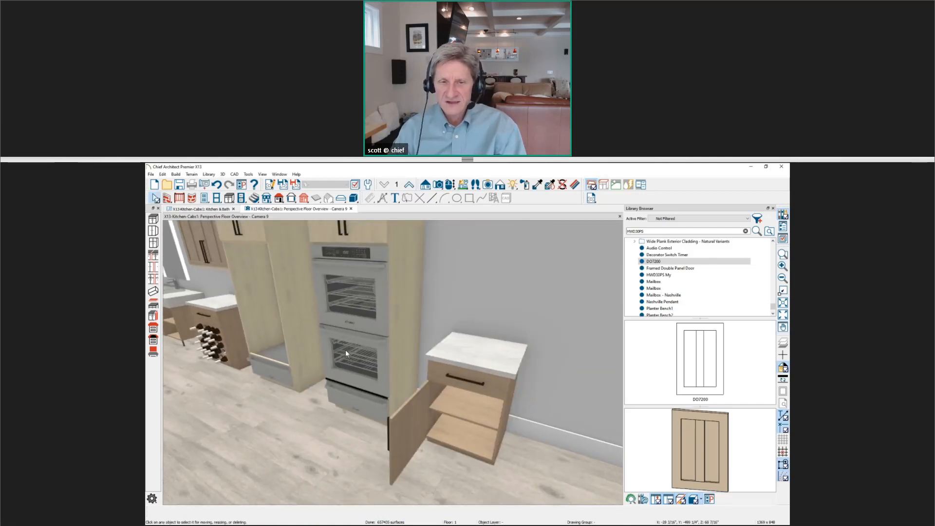
In the floor plan, examine the B24L cabinet's door swing and the Cabinets, Doors & Drawers layer that controls it.
{"action": "left_click", "coordinate": [217, 210]}
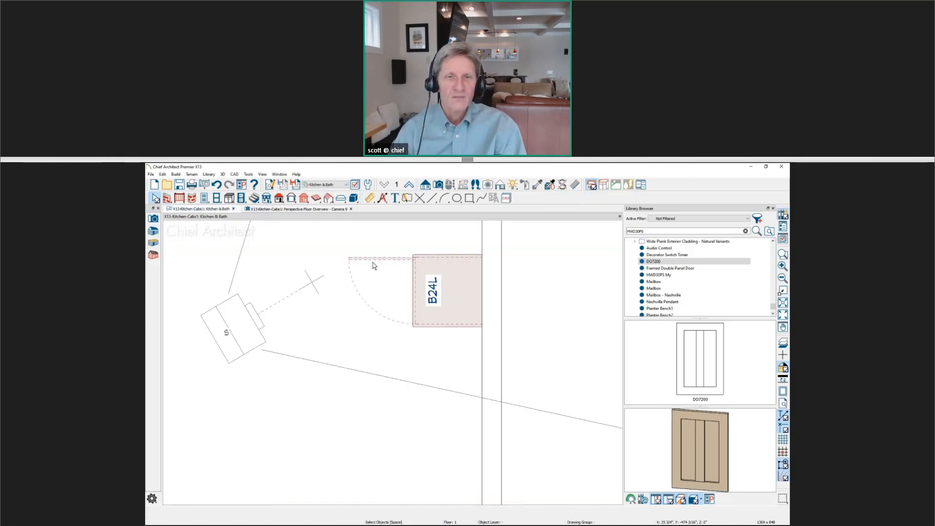
{"action": "scroll", "coordinate": [374, 265], "scroll_direction": "up", "scroll_amount": 2}
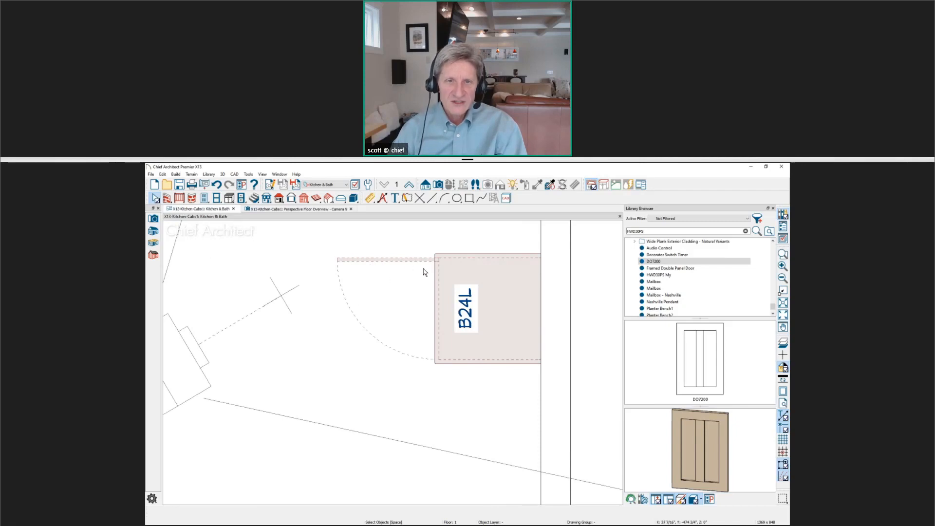
{"action": "left_click", "coordinate": [442, 281]}
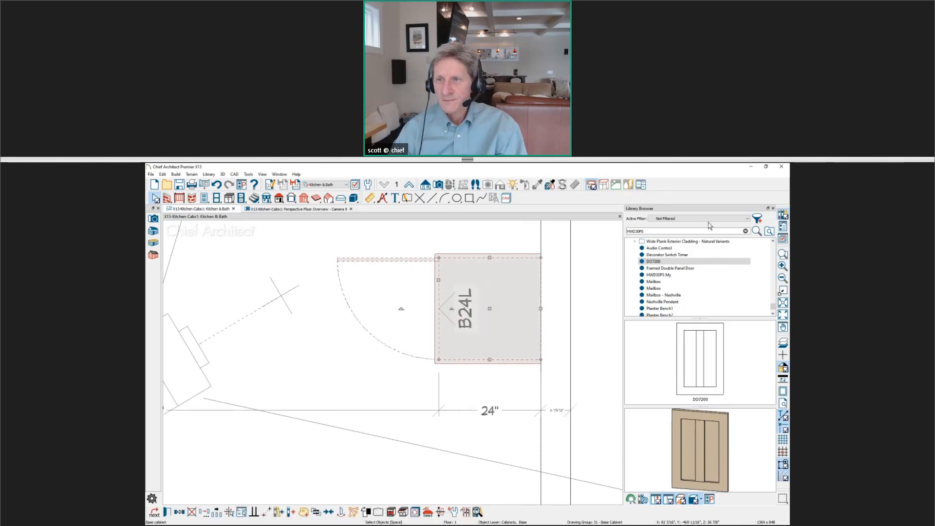
{"action": "left_click", "coordinate": [783, 239]}
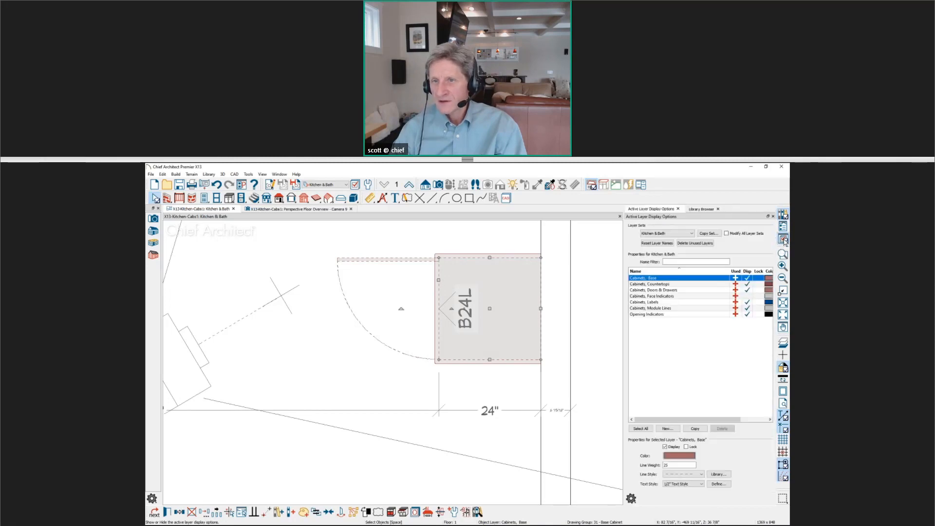
{"action": "left_click", "coordinate": [662, 291]}
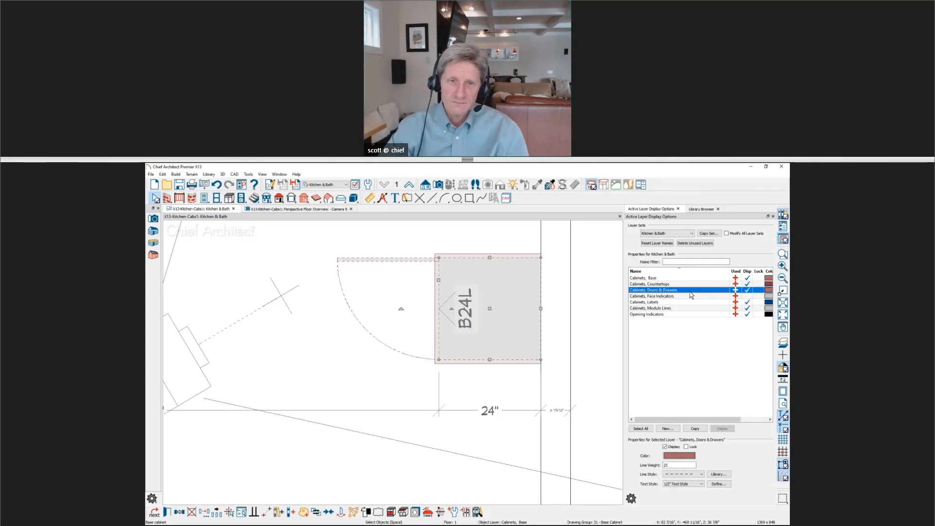
Close the B24L cabinet's door and set the Percent Open of its Auto Left door face item to 0.
{"action": "left_click", "coordinate": [392, 513]}
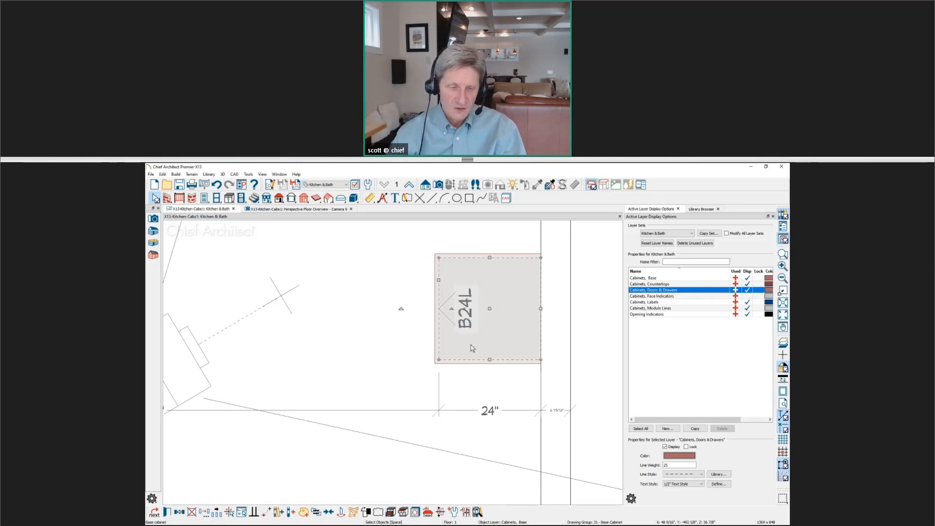
{"action": "scroll", "coordinate": [472, 335], "scroll_direction": "up", "scroll_amount": 1}
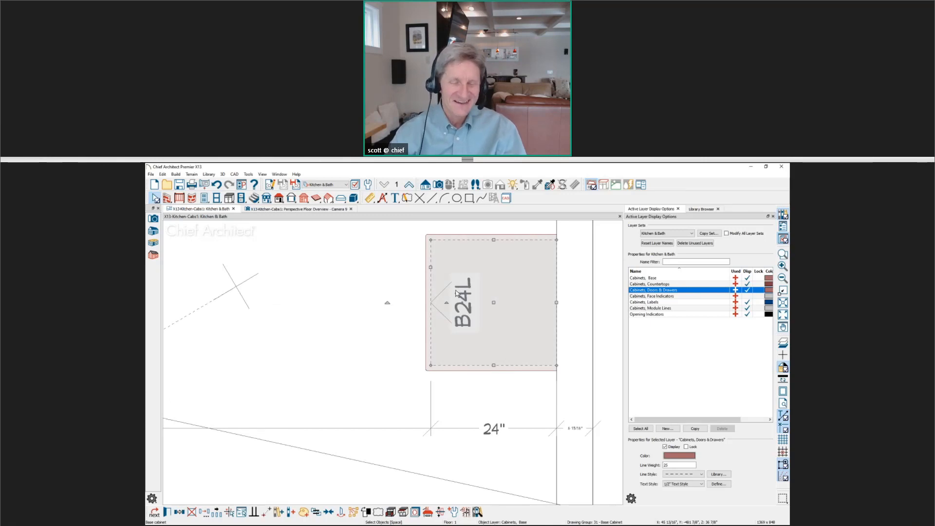
{"action": "double_click", "coordinate": [475, 269]}
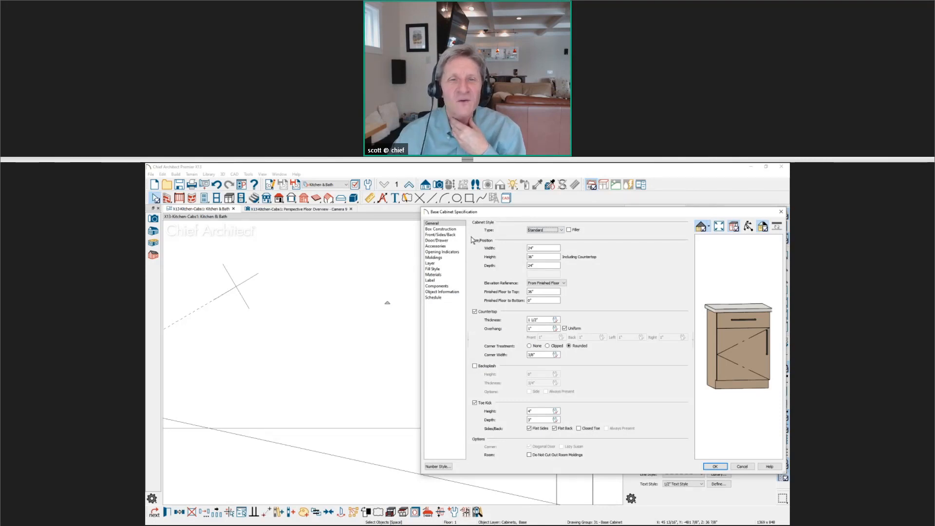
{"action": "left_click", "coordinate": [455, 235]}
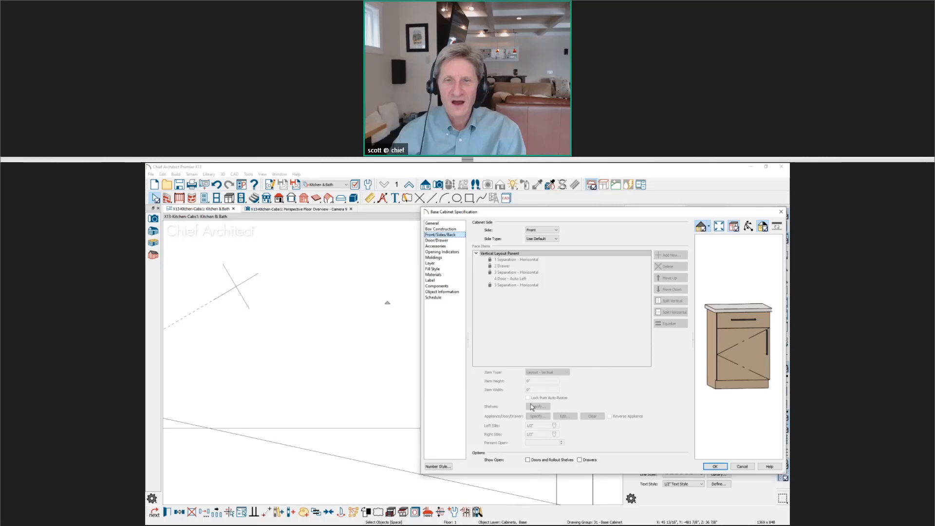
{"action": "left_click", "coordinate": [730, 343]}
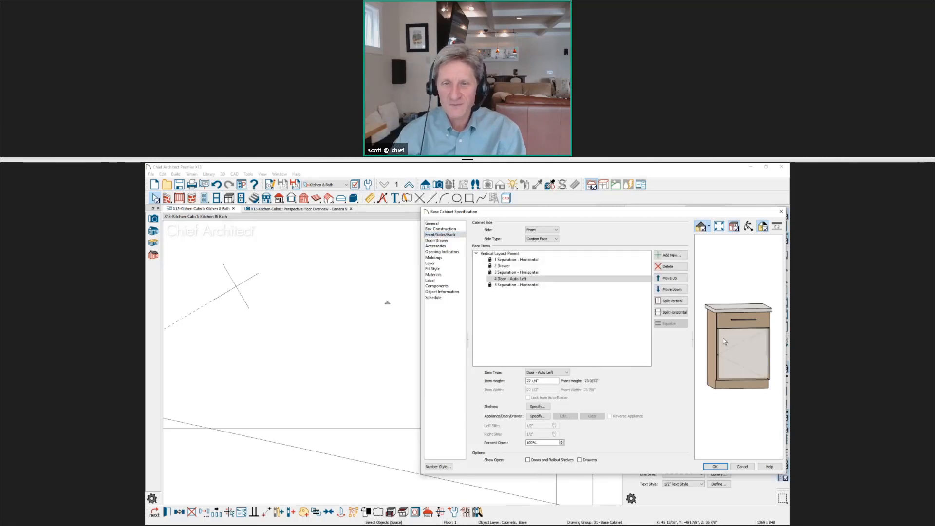
{"action": "double_click", "coordinate": [538, 442]}
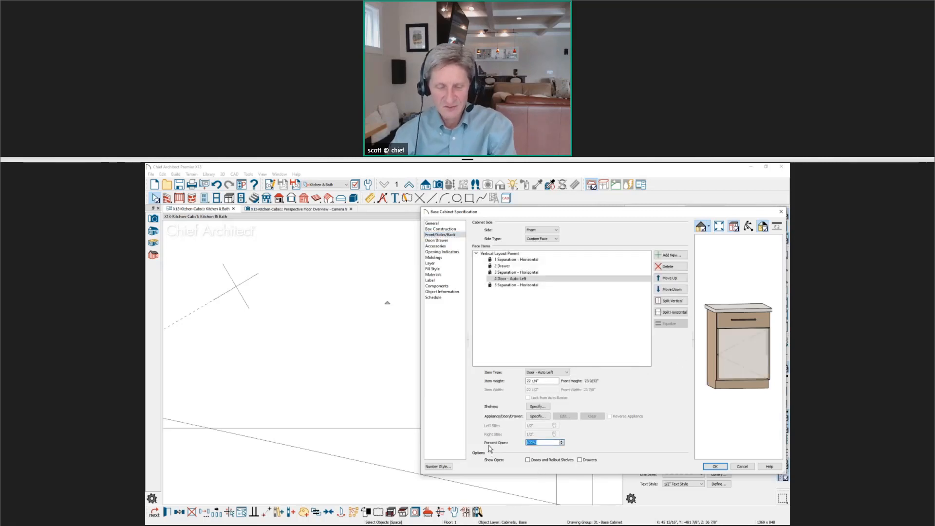
{"action": "type", "text": "0"}
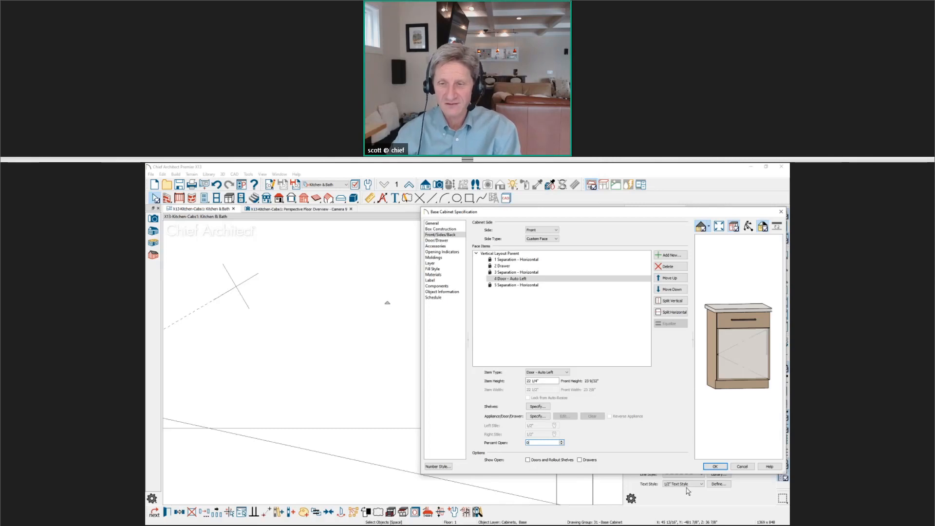
{"action": "left_click", "coordinate": [715, 467]}
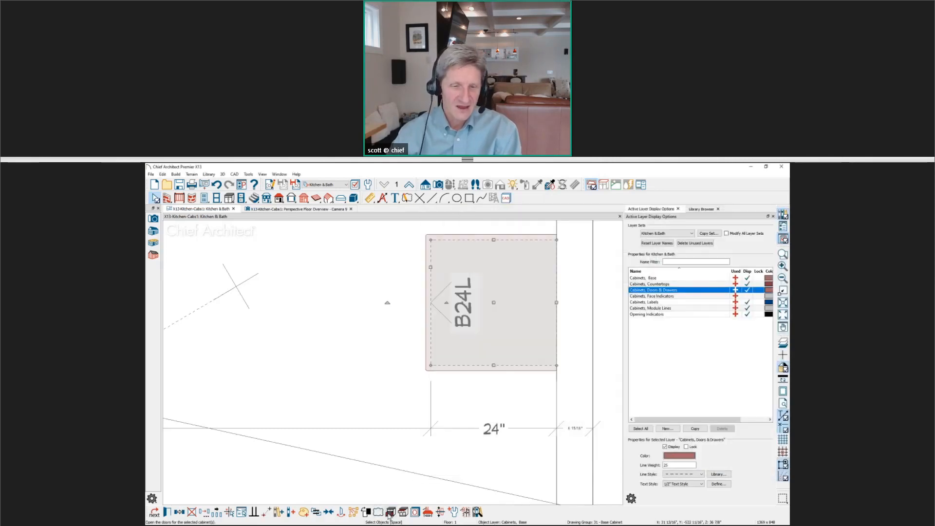
Show the B24L cabinet's door as open at zero percent in plan and deselect the cabinet.
{"action": "left_click", "coordinate": [389, 514]}
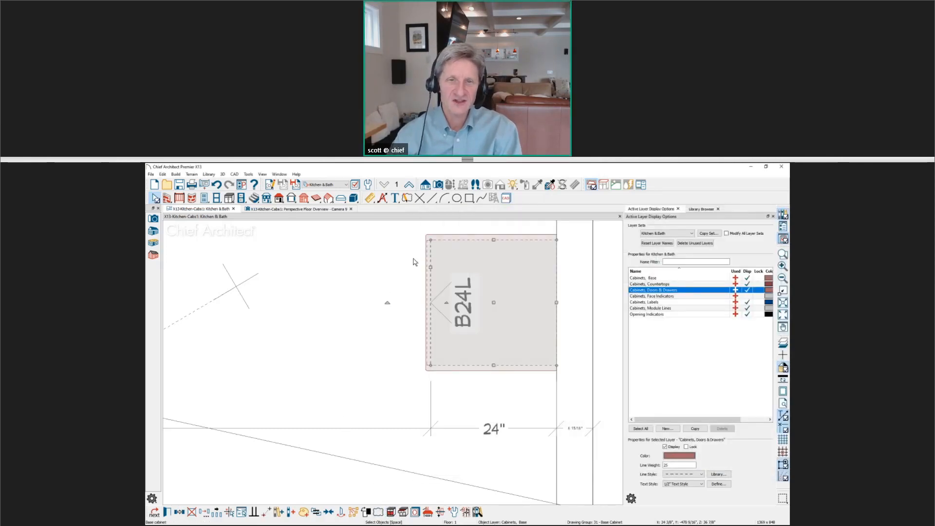
{"action": "scroll", "coordinate": [430, 242], "scroll_direction": "up", "scroll_amount": 3}
{"action": "left_click", "coordinate": [381, 264]}
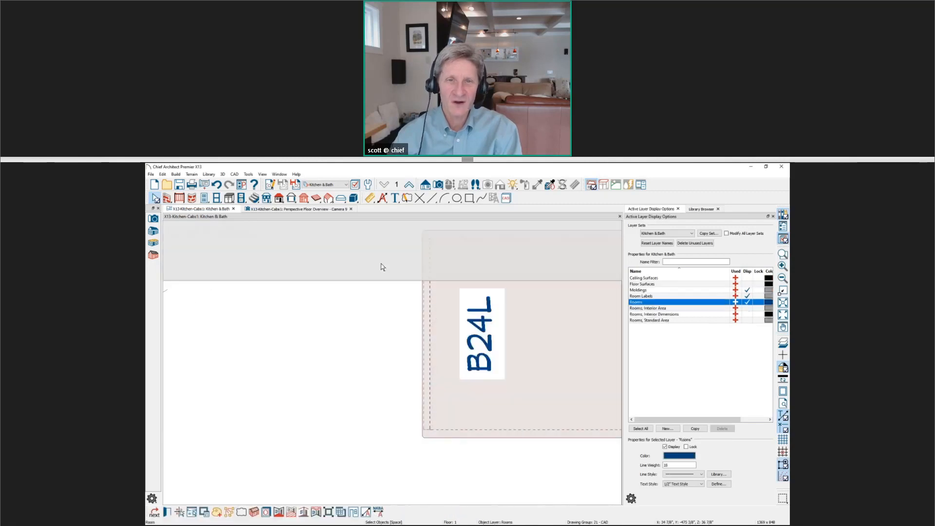
Place a partition against the wall between the tall oven cabinet and the B24L base cabinet in plan.
{"action": "left_click", "coordinate": [356, 372]}
{"action": "middle_click_drag", "start_coordinate": [345, 380], "coordinate": [307, 395]}
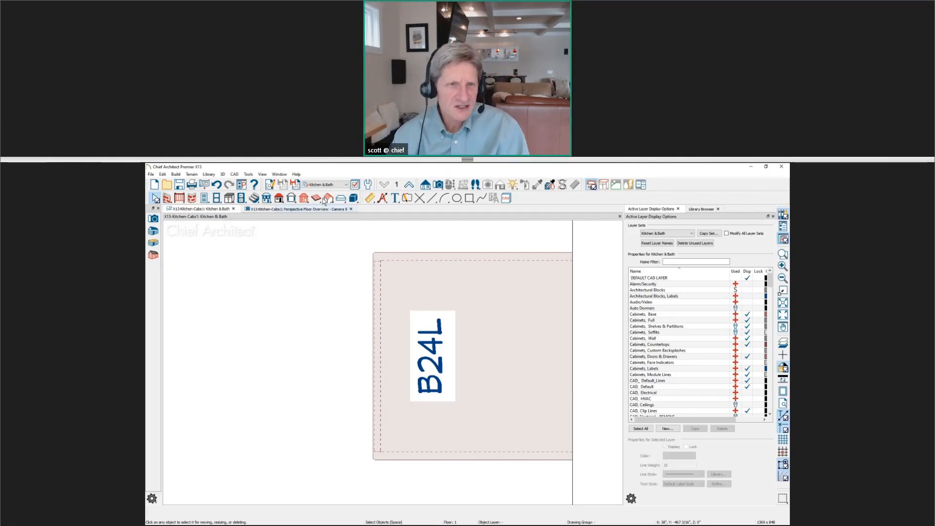
{"action": "left_click", "coordinate": [228, 198]}
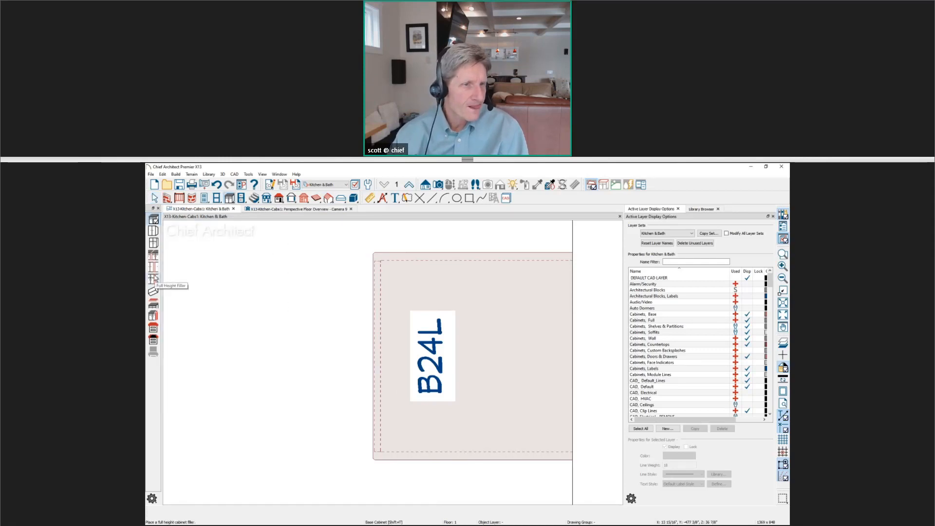
{"action": "left_click", "coordinate": [153, 315]}
{"action": "scroll", "coordinate": [290, 331], "scroll_direction": "down", "scroll_amount": 2}
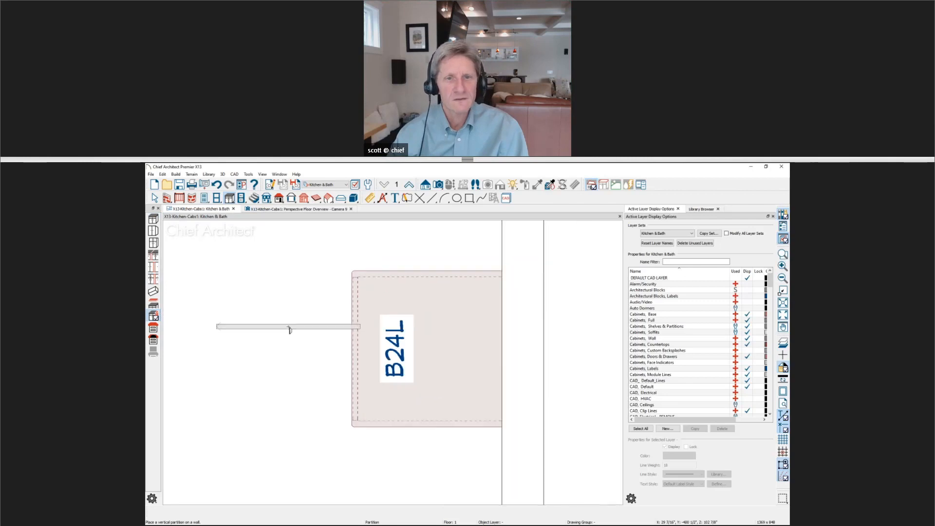
{"action": "middle_click_drag", "start_coordinate": [290, 331], "coordinate": [281, 453]}
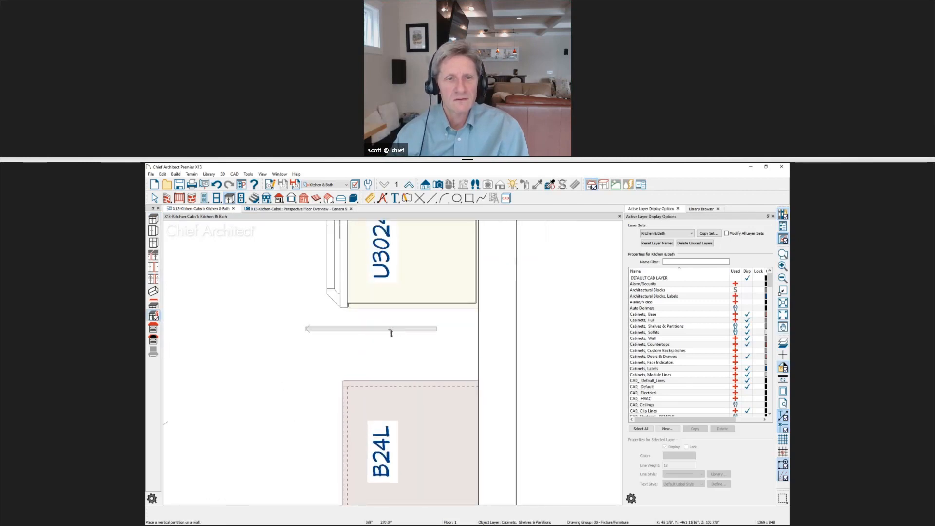
{"action": "left_click", "coordinate": [410, 328]}
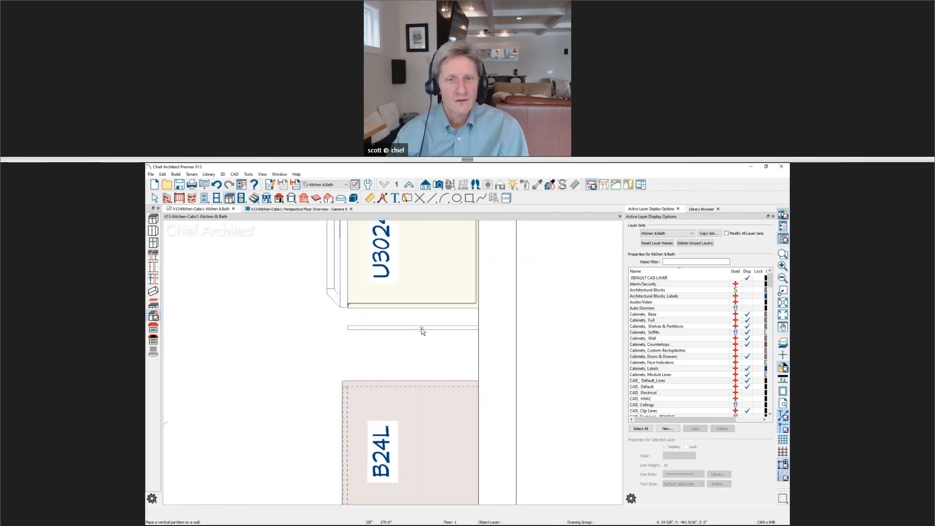
Resize the partition to about 2 inches thick so it sits flush against the side of the tall oven cabinet.
{"action": "key", "text": "space"}
{"action": "left_click", "coordinate": [418, 327]}
{"action": "left_click_drag", "start_coordinate": [412, 329], "coordinate": [416, 307]}
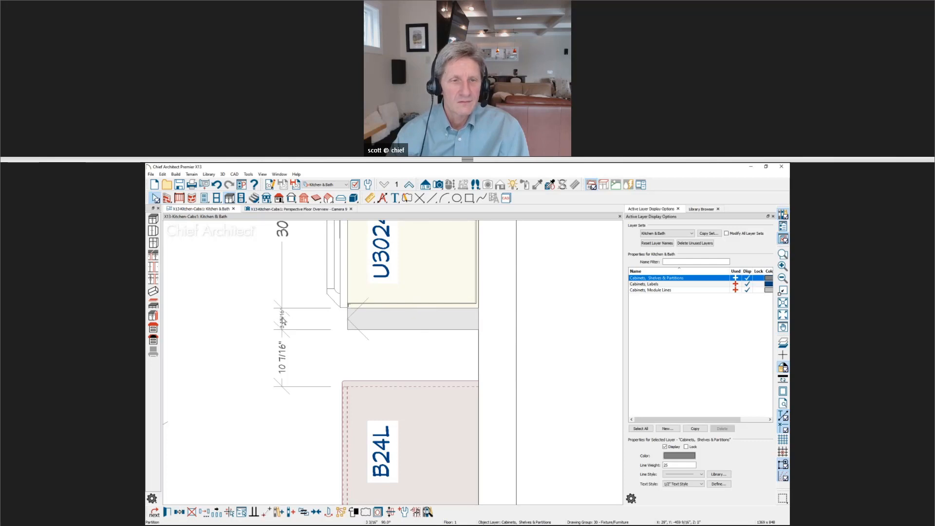
{"action": "left_click", "coordinate": [285, 321]}
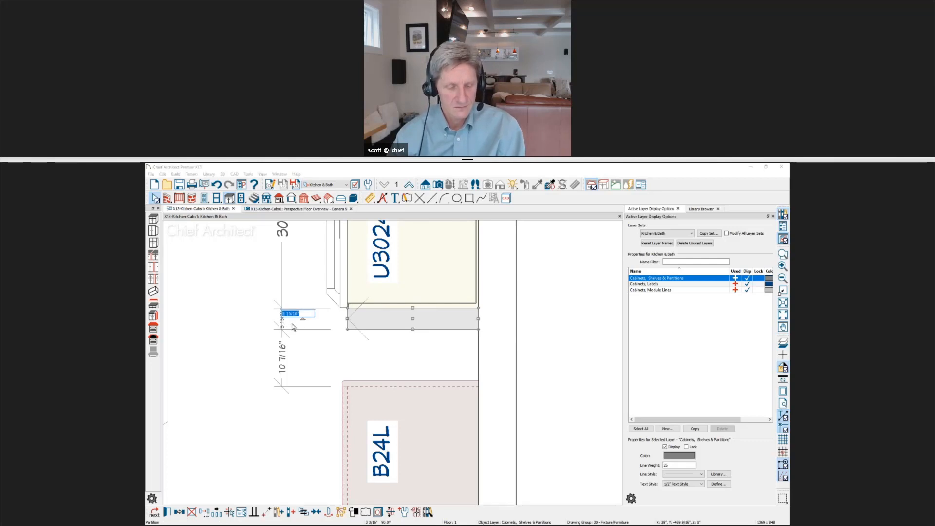
{"action": "key", "text": "Escape"}
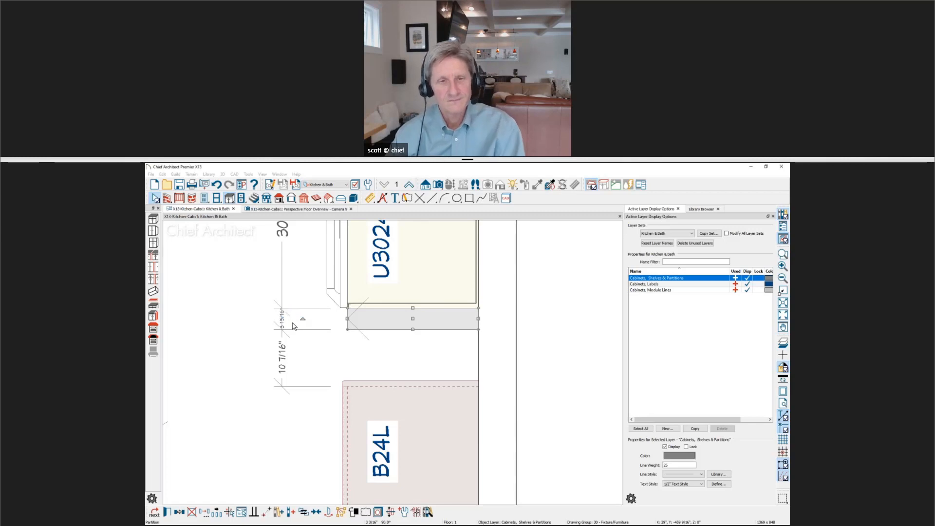
{"action": "left_click_drag", "start_coordinate": [412, 324], "coordinate": [414, 306]}
{"action": "left_click", "coordinate": [414, 327]}
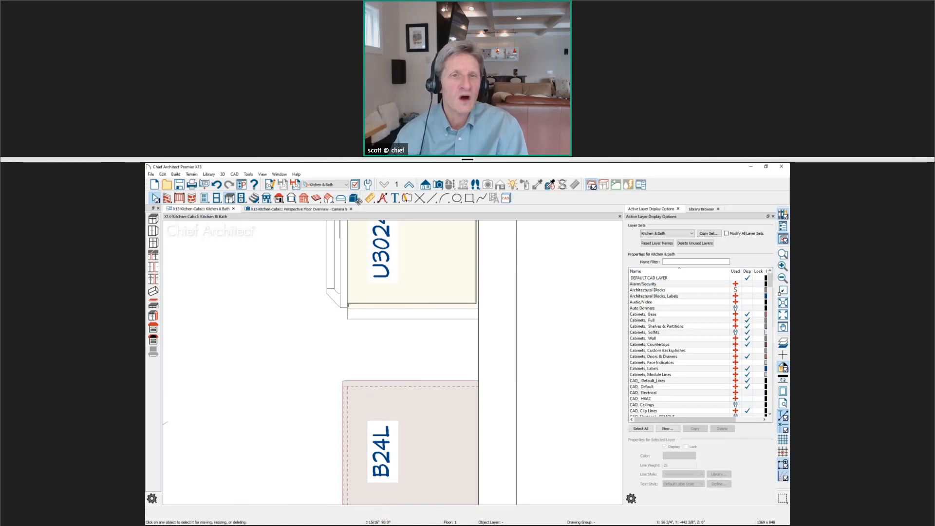
Create a wall elevation view facing the wall with the double oven cabinet and the new partition.
{"action": "left_click", "coordinate": [424, 185]}
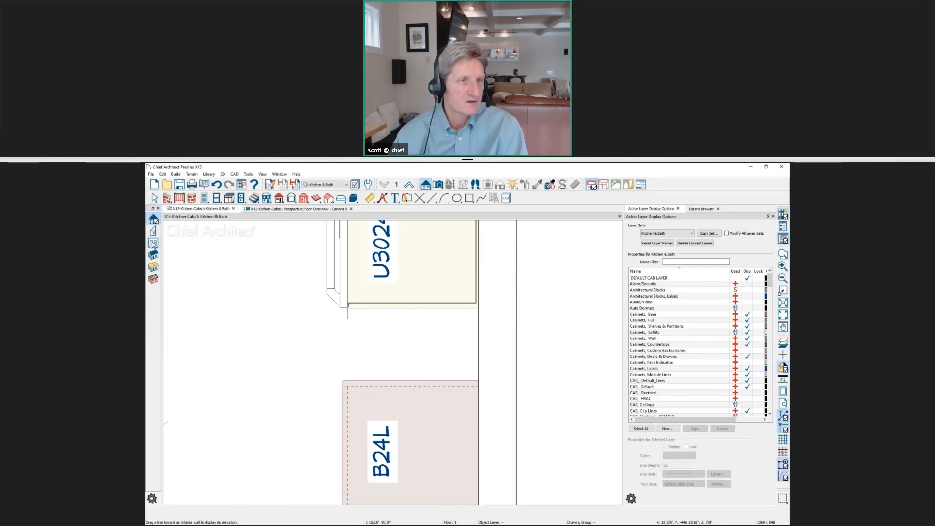
{"action": "left_click_drag", "start_coordinate": [298, 294], "coordinate": [608, 291]}
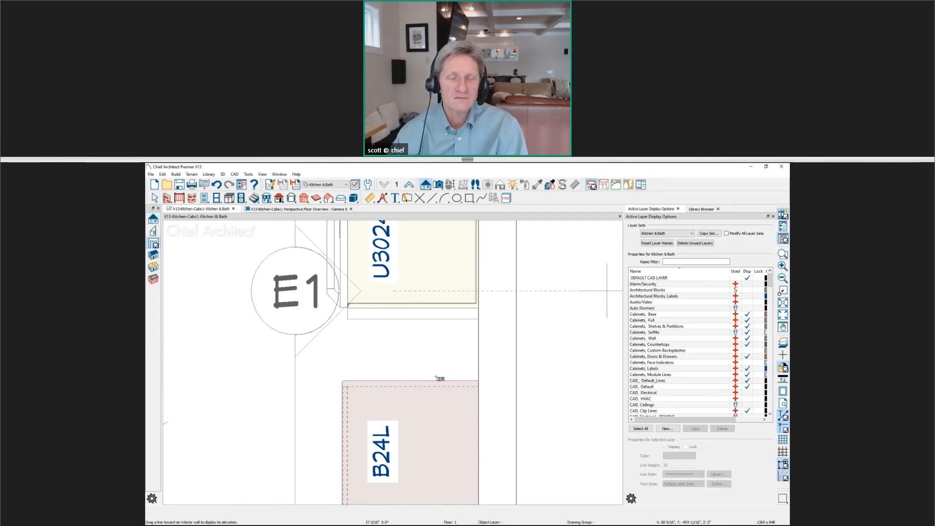
{"action": "scroll", "coordinate": [478, 432], "scroll_direction": "up", "scroll_amount": 4}
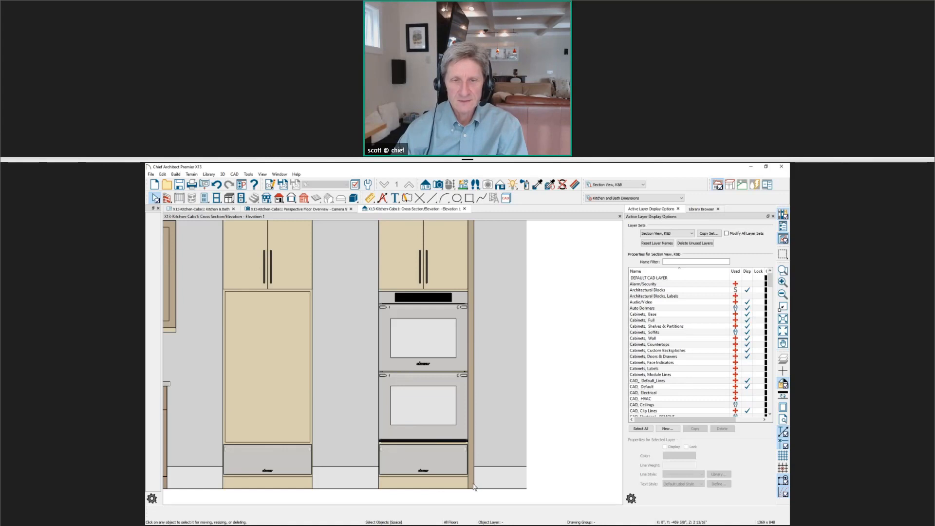
Exclude cabinet countertops and moldings from Locate Manual in the Kitchen and Bath Dimensions defaults of the elevation.
{"action": "left_click", "coordinate": [383, 200]}
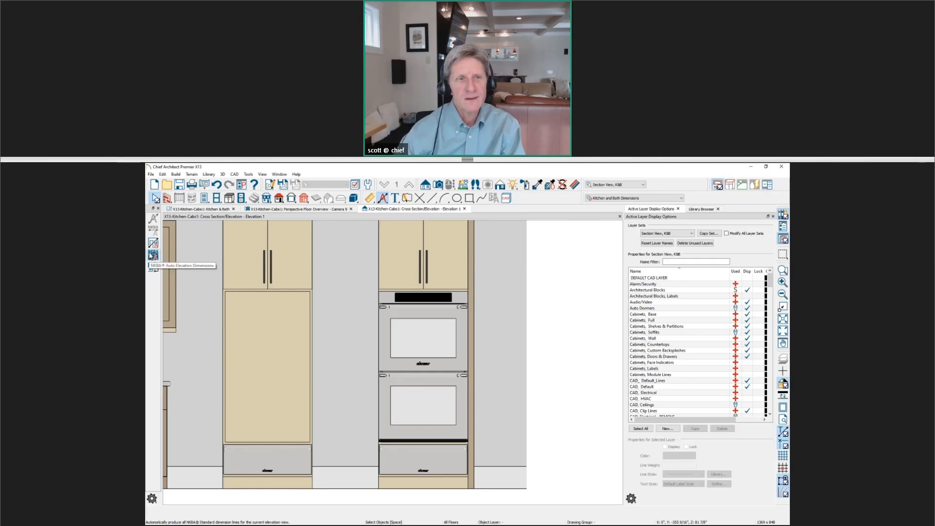
{"action": "left_click", "coordinate": [271, 186]}
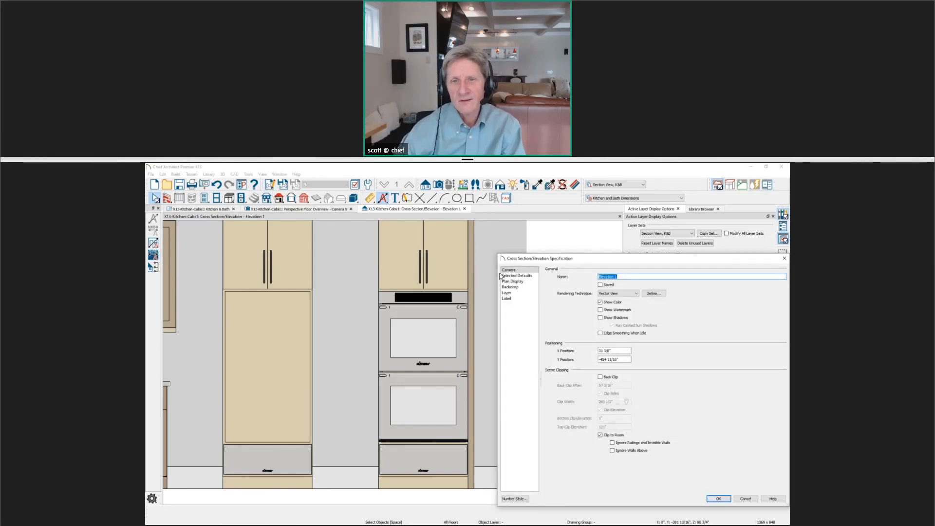
{"action": "left_click", "coordinate": [521, 276]}
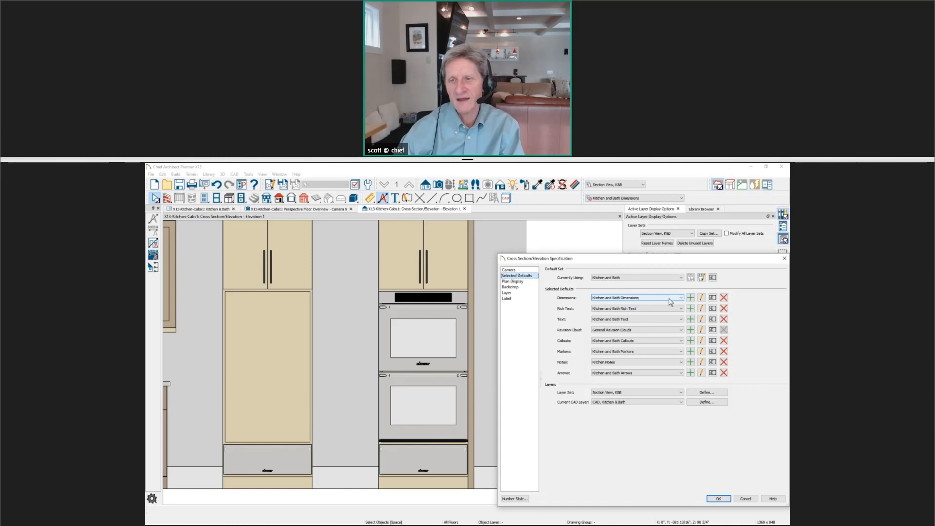
{"action": "left_click", "coordinate": [702, 298]}
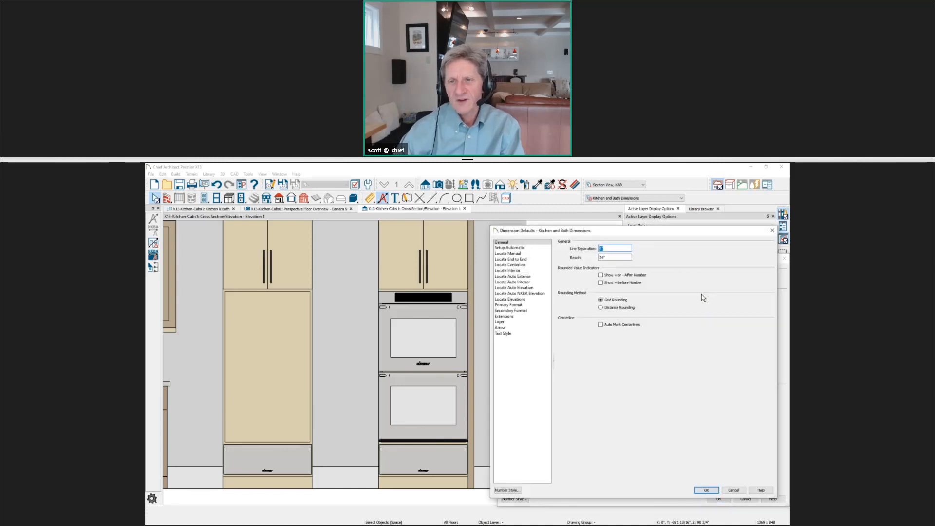
{"action": "left_click", "coordinate": [525, 254]}
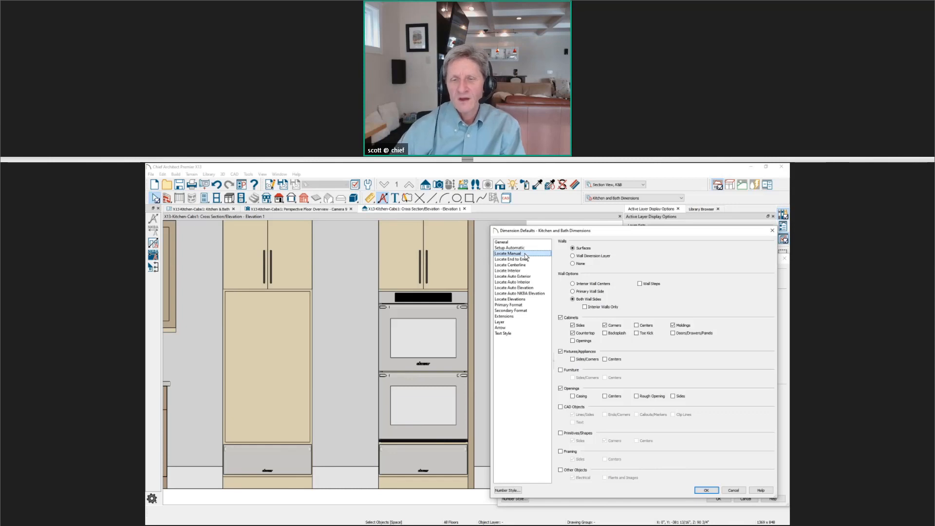
{"action": "left_click", "coordinate": [572, 333]}
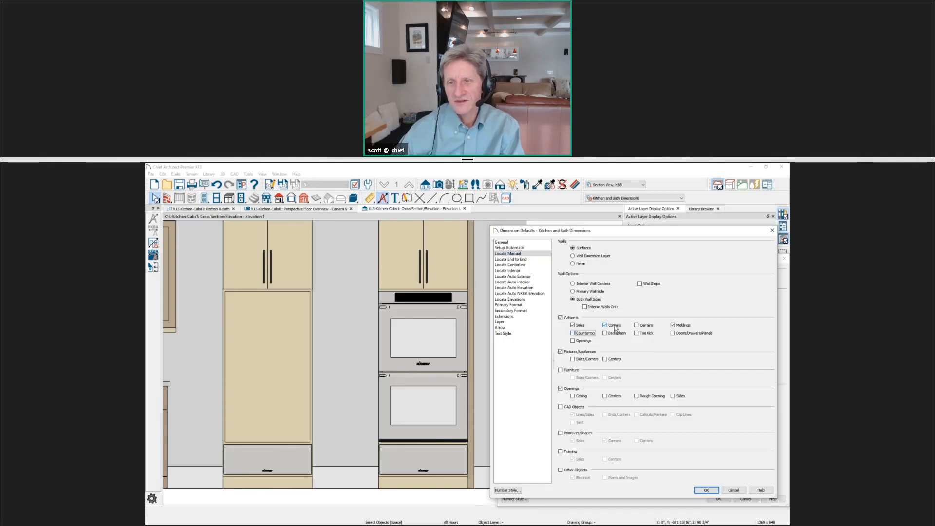
{"action": "left_click", "coordinate": [674, 326]}
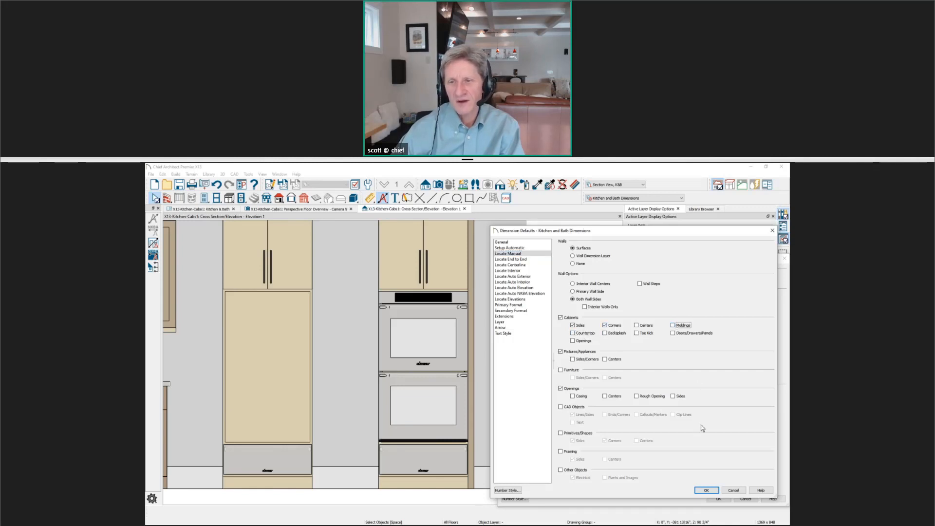
{"action": "left_click", "coordinate": [706, 491]}
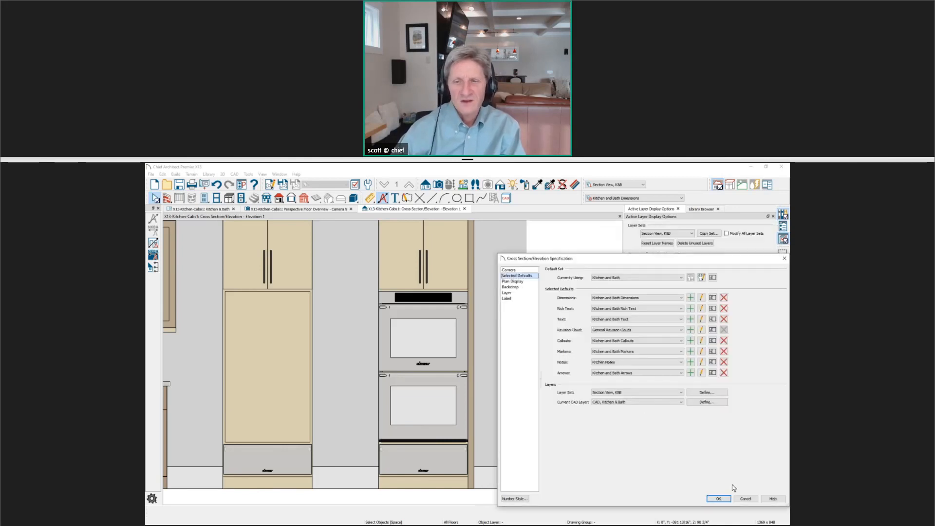
{"action": "left_click", "coordinate": [719, 499]}
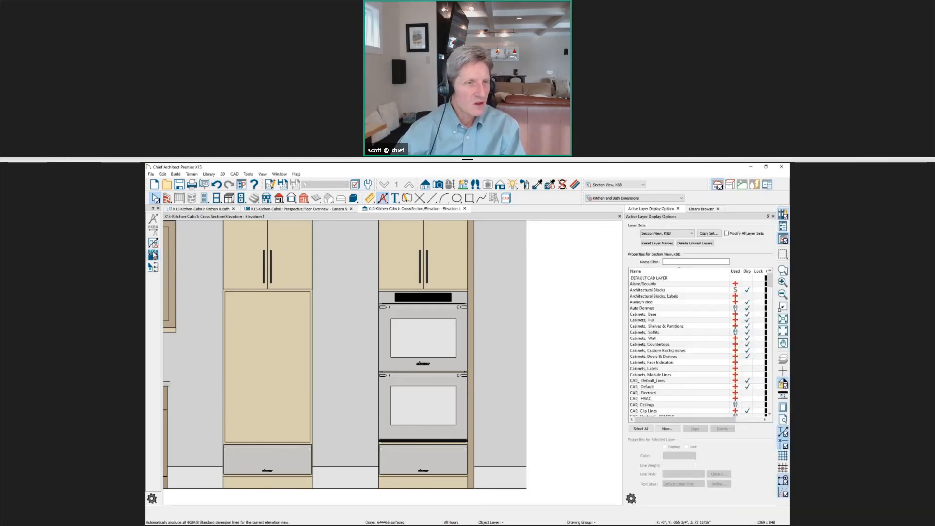
Add NKBA auto elevation dimensions to the cabinet wall elevation.
{"action": "left_click", "coordinate": [153, 255]}
{"action": "scroll", "coordinate": [547, 458], "scroll_direction": "up", "scroll_amount": 3}
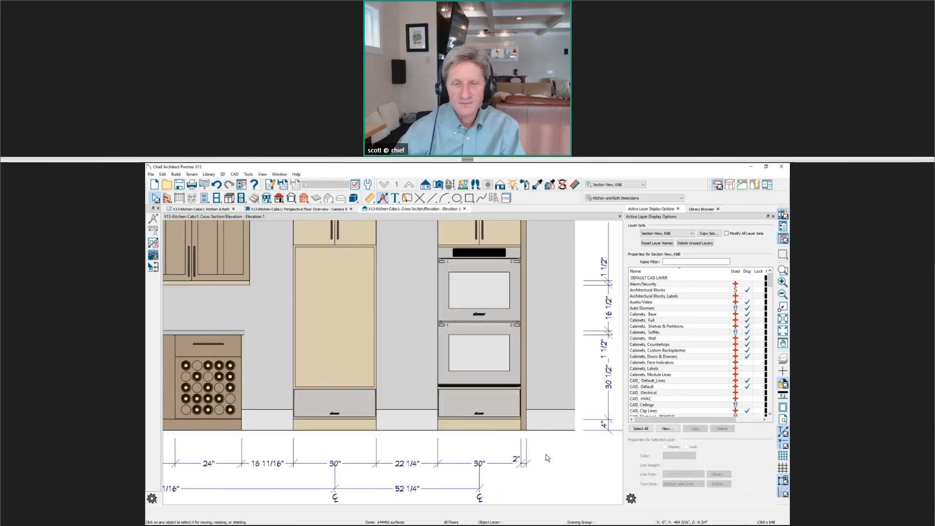
{"action": "scroll", "coordinate": [547, 457], "scroll_direction": "up", "scroll_amount": 3}
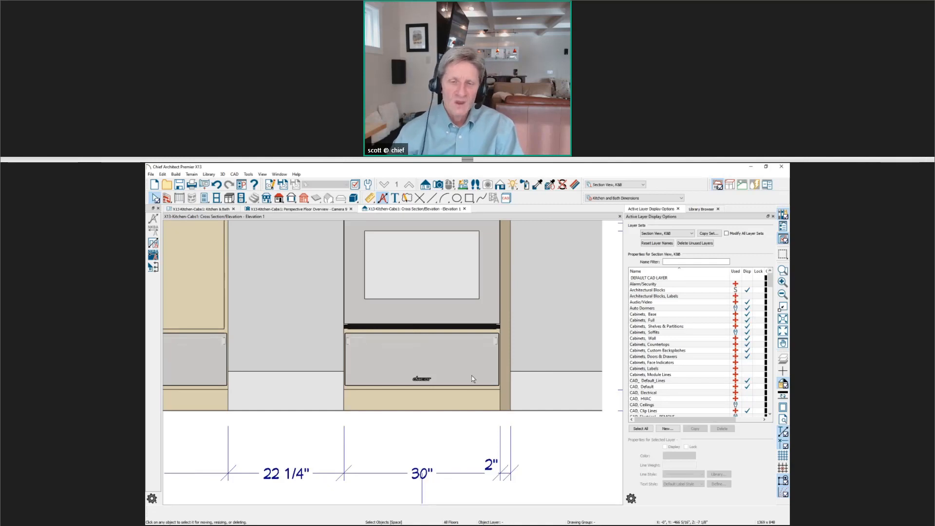
Examine the lower horizontal dimension line and its extension points at the partition beside the oven cabinet.
{"action": "left_click", "coordinate": [501, 446]}
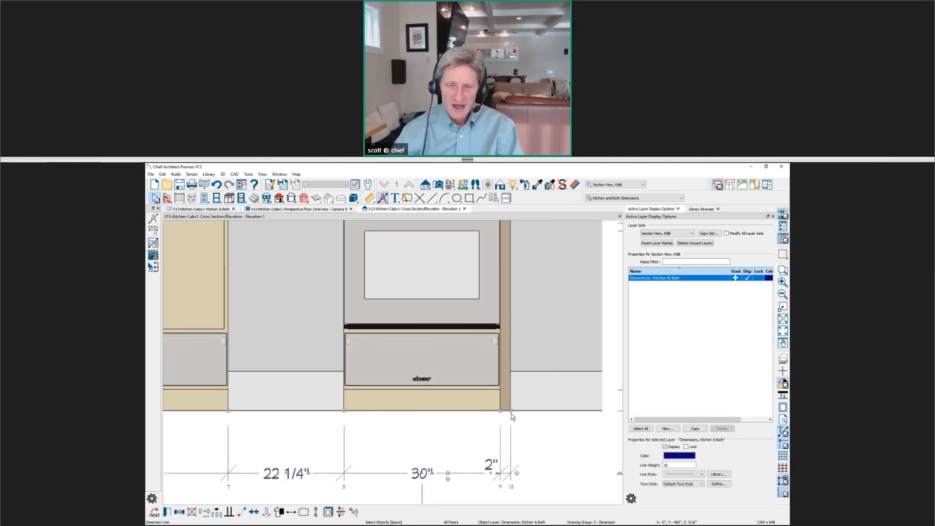
{"action": "left_click_drag", "start_coordinate": [510, 410], "coordinate": [521, 375]}
{"action": "scroll", "coordinate": [495, 483], "scroll_direction": "up", "scroll_amount": 2}
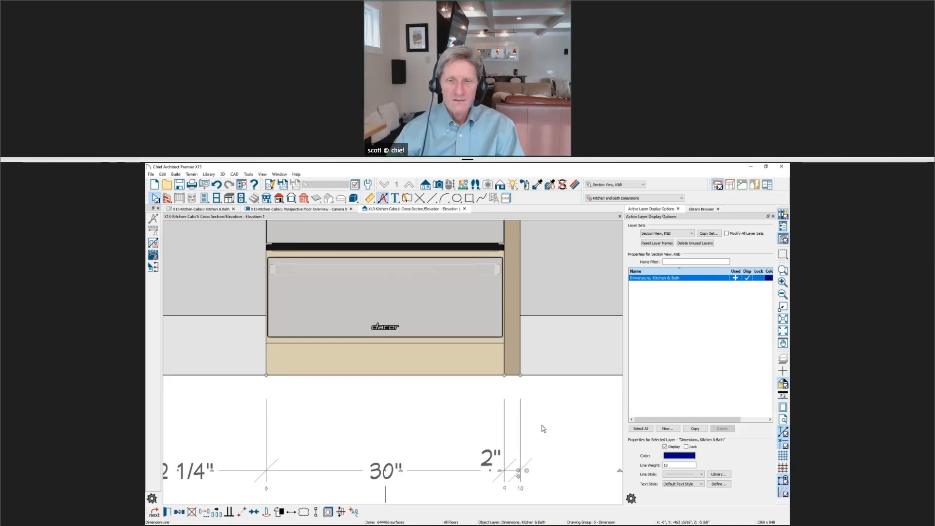
{"action": "left_click", "coordinate": [471, 402]}
{"action": "scroll", "coordinate": [469, 401], "scroll_direction": "down", "scroll_amount": 3}
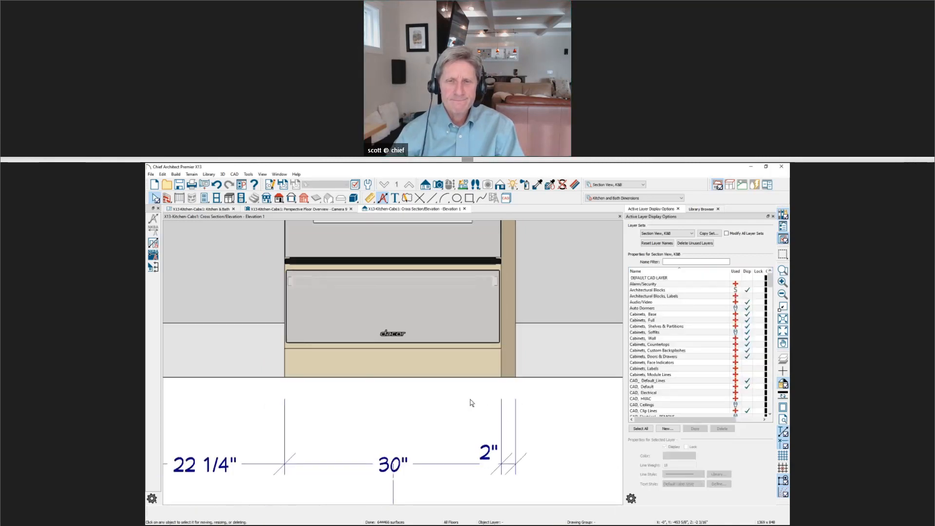
{"action": "scroll", "coordinate": [465, 436], "scroll_direction": "down", "scroll_amount": 2}
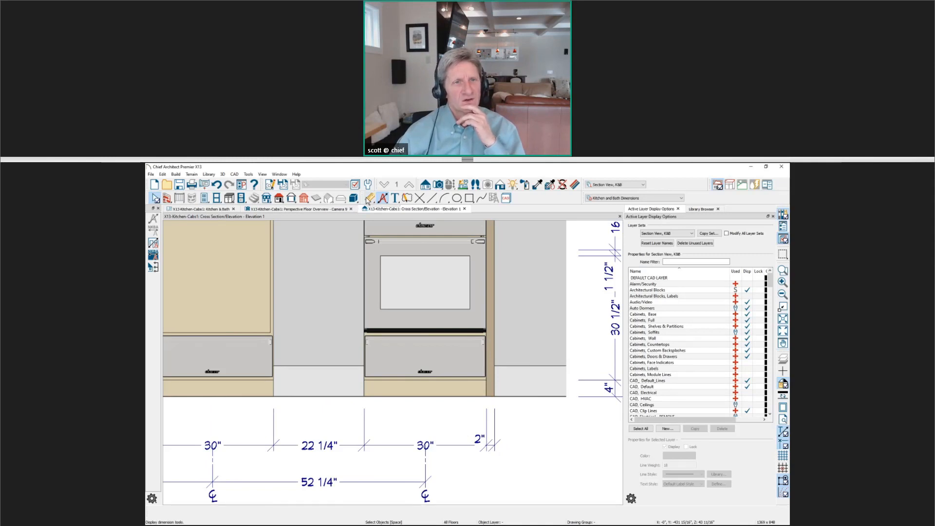
Review the Locate Manual cabinet options in the Kitchen and Bath Dimensions defaults.
{"action": "left_click", "coordinate": [272, 187]}
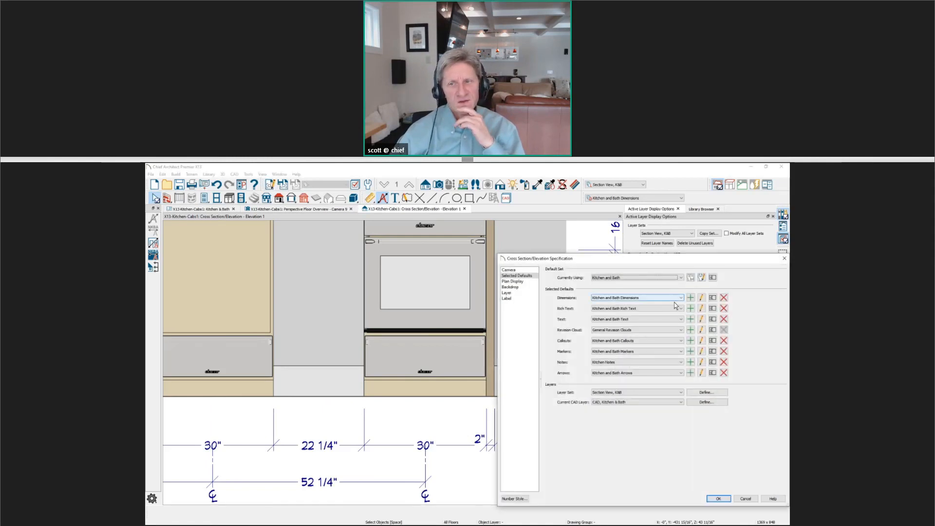
{"action": "left_click", "coordinate": [701, 298]}
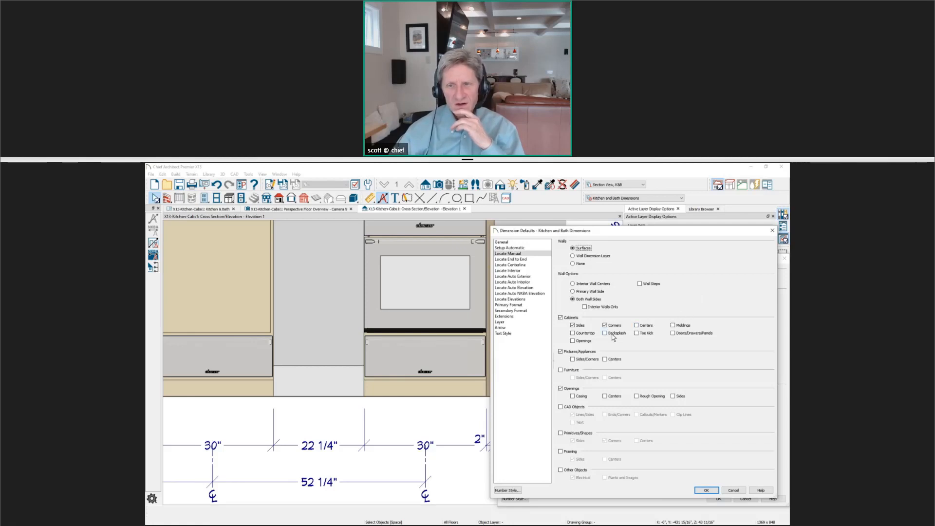
{"action": "left_click", "coordinate": [643, 324]}
{"action": "left_click", "coordinate": [712, 491]}
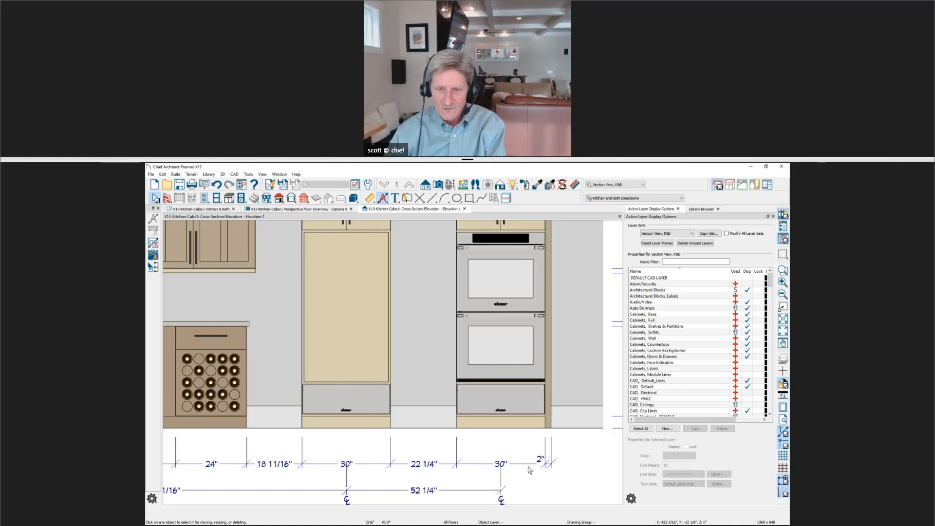
Delete the automatic dimension line of cabinet widths and draw a manual one across the base of the oven cabinet and partition.
{"action": "left_click", "coordinate": [528, 467]}
{"action": "key", "text": "Delete"}
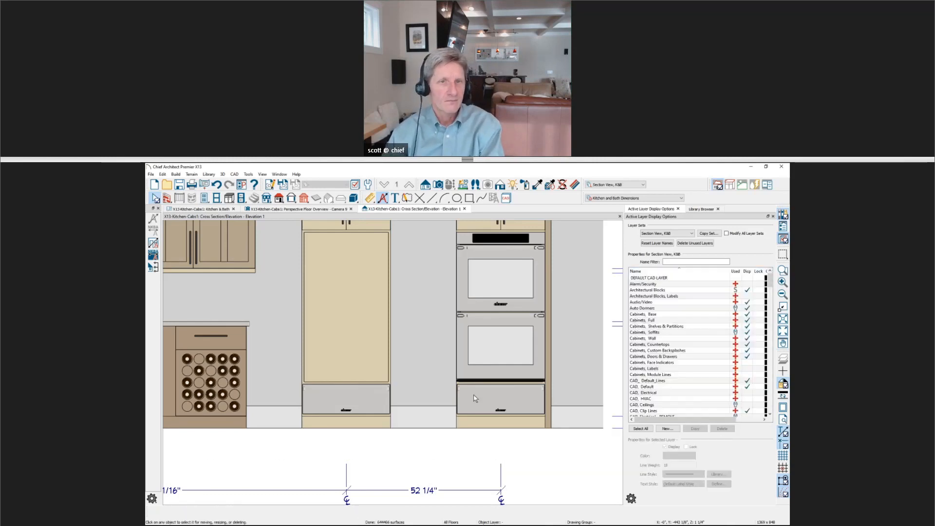
{"action": "left_click", "coordinate": [370, 198]}
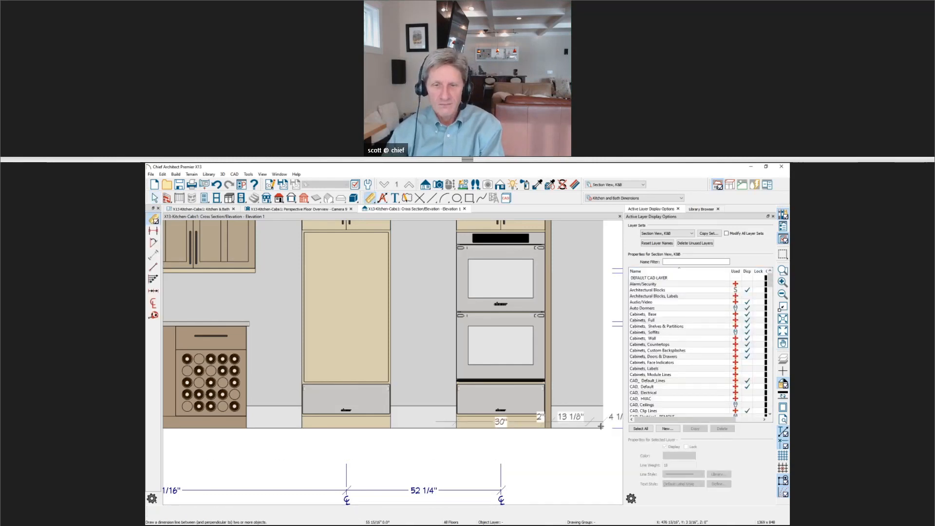
{"action": "left_click_drag", "start_coordinate": [599, 426], "coordinate": [588, 425]}
{"action": "key", "text": "space"}
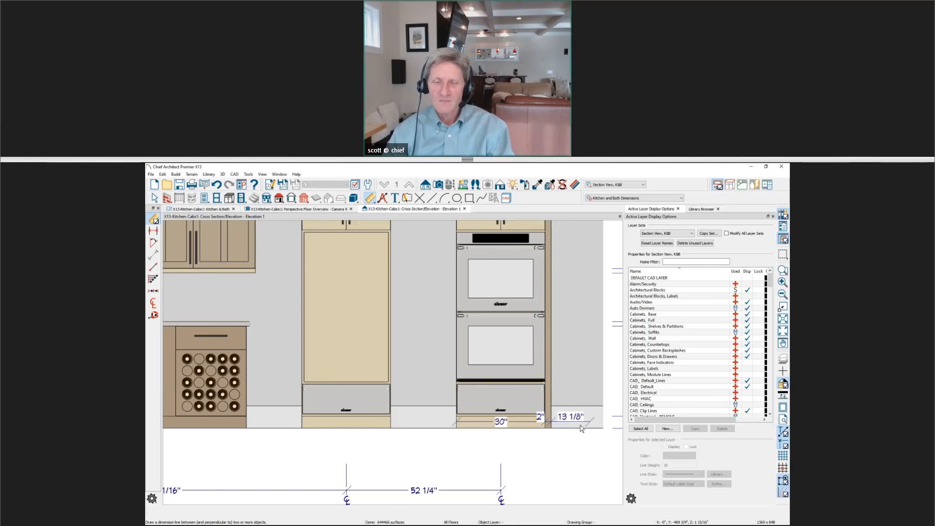
Delete the manual dimension line at the oven cabinet's base and switch to the cabinet questions slide in Windows Photo Viewer.
{"action": "left_click", "coordinate": [558, 425]}
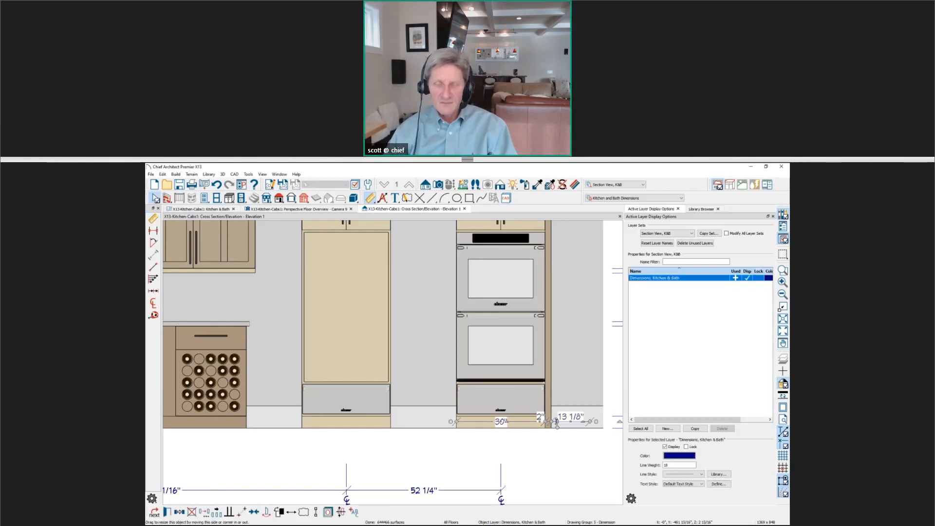
{"action": "key", "text": "Delete"}
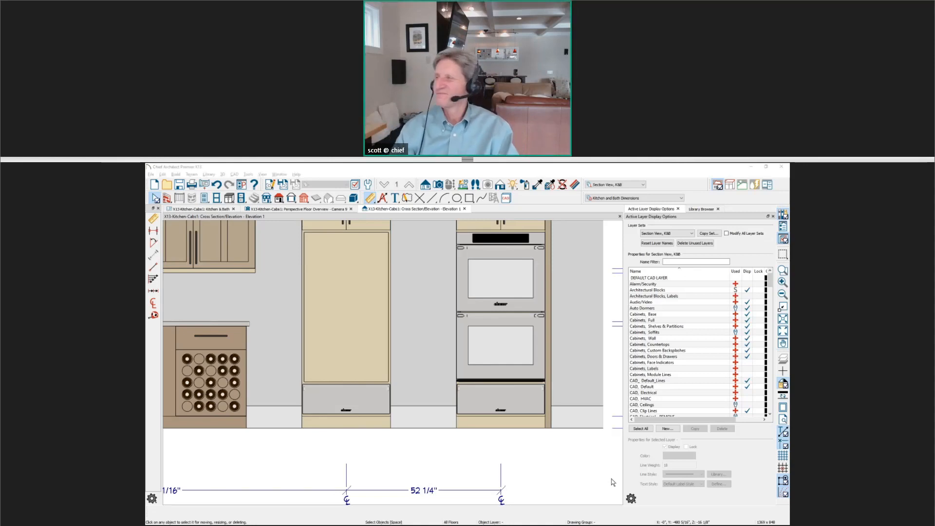
{"action": "key", "text": "alt+Tab"}
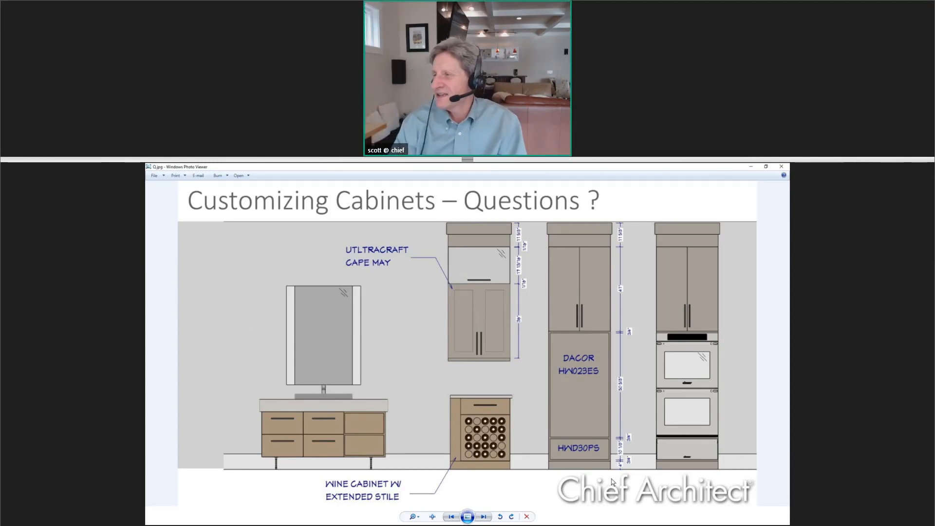
{"action": "key", "text": "alt+Tab"}
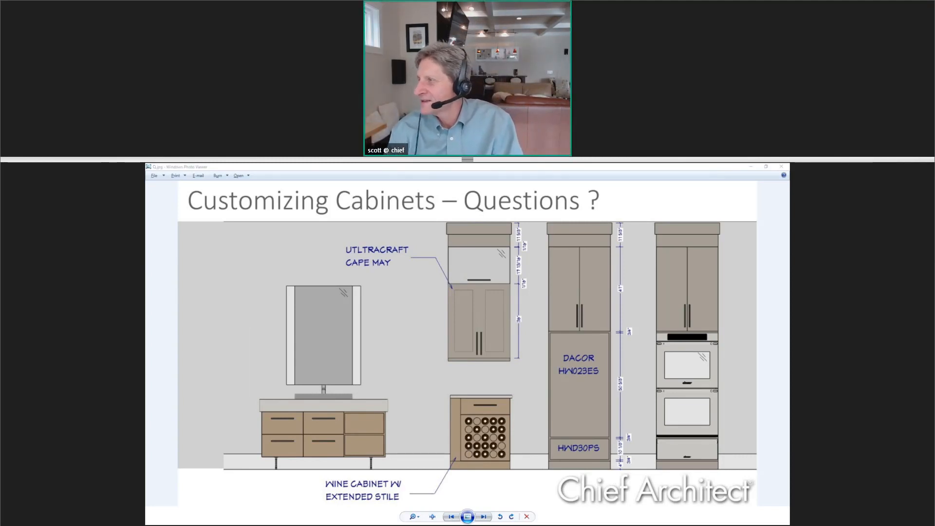